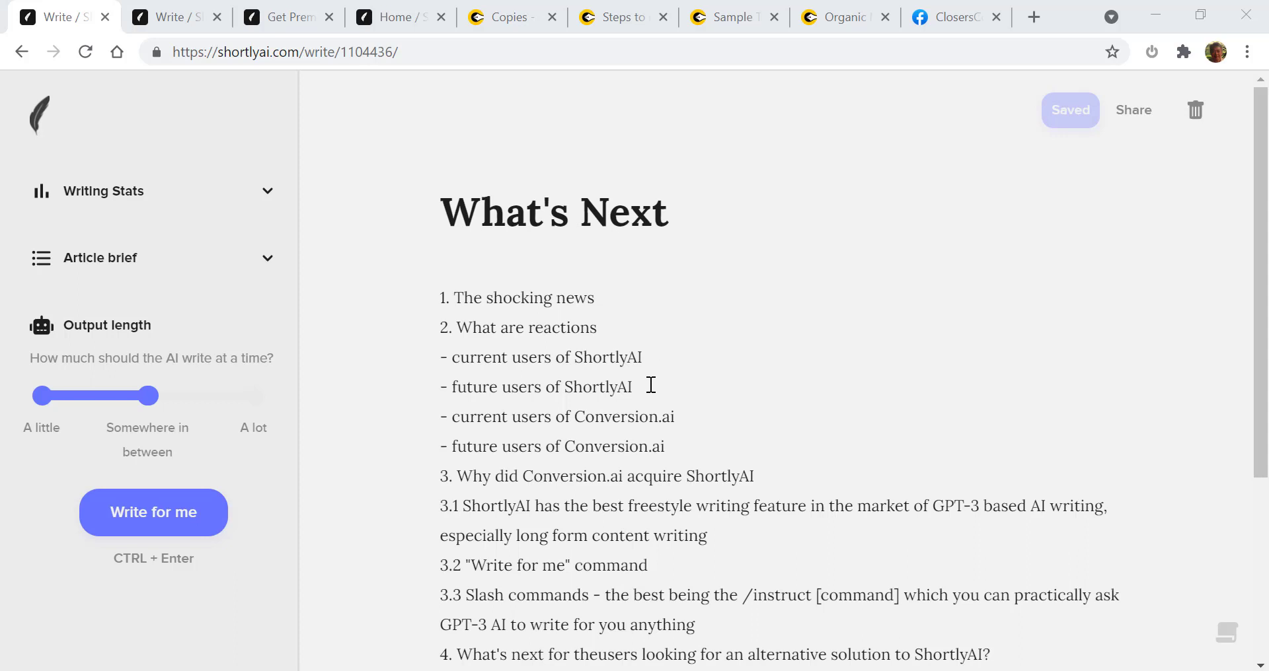
- Insert the missing space between "the" and "users" in item 4 of the What's Next outline
scroll(651, 386, "down", 1)
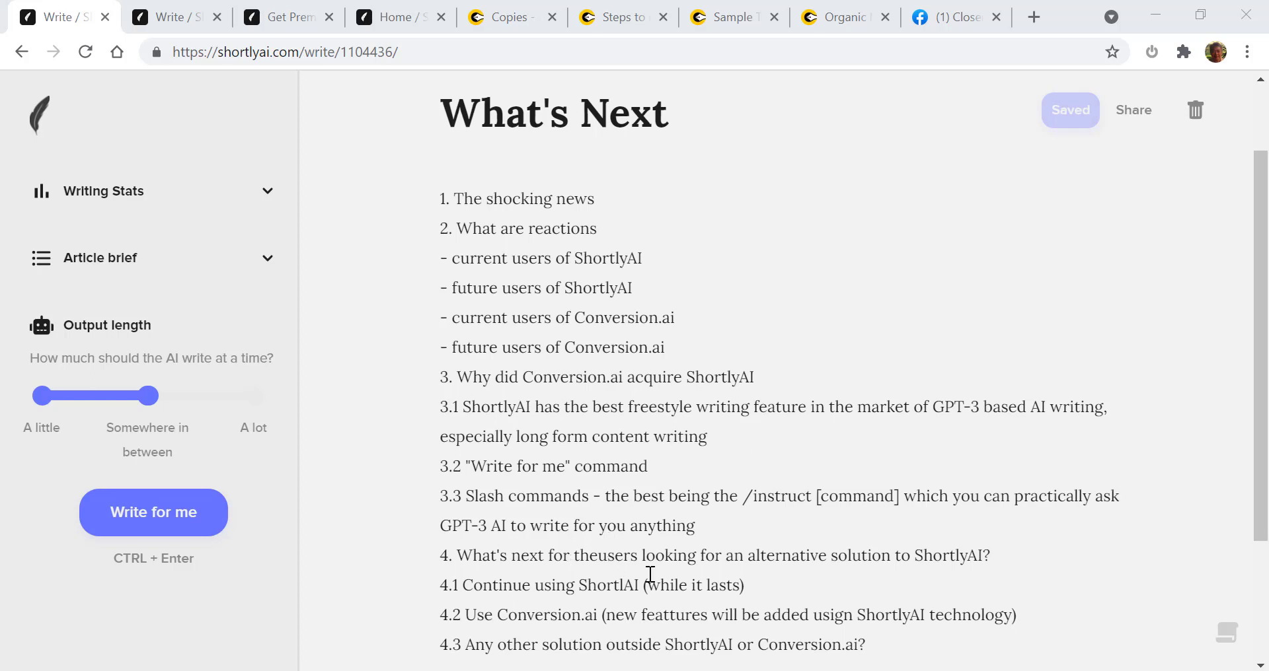
left_click(599, 555)
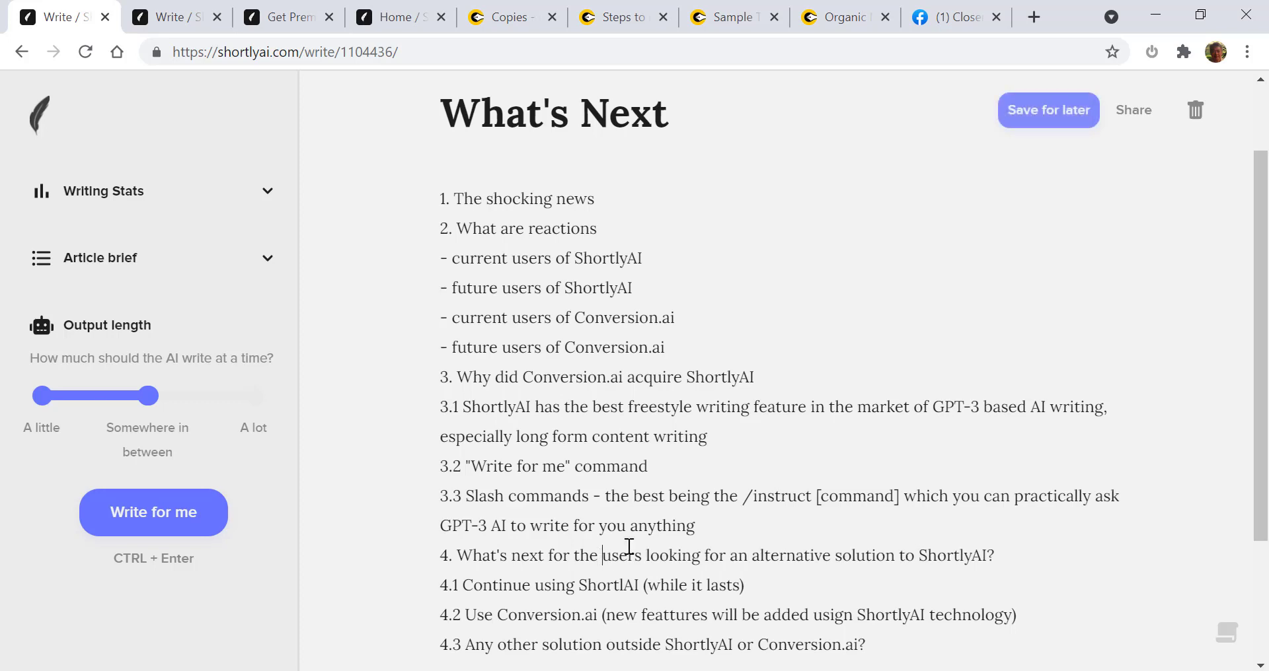
scroll(758, 469, "down", 3)
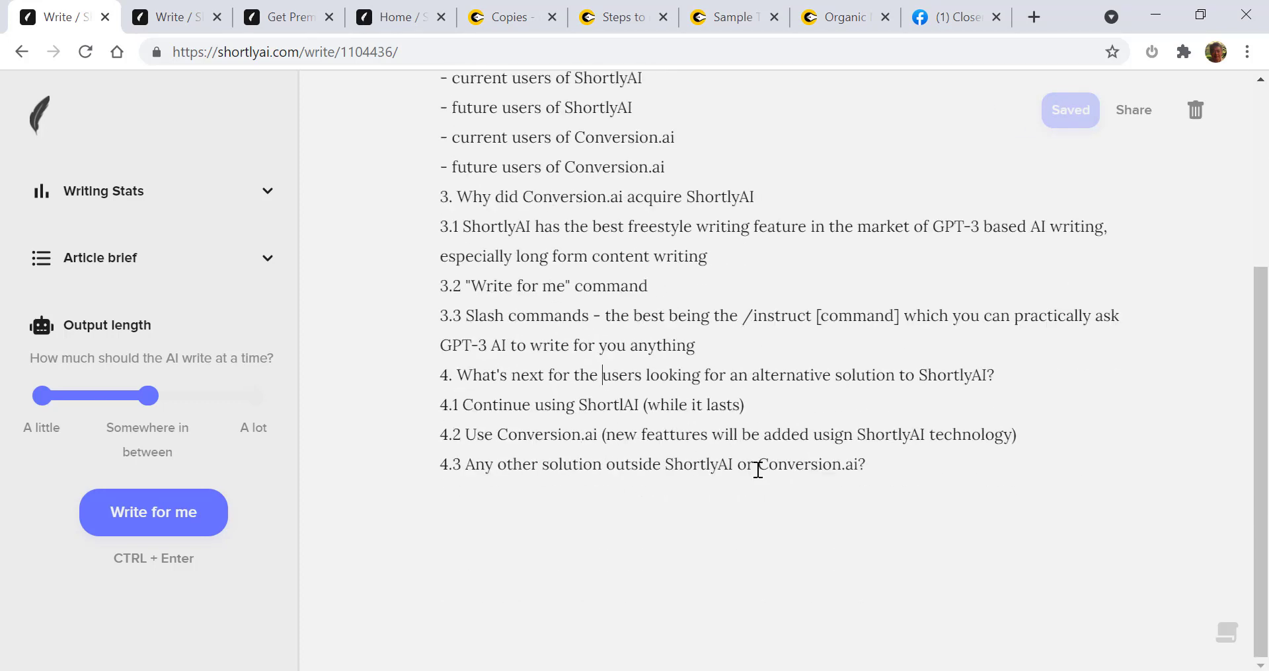
scroll(758, 469, "up", 4)
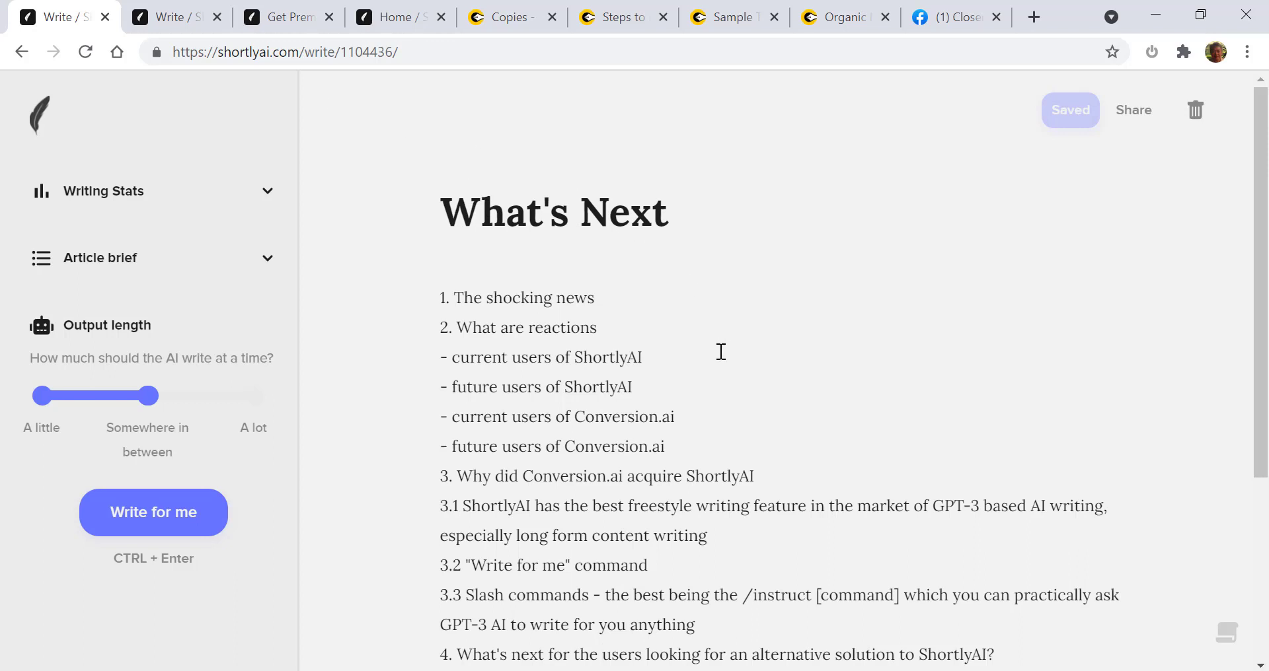
- Check the article brief of "What's Next After ShortlyAI was acquired by Jarvis?" and have the AI write the opening text
left_click(180, 21)
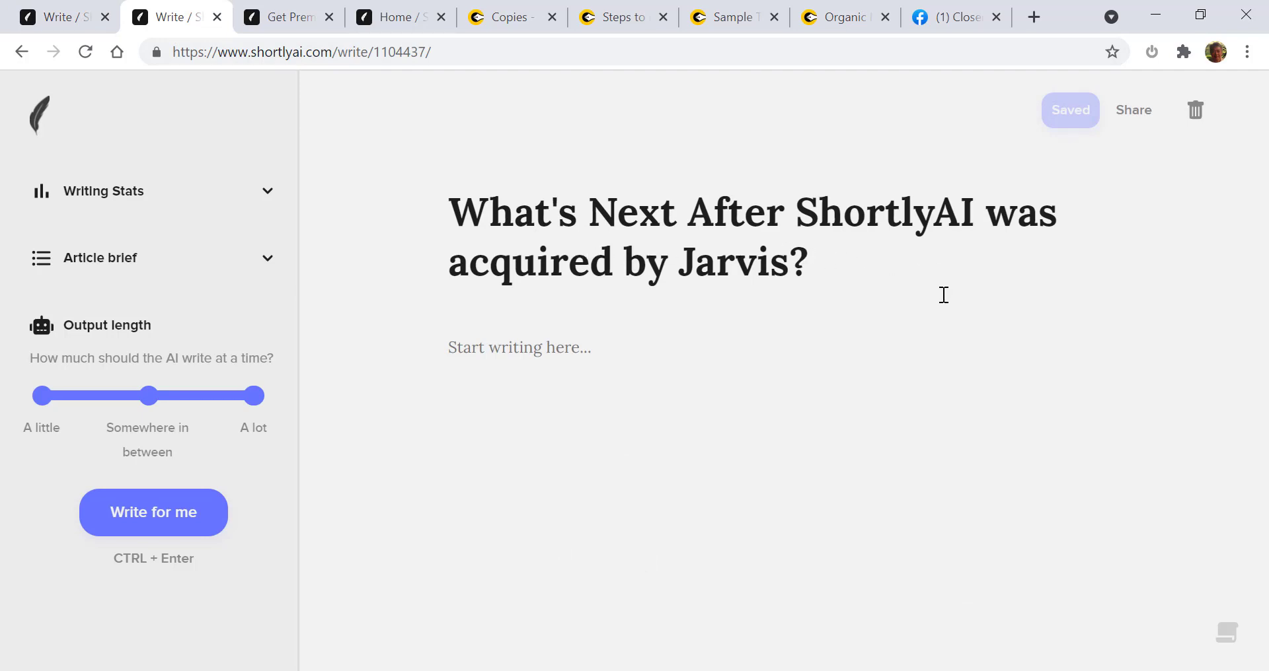
left_click(263, 191)
left_click(261, 192)
left_click(266, 255)
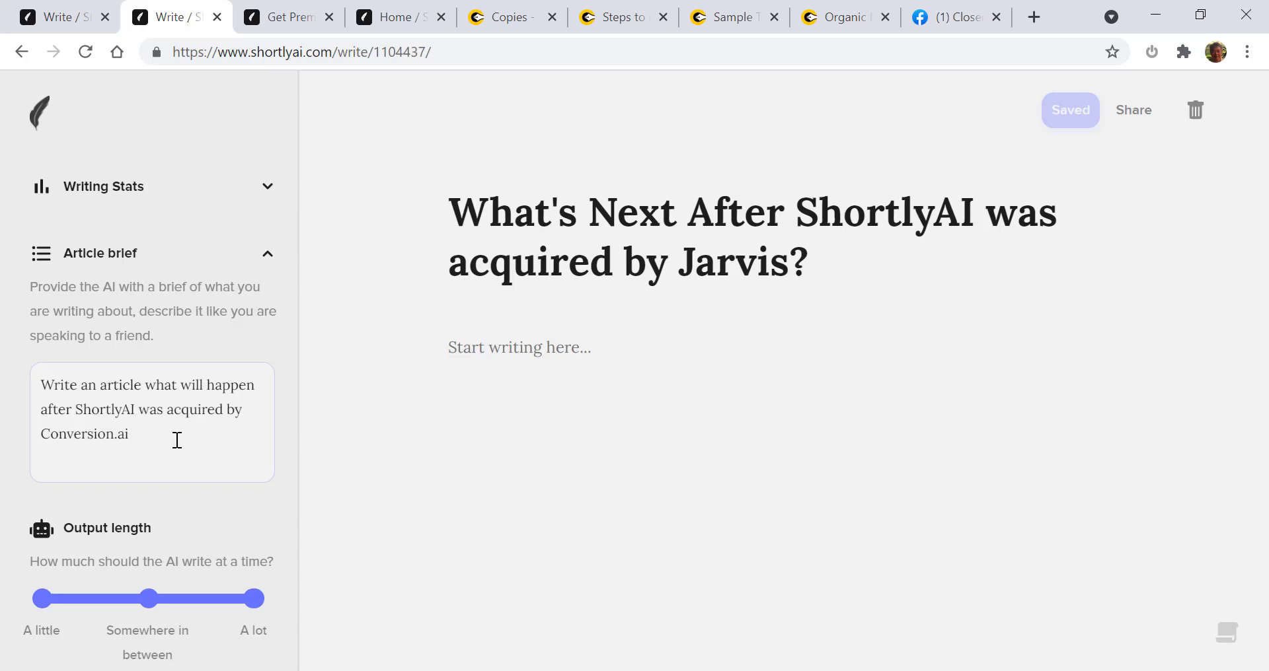
left_click(265, 255)
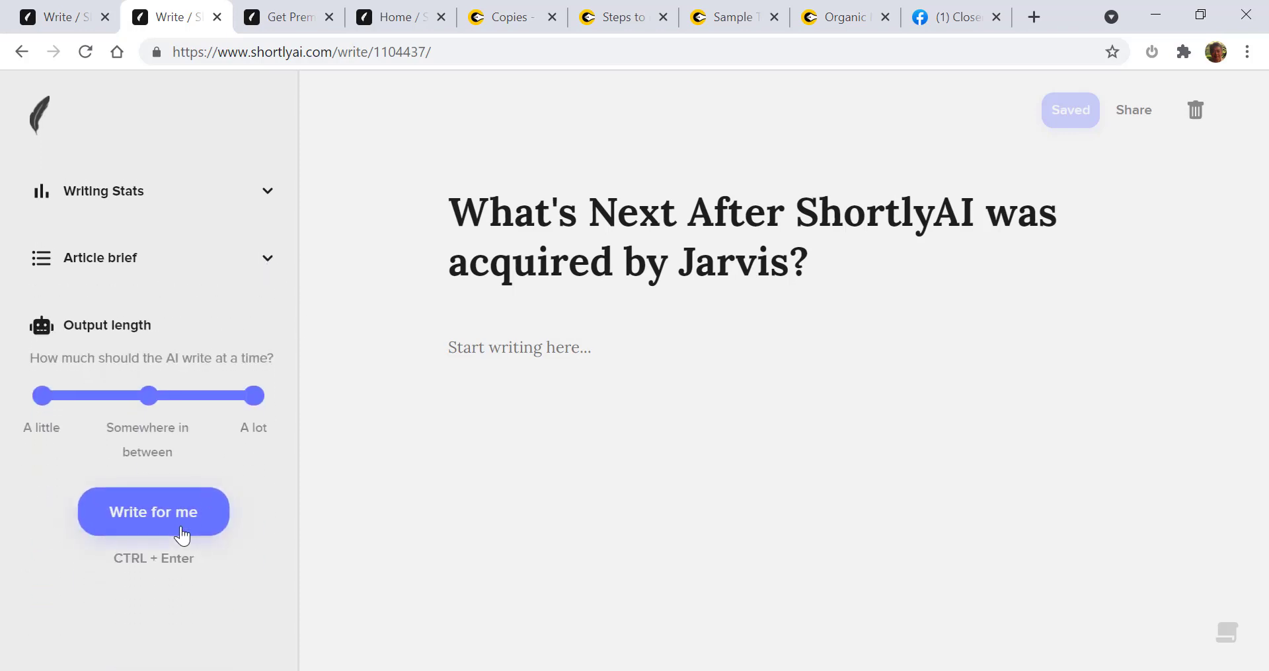
left_click(191, 529)
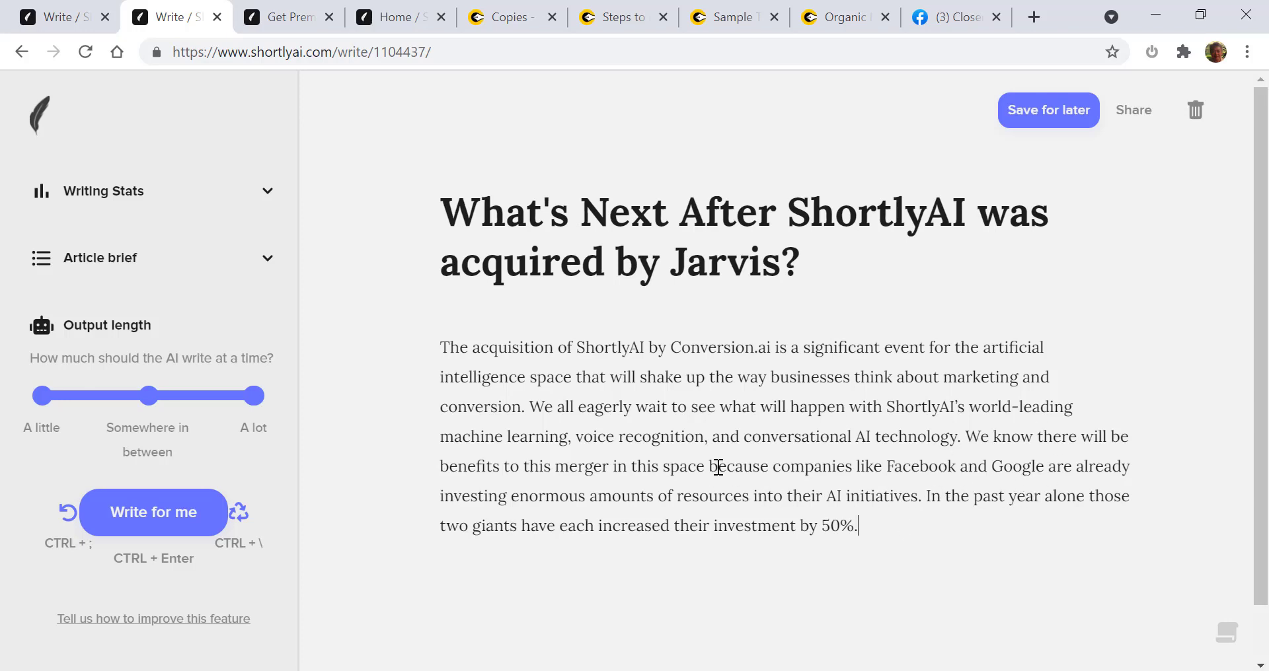
- Examine the voice recognition wording in the generated paragraph and look up ShortlyAI's annual and monthly plan pricing
left_click_drag(703, 436, 569, 438)
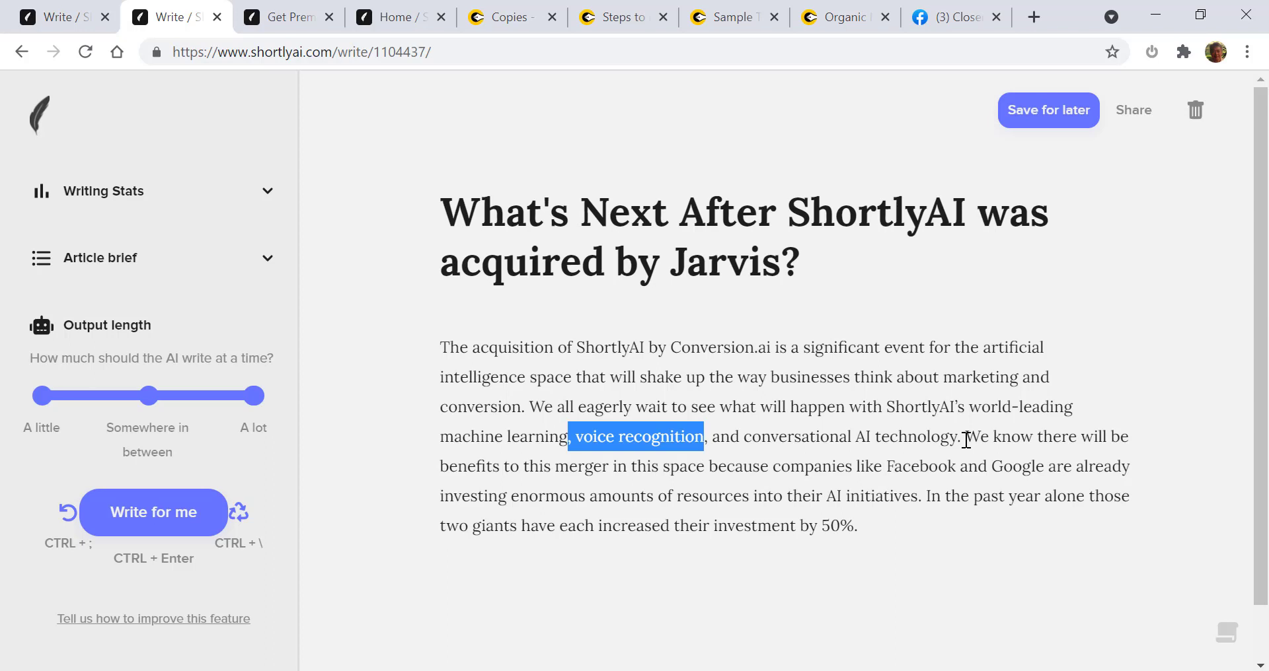
left_click(971, 492)
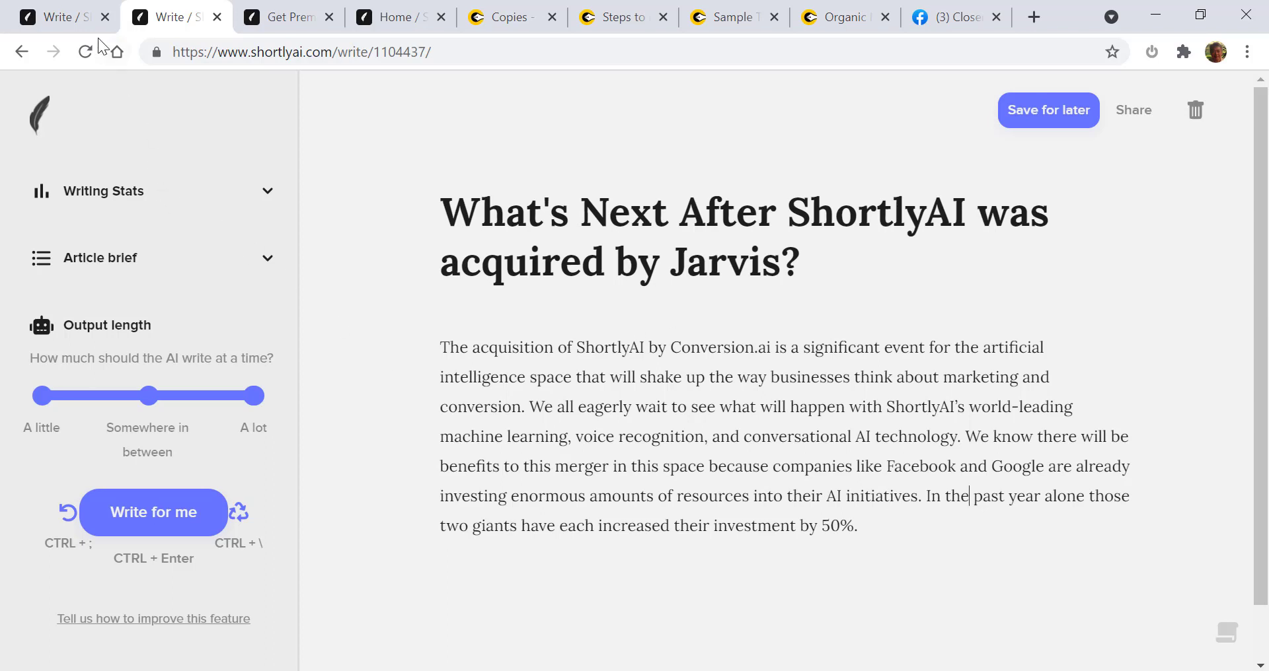
left_click(76, 17)
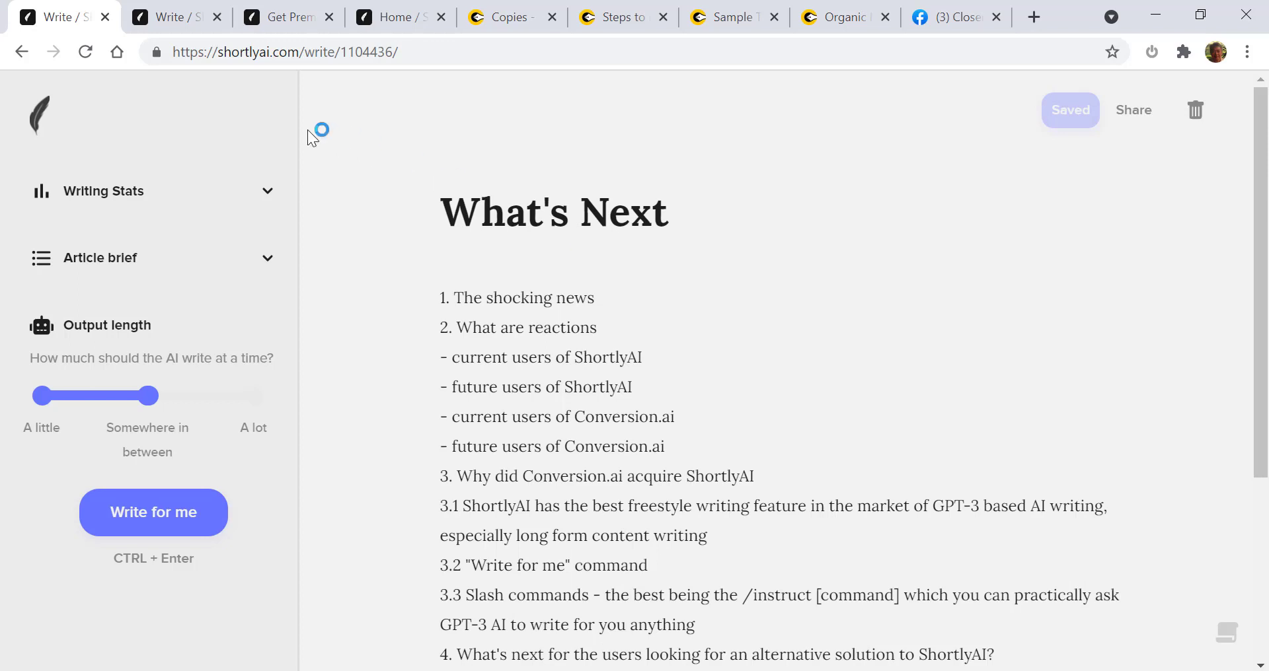
left_click(292, 22)
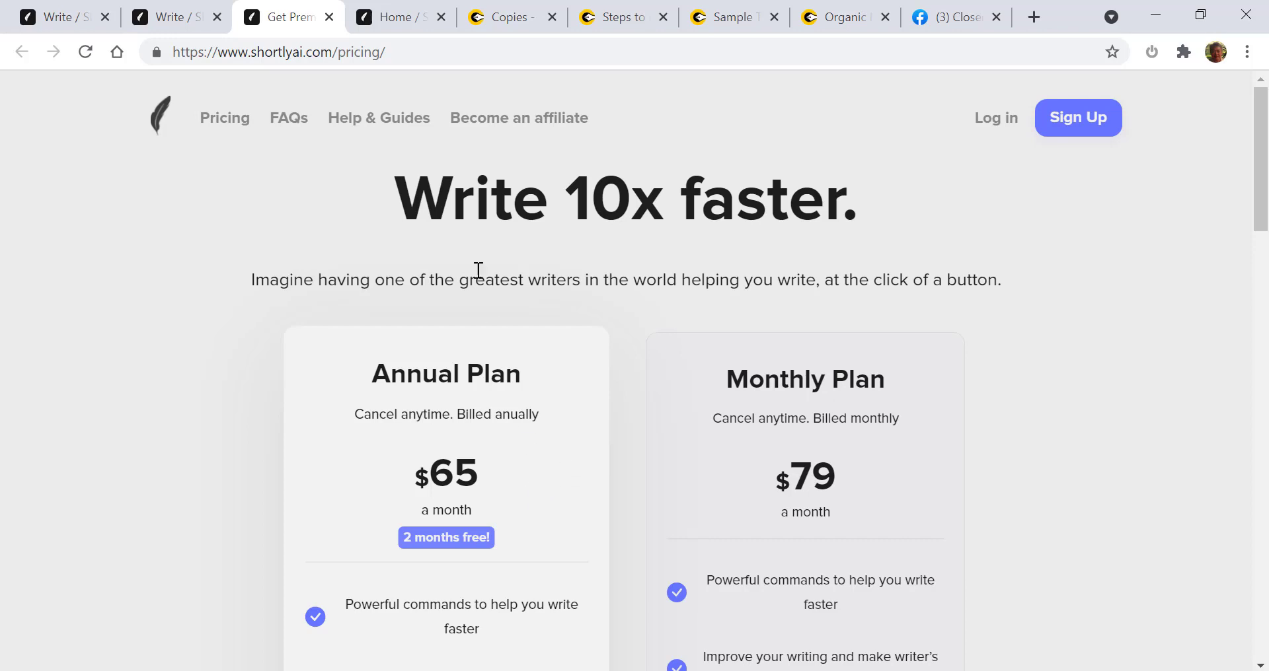
left_click(72, 24)
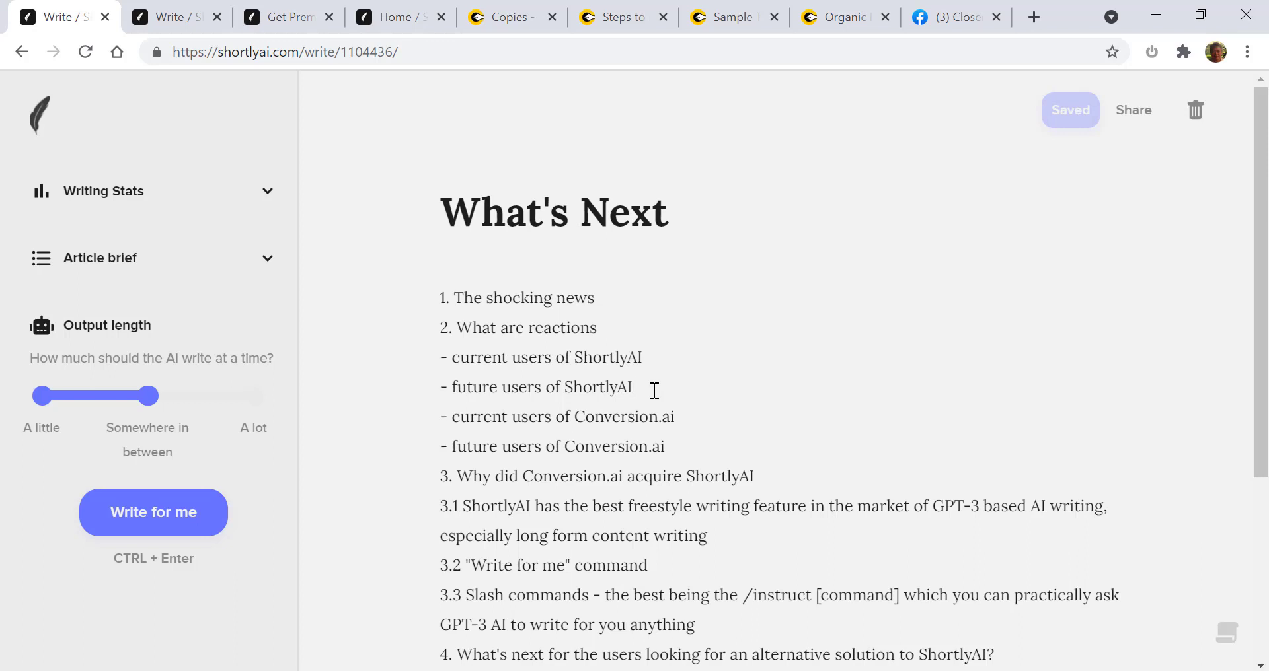
- Review points 3.1 to 3.3 of the What's Next outline, highlighting "long form content writing" and the /instruct command text
scroll(694, 439, "down", 3)
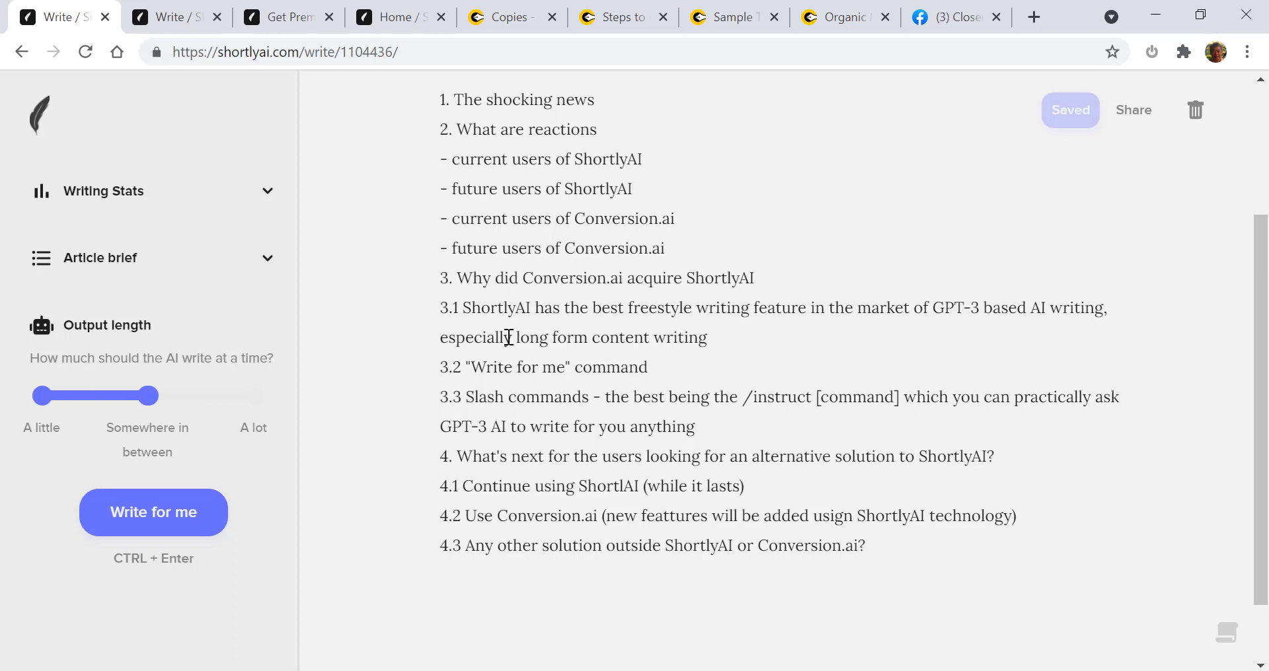
left_click_drag(512, 338, 727, 348)
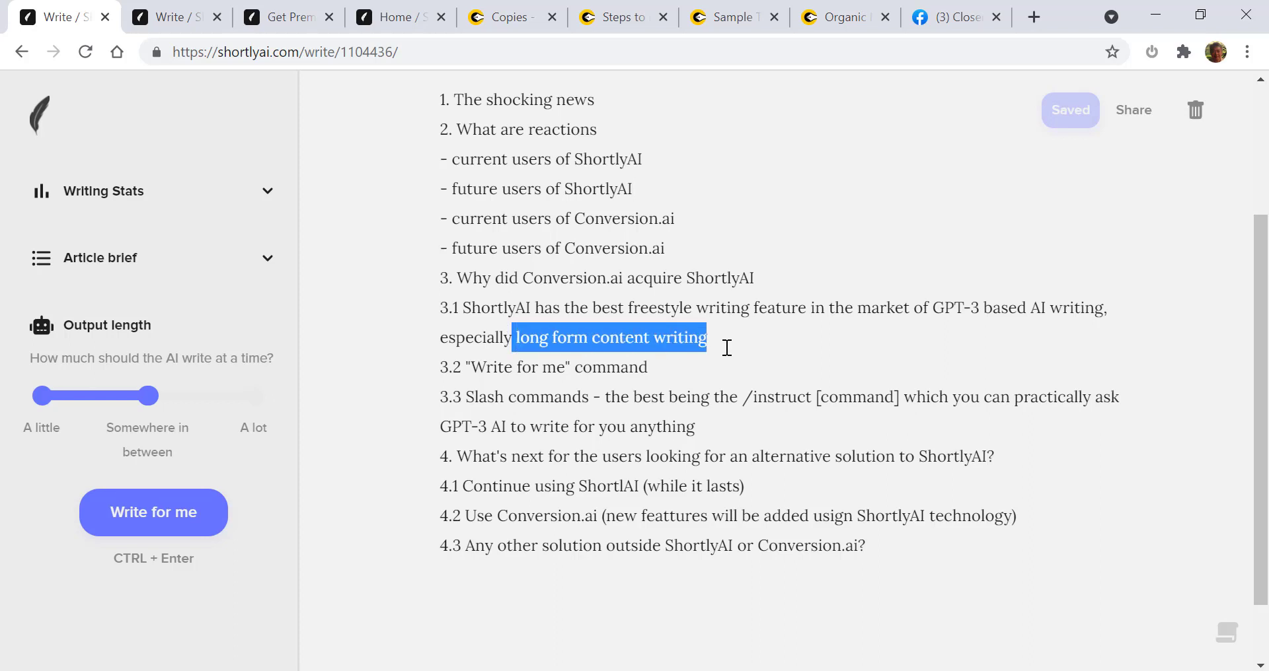
left_click(726, 347)
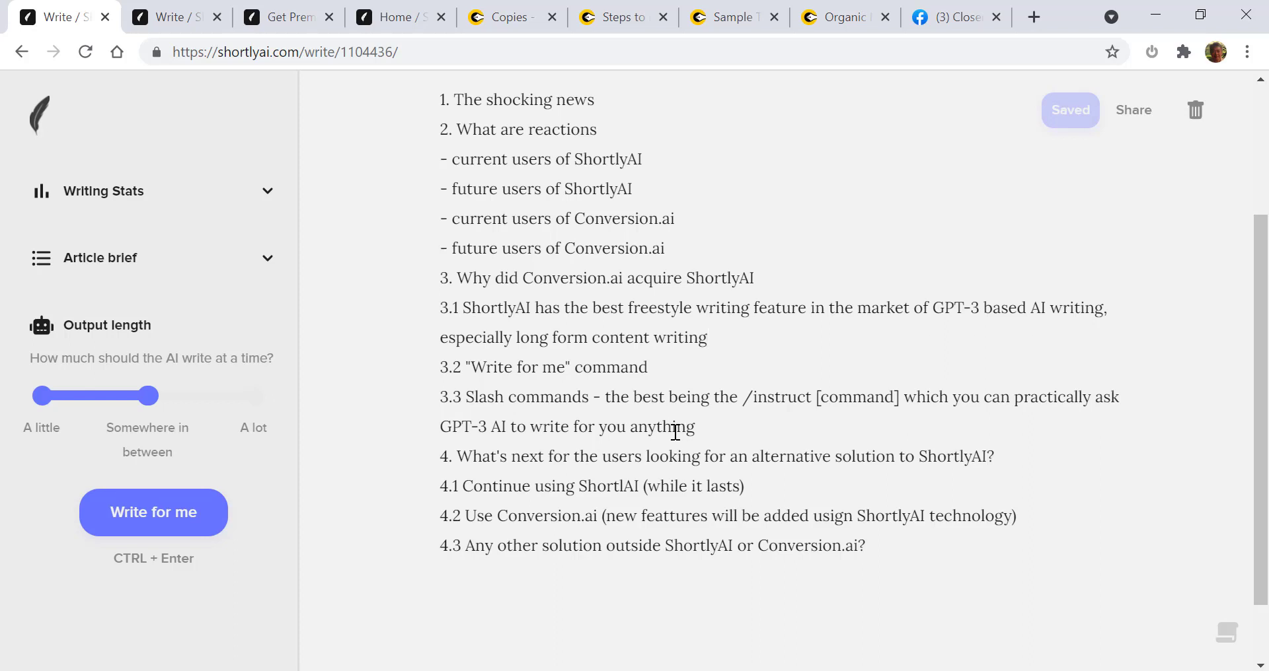
left_click(267, 257)
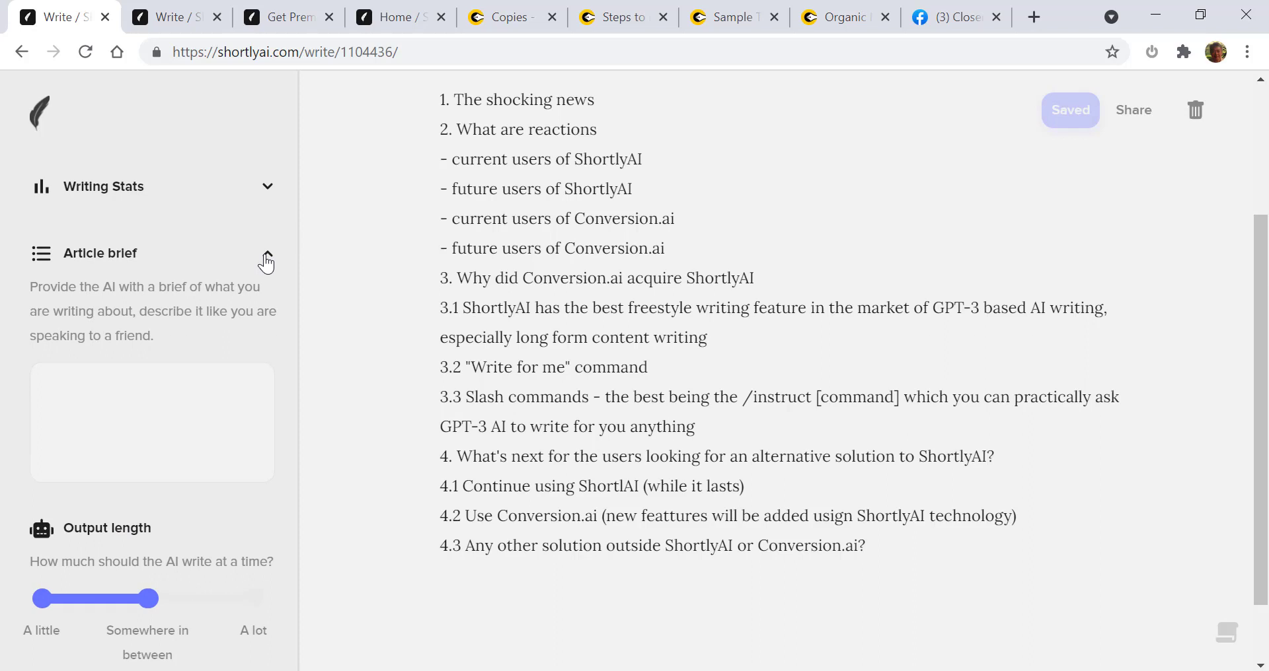
left_click(267, 261)
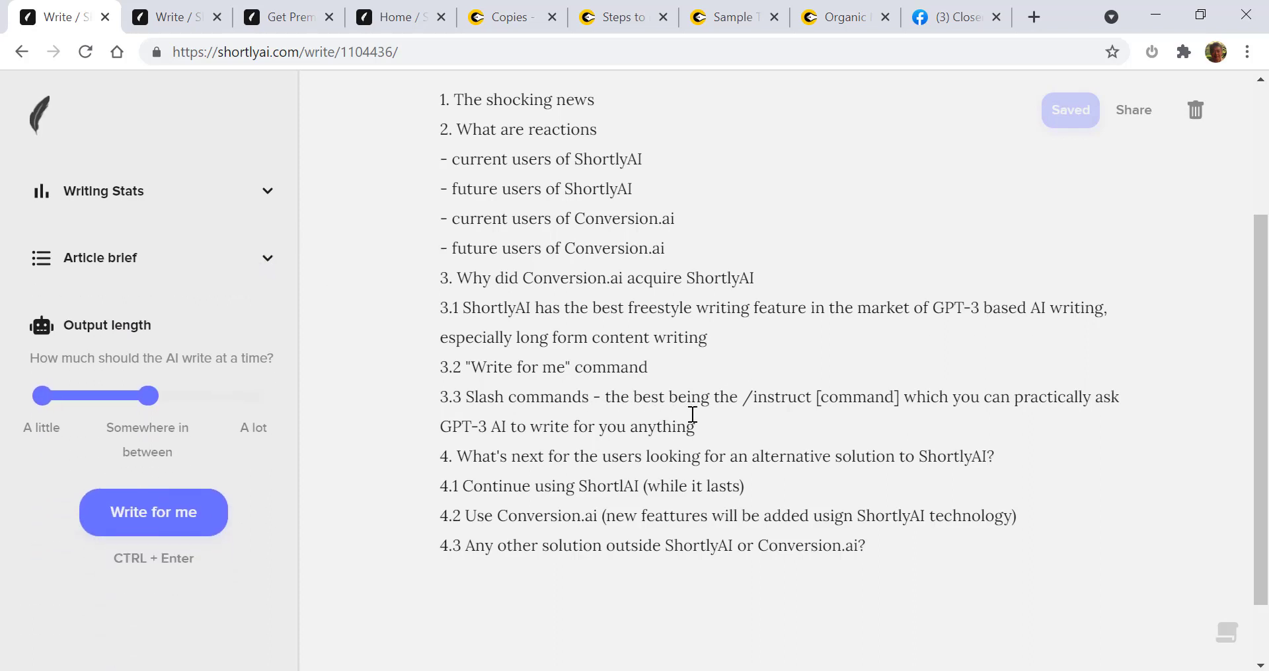
left_click_drag(692, 414, 904, 420)
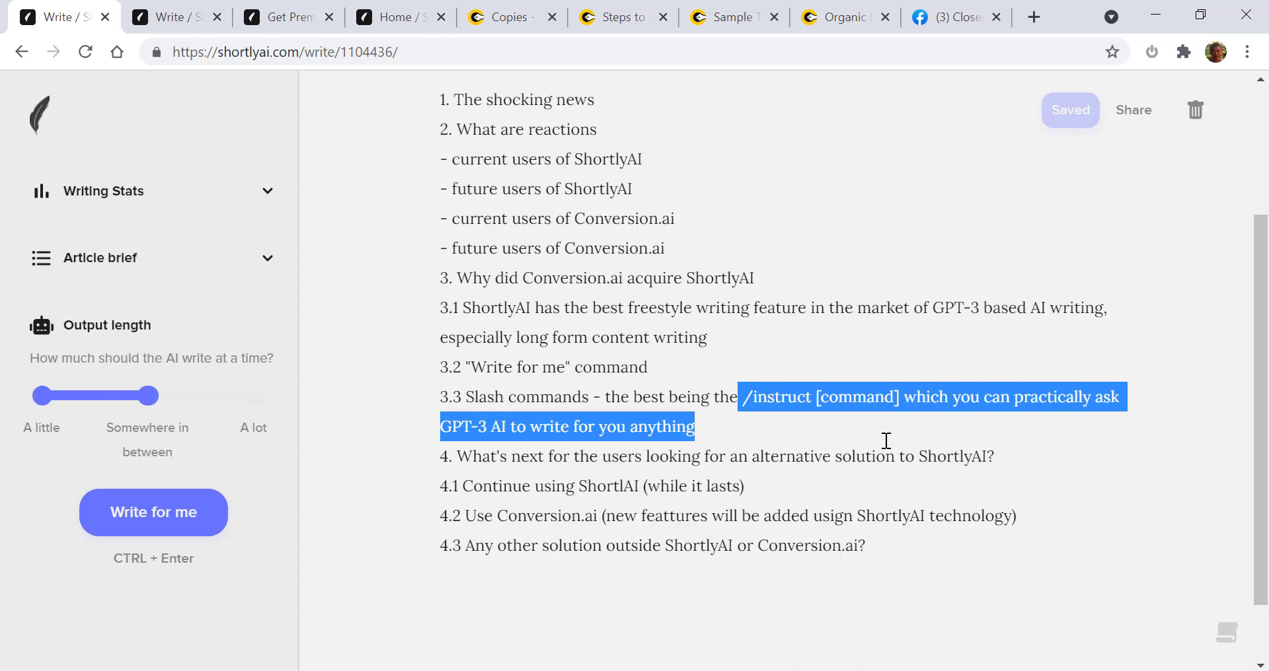
left_click(886, 441)
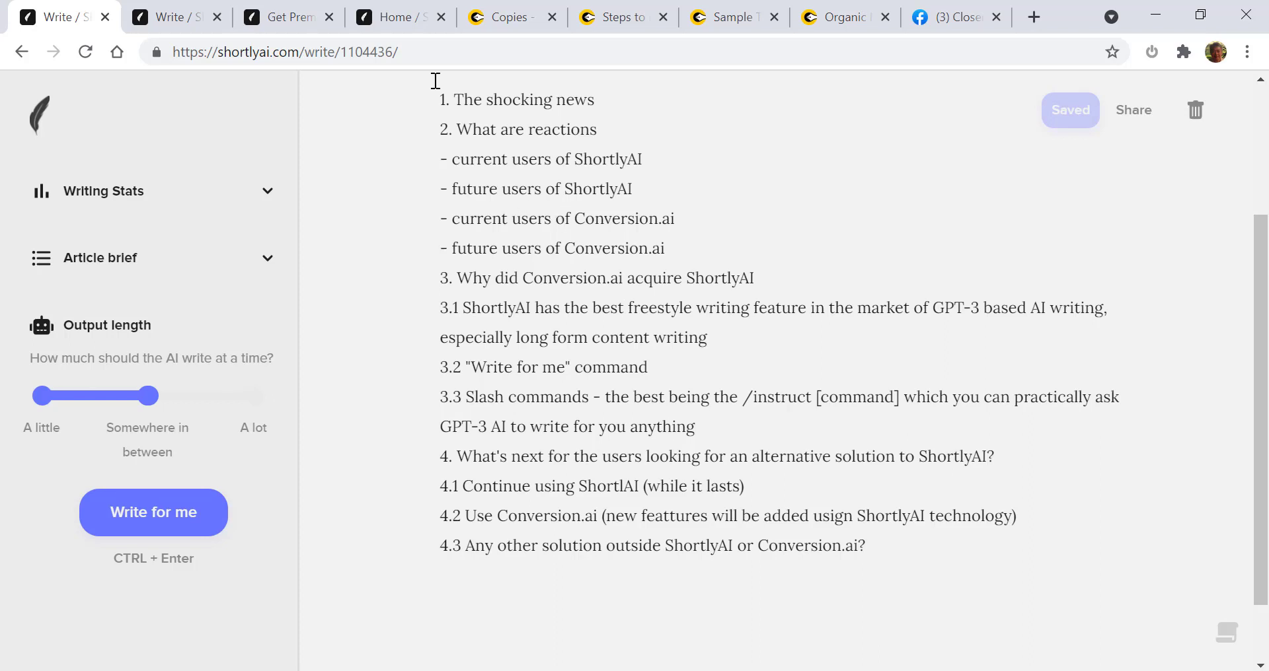
- Switch to ClosersCopy and open the document "Steps to use EXPAND feature to write long form content"
left_click(404, 23)
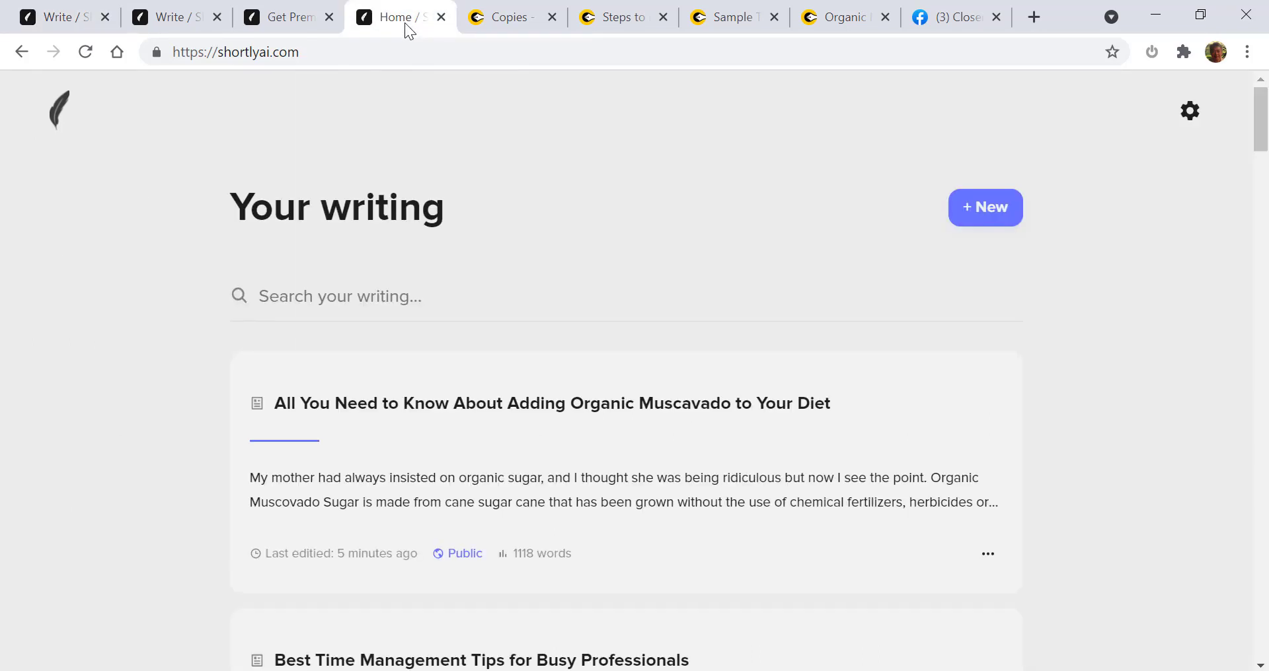
left_click(490, 25)
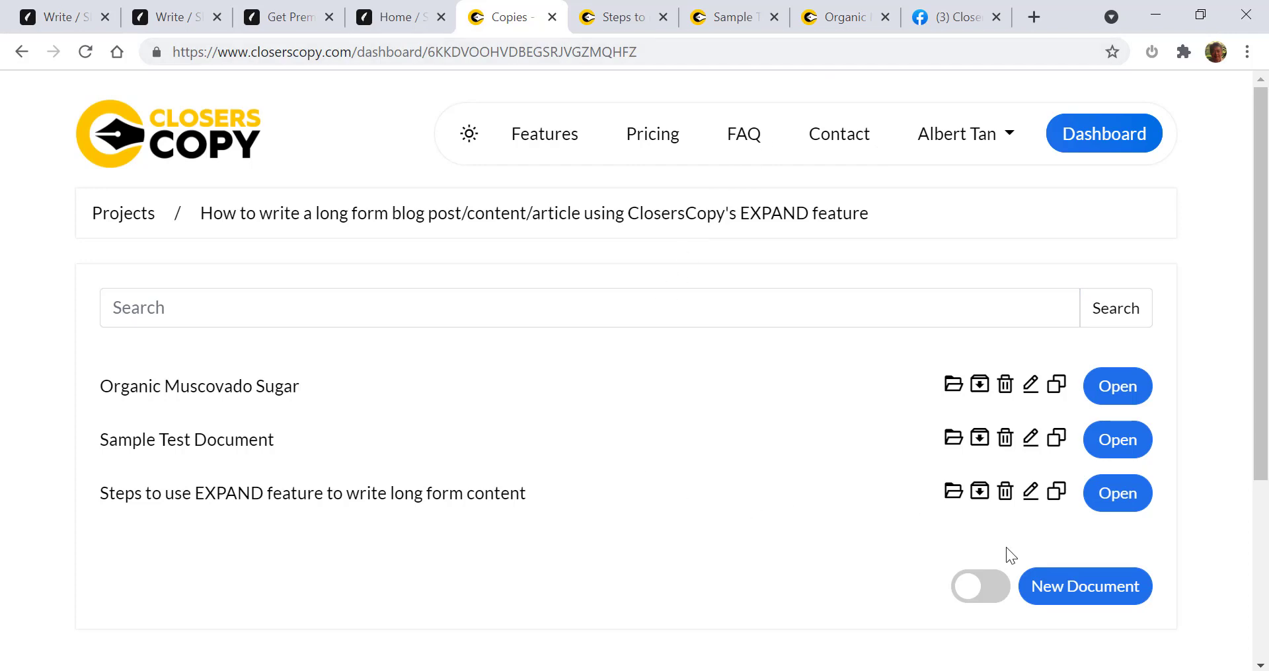
left_click(1116, 505)
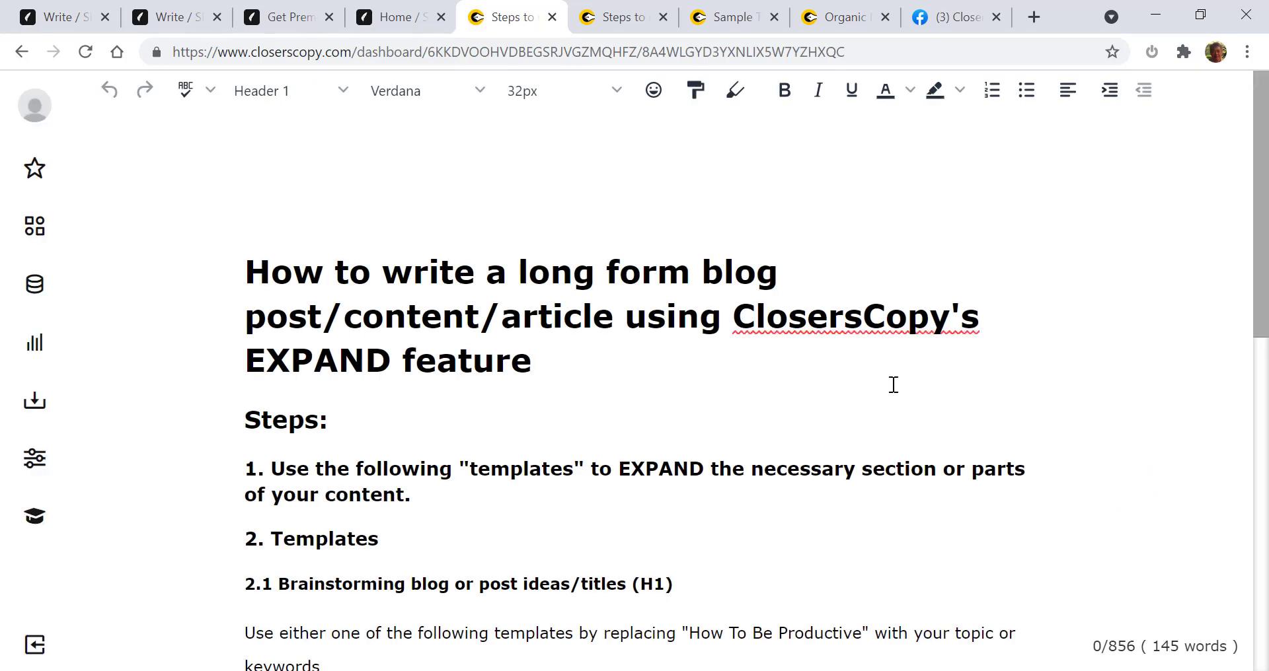
- Read through the EXPAND steps document, covering the title, outline, introduction and conclusion templates
scroll(892, 383, "down", 2)
scroll(892, 384, "down", 2)
scroll(893, 385, "up", 4)
scroll(893, 385, "down", 2)
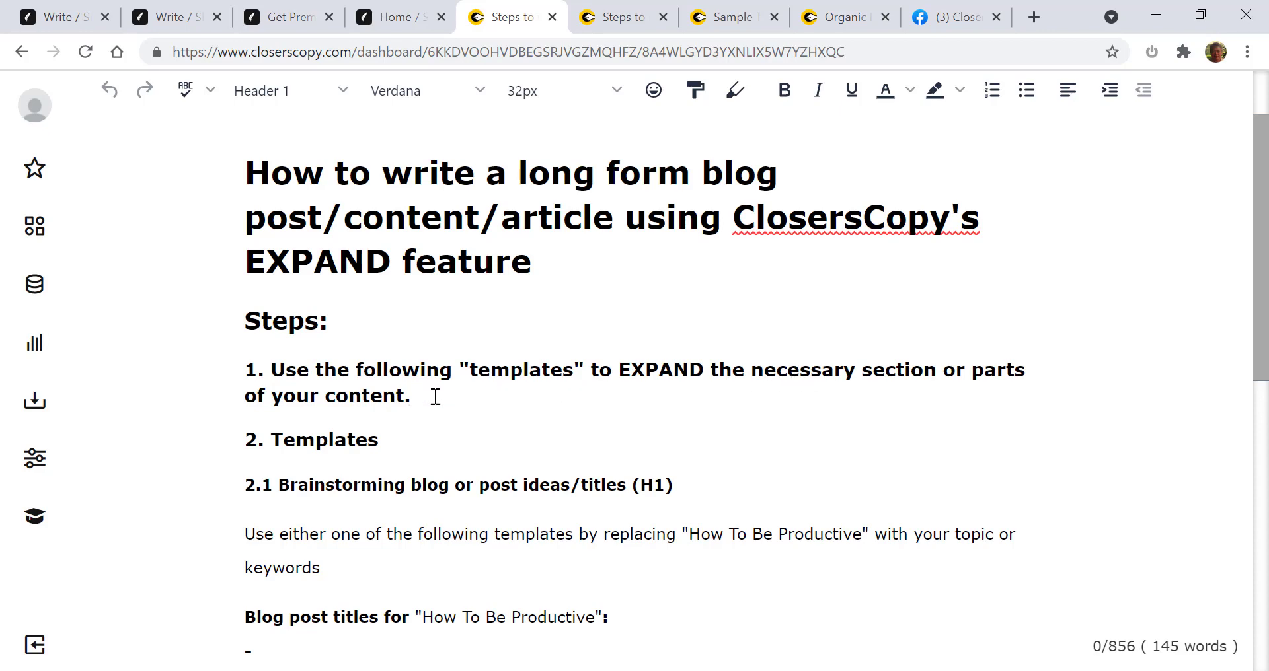
scroll(450, 397, "down", 2)
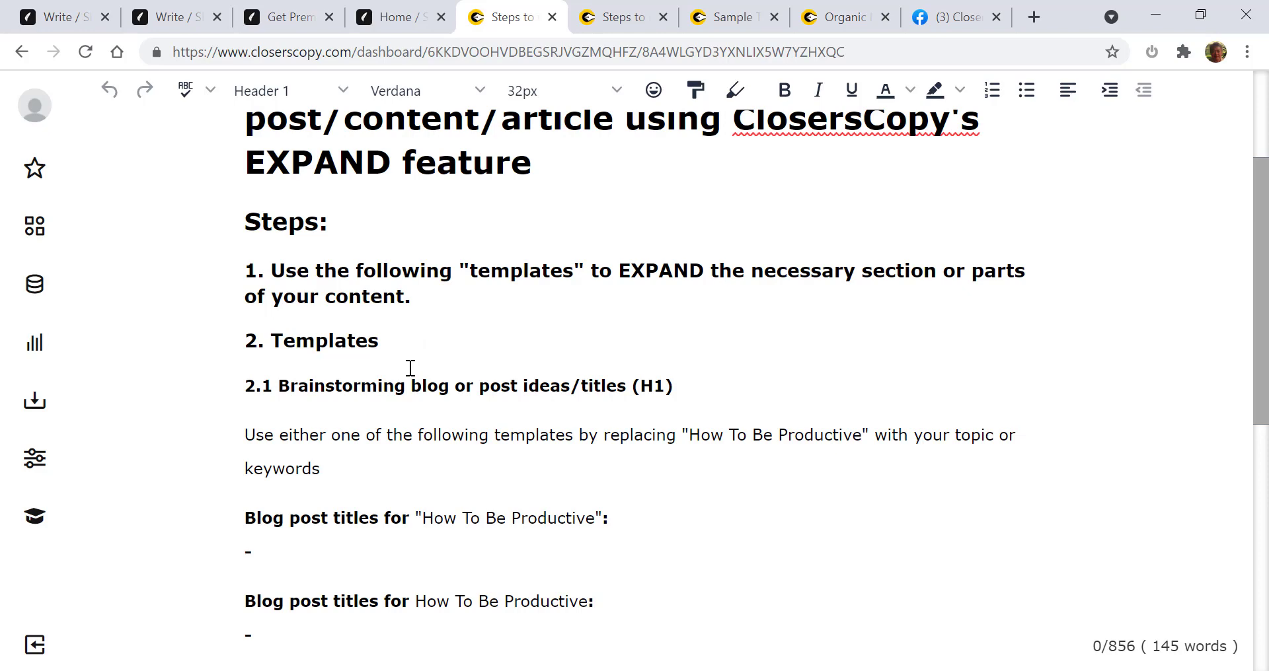
scroll(410, 368, "down", 6)
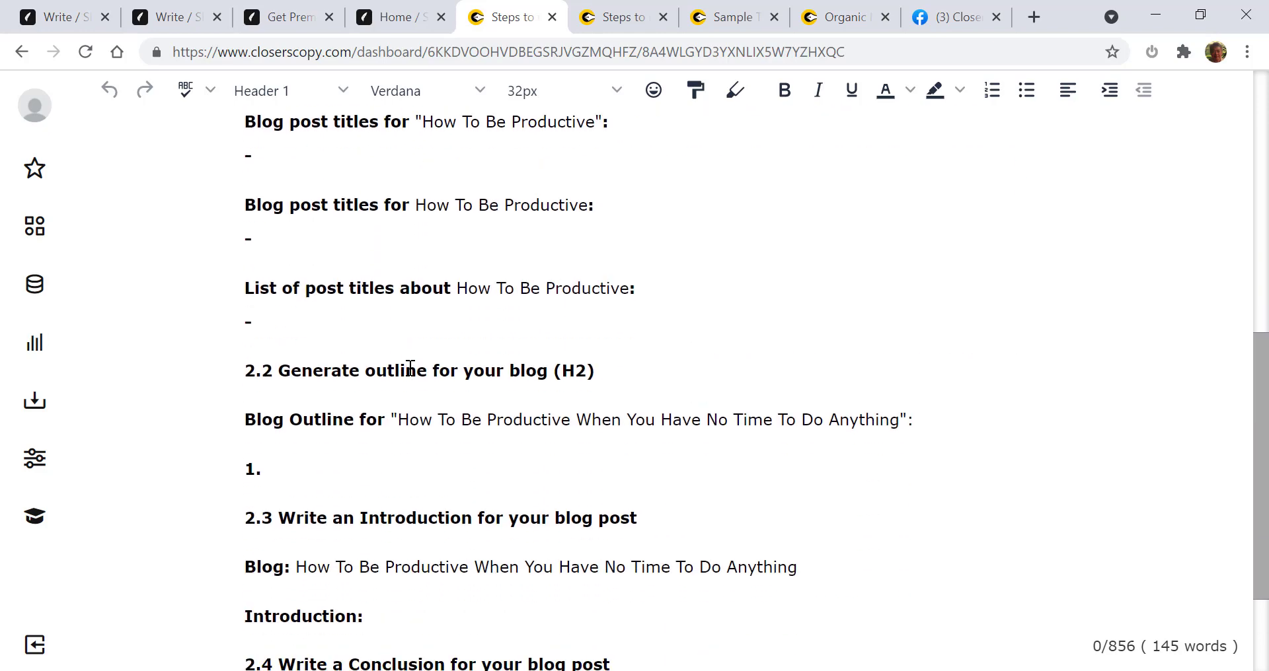
scroll(410, 368, "down", 3)
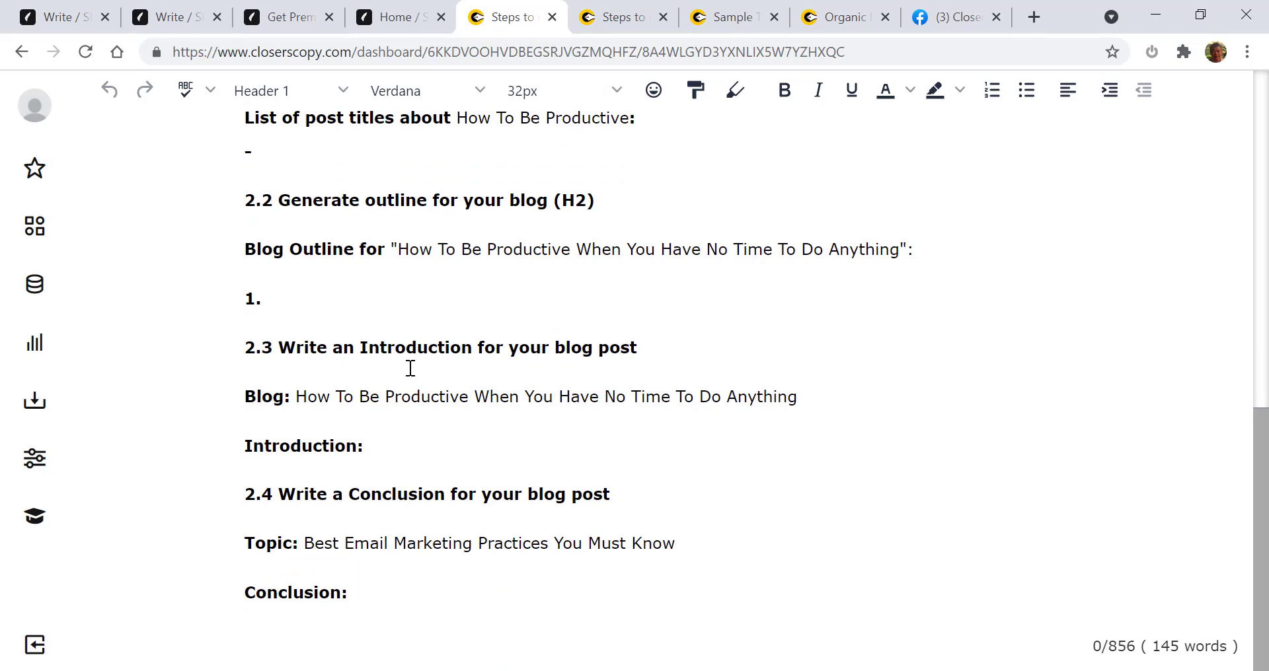
scroll(410, 368, "up", 2)
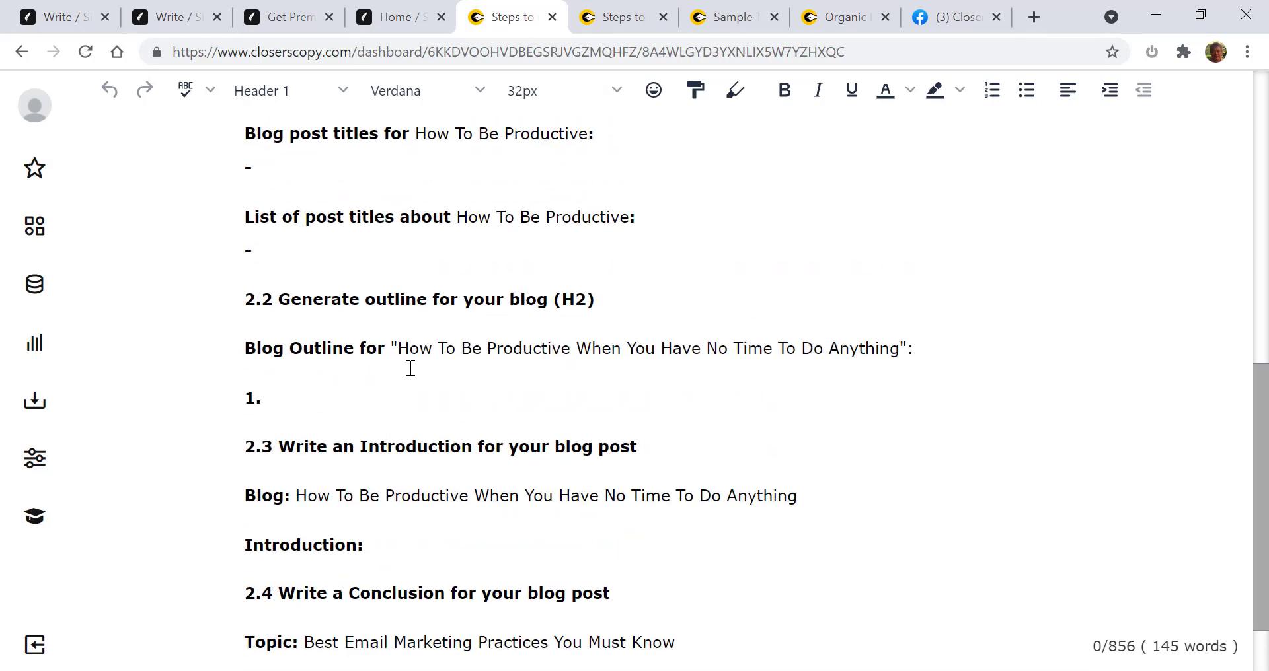
scroll(411, 368, "up", 6)
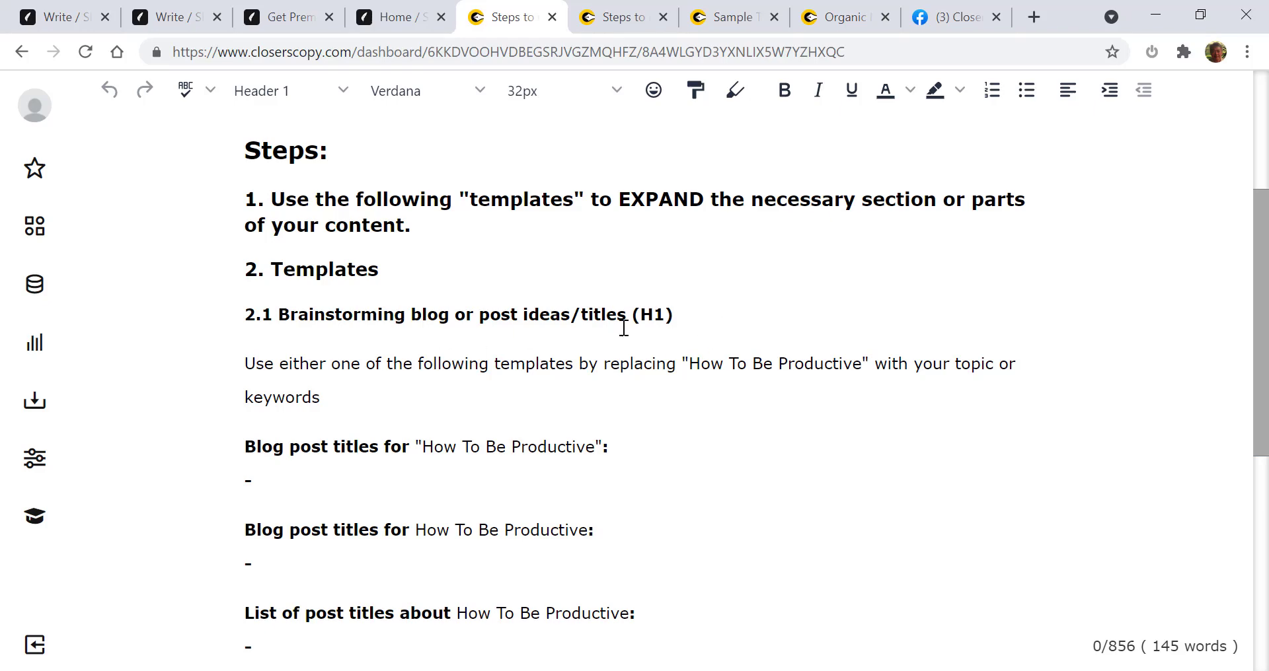
- Highlight each of the three blog title templates in section 2.1 and examine the outline template in section 2.2
scroll(373, 419, "down", 1)
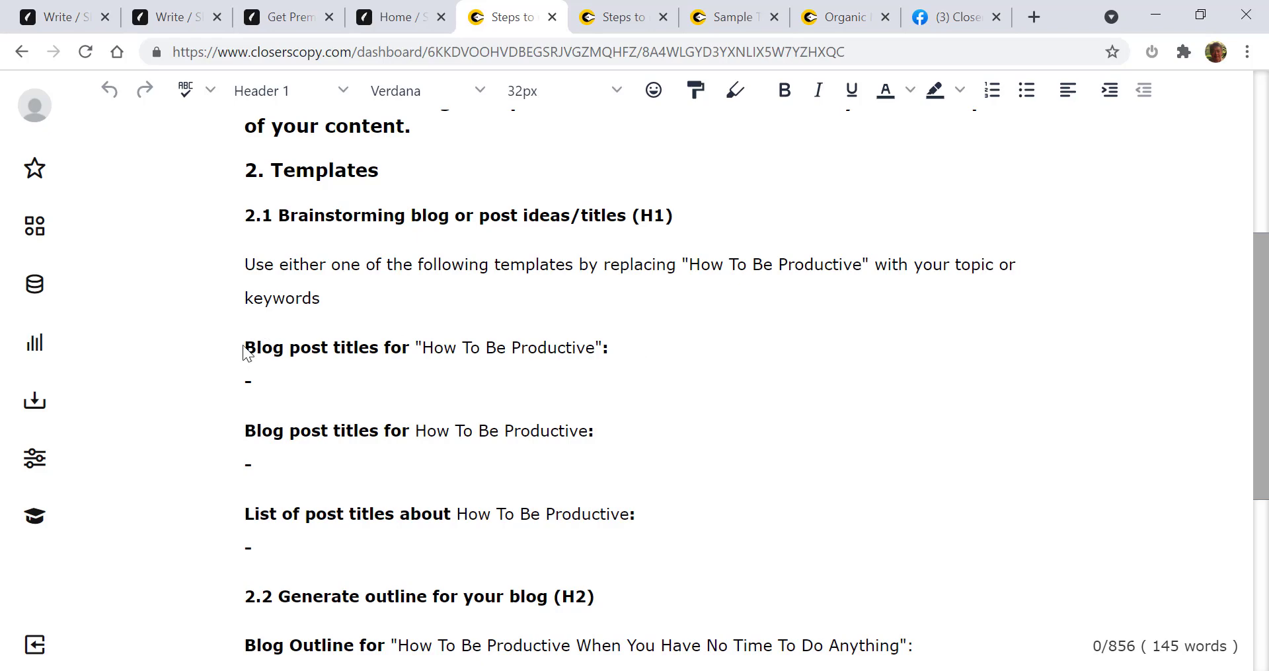
left_click_drag(245, 347, 311, 376)
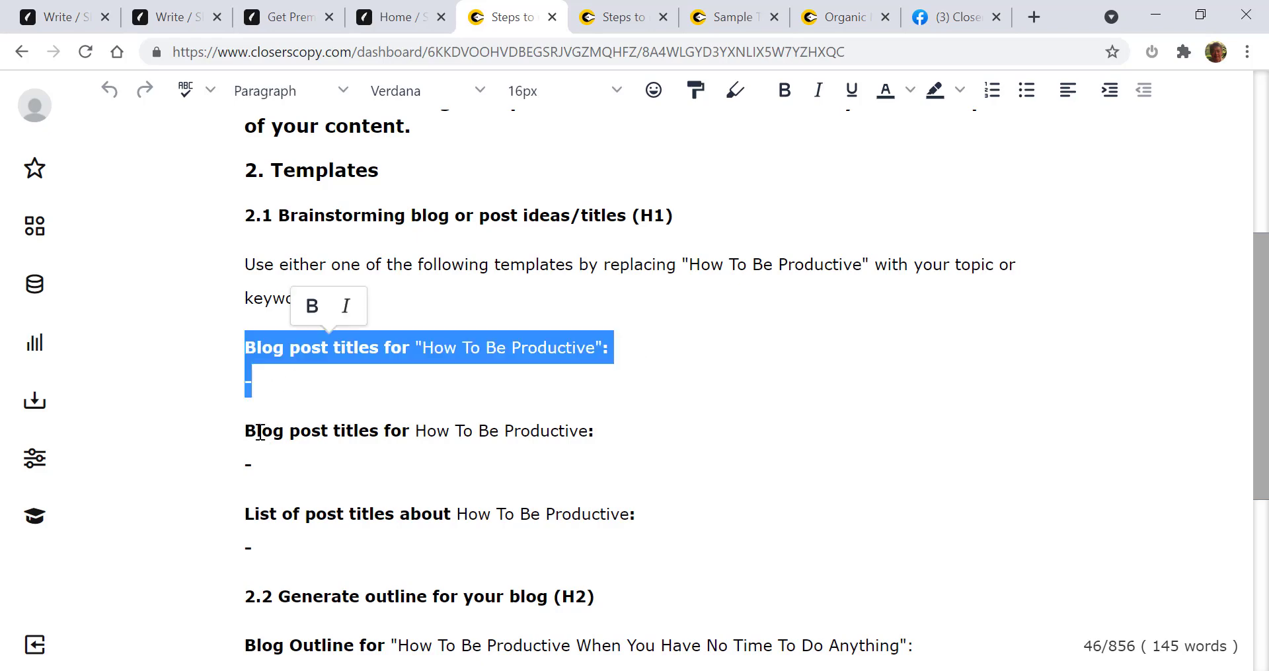
left_click_drag(246, 431, 289, 467)
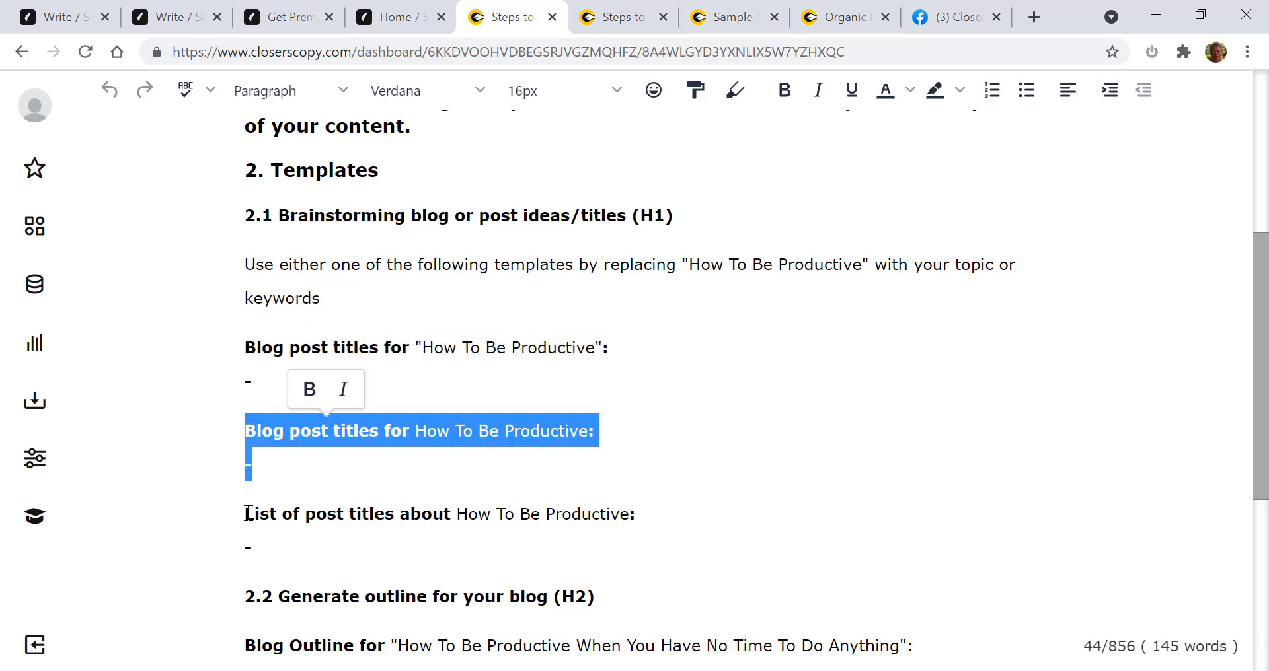
left_click_drag(246, 514, 284, 553)
scroll(433, 467, "down", 3)
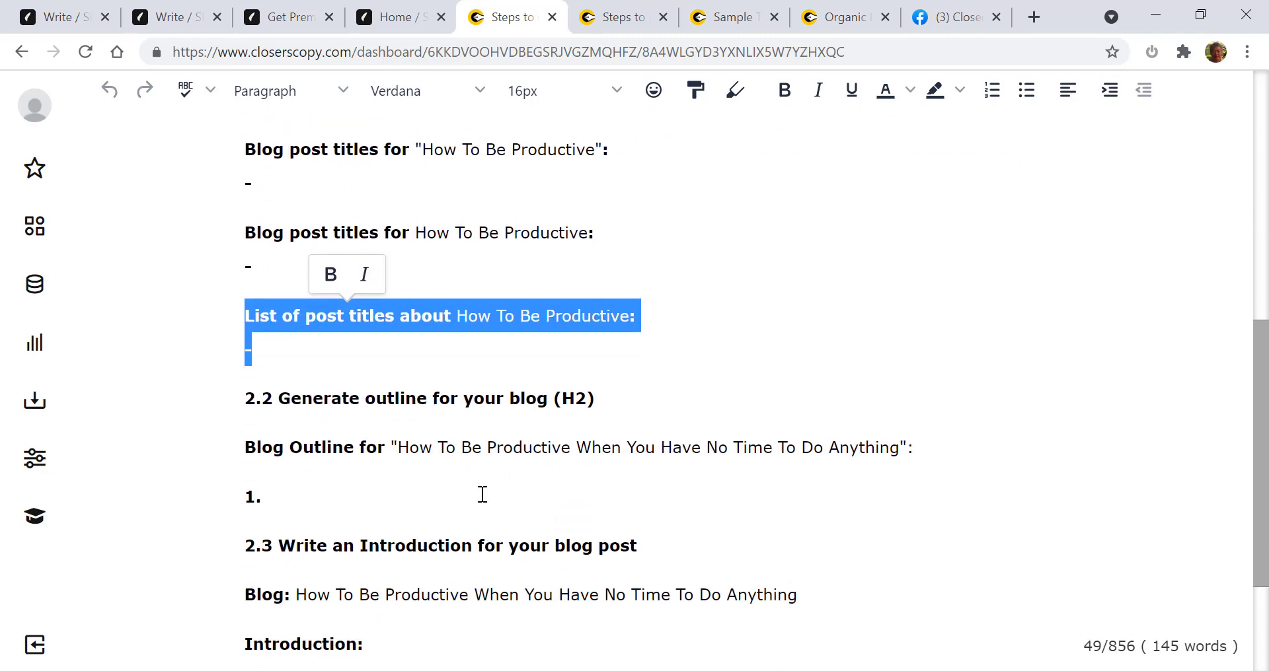
left_click(480, 497)
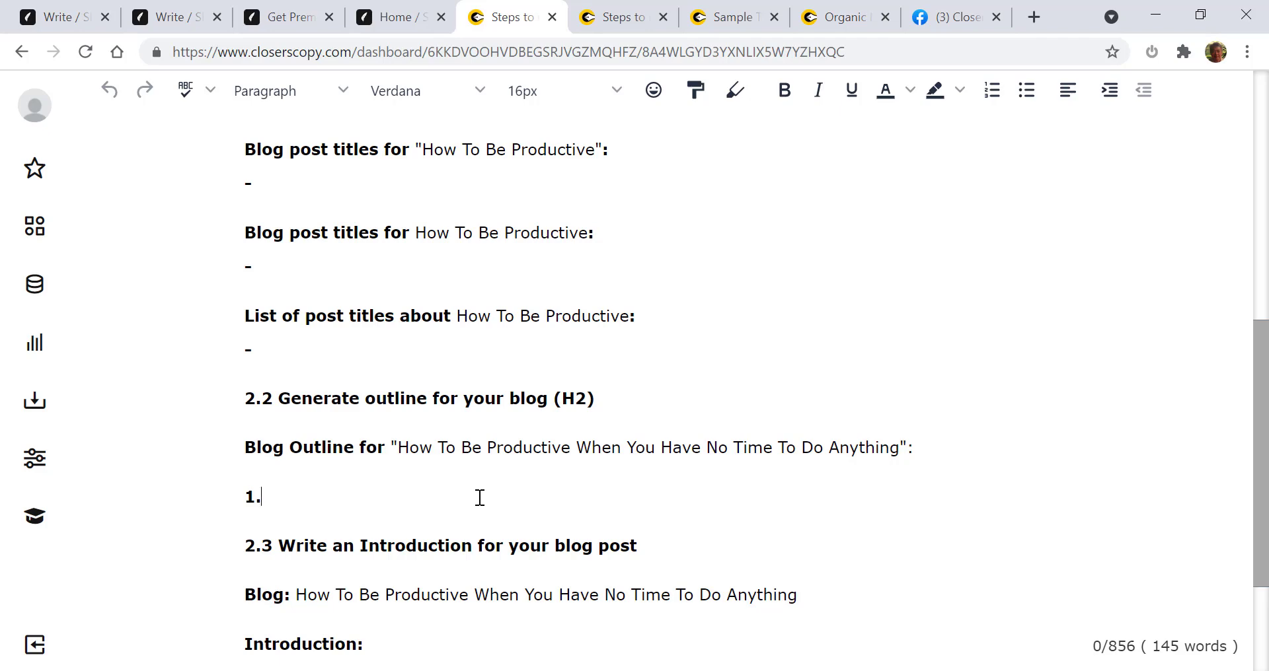
scroll(479, 497, "down", 2)
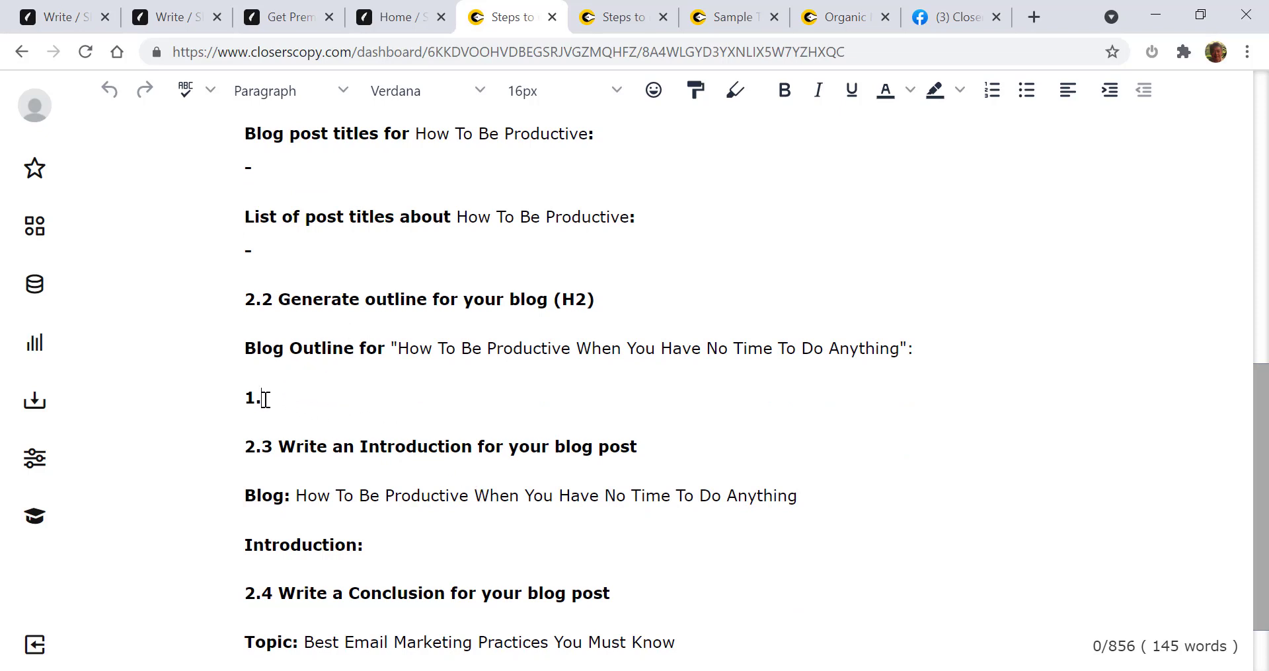
- Highlight the outline, introduction and conclusion templates in sections 2.2, 2.3 and 2.4 one after another
left_click_drag(265, 400, 235, 347)
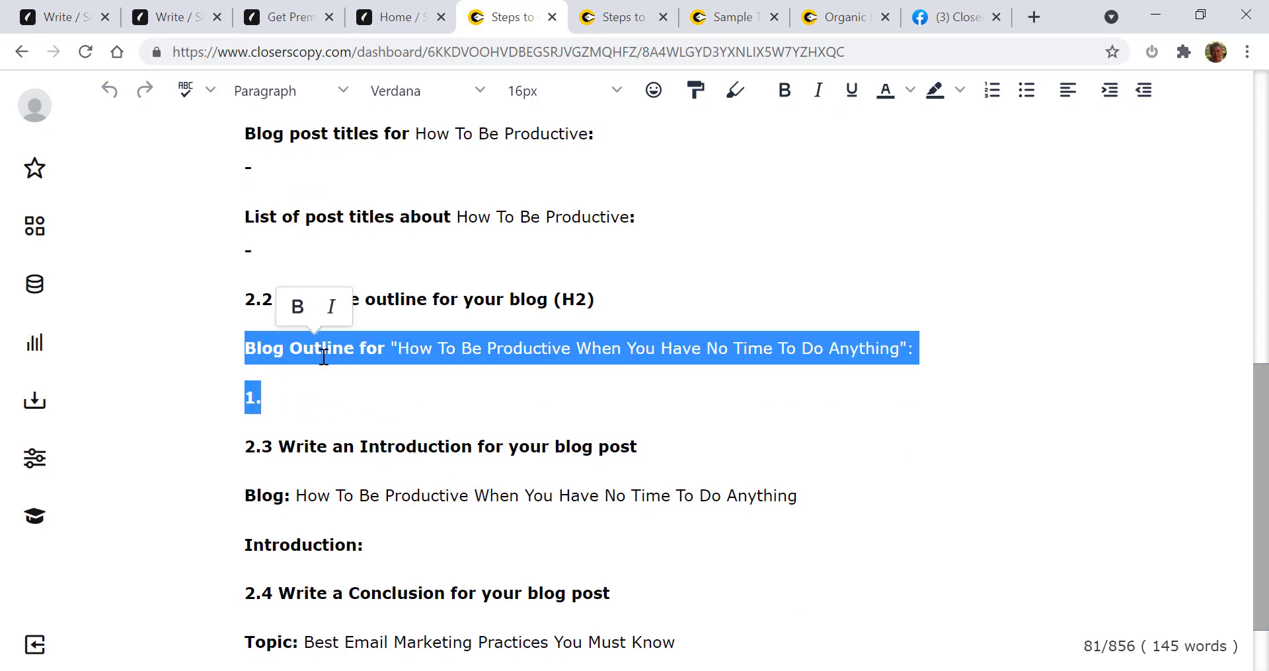
left_click(436, 395)
scroll(436, 395, "down", 2)
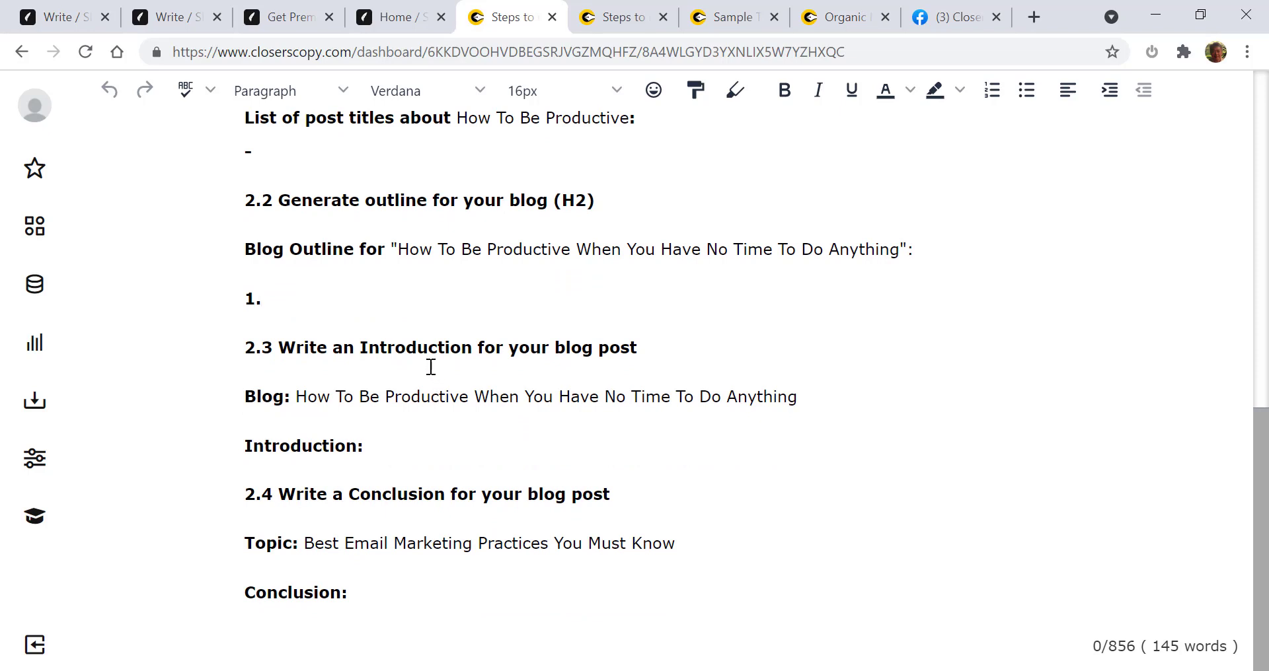
left_click_drag(379, 444, 241, 398)
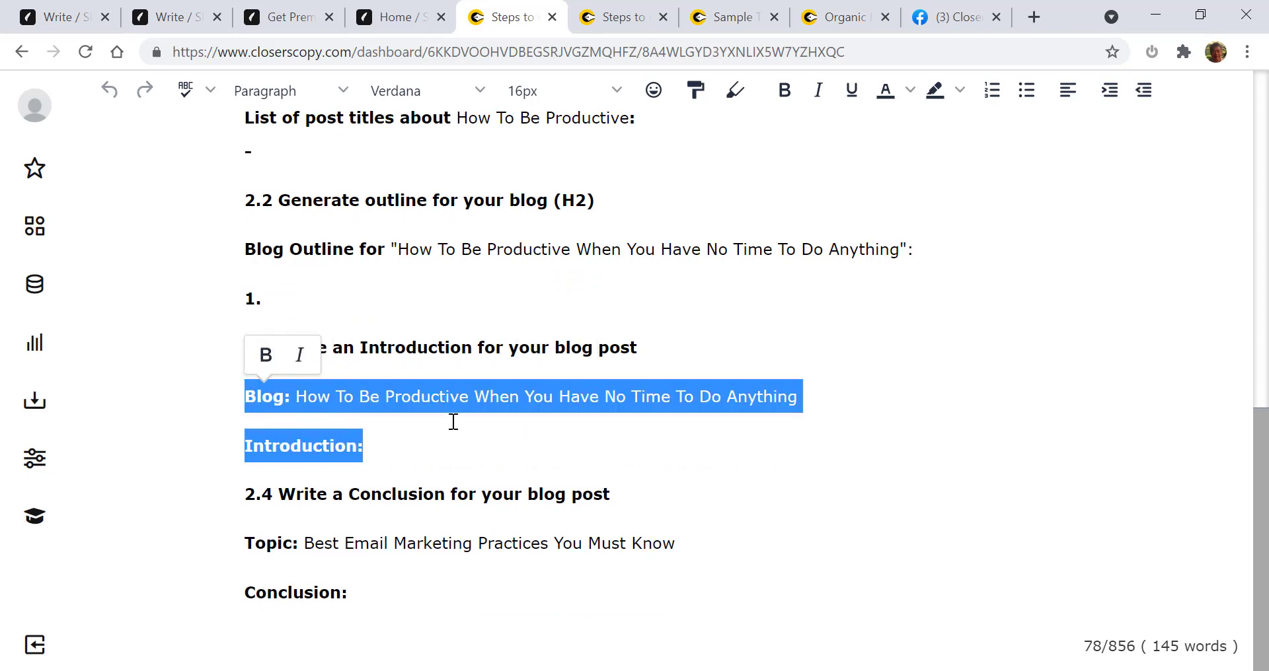
left_click(486, 361)
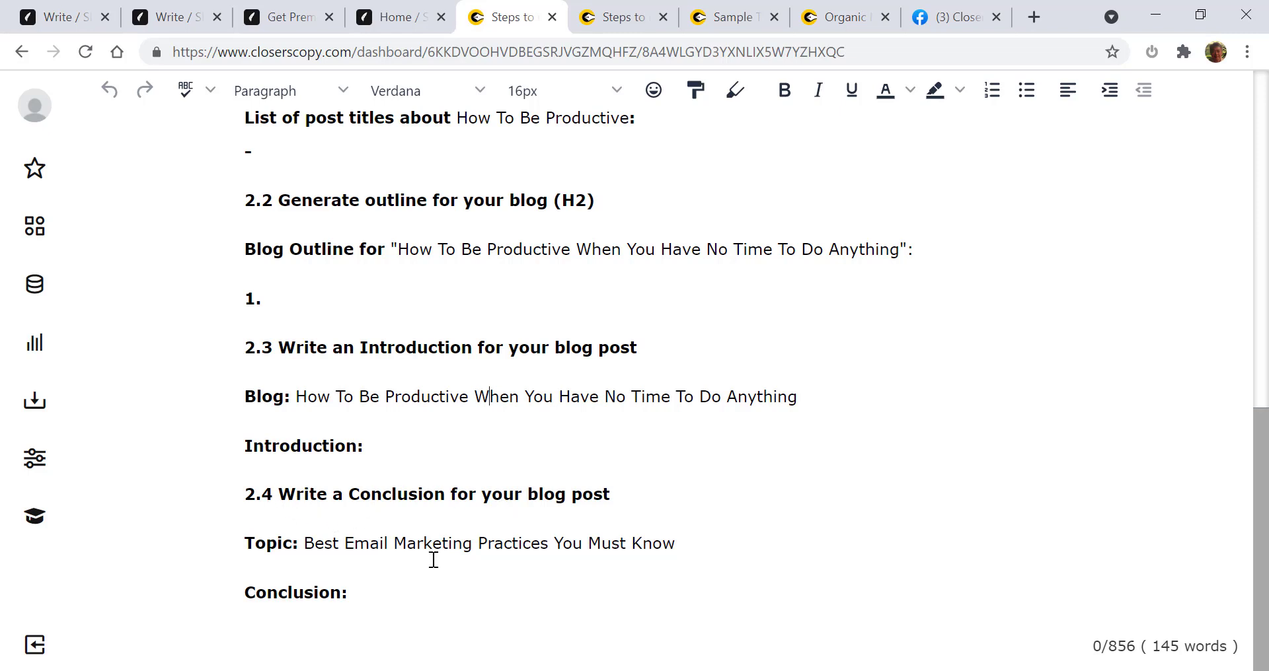
left_click_drag(371, 598, 243, 543)
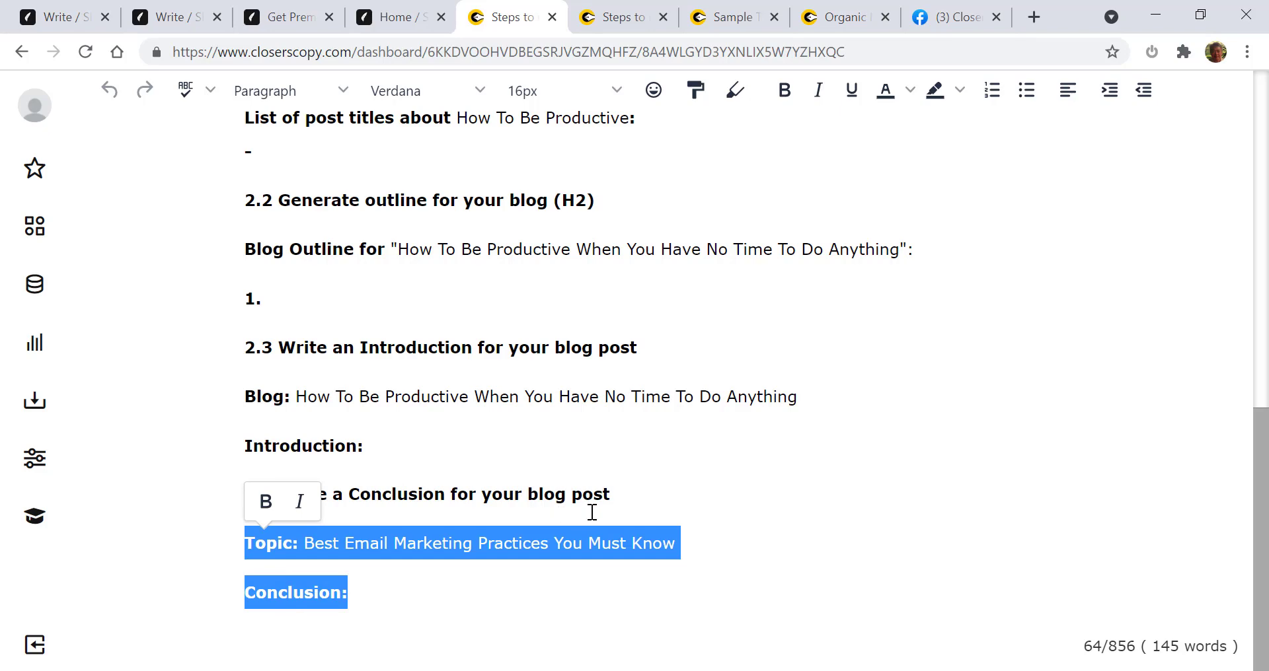
left_click(599, 441)
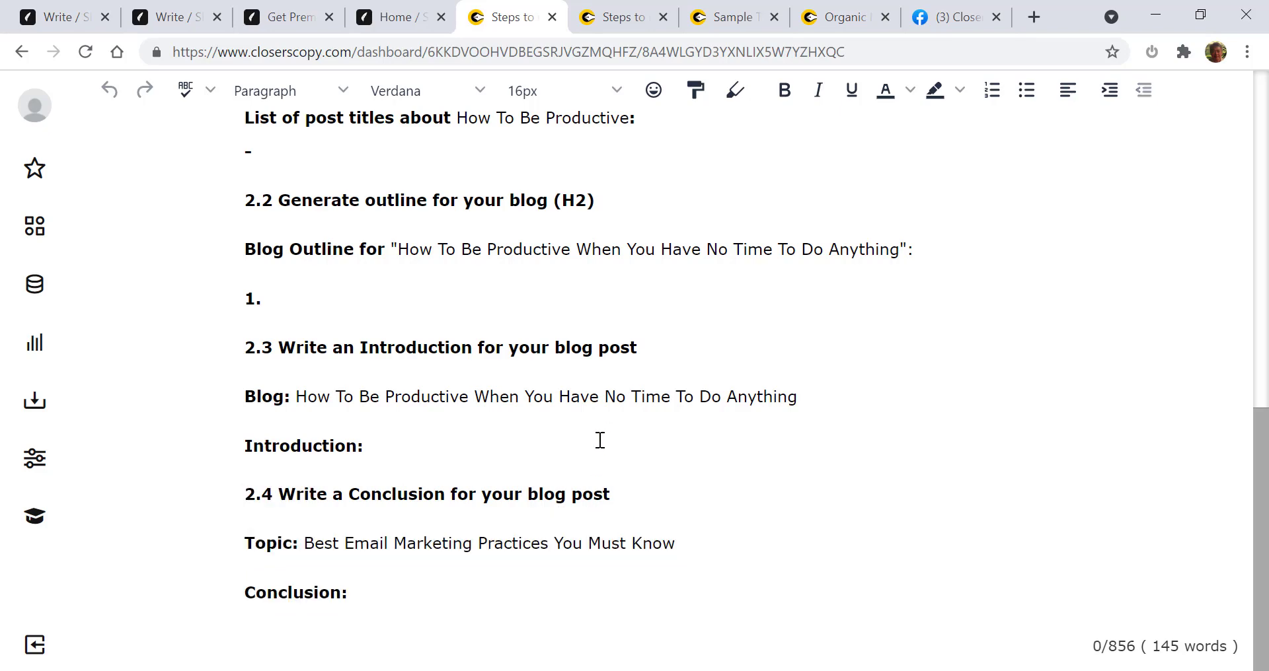
- Review the steps document again from its title, highlighting the wording of headings 2.1 through 2.4
scroll(548, 544, "up", 10)
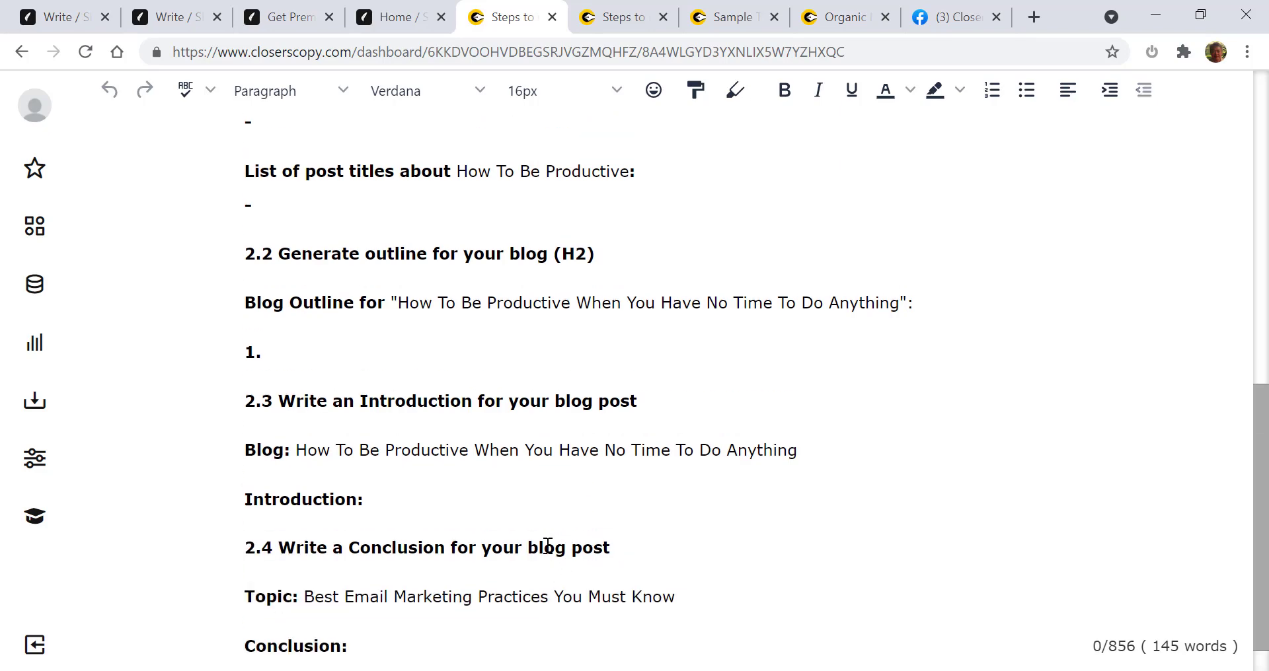
scroll(548, 544, "up", 1)
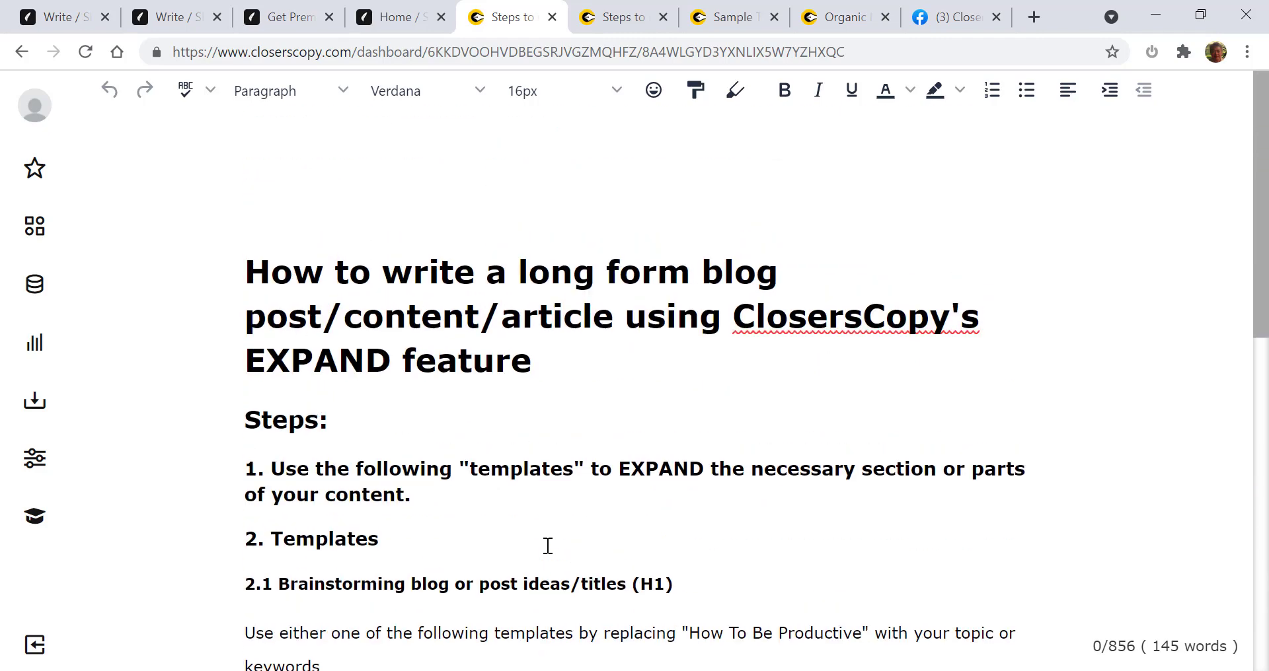
scroll(548, 546, "down", 3)
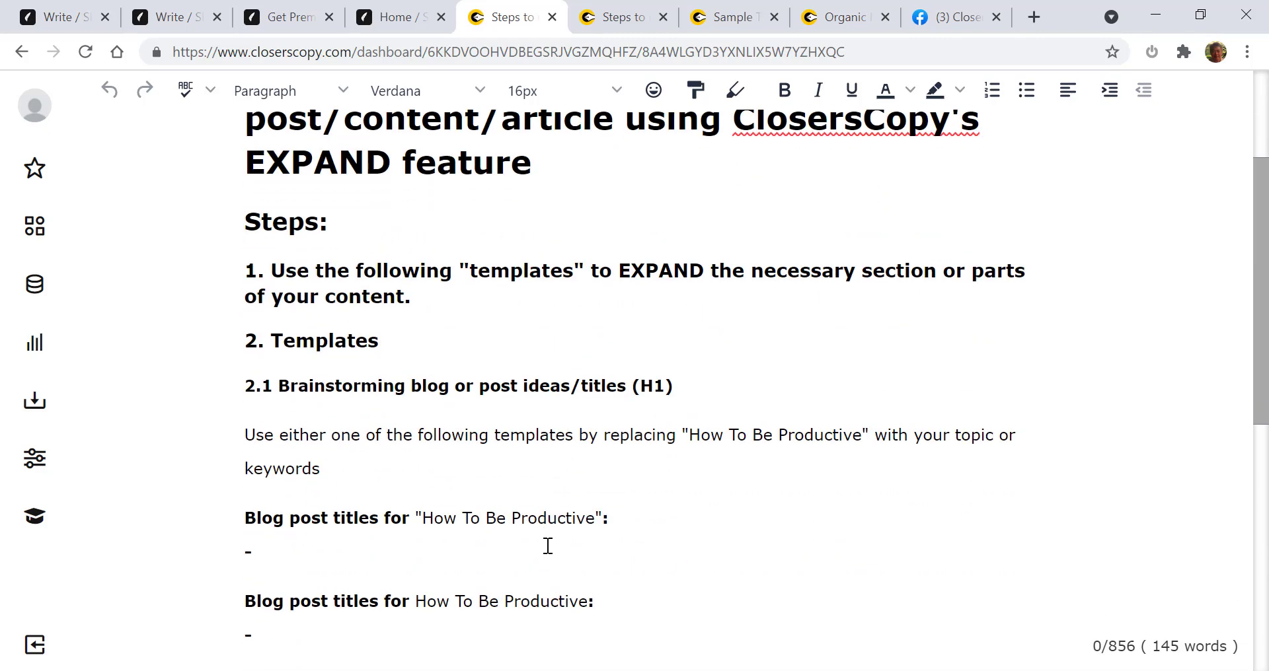
scroll(548, 545, "down", 2)
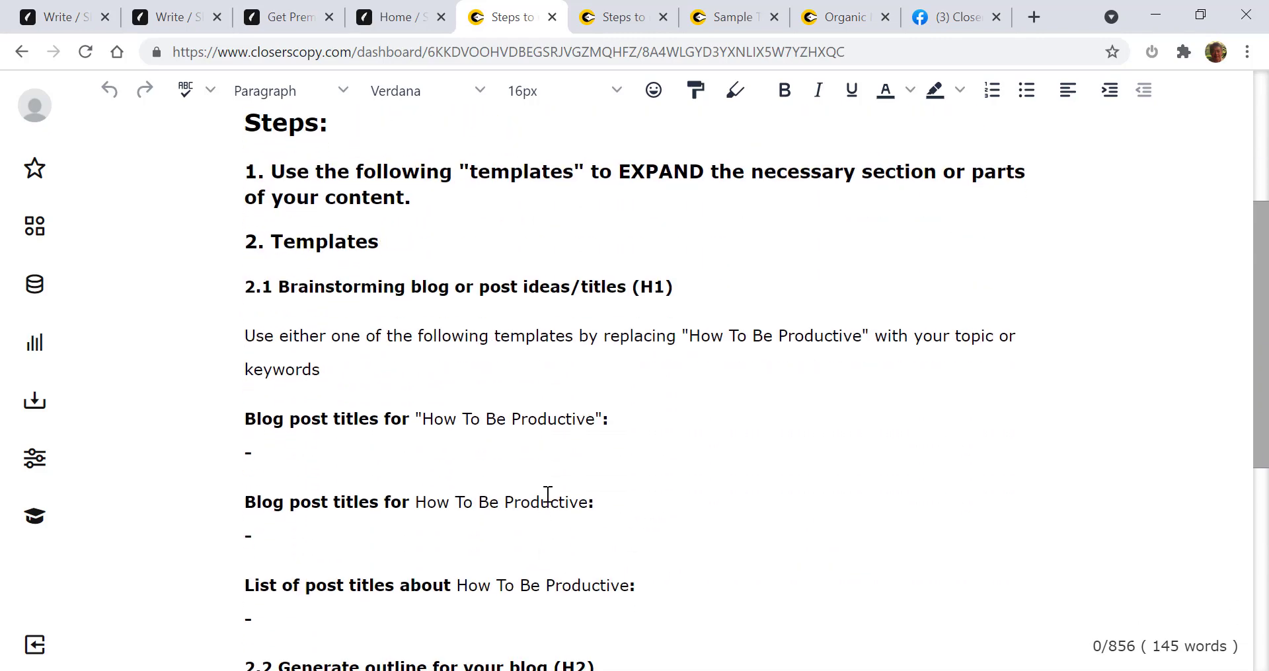
left_click_drag(681, 291, 479, 288)
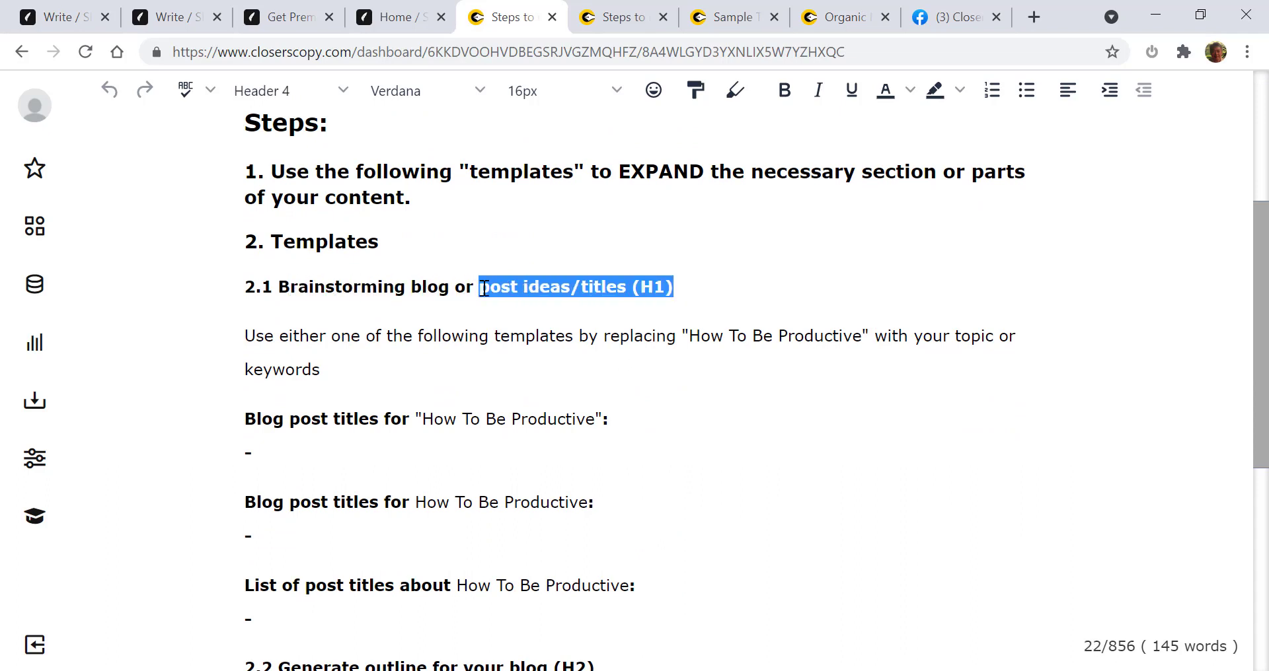
scroll(482, 478, "down", 3)
left_click_drag(596, 470, 375, 471)
scroll(592, 490, "down", 3)
scroll(592, 490, "down", 1)
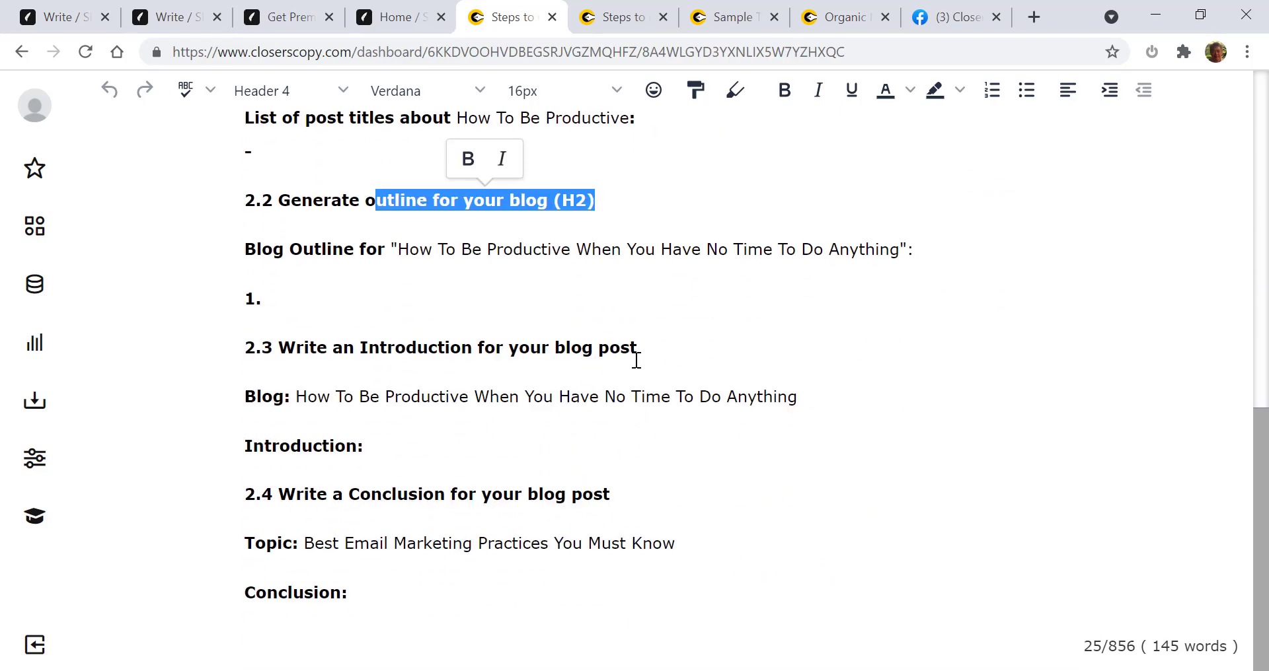
left_click_drag(637, 347, 360, 347)
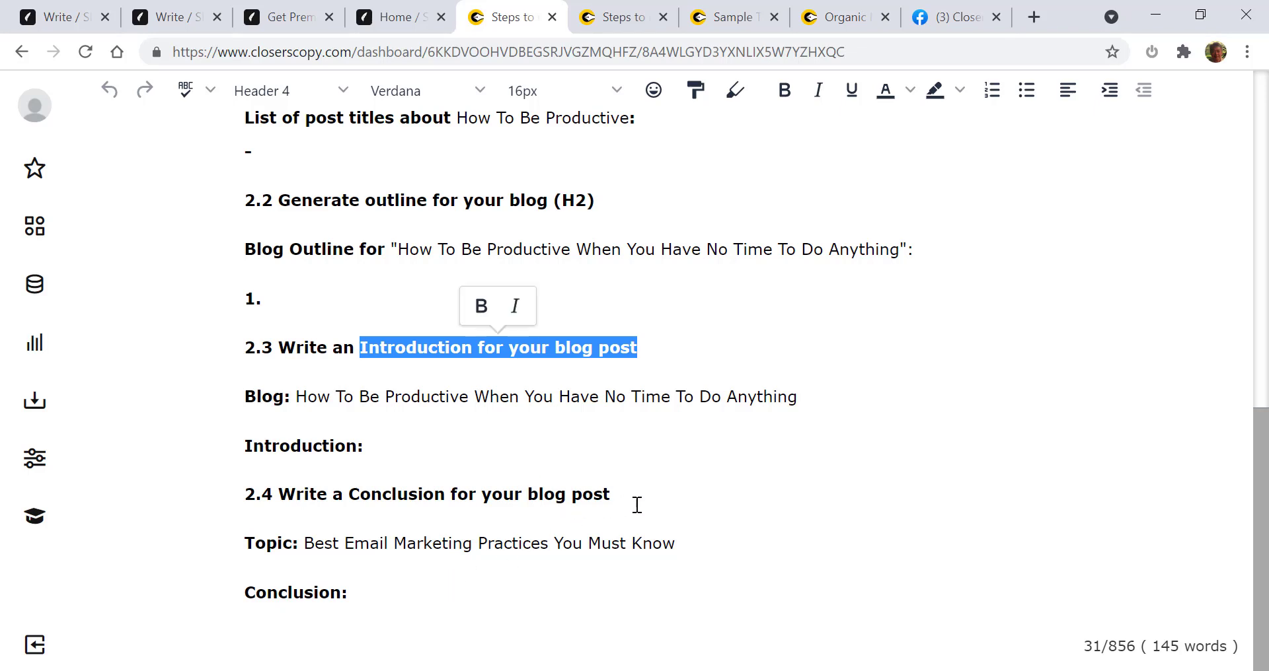
left_click_drag(619, 494, 333, 495)
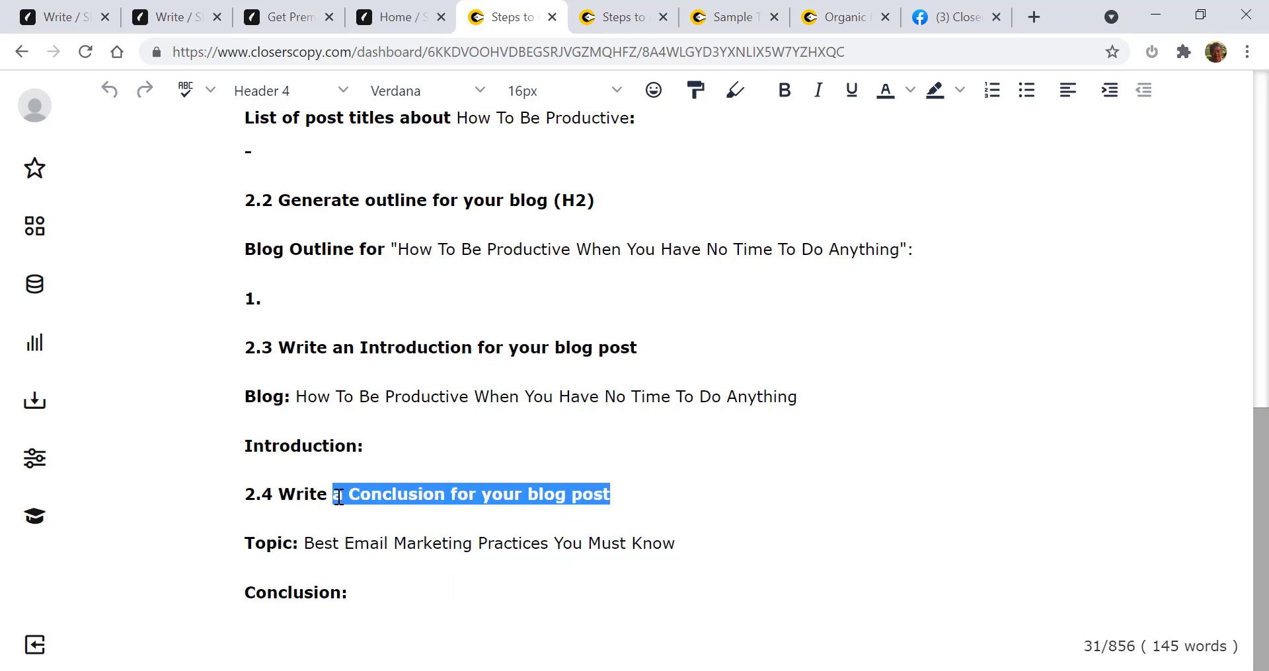
left_click(718, 494)
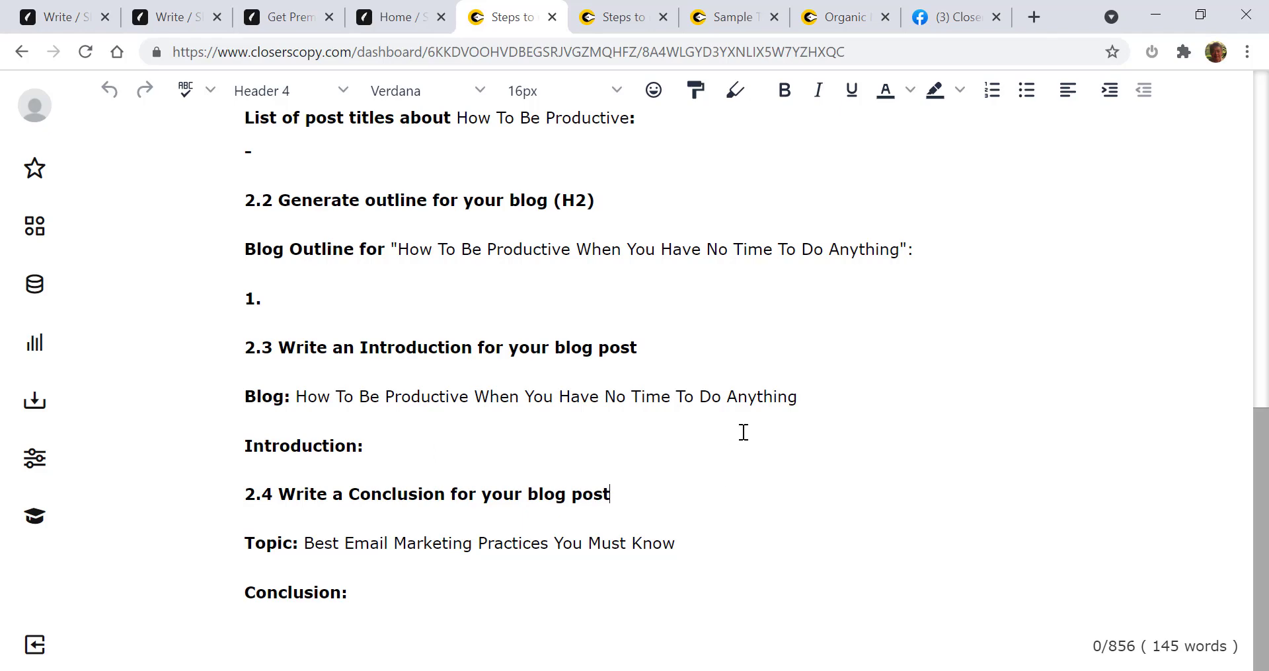
- Switch to the sample document of plain templates, look through them all and highlight the topic "How To Be Productive" in the first one
left_click(616, 22)
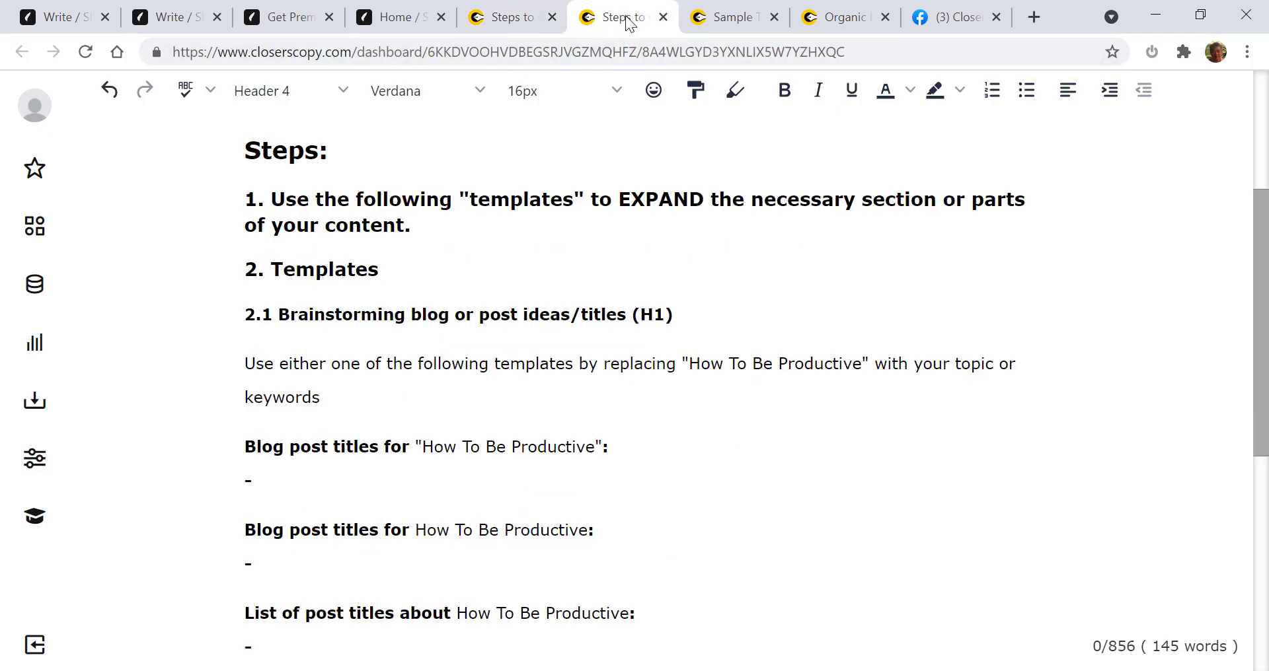
left_click(735, 22)
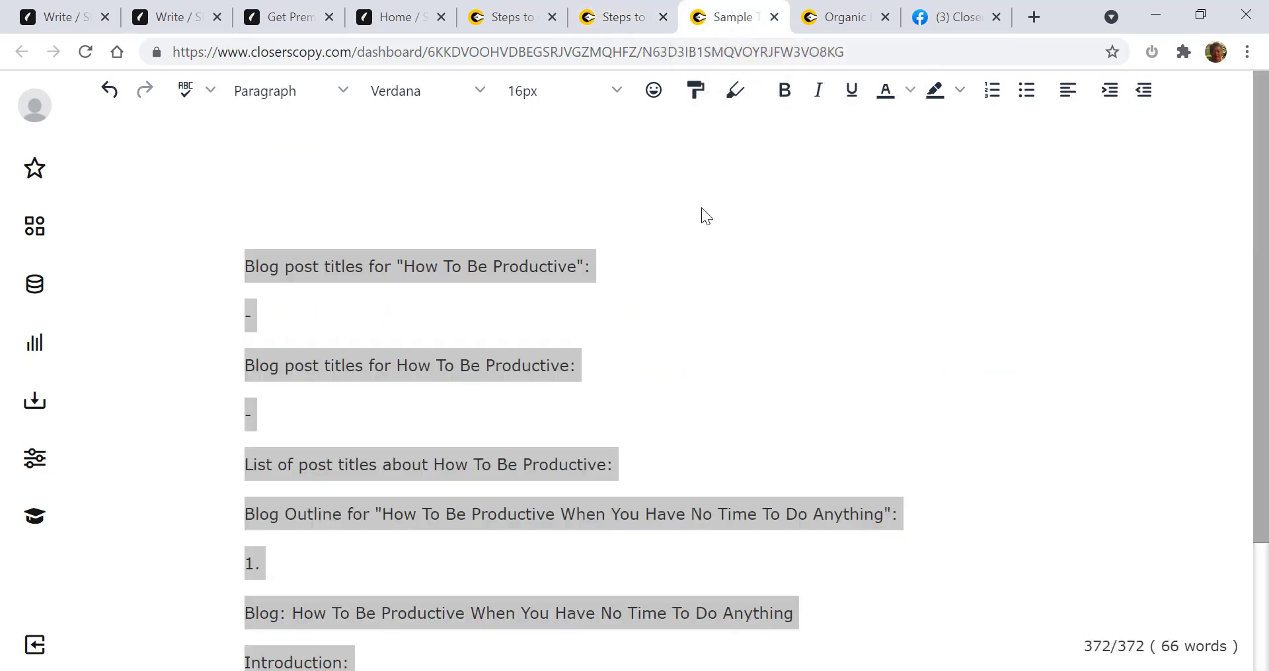
left_click(699, 233)
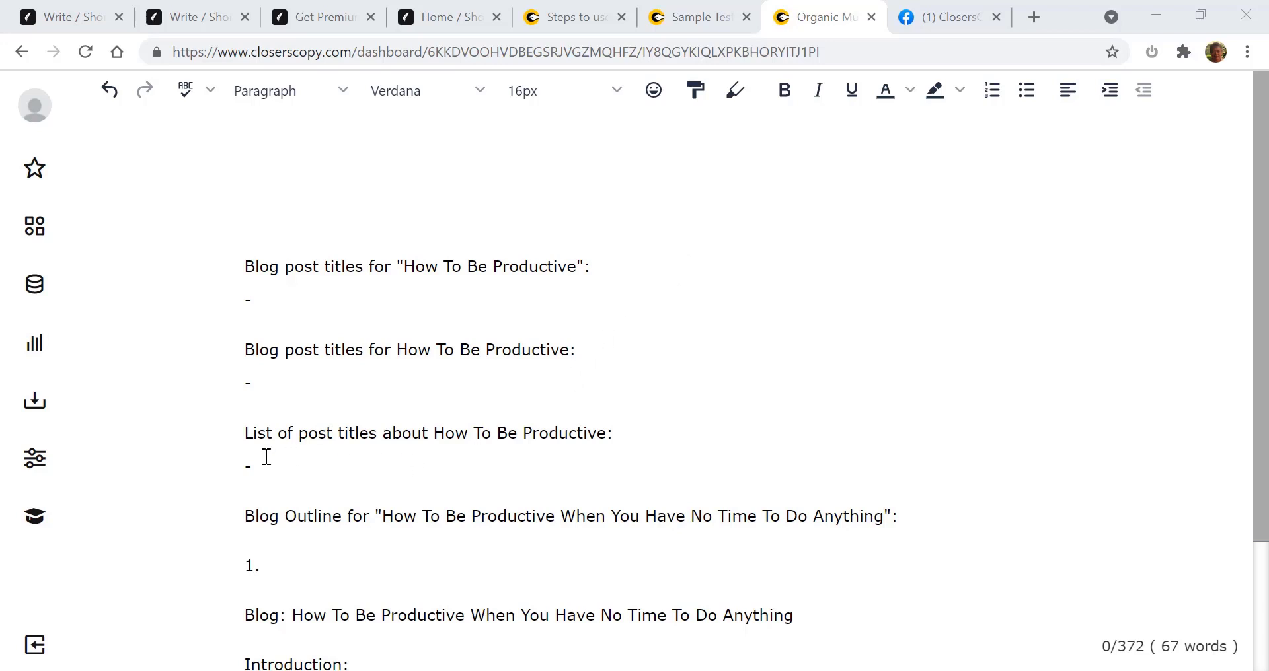
scroll(405, 415, "down", 3)
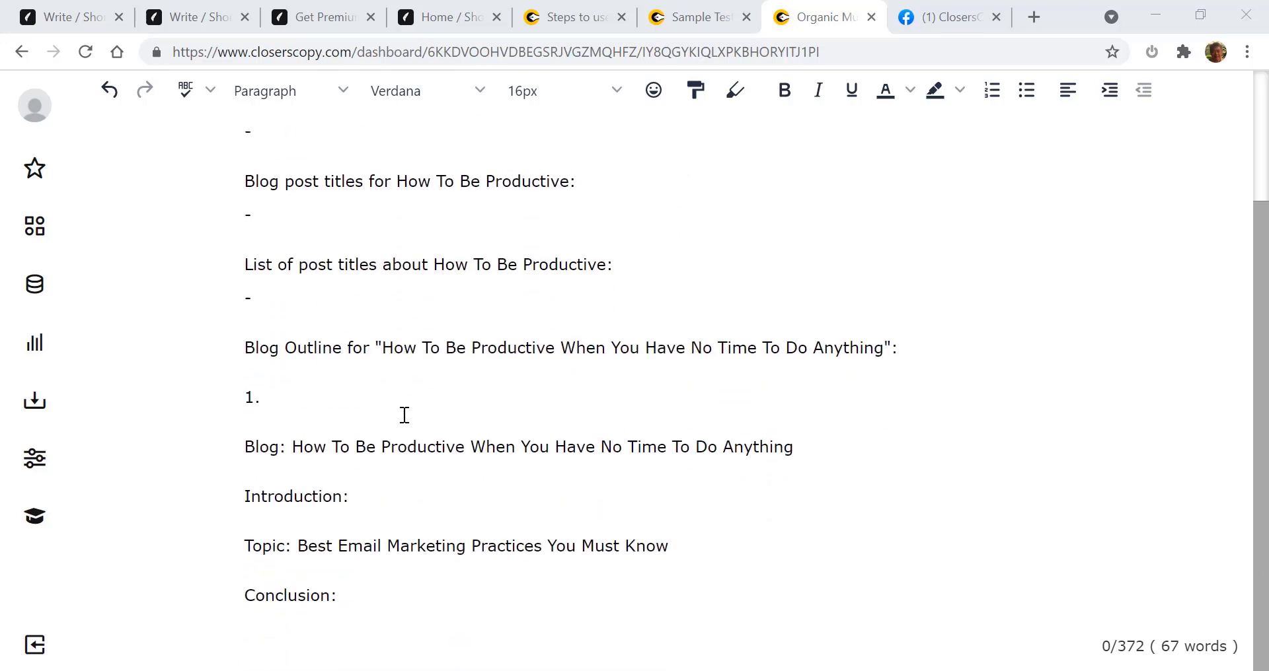
scroll(403, 416, "up", 1)
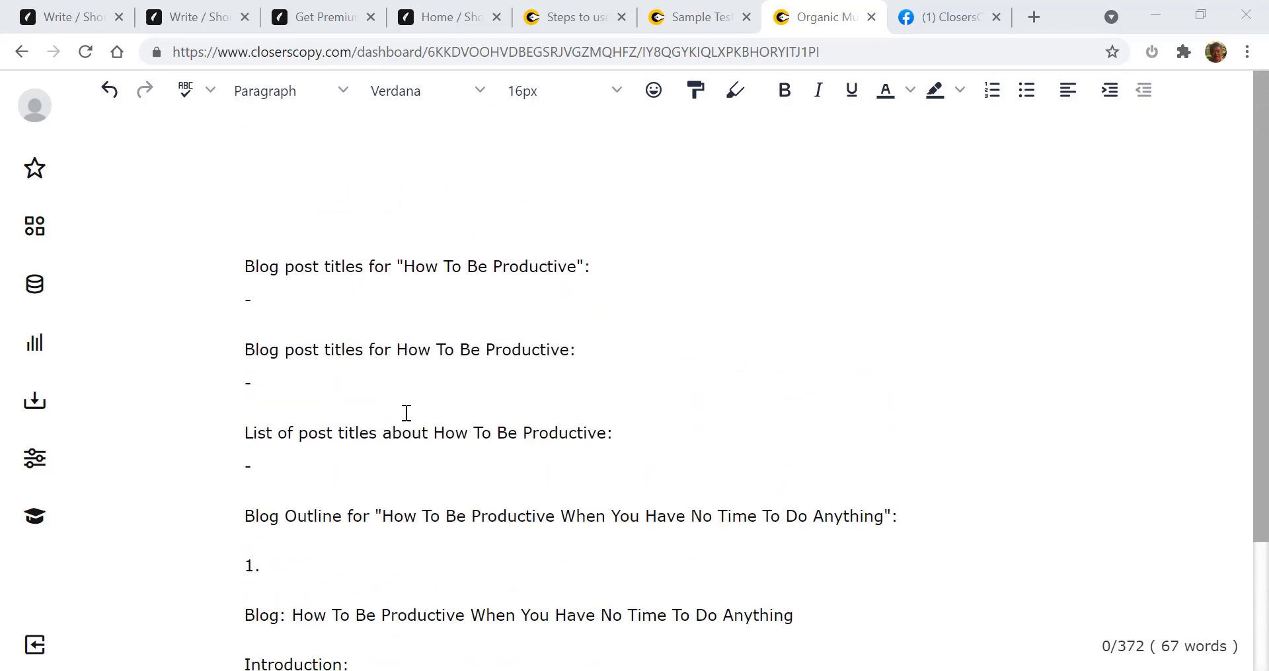
scroll(401, 343, "down", 1)
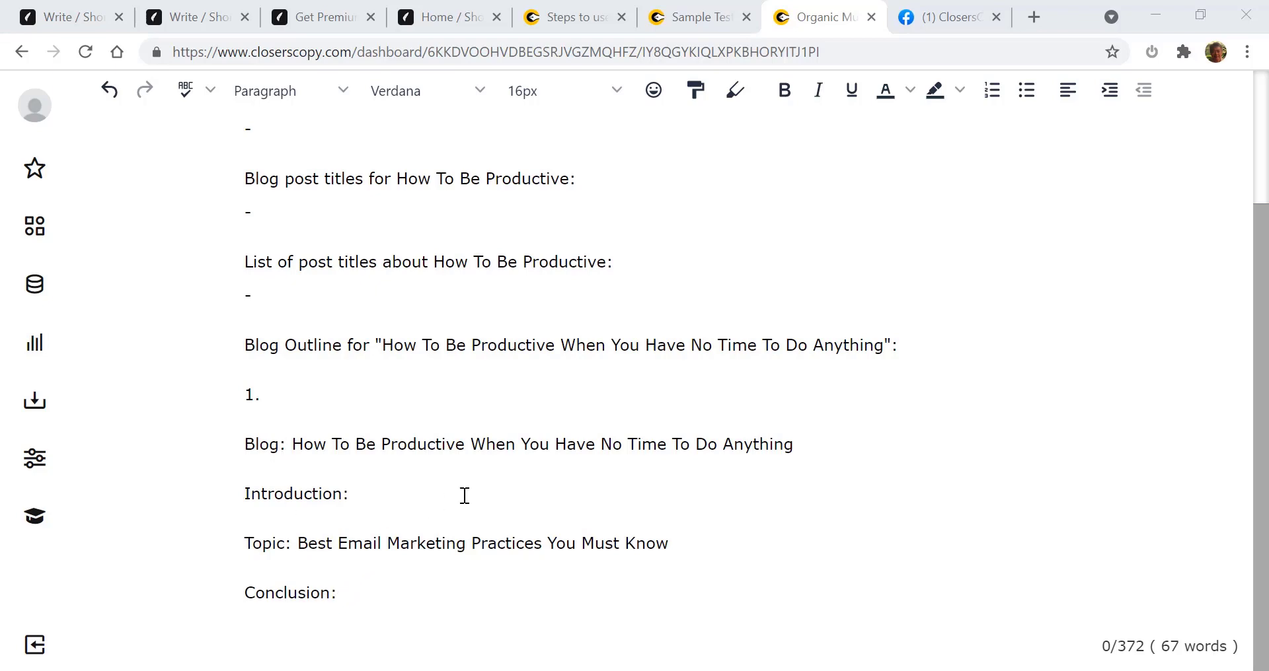
scroll(465, 495, "up", 3)
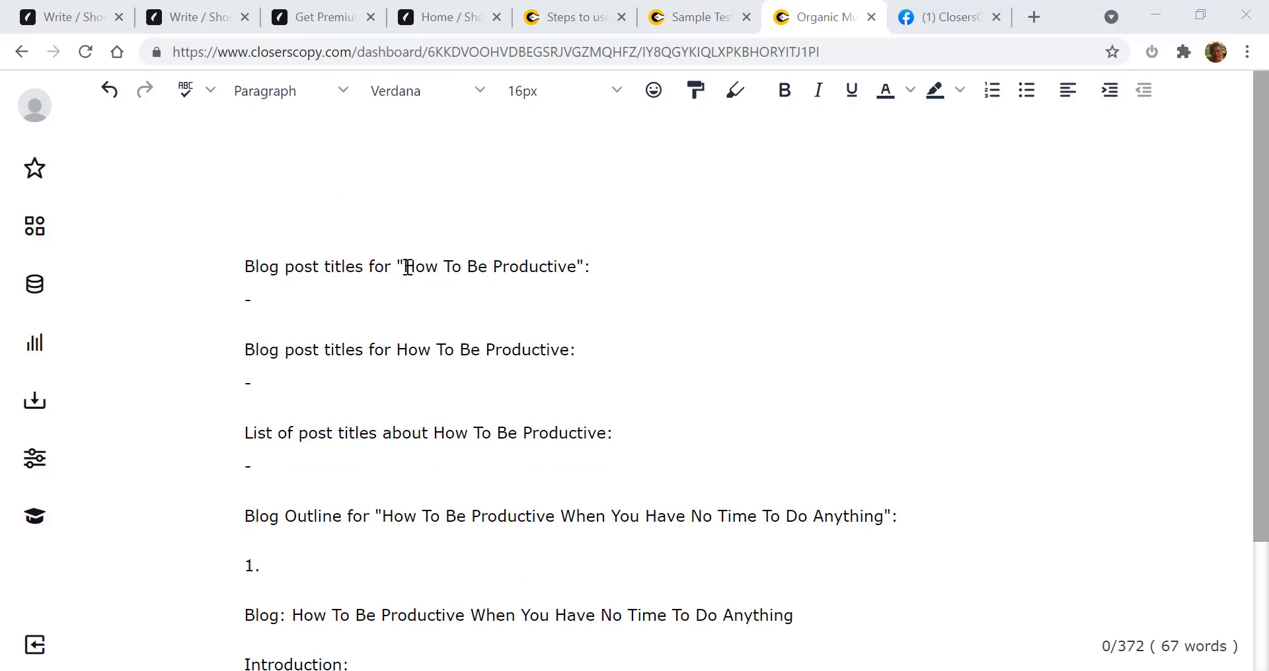
left_click_drag(404, 267, 578, 265)
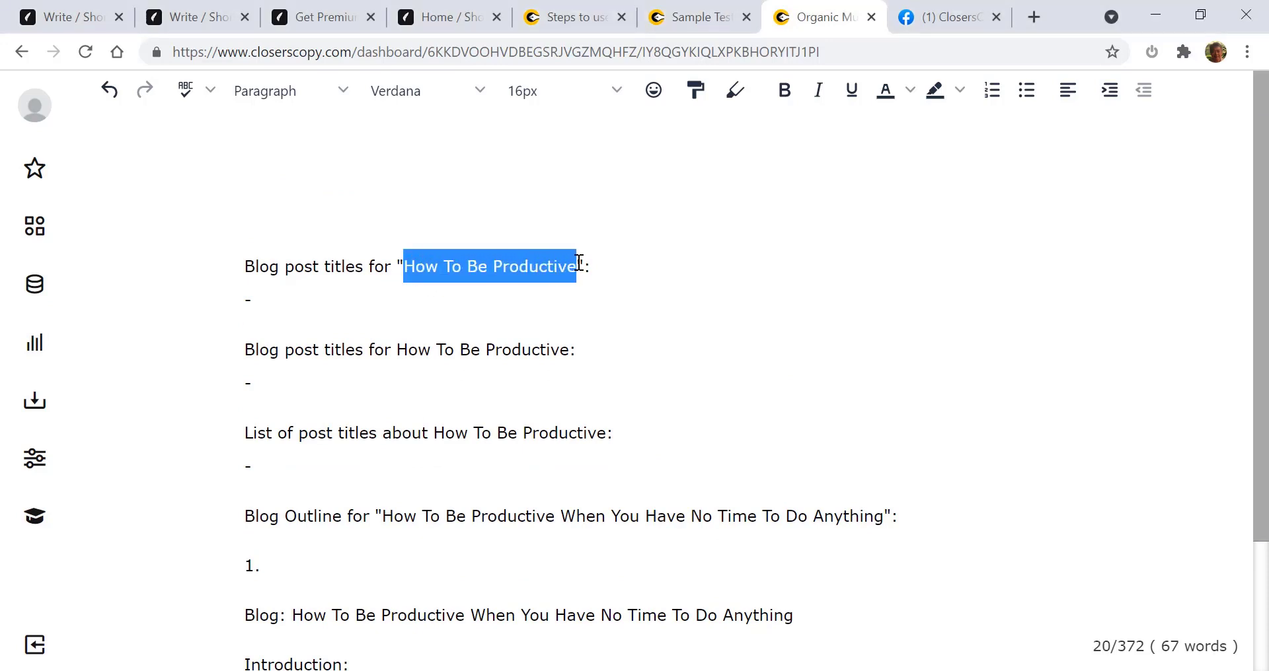
left_click(571, 362)
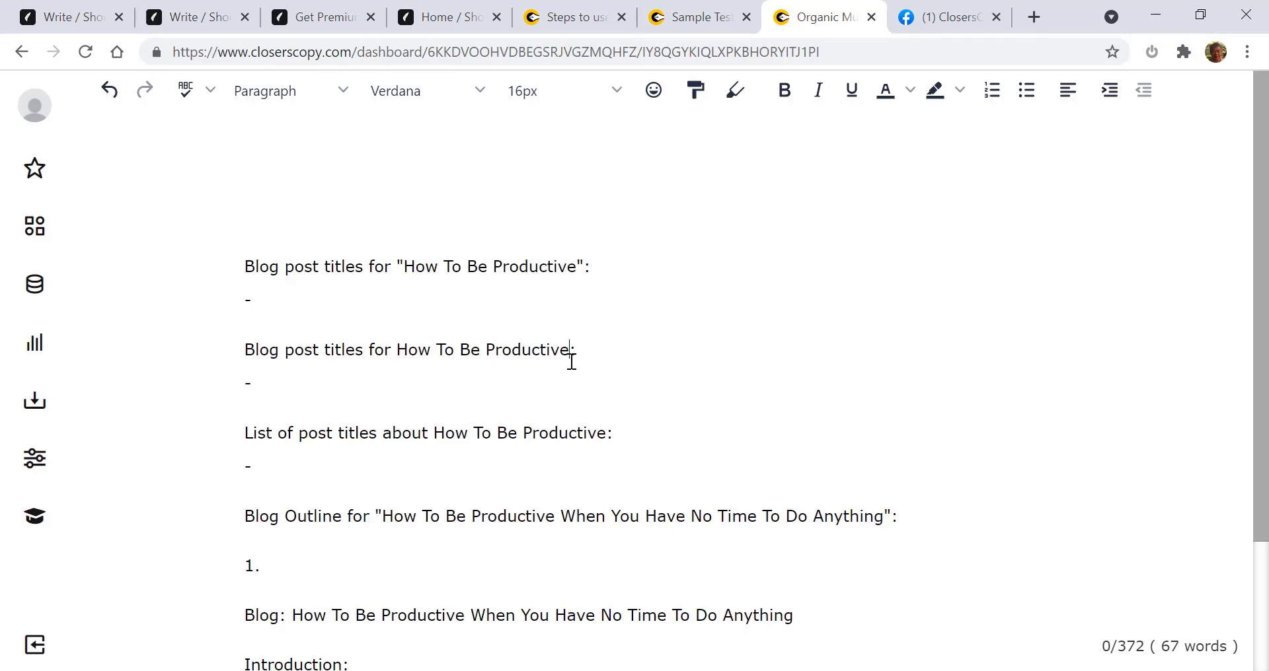
left_click_drag(254, 297, 246, 261)
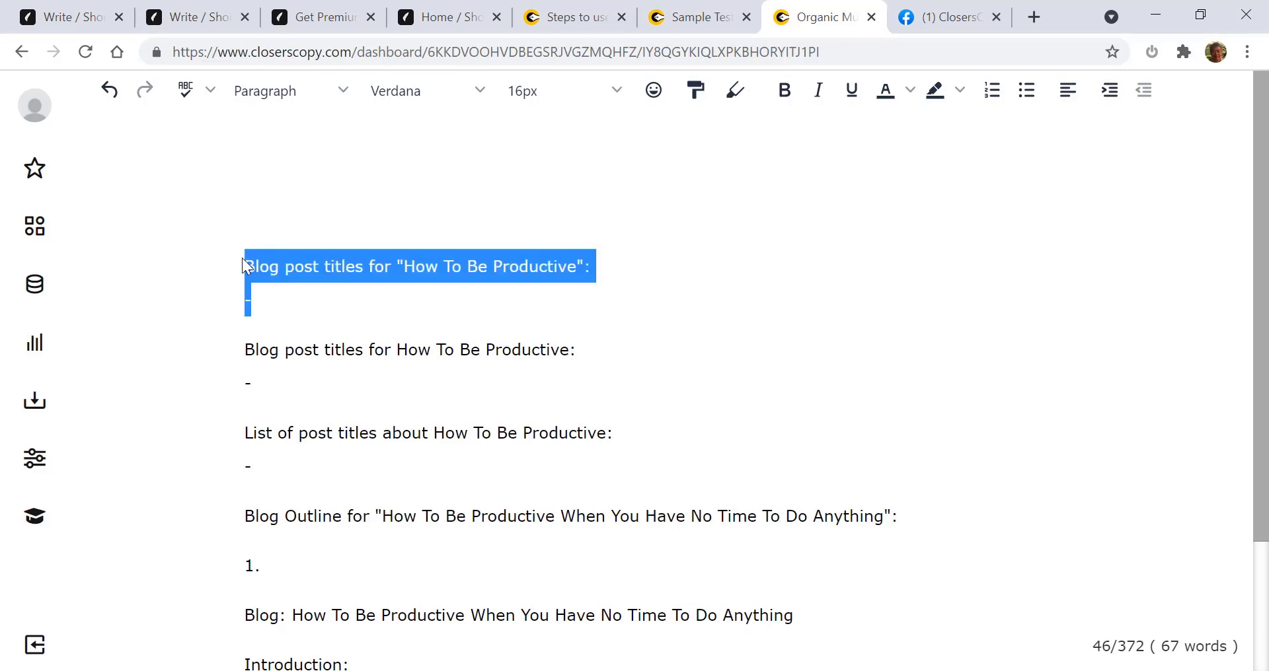
left_click(274, 300)
left_click_drag(274, 300, 248, 265)
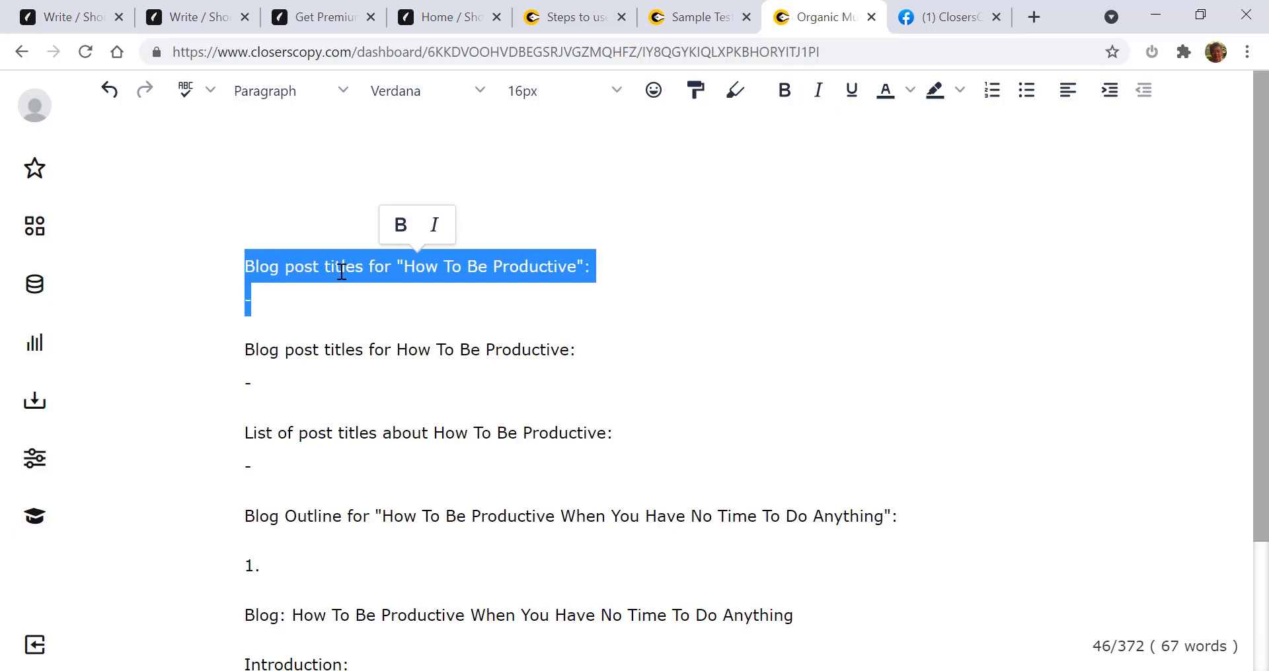
right_click(341, 271)
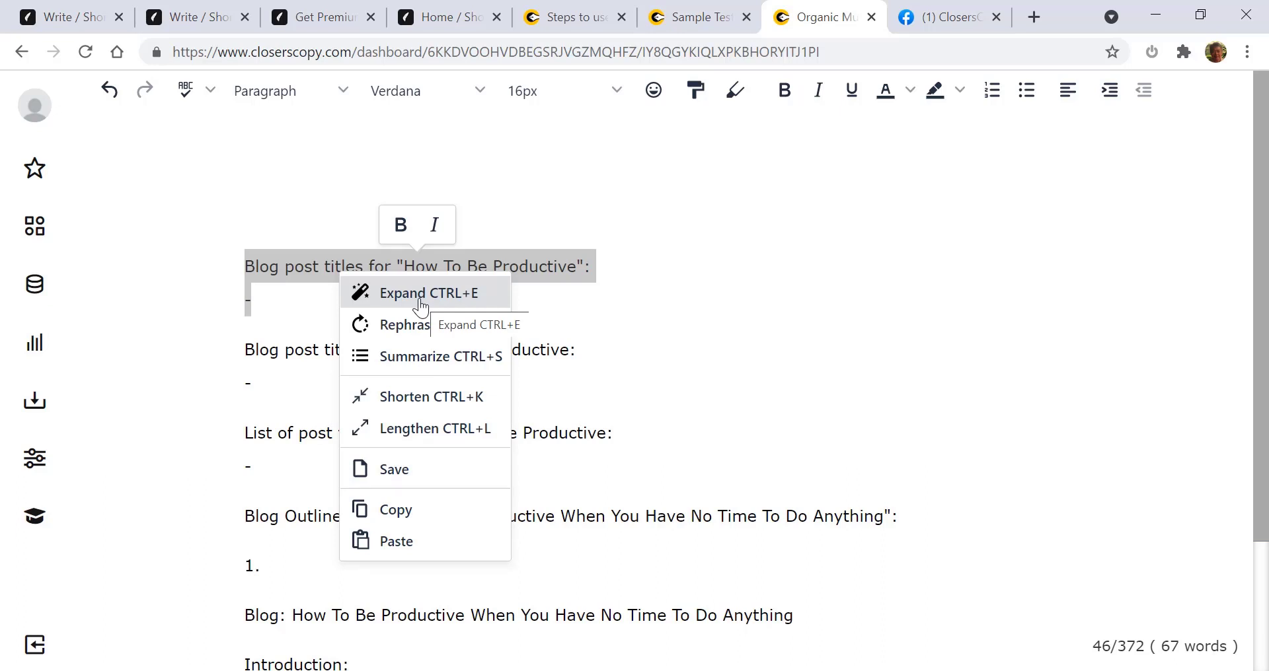
left_click(280, 296)
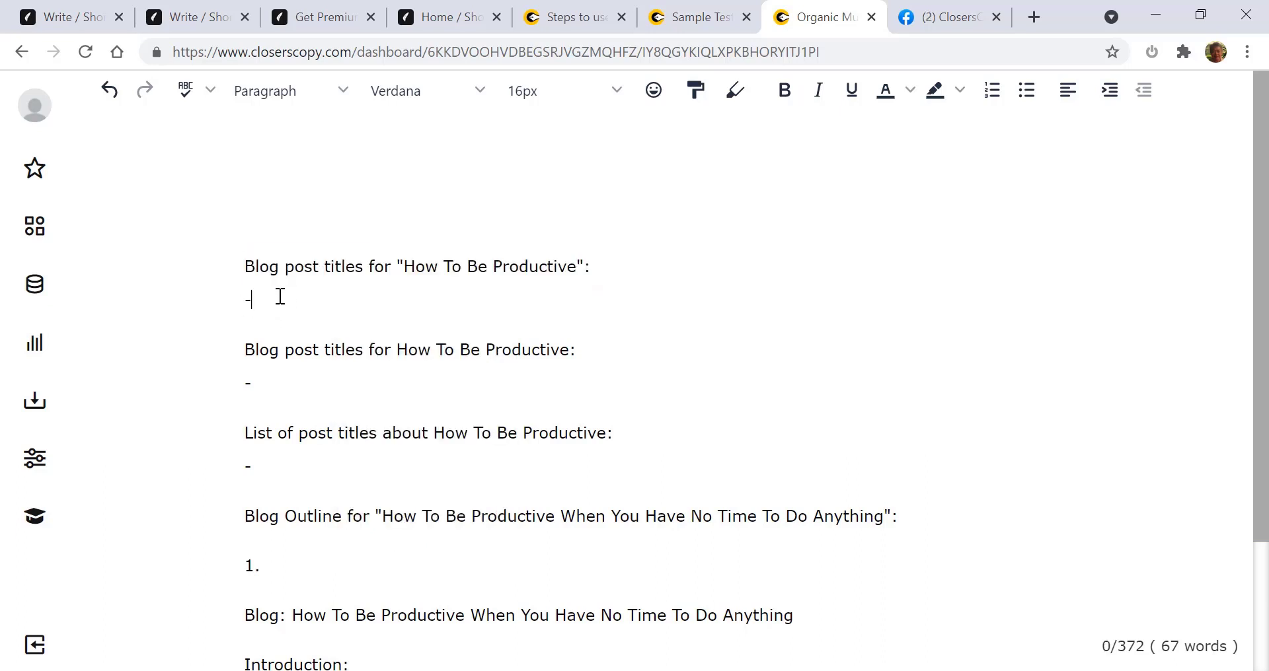
left_click_drag(275, 295, 244, 263)
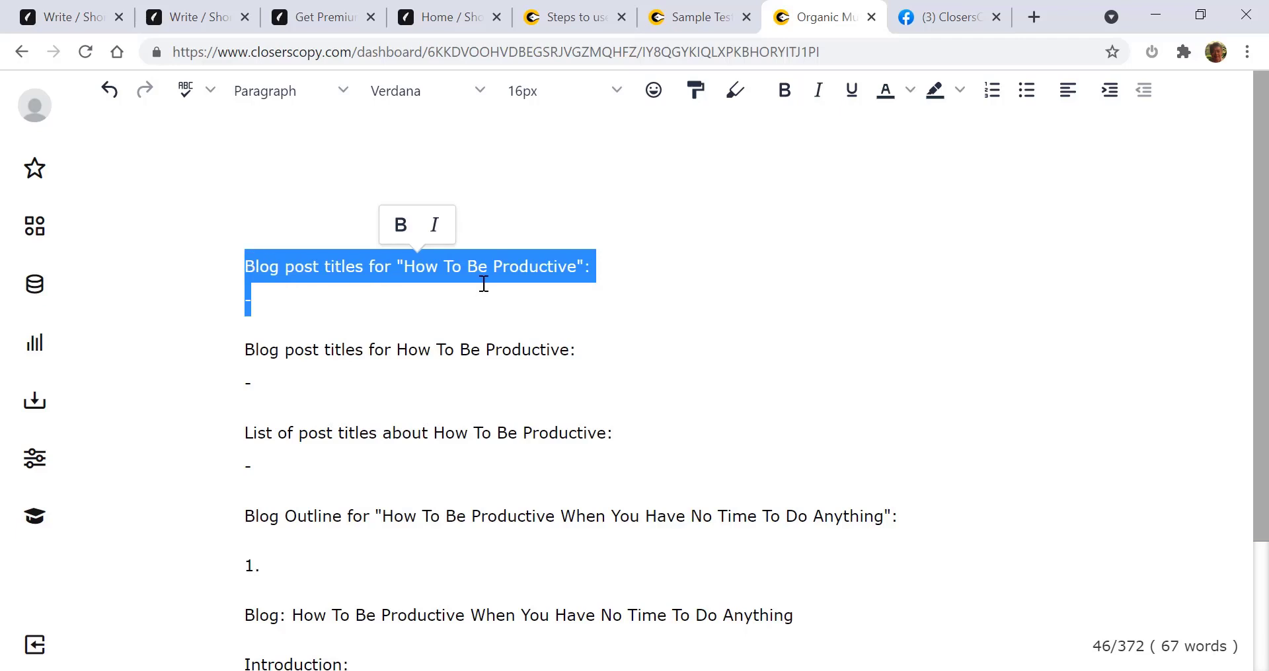
left_click(499, 265)
right_click(499, 266)
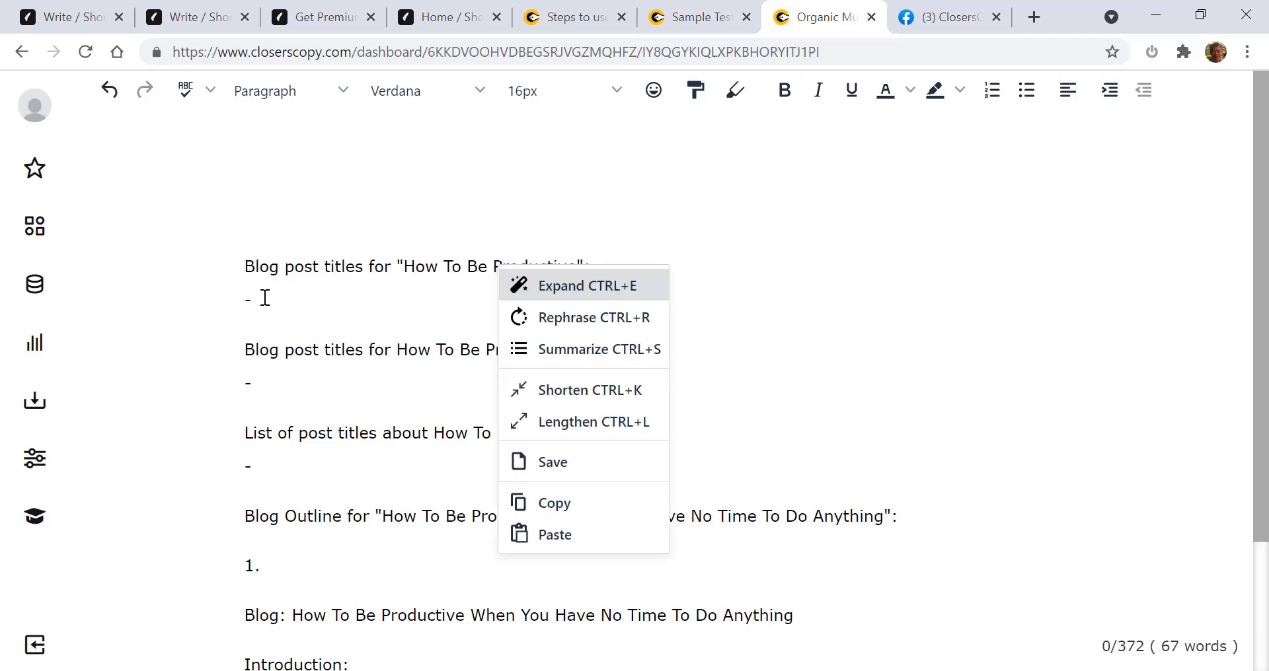
mouse_move(255, 284)
left_mouse_down()
mouse_move(245, 265)
mouse_move(256, 265)
left_mouse_up()
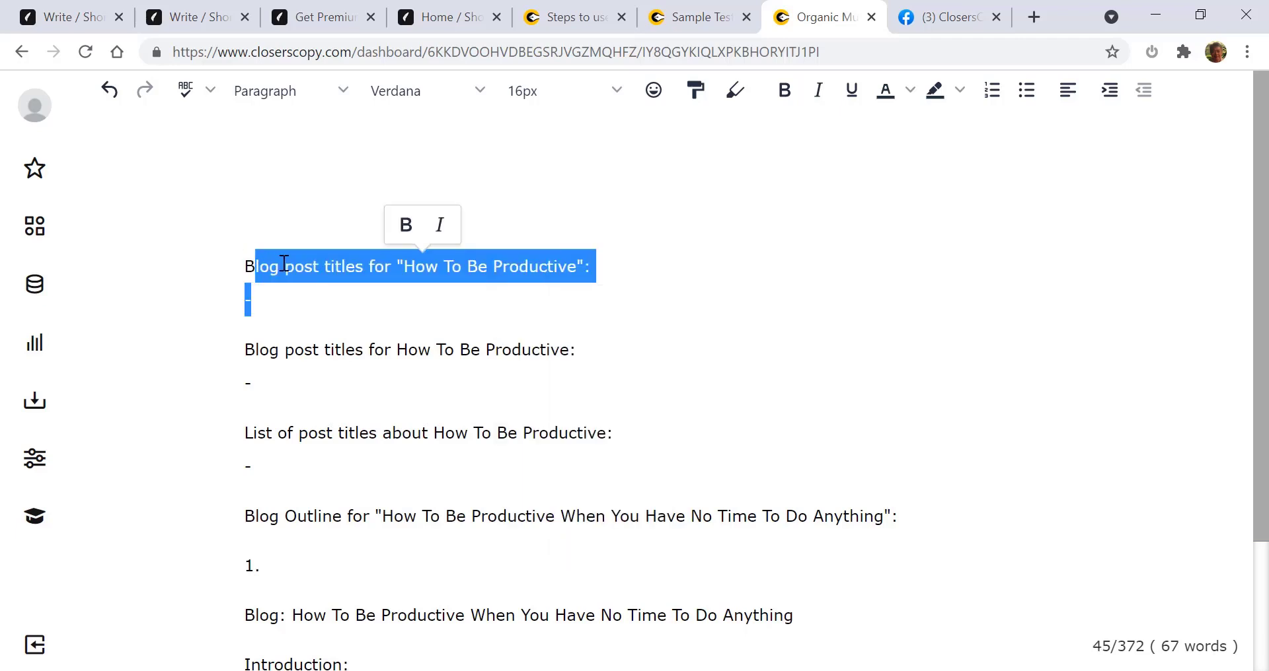
left_click(275, 298)
- Run Expand on the template 'Blog post titles for "How To Be Productive":' including its dash line
left_click_drag(274, 298, 243, 267)
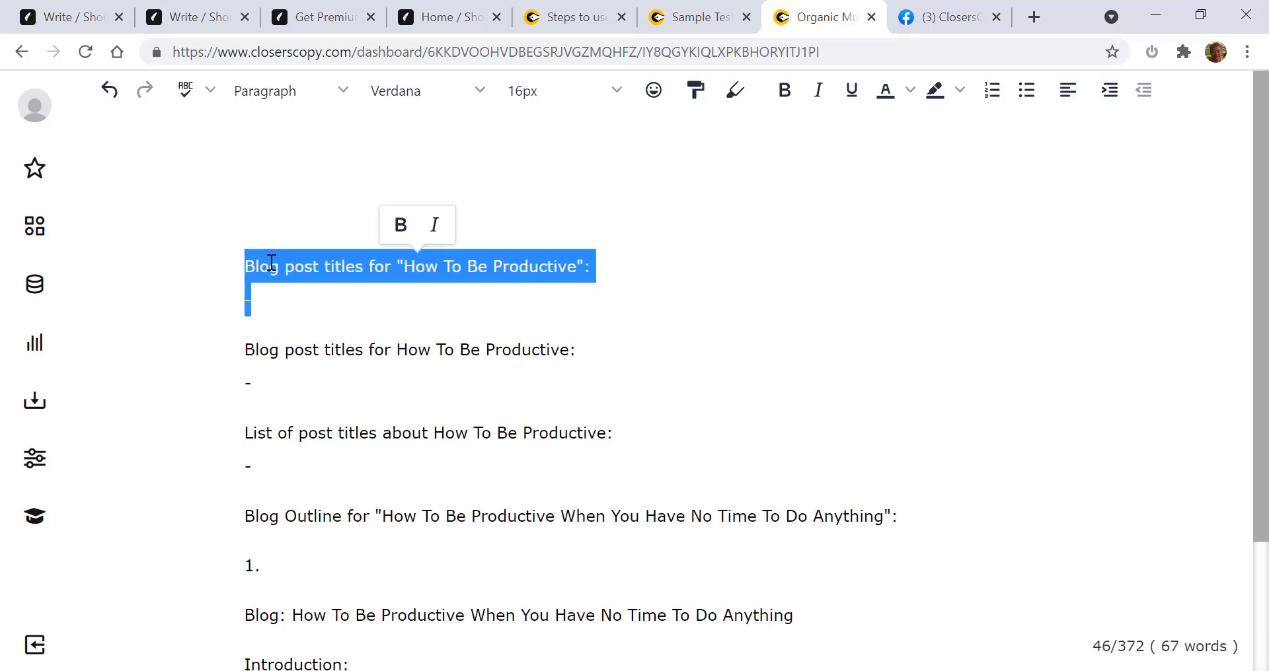
right_click(271, 265)
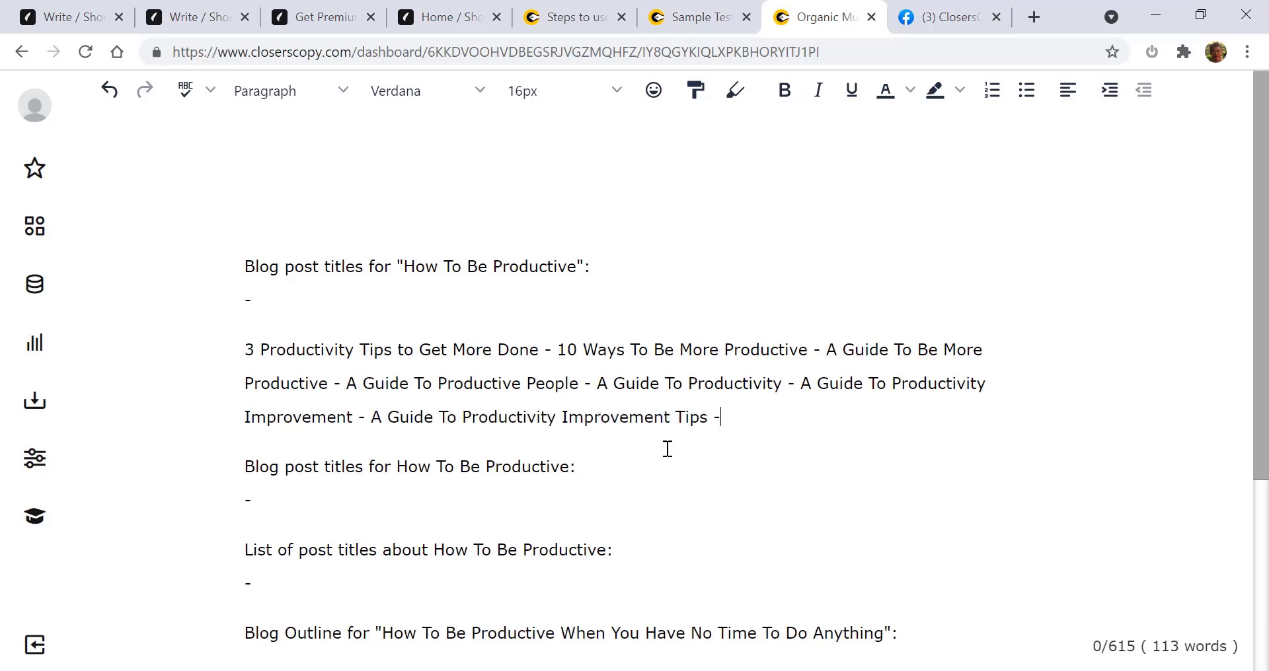
- Split the generated blog titles onto separate lines at their dashes, keeping the "10 Ways" and "A Guide To Be More Productive" titles together
left_click(547, 350)
key("Return")
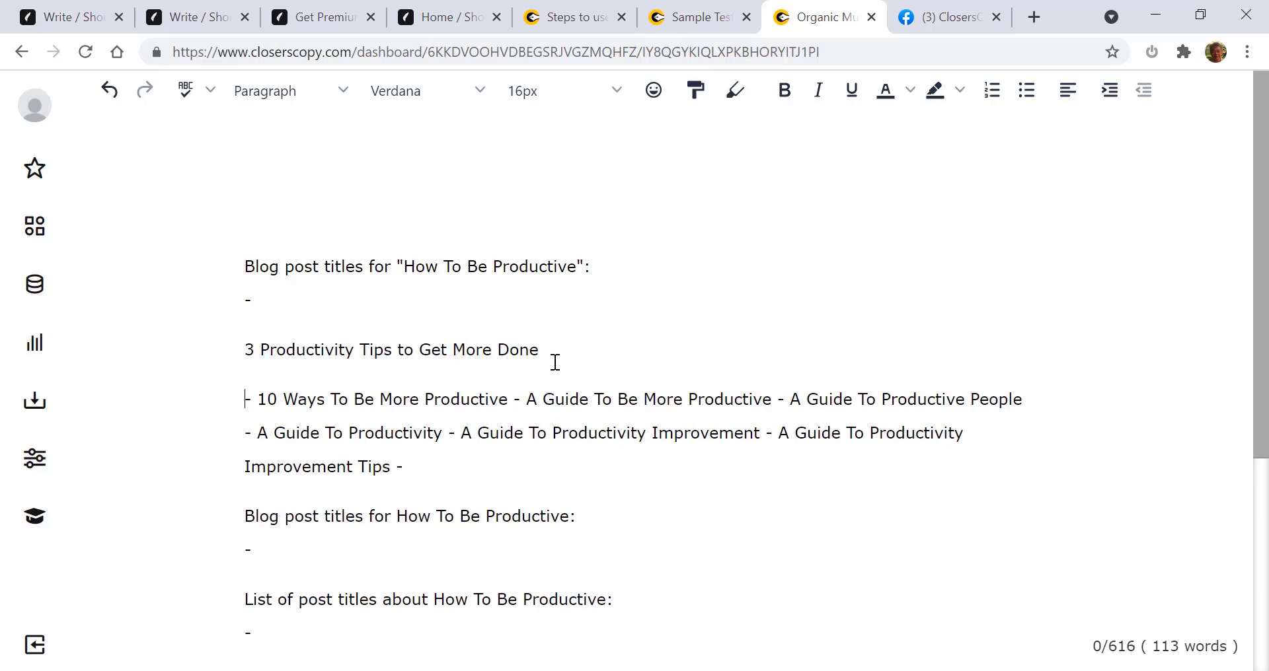
left_click(776, 400)
key("Return")
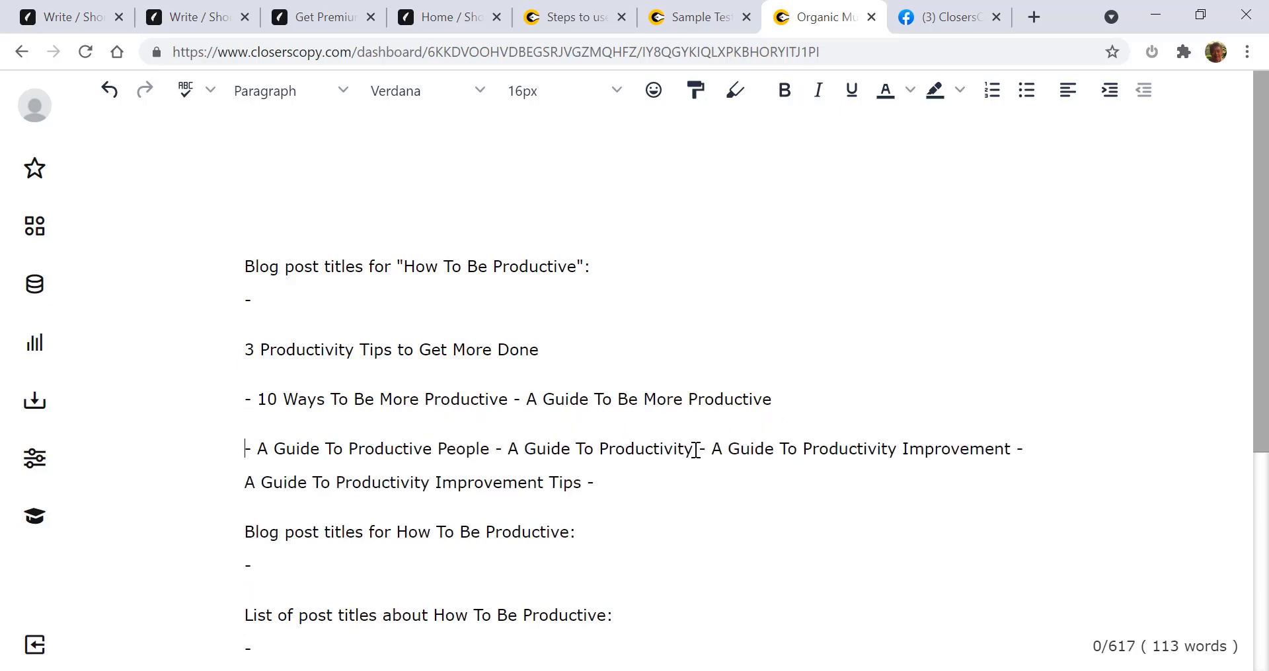
left_click(495, 450)
key("Return")
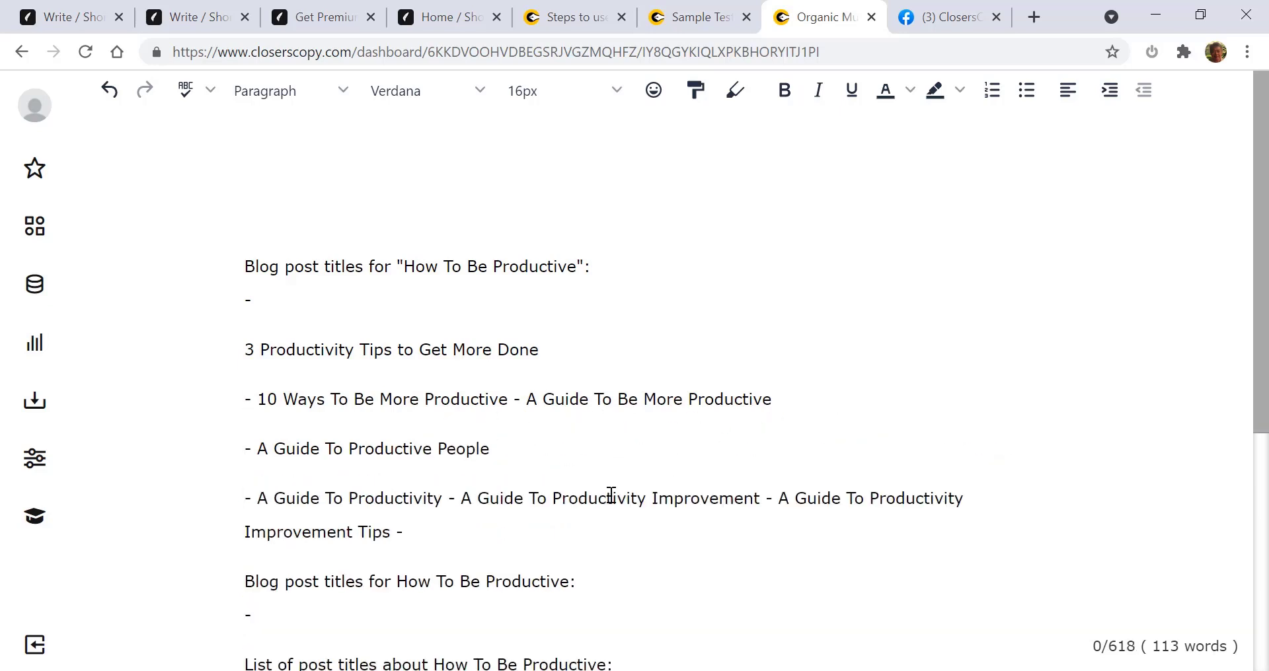
left_click(450, 498)
key("Return")
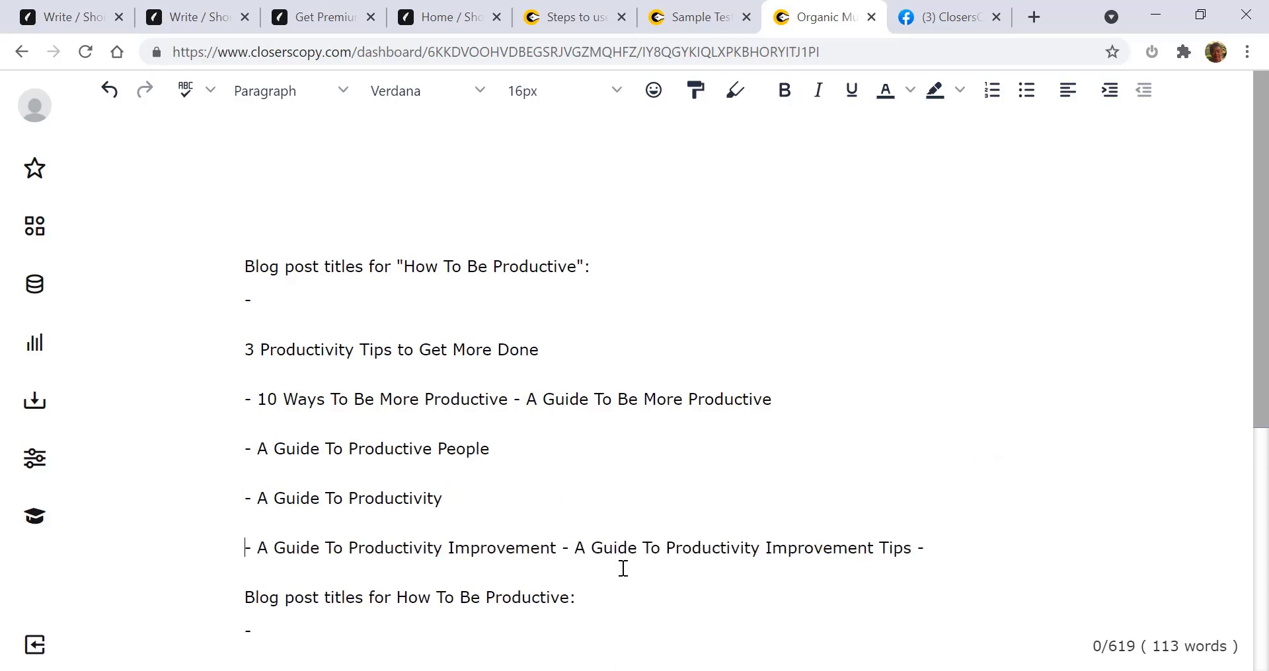
left_click(567, 548)
key("Return")
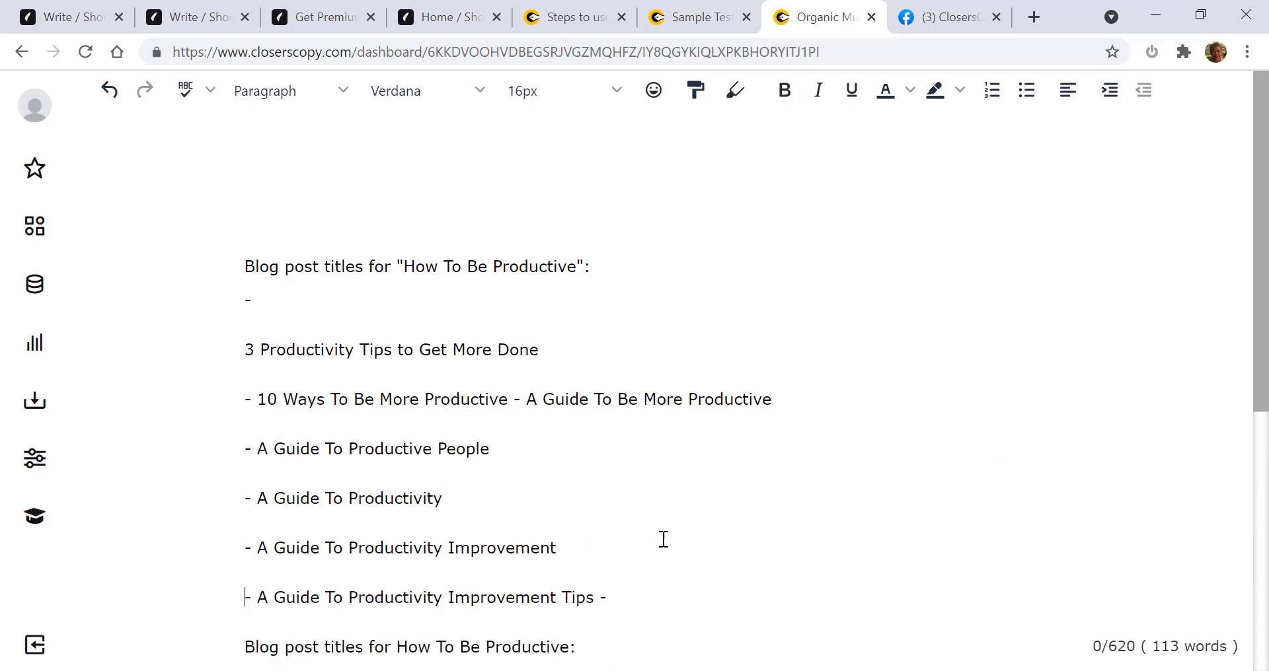
- Delete the last generated title, "A Guide To Productivity Improvement Tips", together with its empty line
scroll(678, 533, "down", 3)
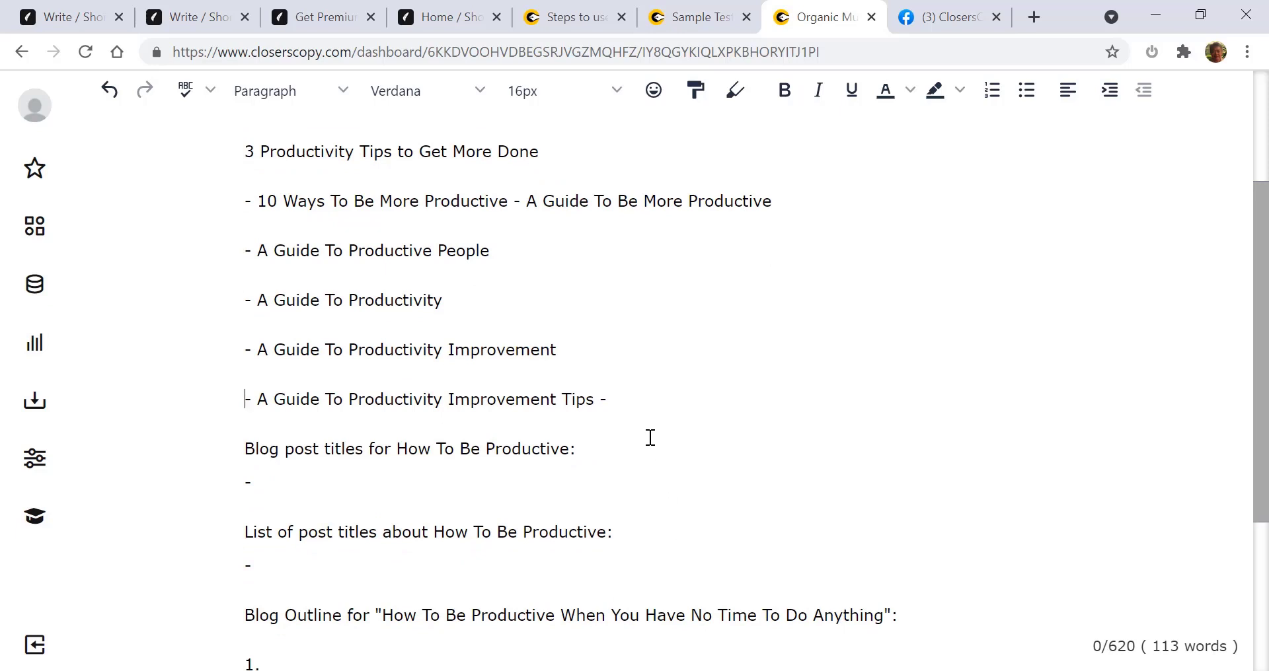
left_click_drag(609, 399, 229, 392)
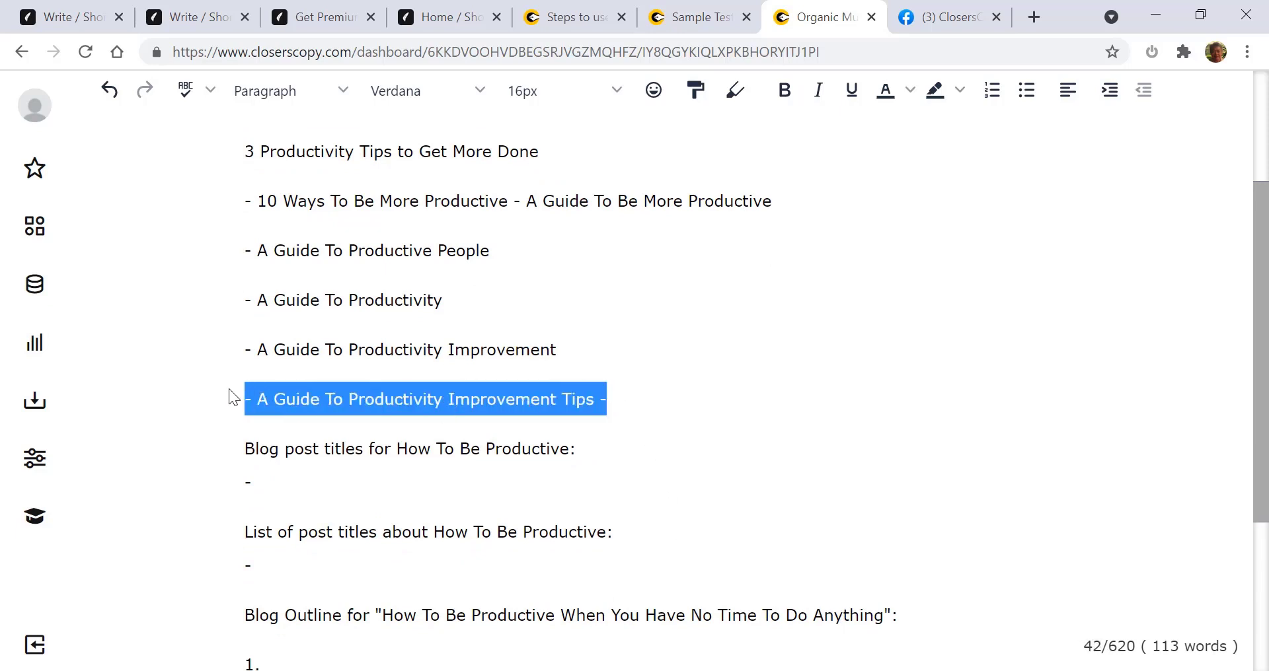
key("Delete")
key("Delete")
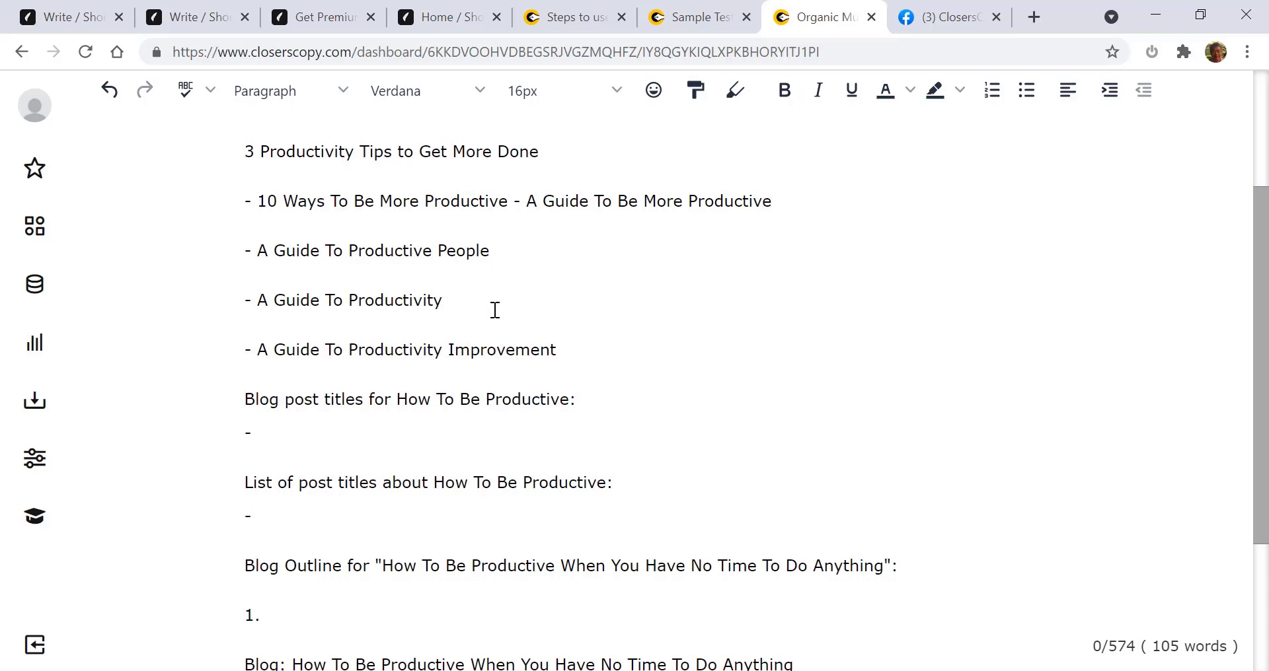
- Join the first generated title to the dash line above it and change its number to 5
scroll(333, 372, "up", 3)
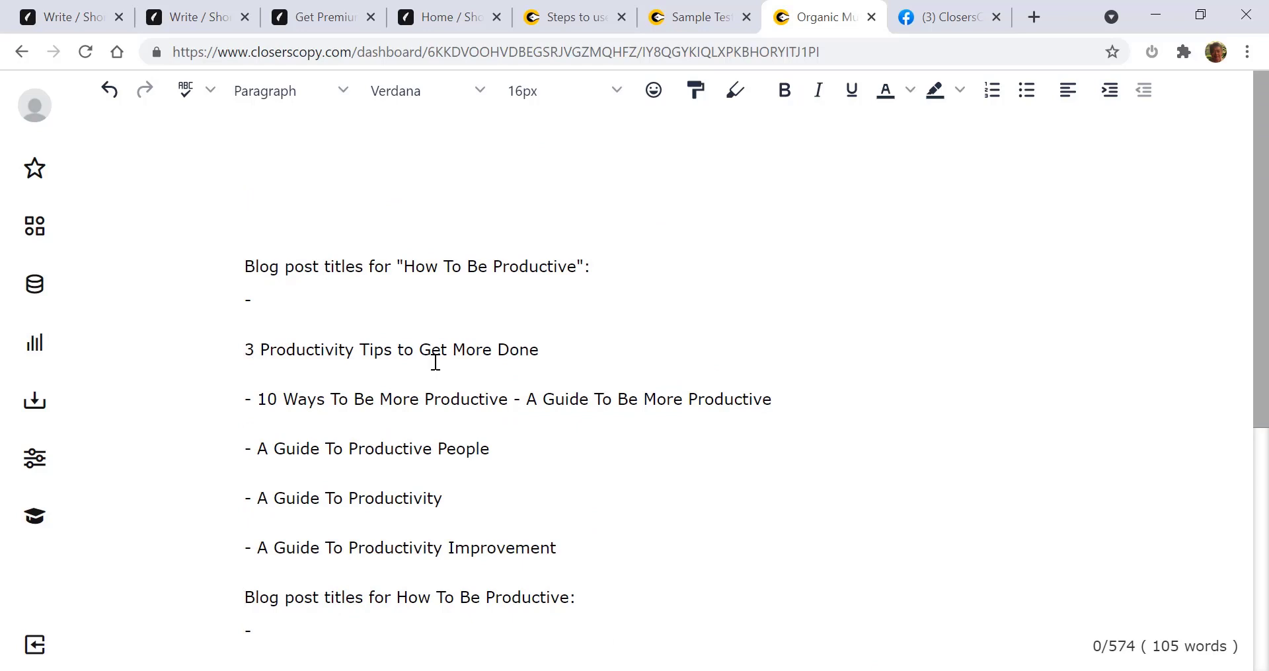
left_click(248, 350)
key("BackSpace")
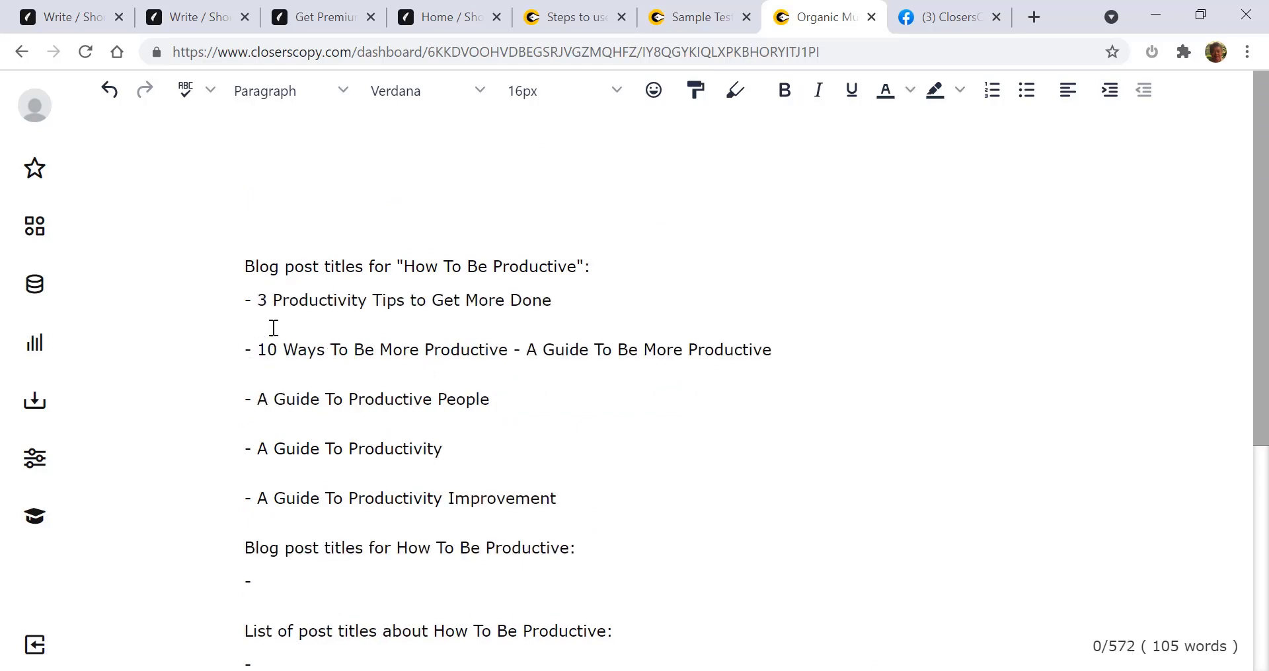
left_click_drag(269, 303, 260, 305)
type("5")
- Copy "5 Productivity Tips to Get More Done" onto a new line above the first blog titles template
left_click_drag(564, 301, 257, 308)
right_click(308, 303)
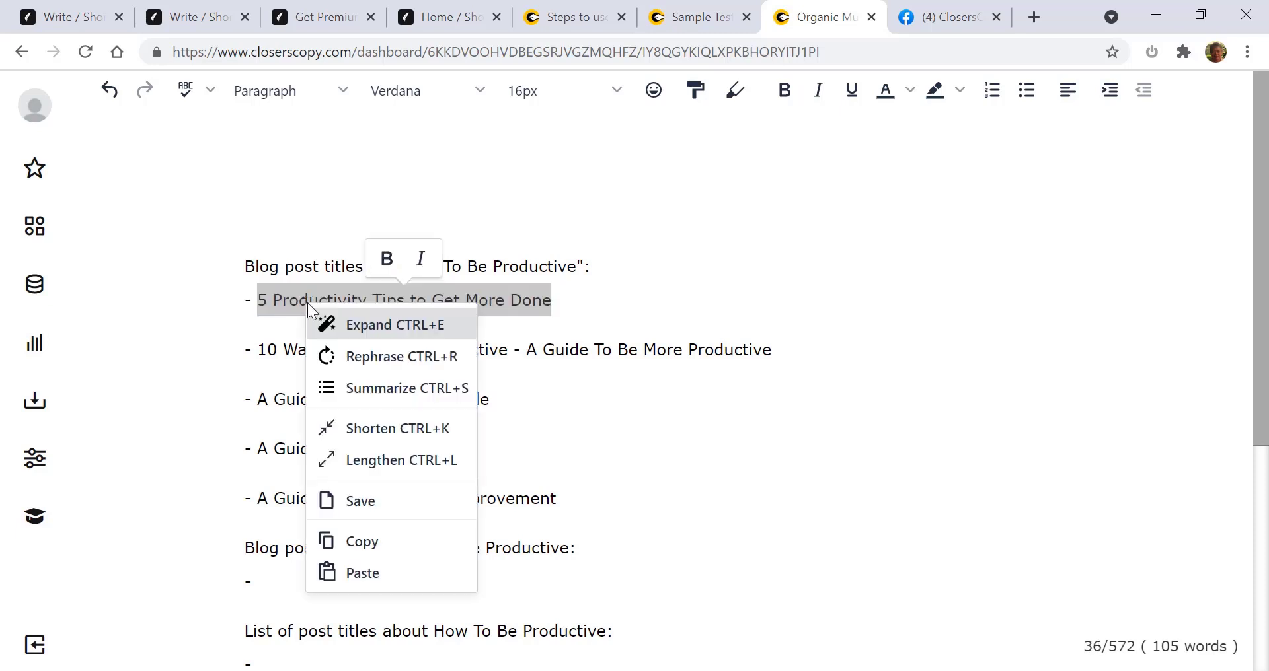
left_click(367, 542)
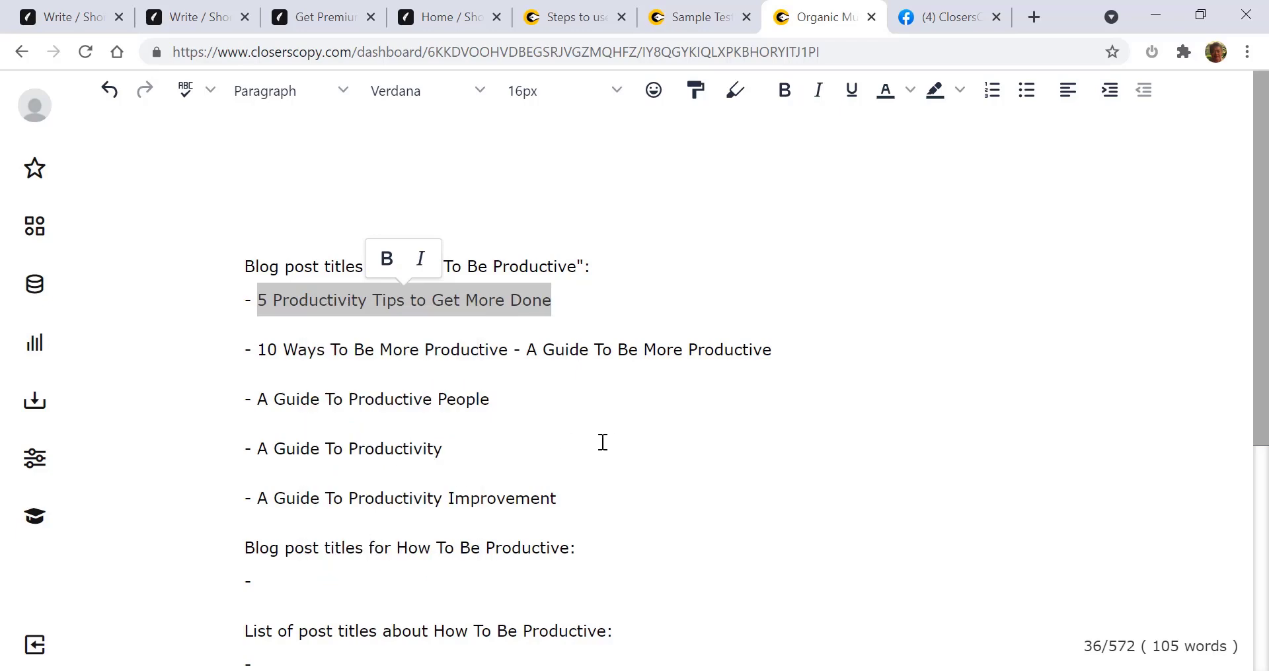
left_click(304, 216)
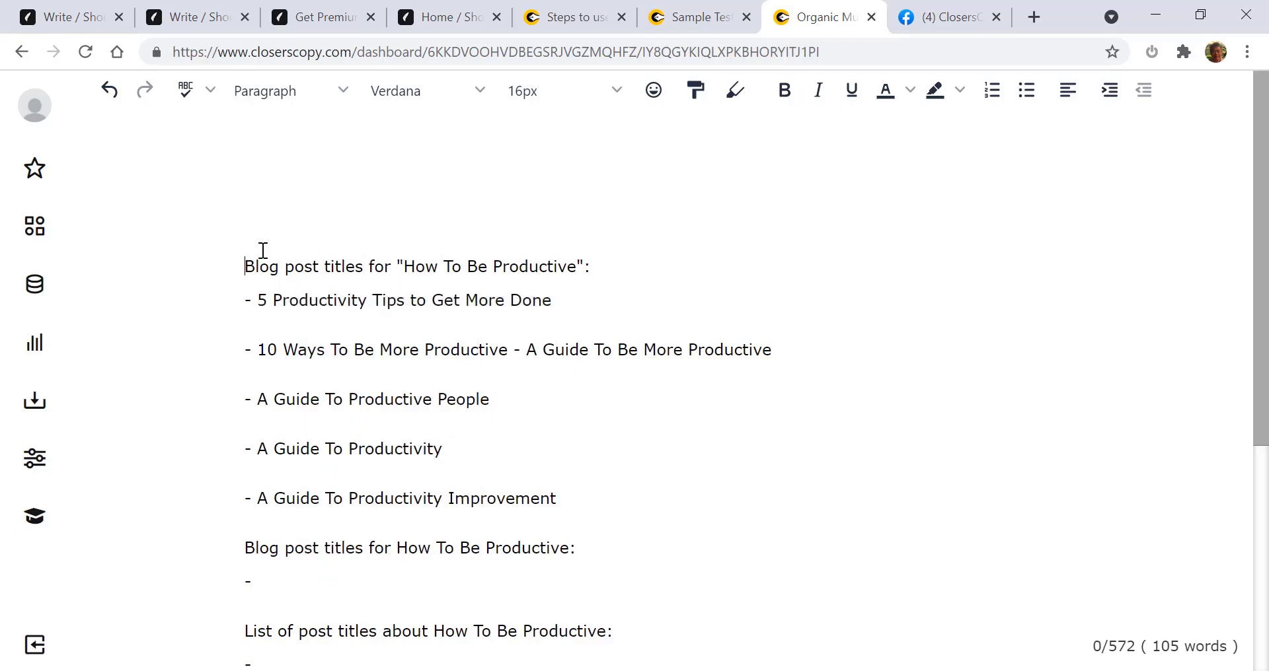
key("Return")
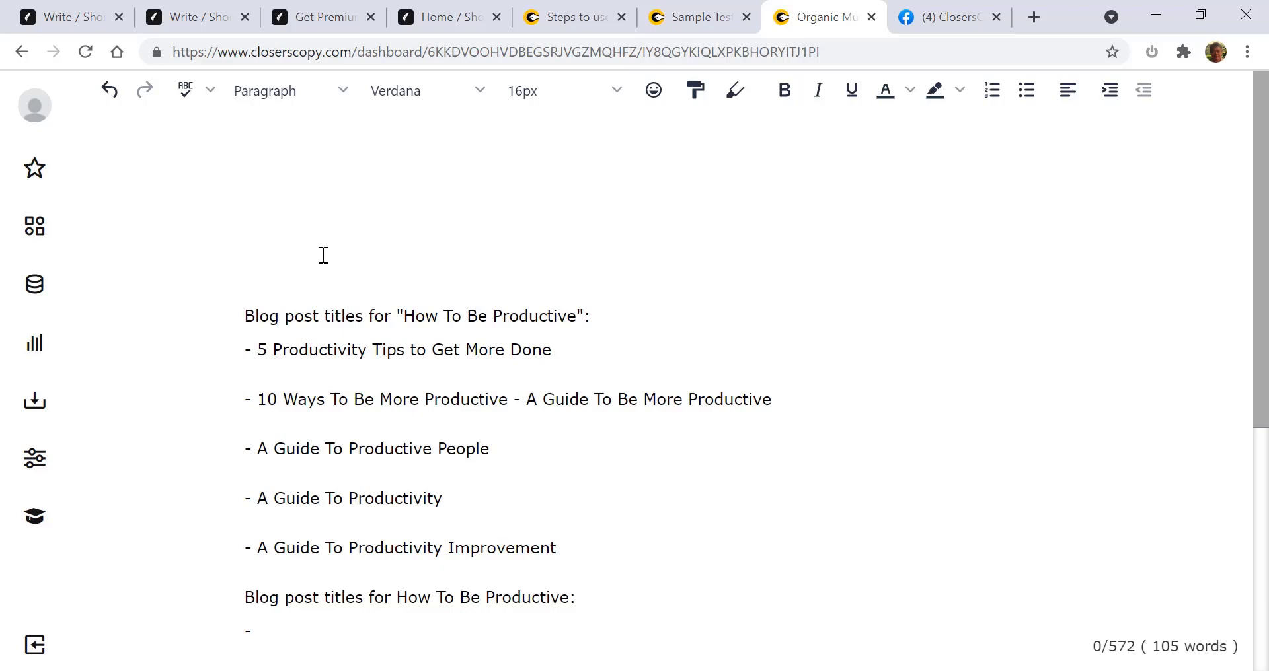
key("ctrl+v")
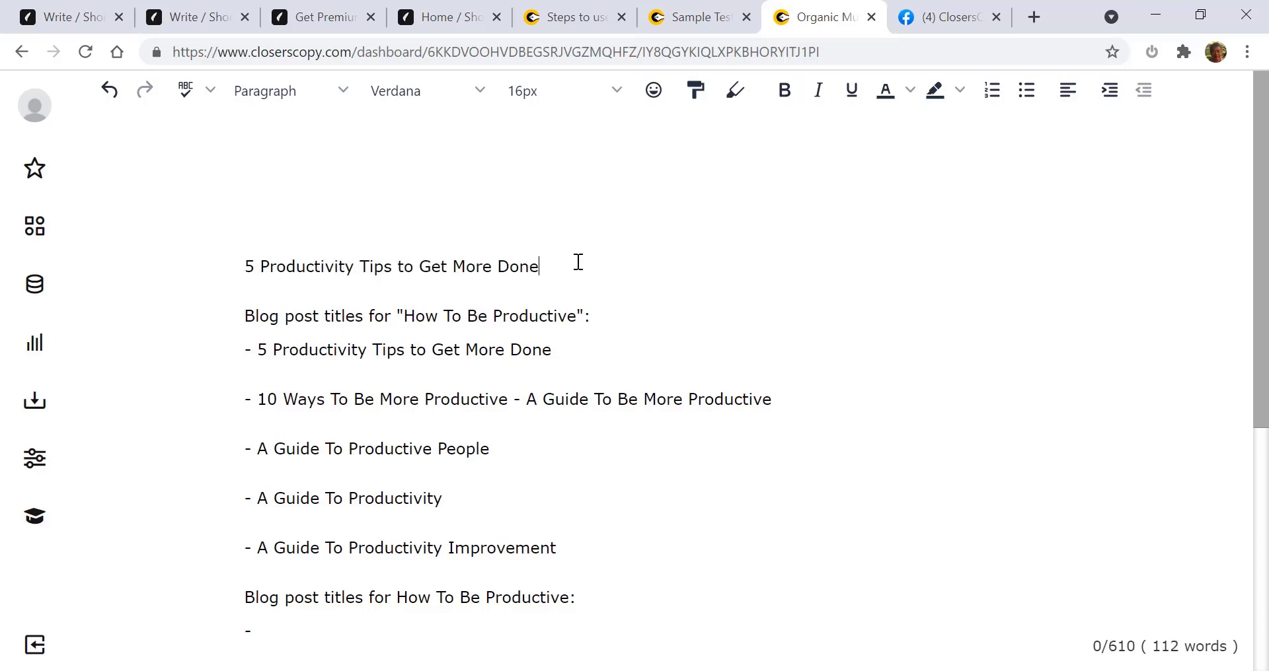
- Format the copied title at the start of the document as Header 1
left_click_drag(578, 263, 234, 265)
left_click(337, 91)
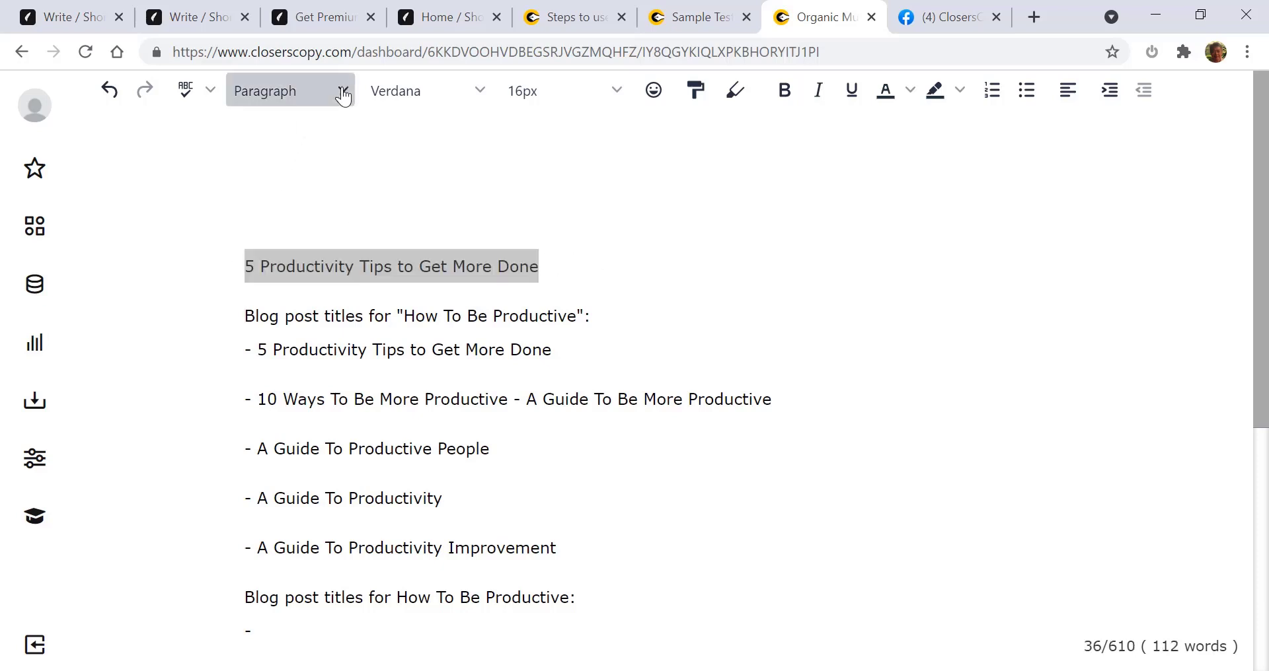
mouse_move(317, 140)
left_click(403, 136)
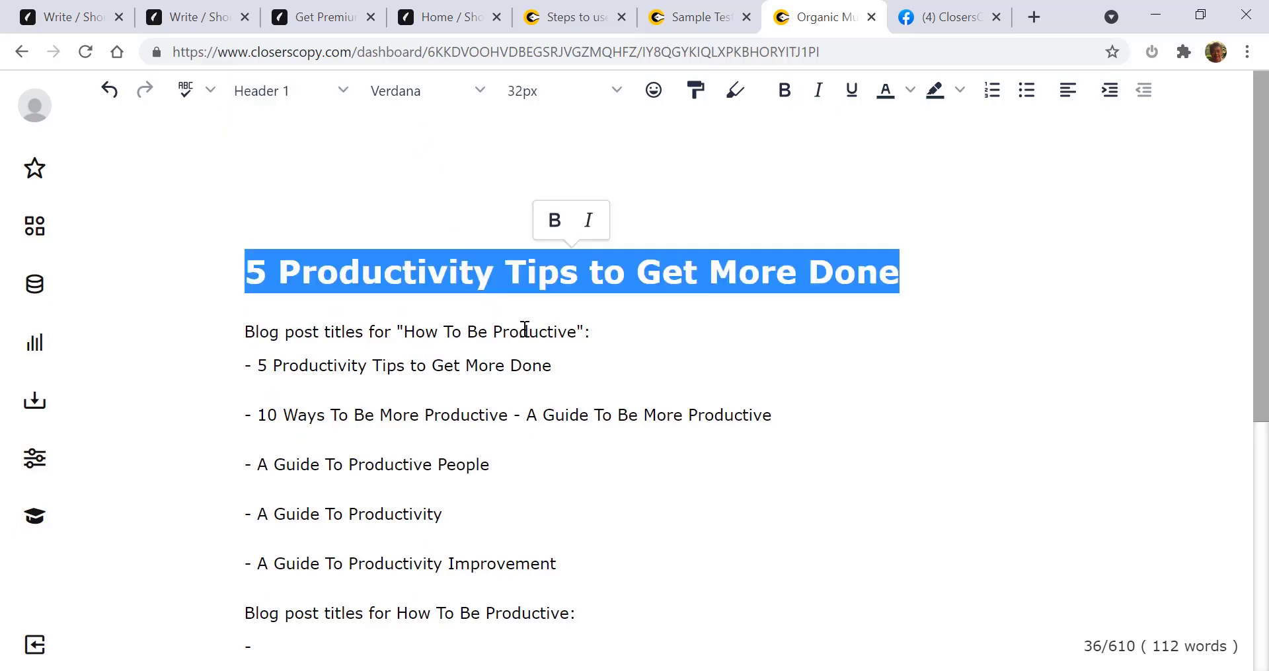
left_click(624, 331)
- Delete all the post title templates and generated titles between the main heading and the blog outline template
scroll(586, 493, "down", 5)
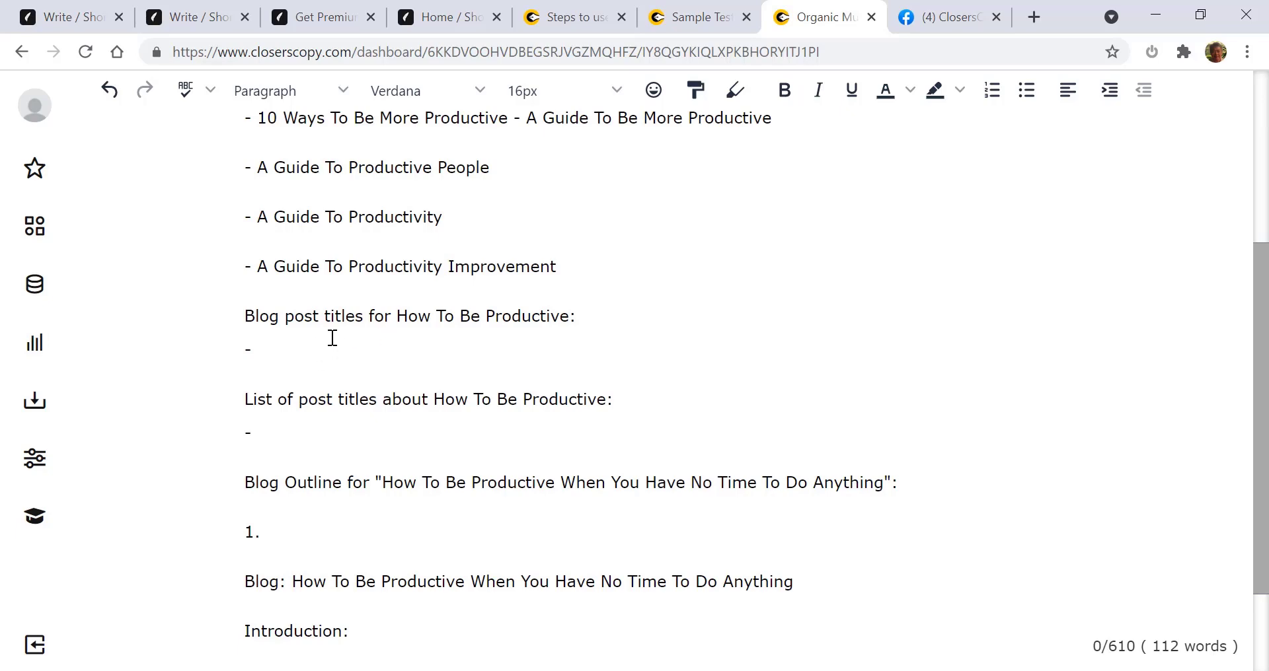
left_click(270, 426)
left_click_drag(270, 426, 228, 332)
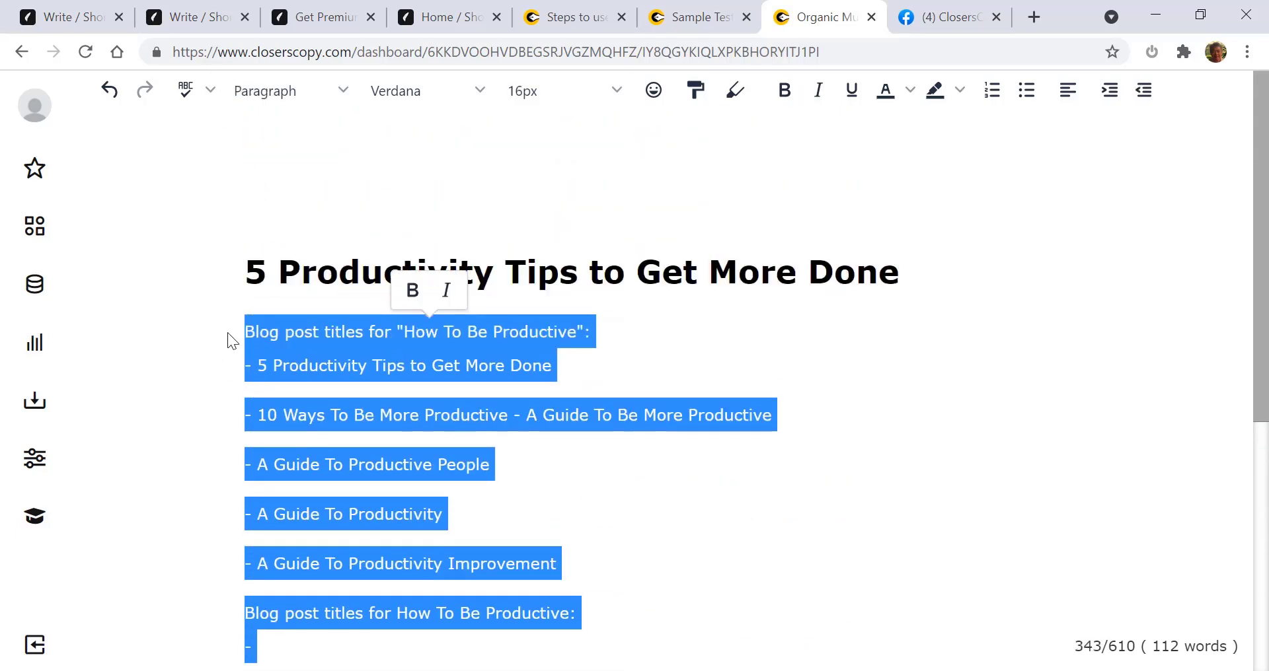
key("BackSpace")
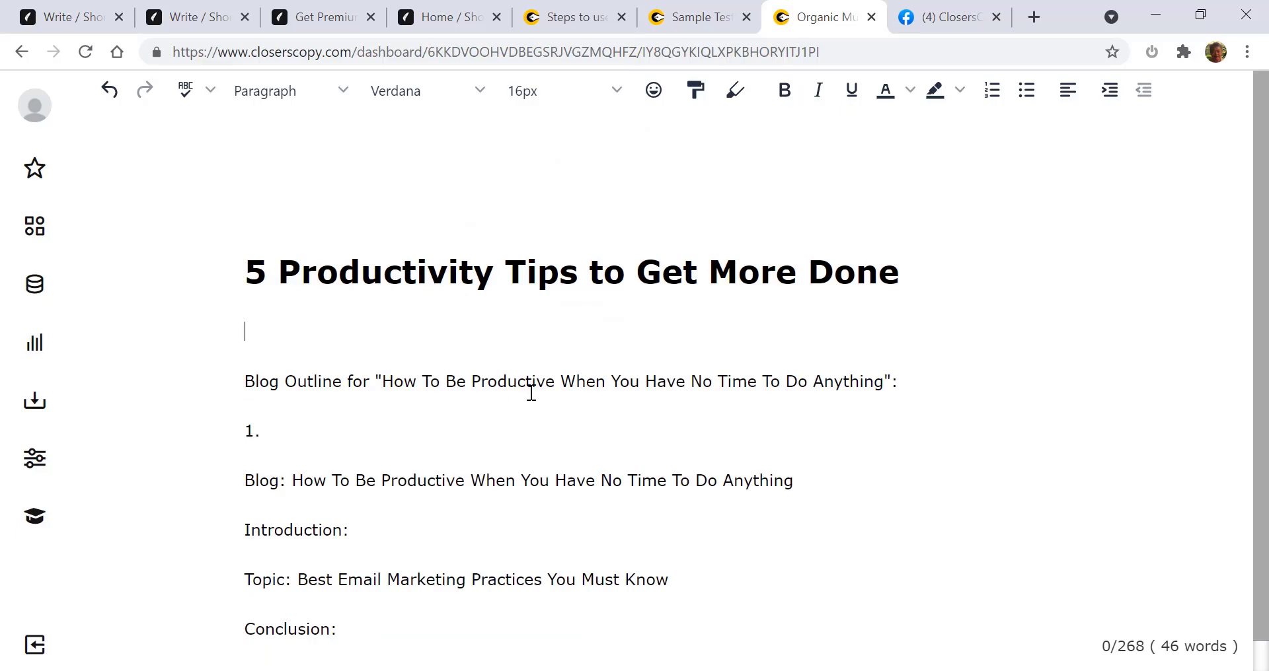
key("Delete")
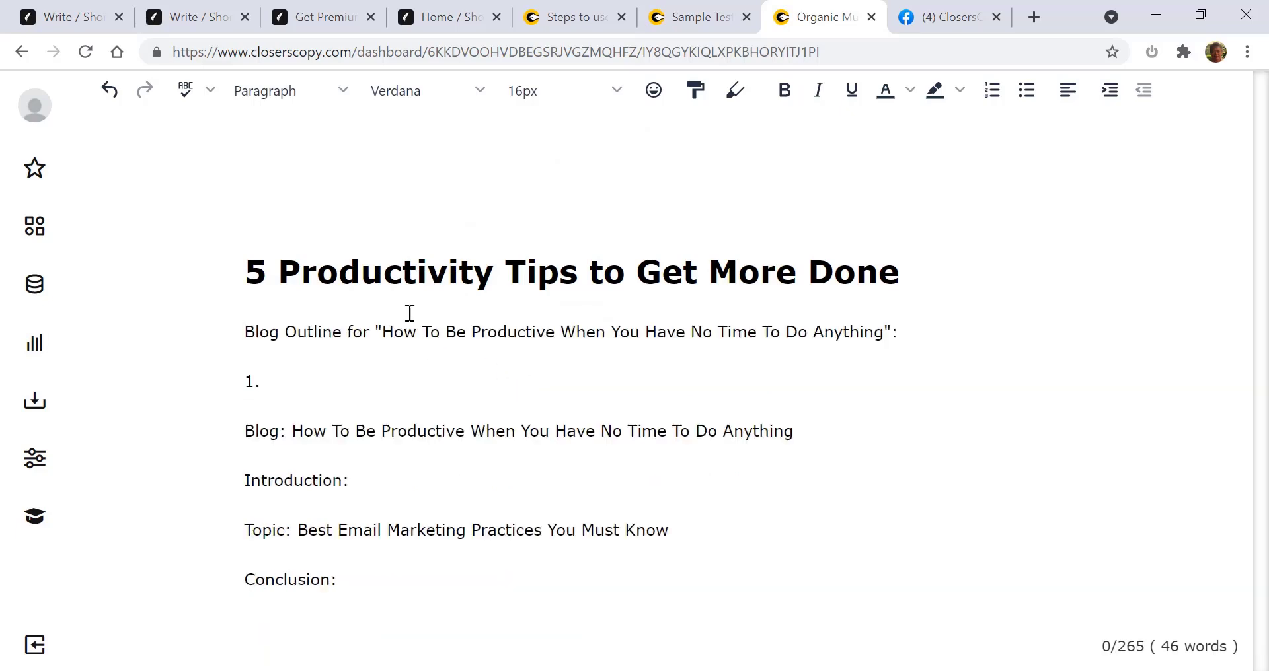
- Replace the blog outline template's topic with "5 Productivity Tips to Get More Done" and run Expand on it including its "1." line
left_click_drag(405, 334, 885, 324)
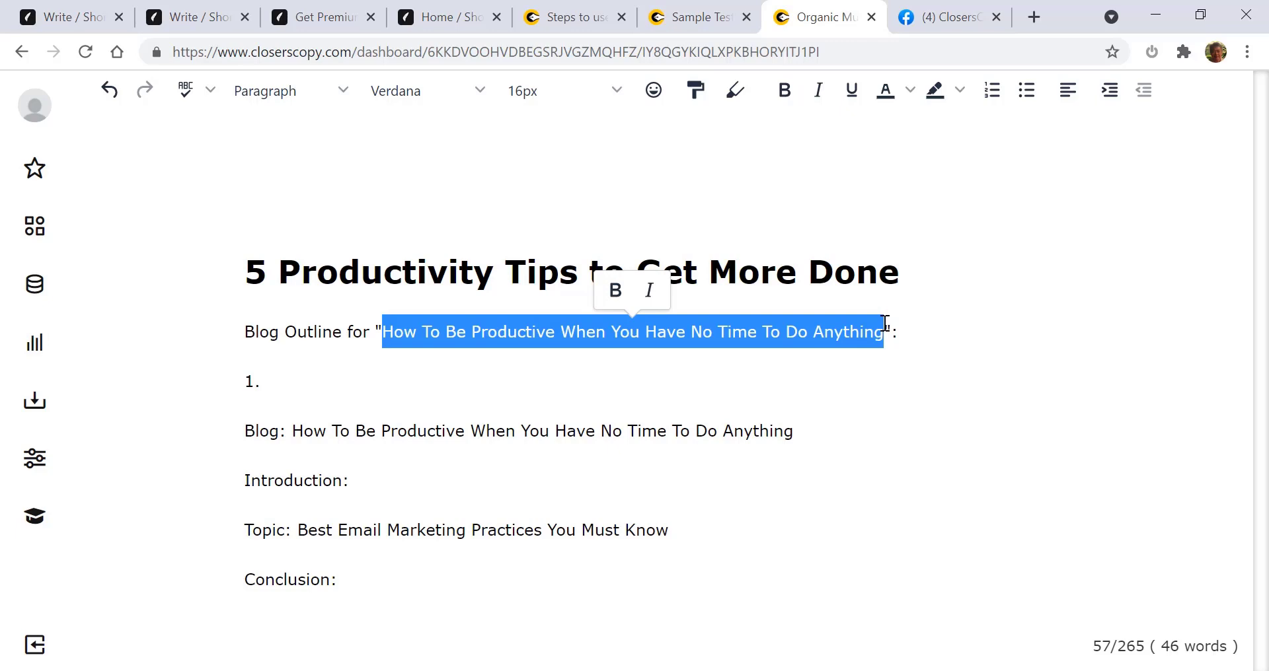
type("5 Productivity Tips to Get More Done")
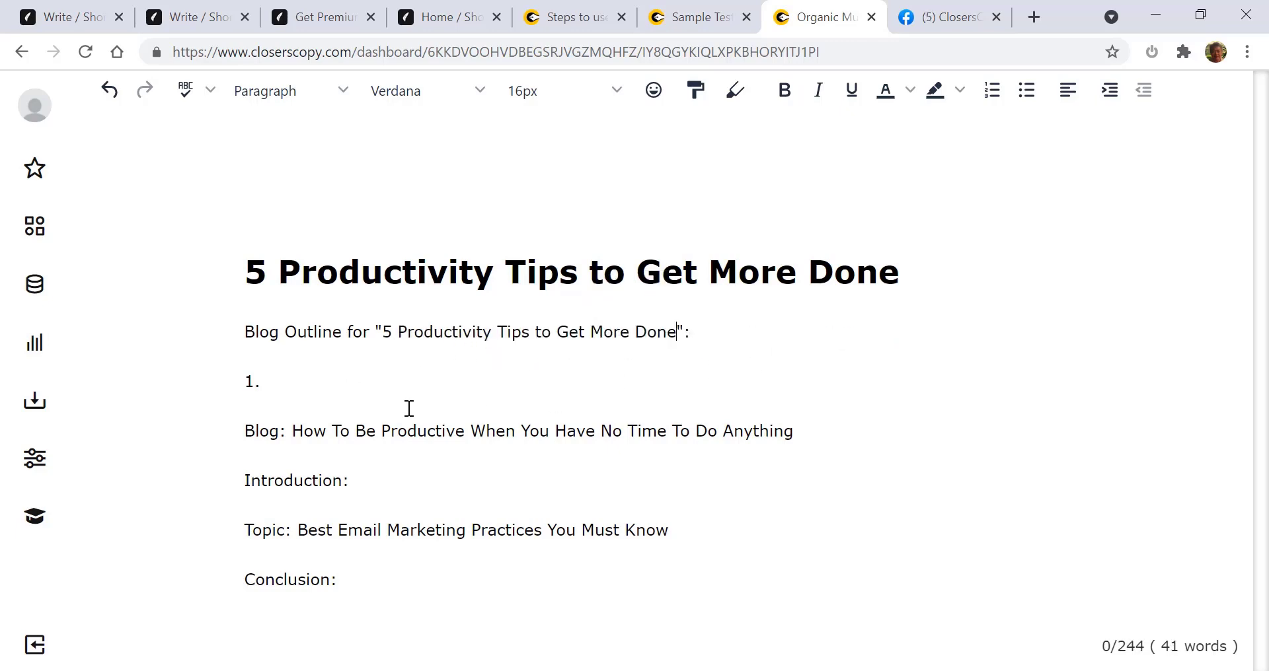
left_click_drag(271, 385, 236, 319)
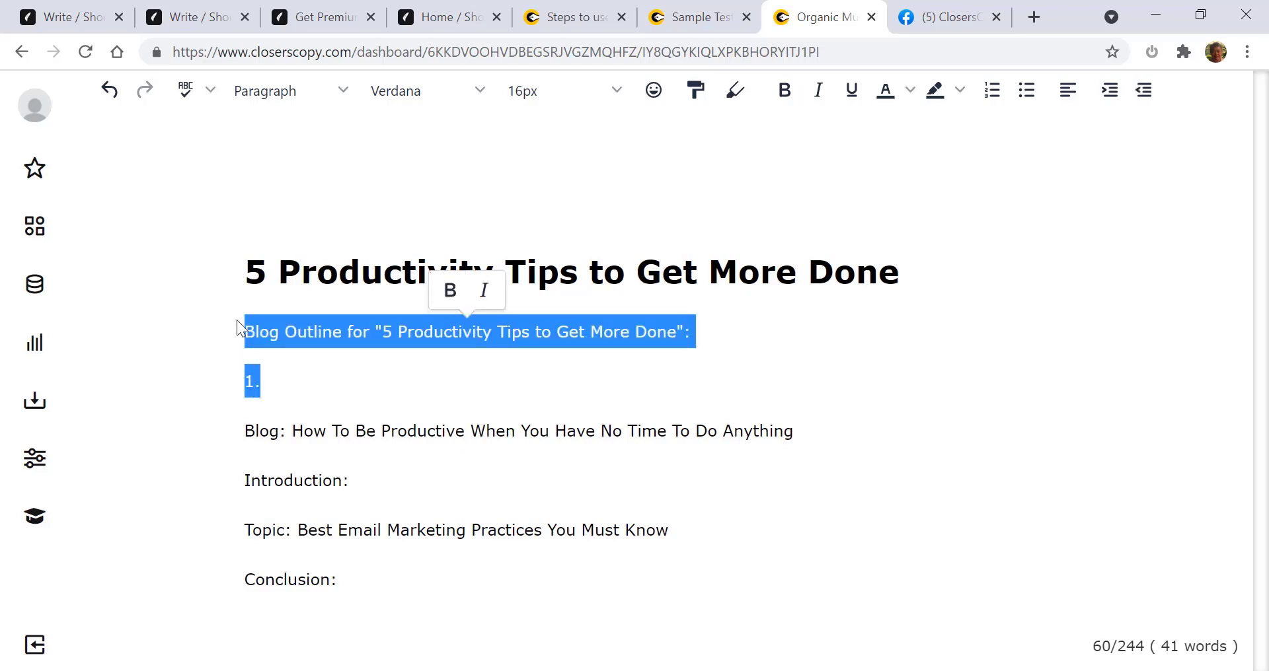
right_click(300, 329)
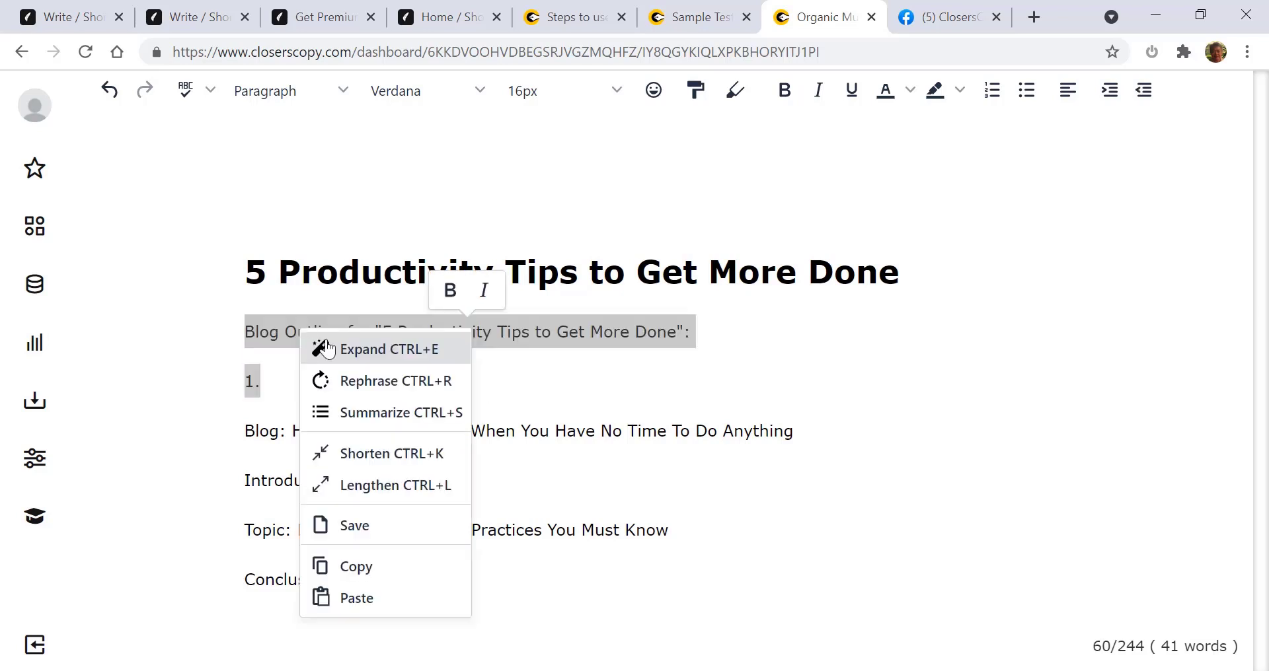
left_click(368, 356)
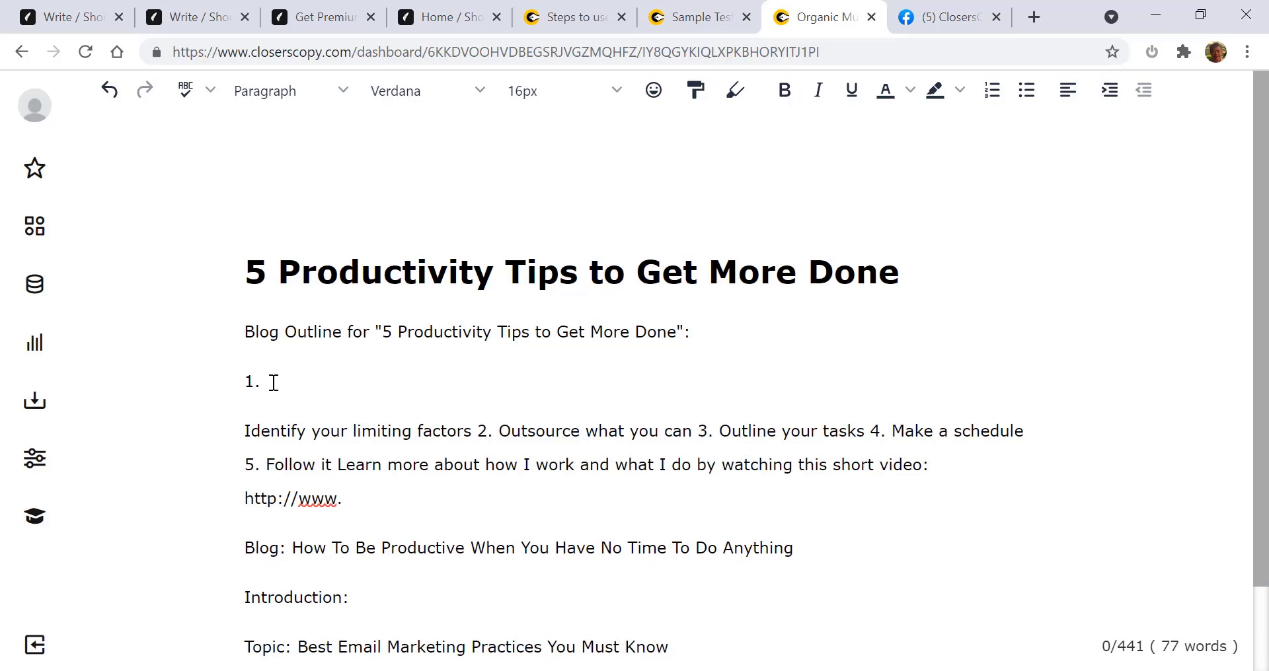
- Generate three more outline versions by running Expand each time on the blog outline template and its "1." line
left_click_drag(268, 382, 243, 321)
right_click(344, 331)
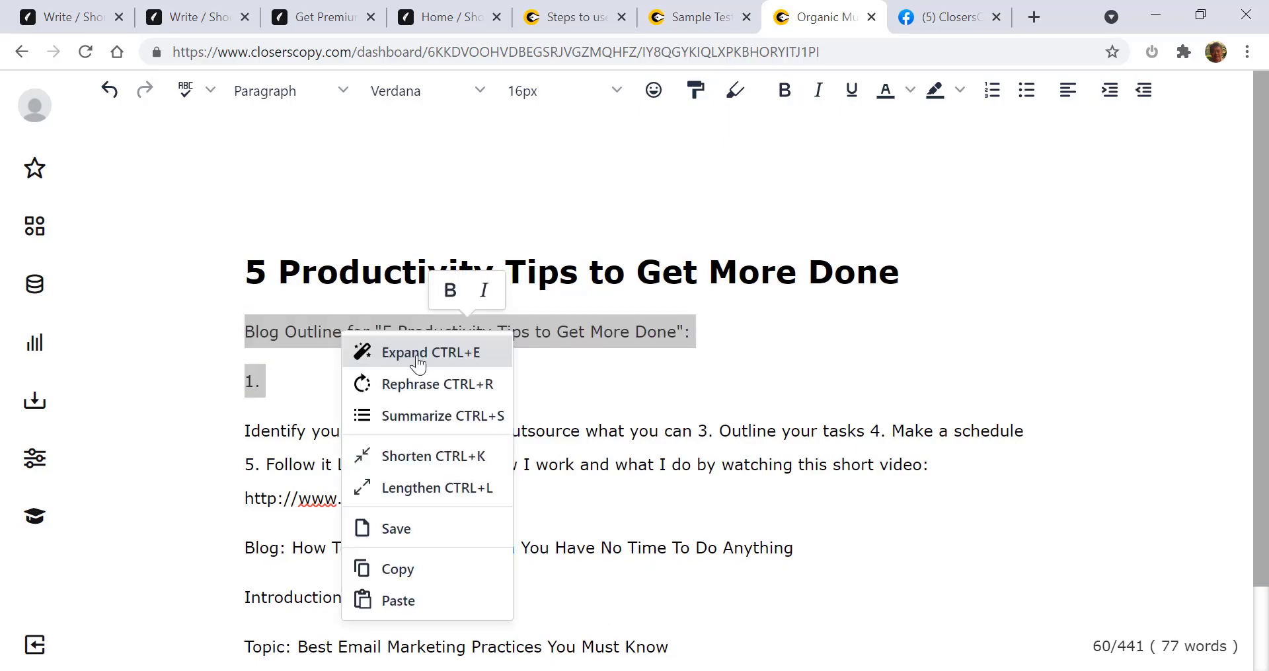
left_click(419, 355)
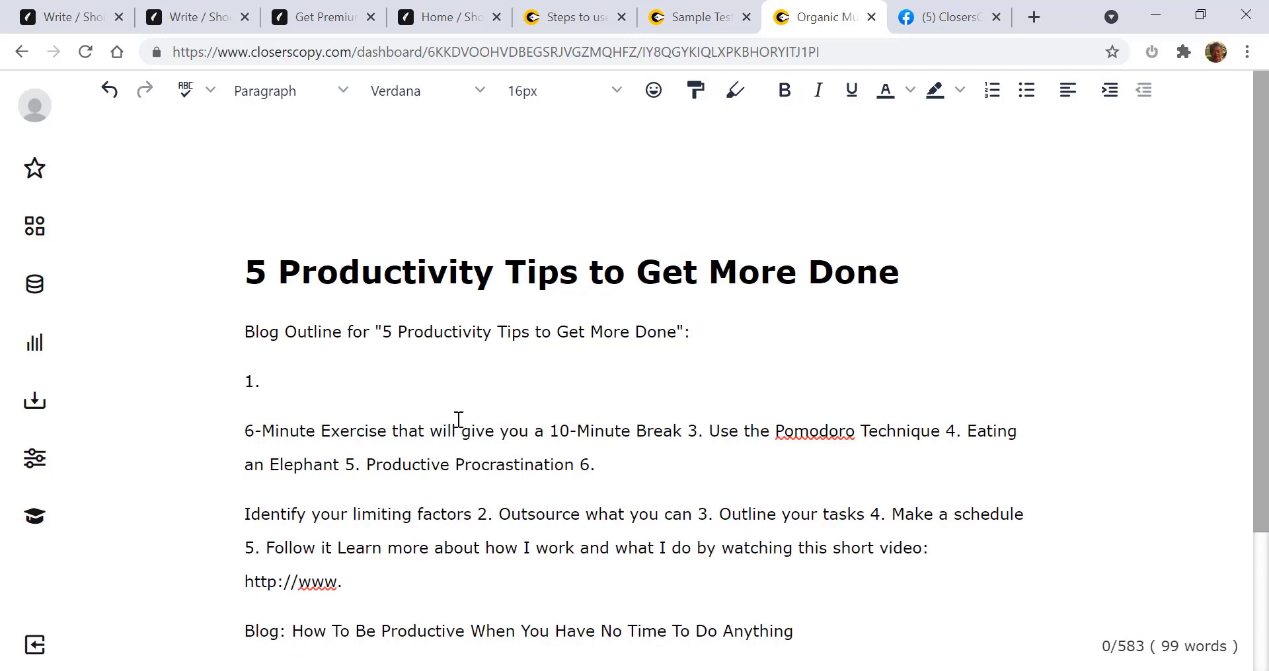
left_click_drag(267, 384, 241, 336)
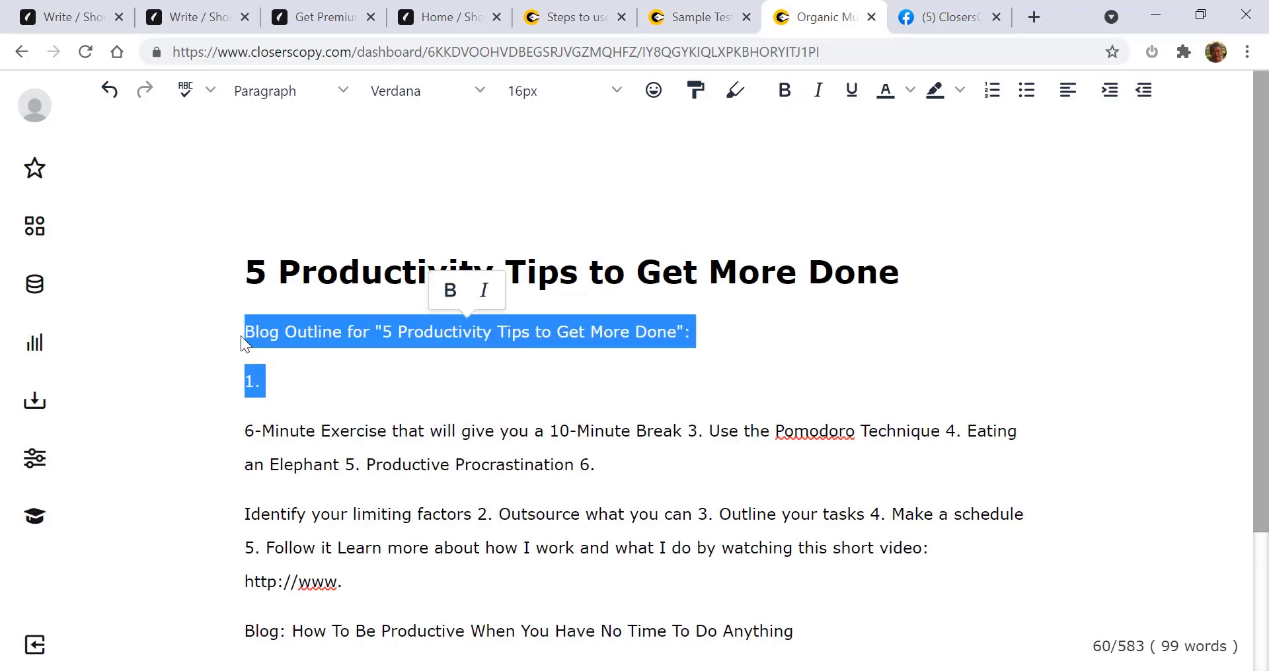
right_click(301, 330)
left_click(383, 352)
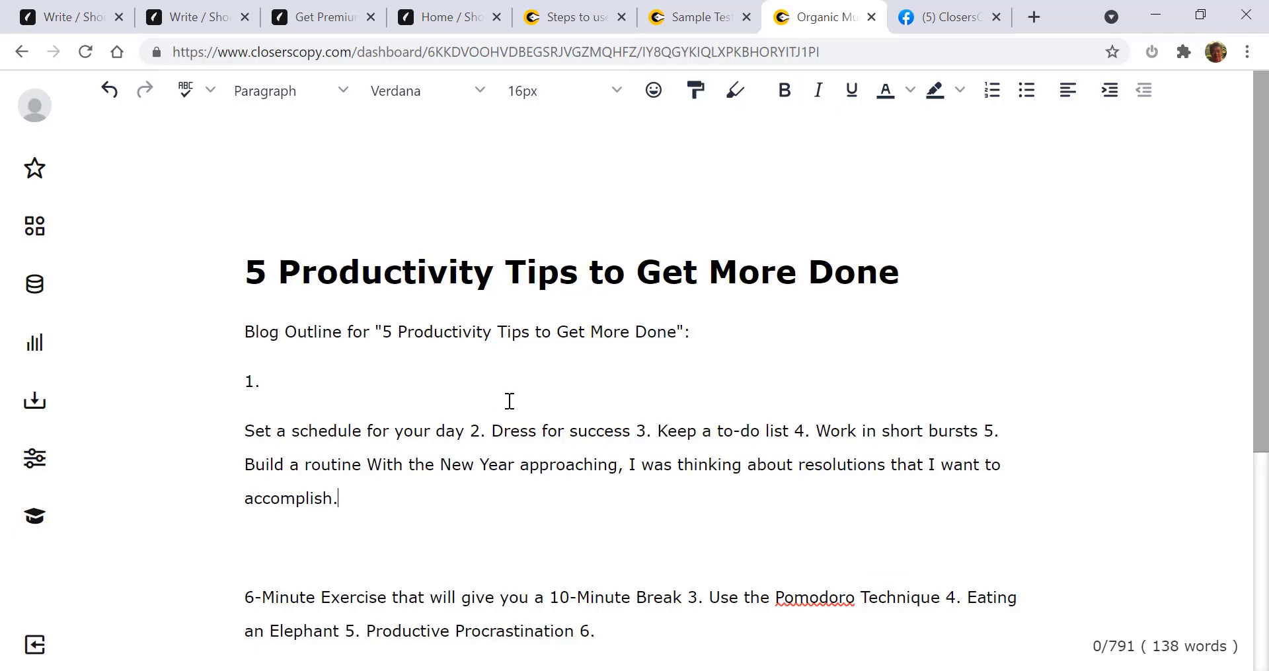
left_click_drag(255, 382, 247, 328)
left_click(269, 376)
left_click_drag(269, 376, 243, 331)
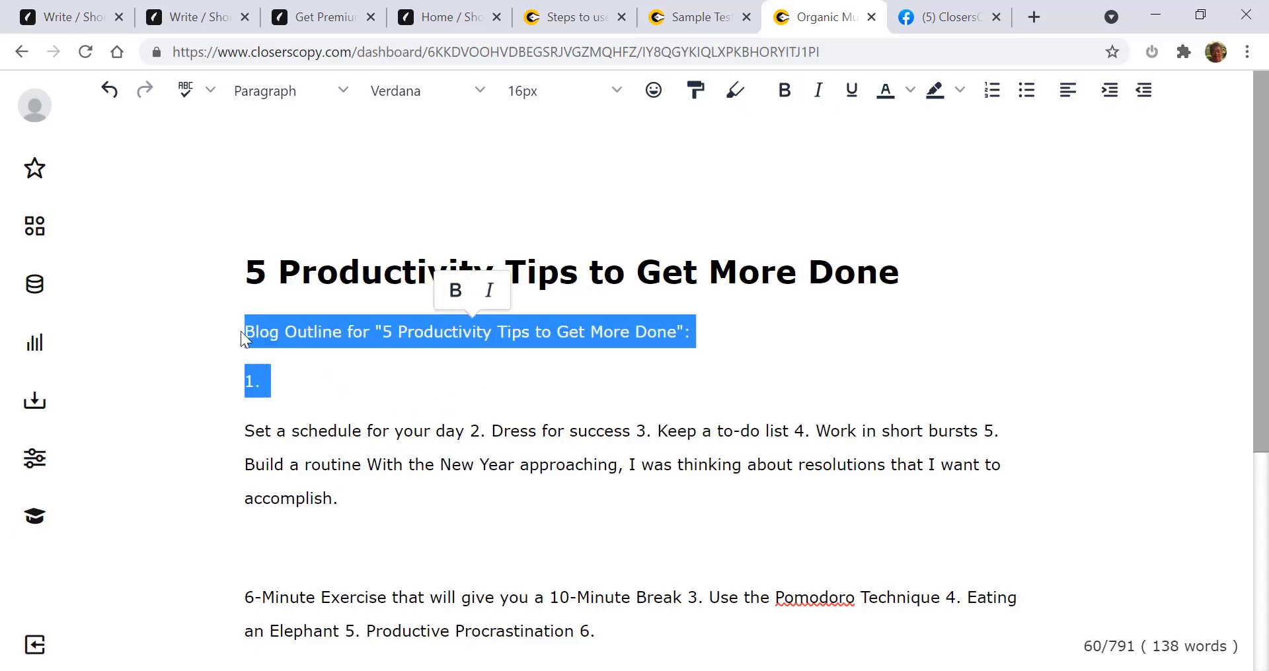
right_click(316, 320)
left_click(377, 336)
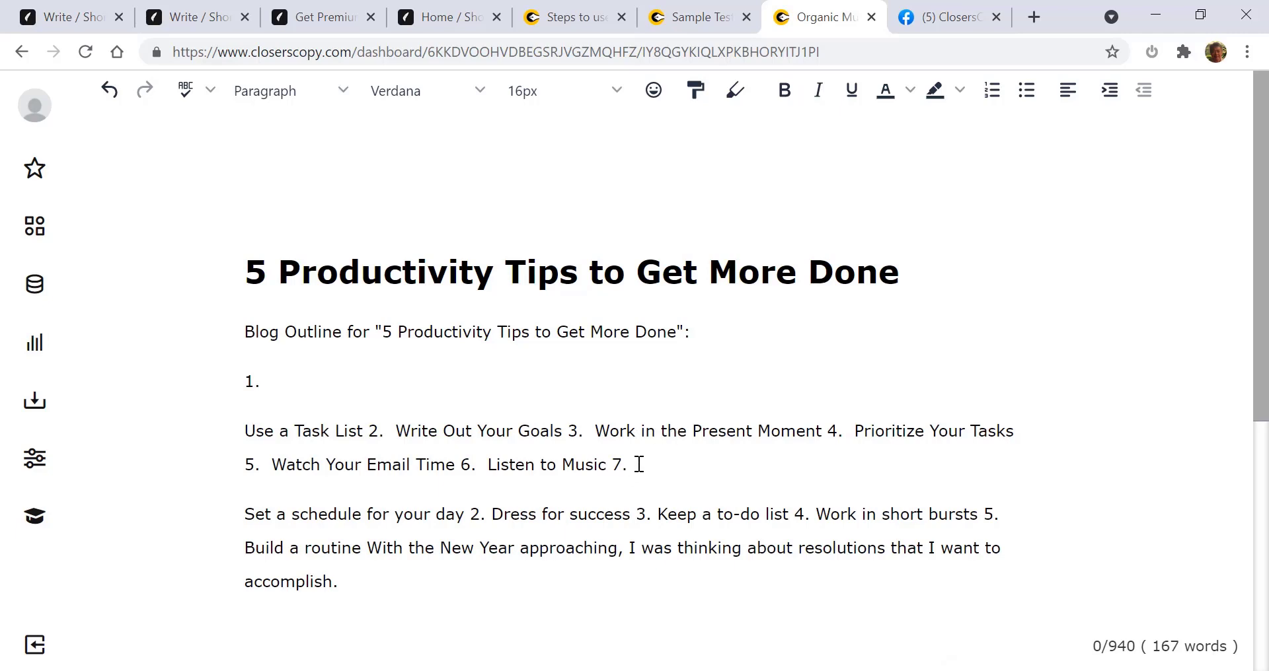
- Continue the newest outline by running Expand on its list from "1." through "7."
left_click_drag(637, 464, 248, 381)
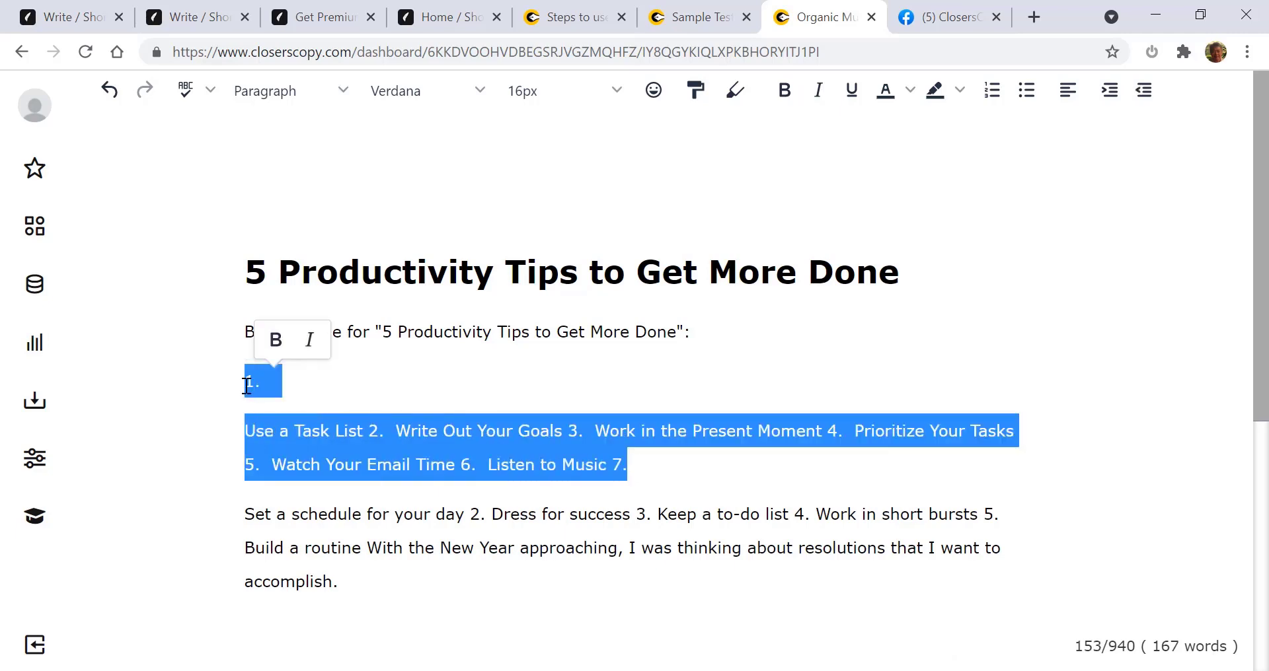
right_click(583, 462)
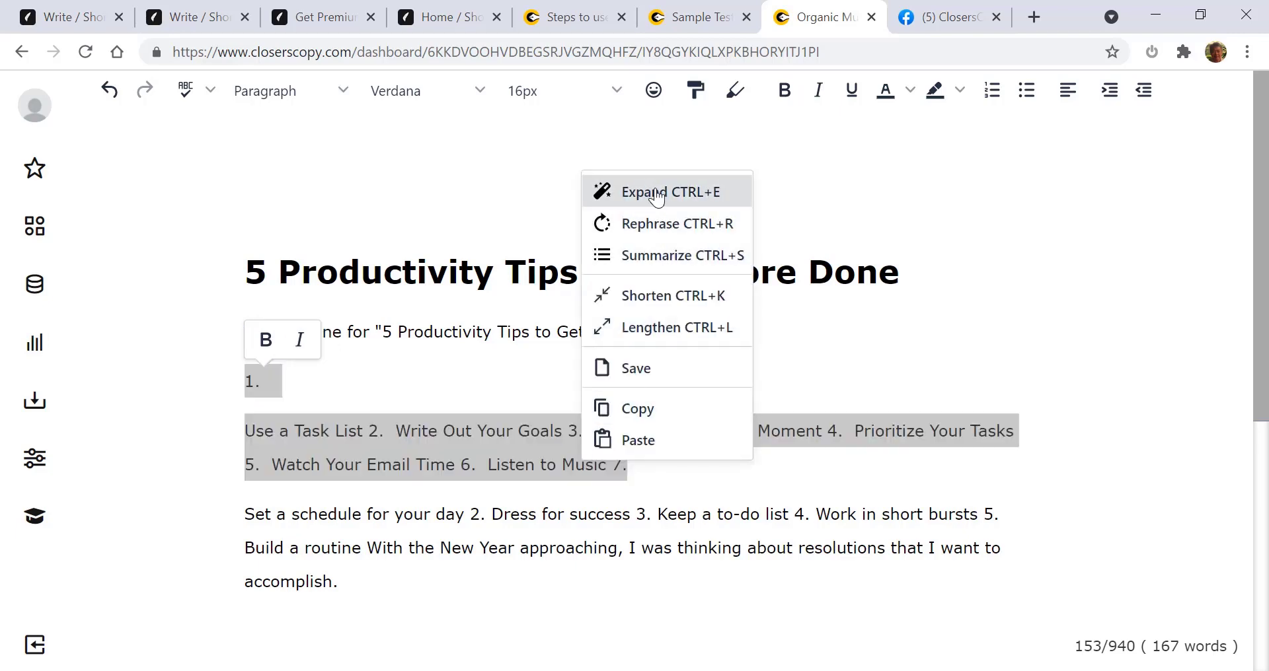
left_click(630, 190)
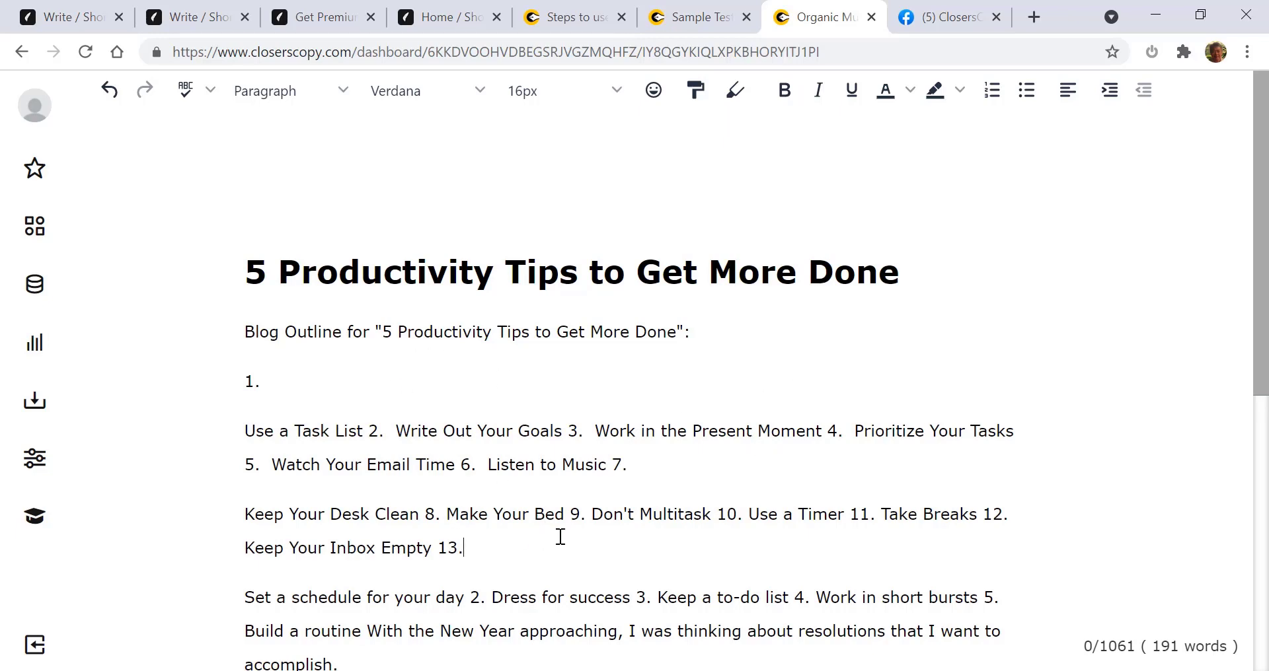
scroll(561, 533, "down", 5)
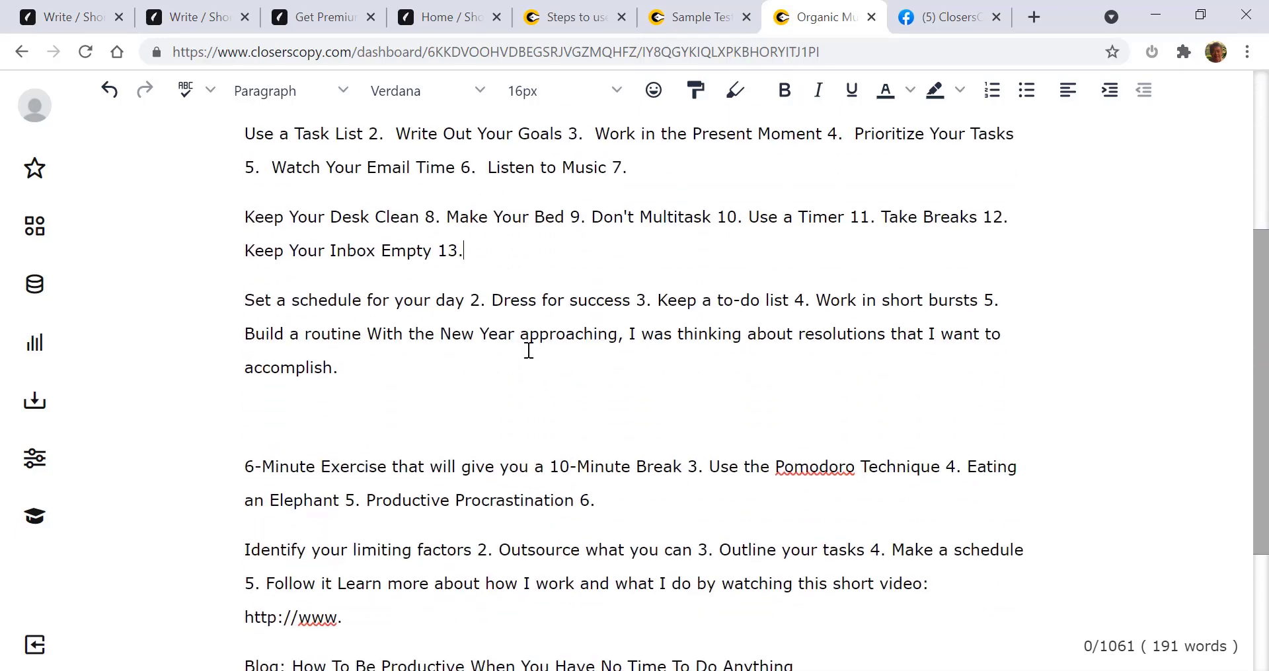
left_click(311, 409)
key("Delete")
key("Delete")
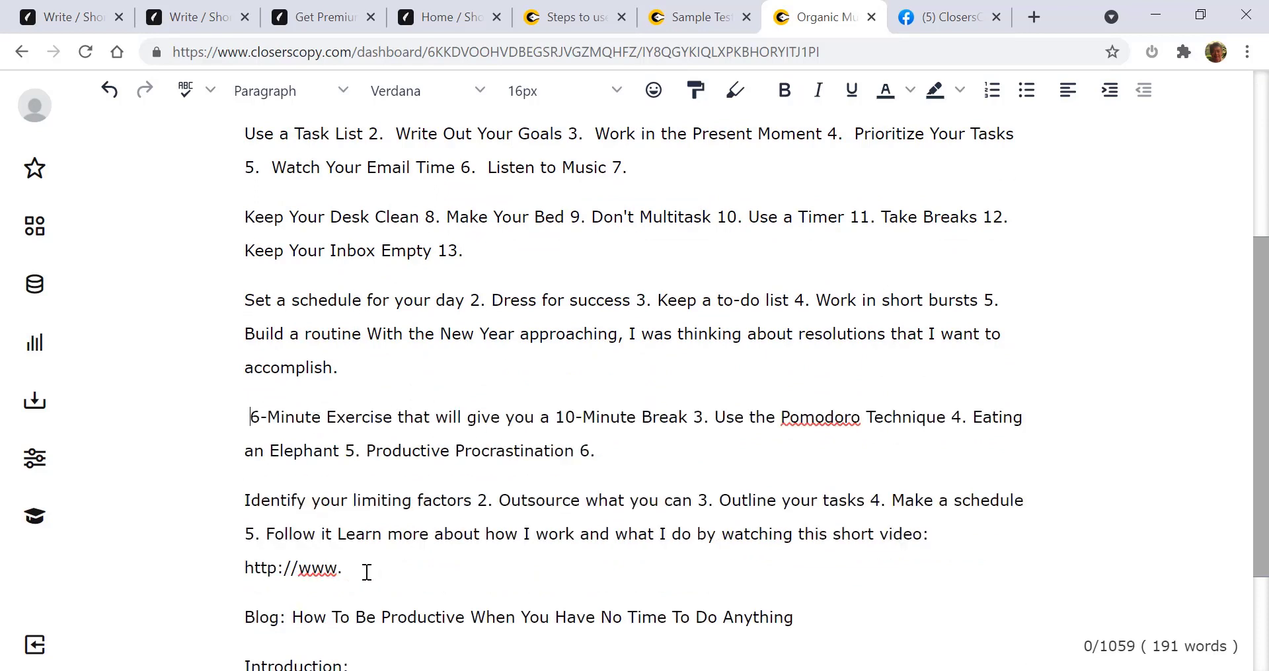
left_click_drag(367, 572, 255, 557)
key("Delete")
key("Delete")
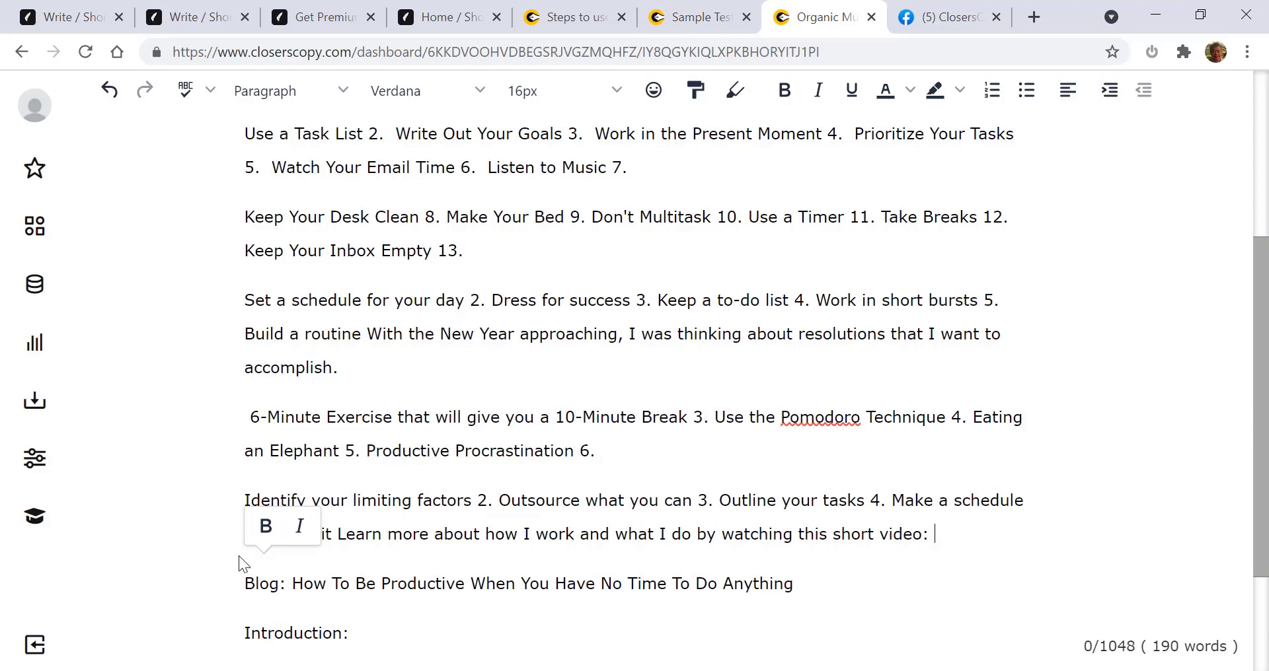
- Join "Use a Task List" onto the "1." line of the blog outline
scroll(731, 387, "up", 4)
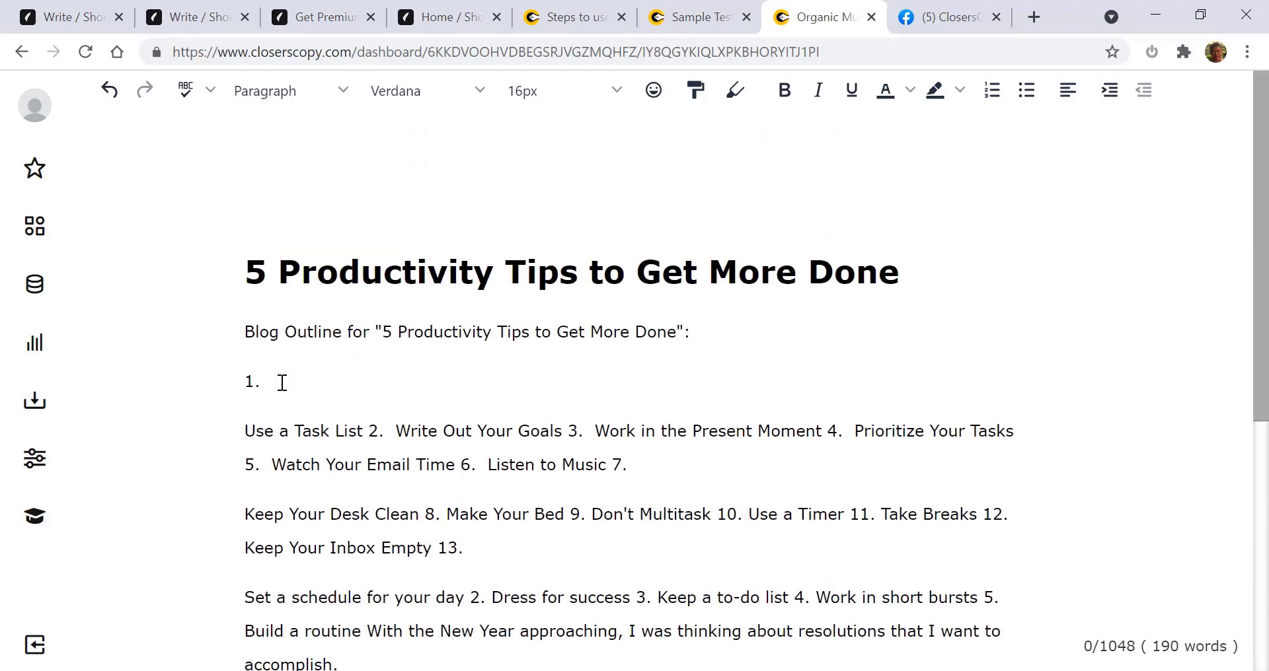
left_click(282, 383)
key("Delete")
key("Delete")
key("Delete")
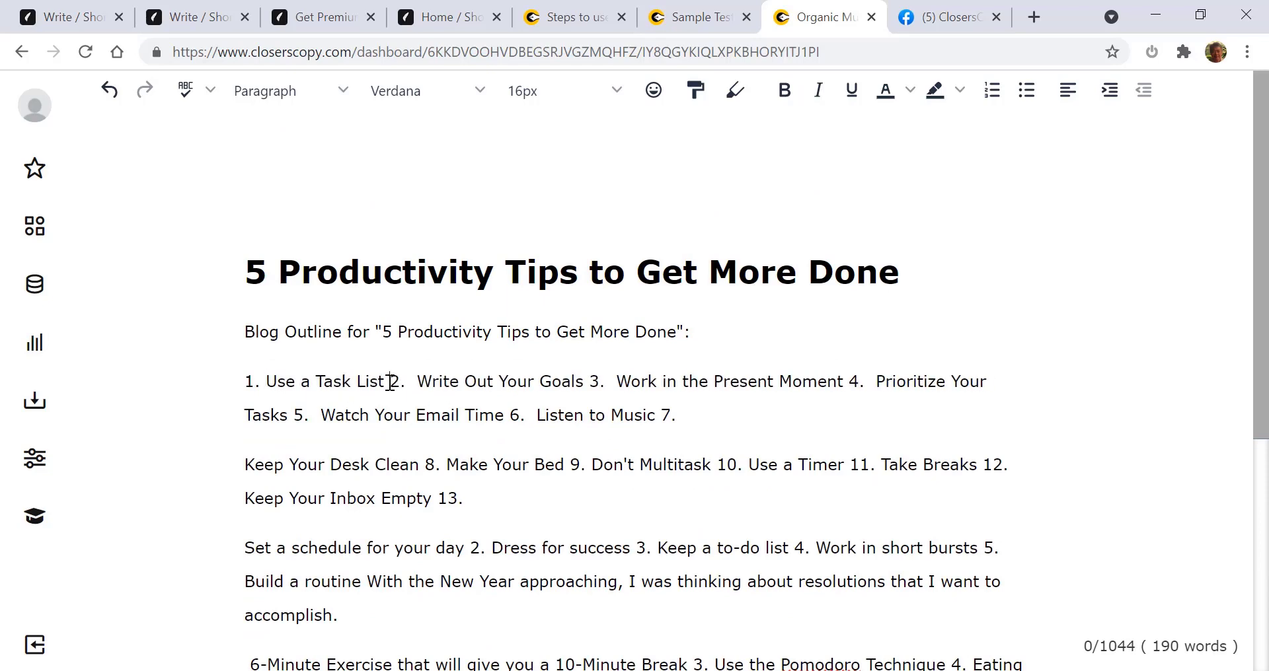
- Put outline items 2 through 7 each on a separate line below "Use a Task List"
left_click(390, 382)
key("Return")
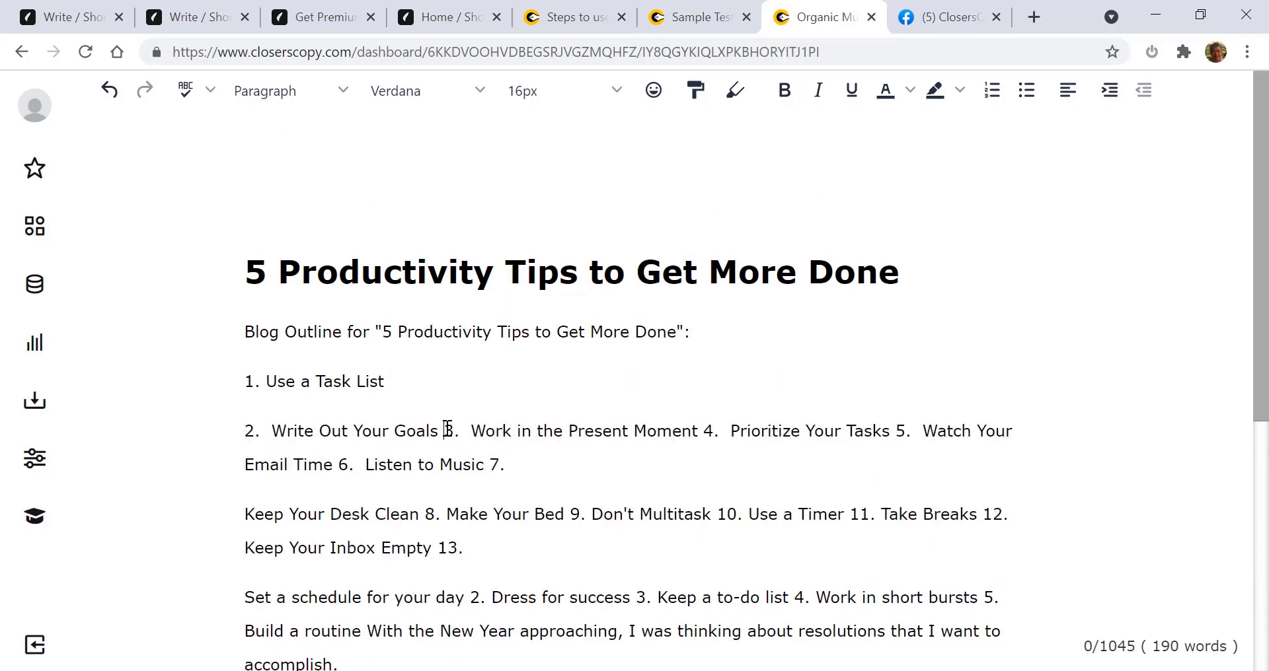
left_click(444, 431)
key("Return")
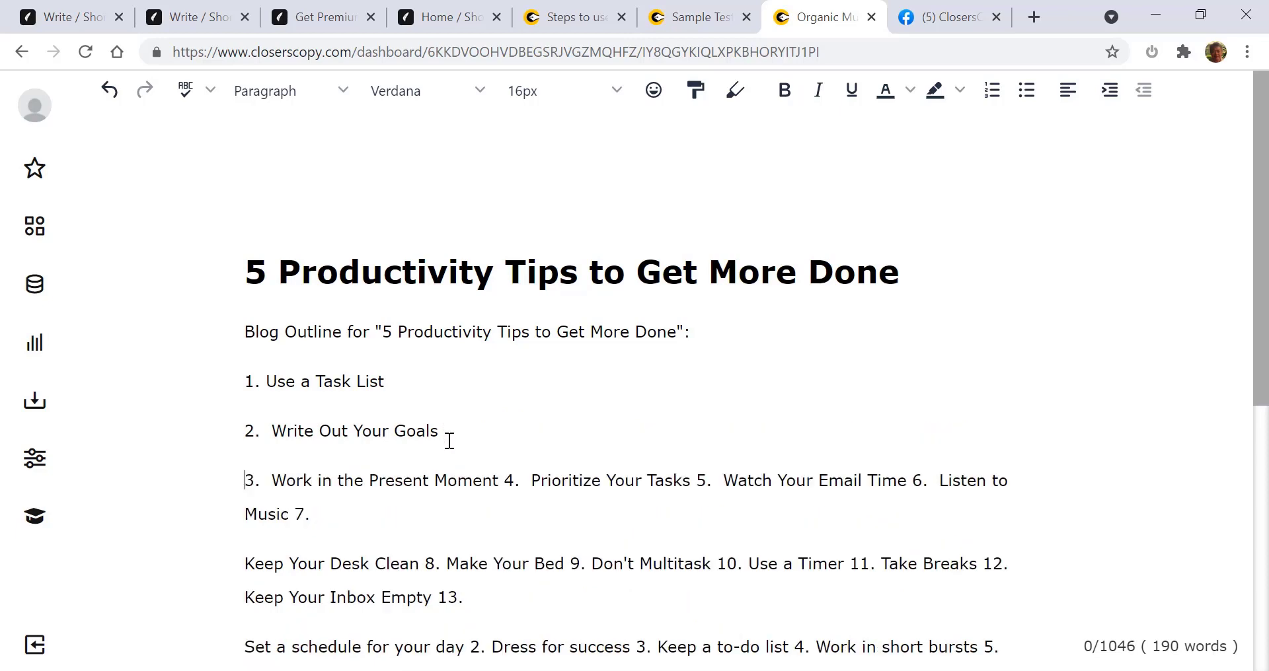
left_click(505, 480)
key("Return")
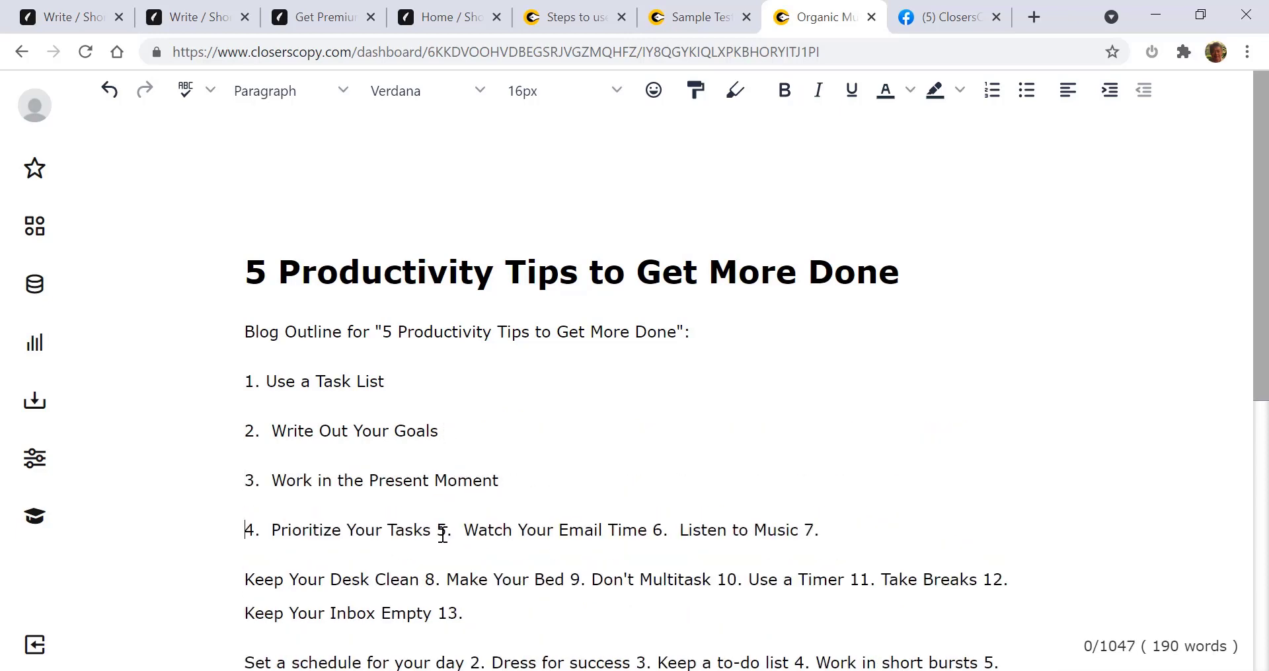
key("Return")
scroll(467, 544, "down", 1)
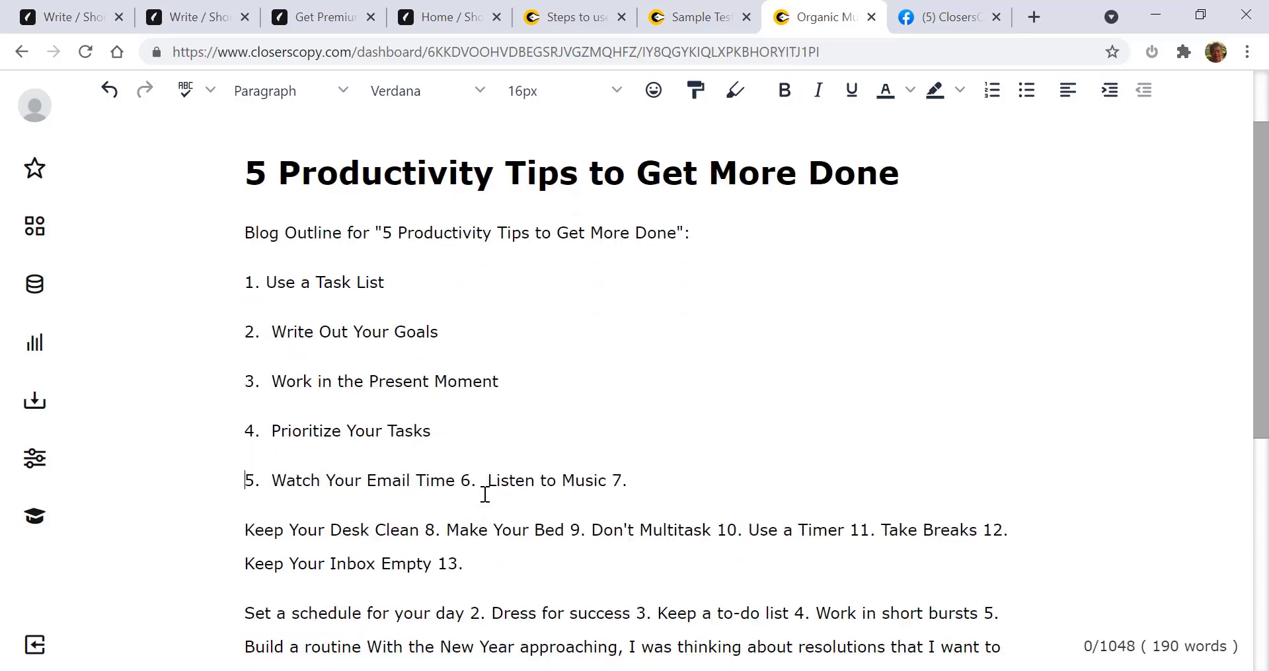
left_click(461, 484)
key("Return")
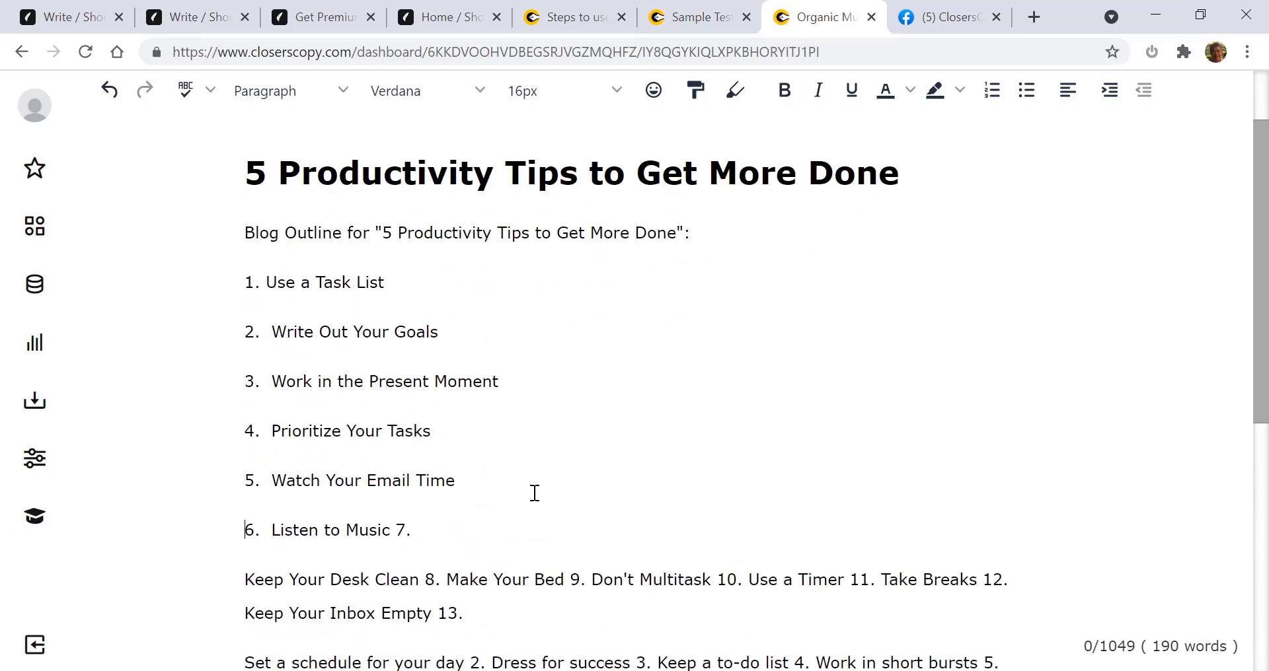
left_click(399, 530)
key("Return")
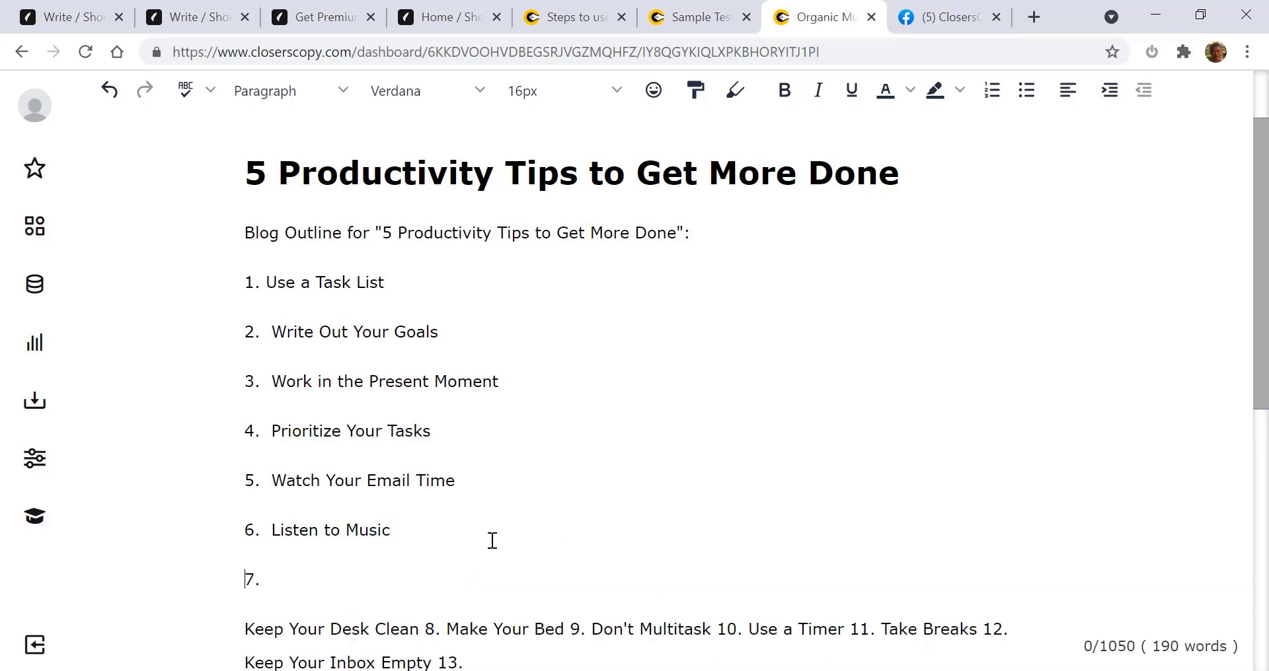
- Join "Keep Your Desk Clean" onto the "7." line and put items 8 through 13 each on a separate line
scroll(490, 550, "down", 2)
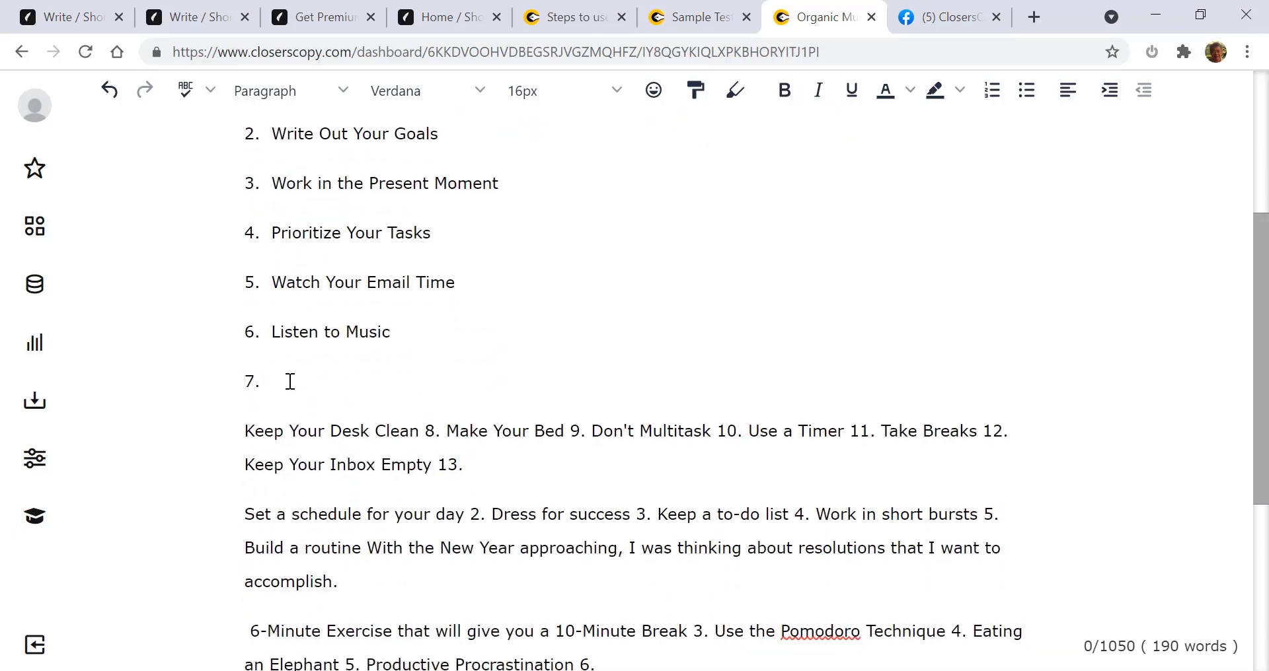
key("BackSpace")
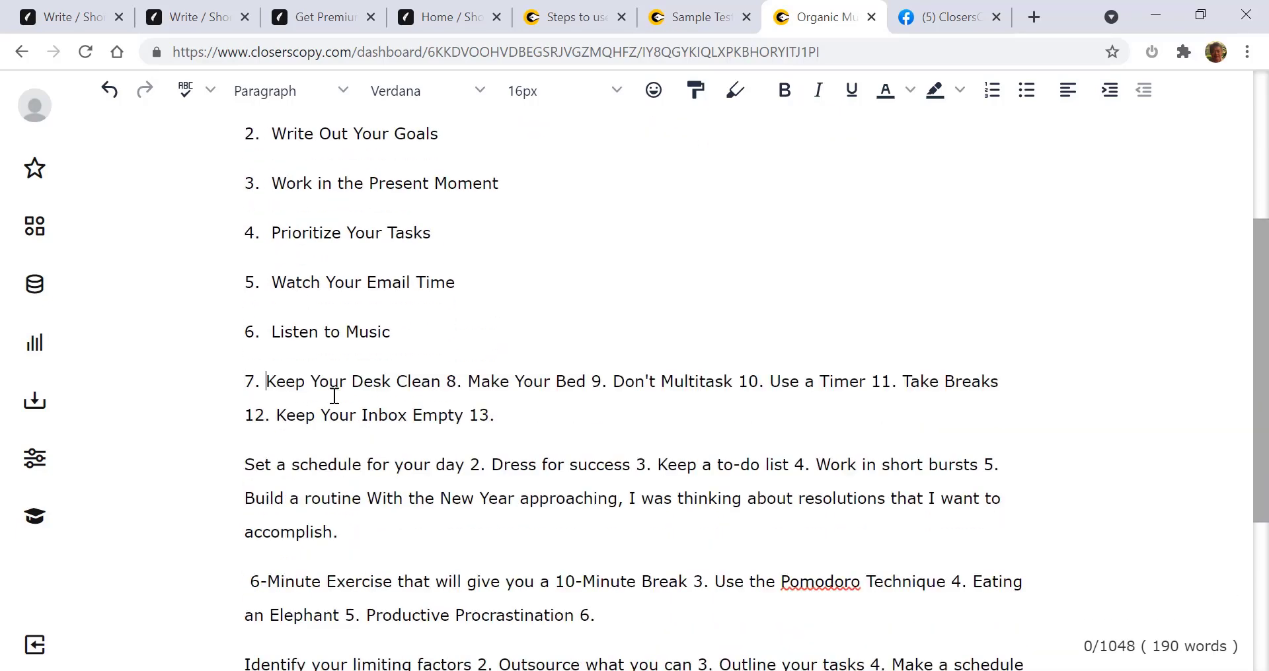
left_click(448, 381)
key("Return")
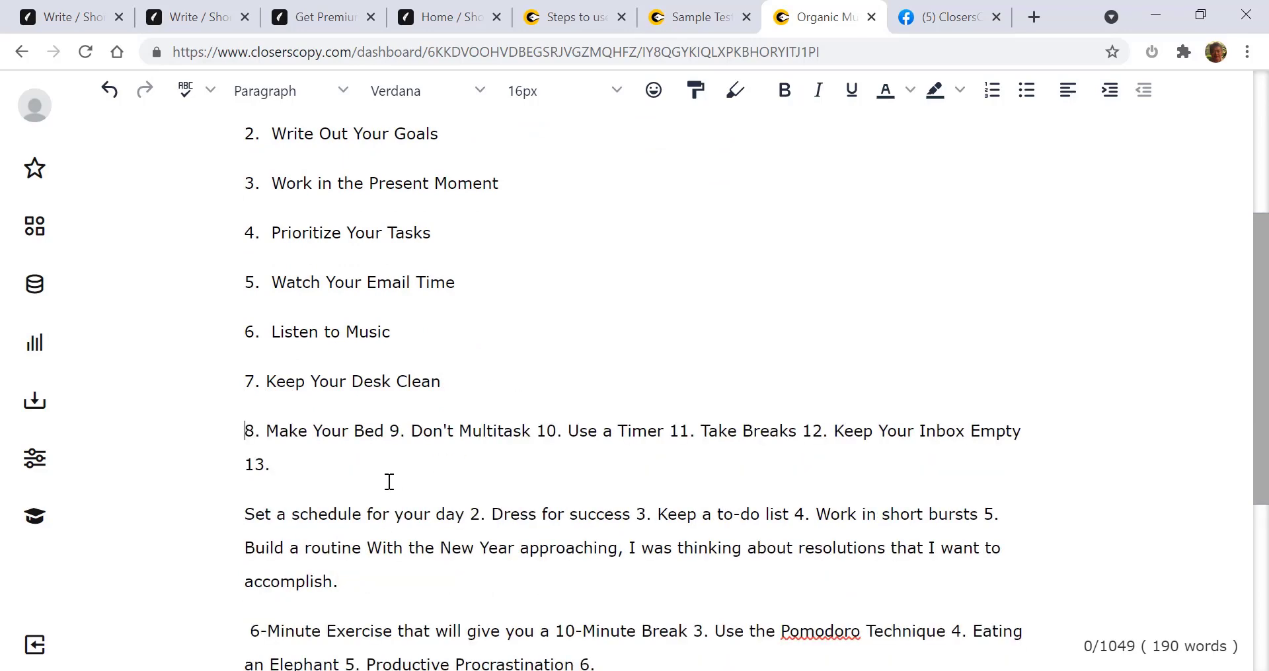
left_click(391, 431)
key("Return")
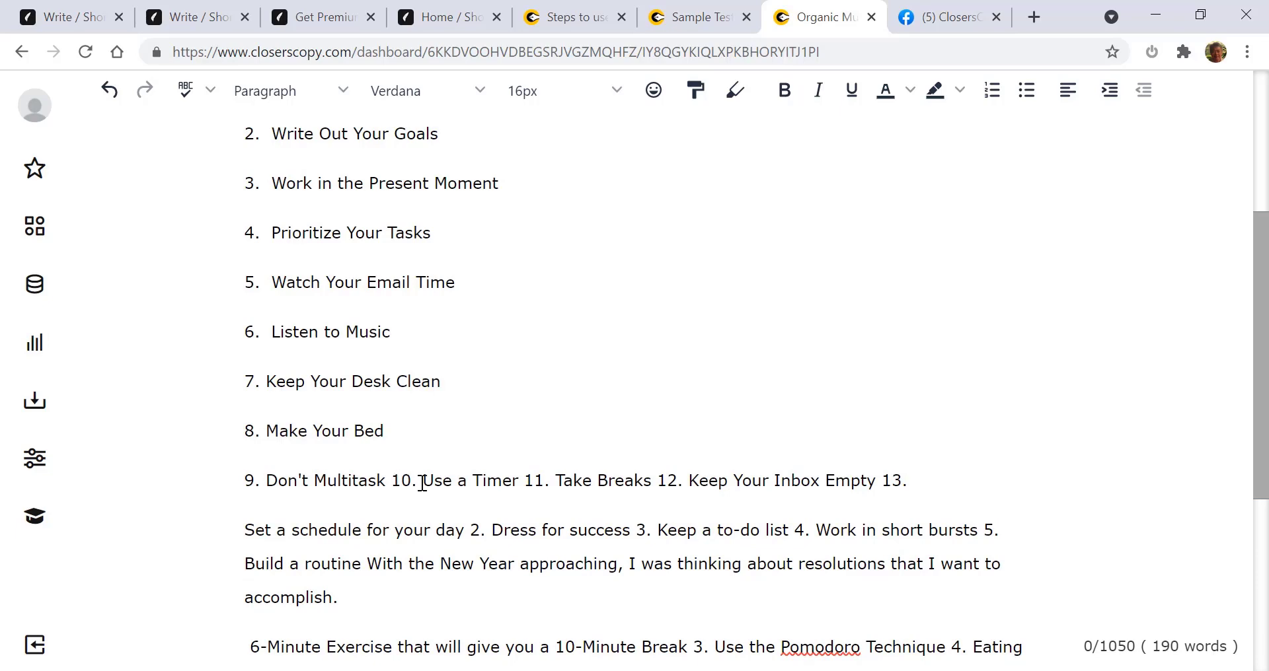
left_click(394, 481)
key("Return")
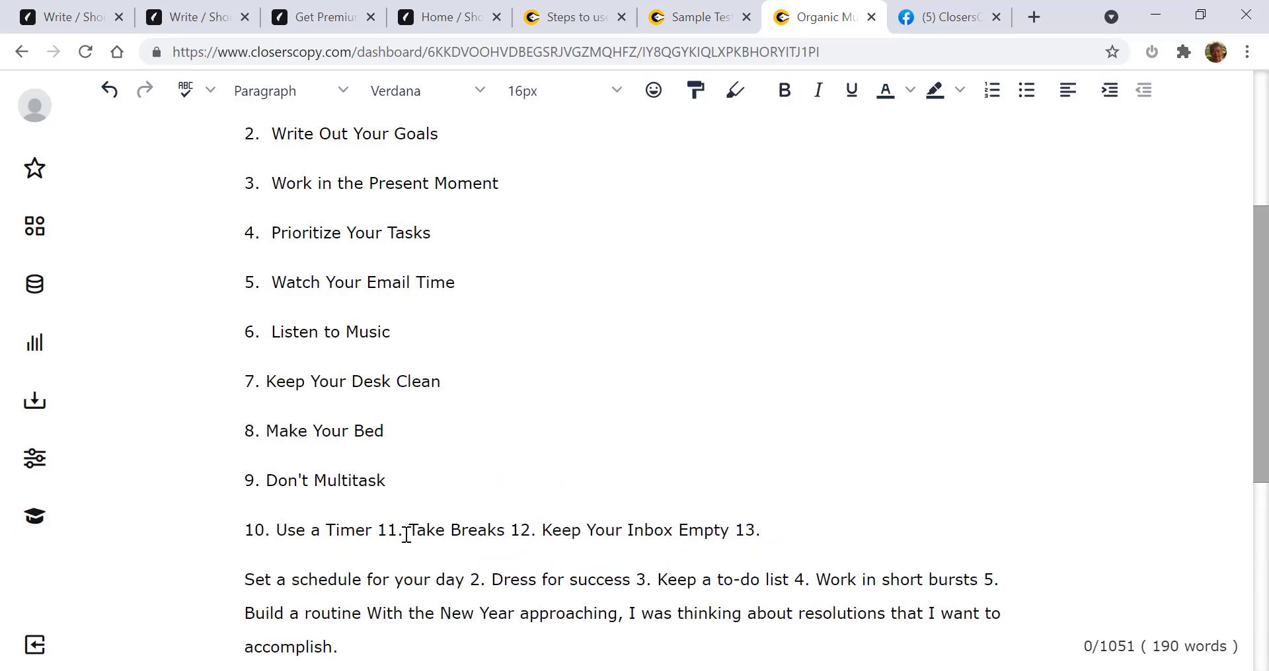
left_click(377, 530)
key("Return")
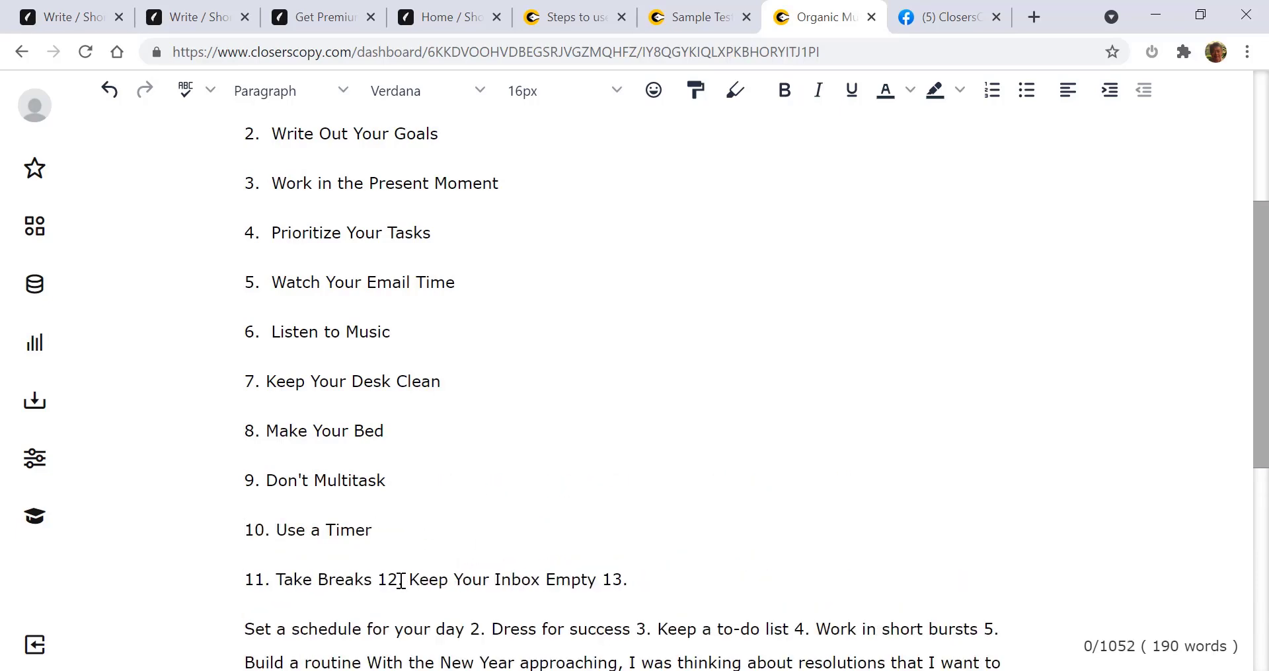
left_click(380, 579)
key("Return")
scroll(462, 574, "down", 3)
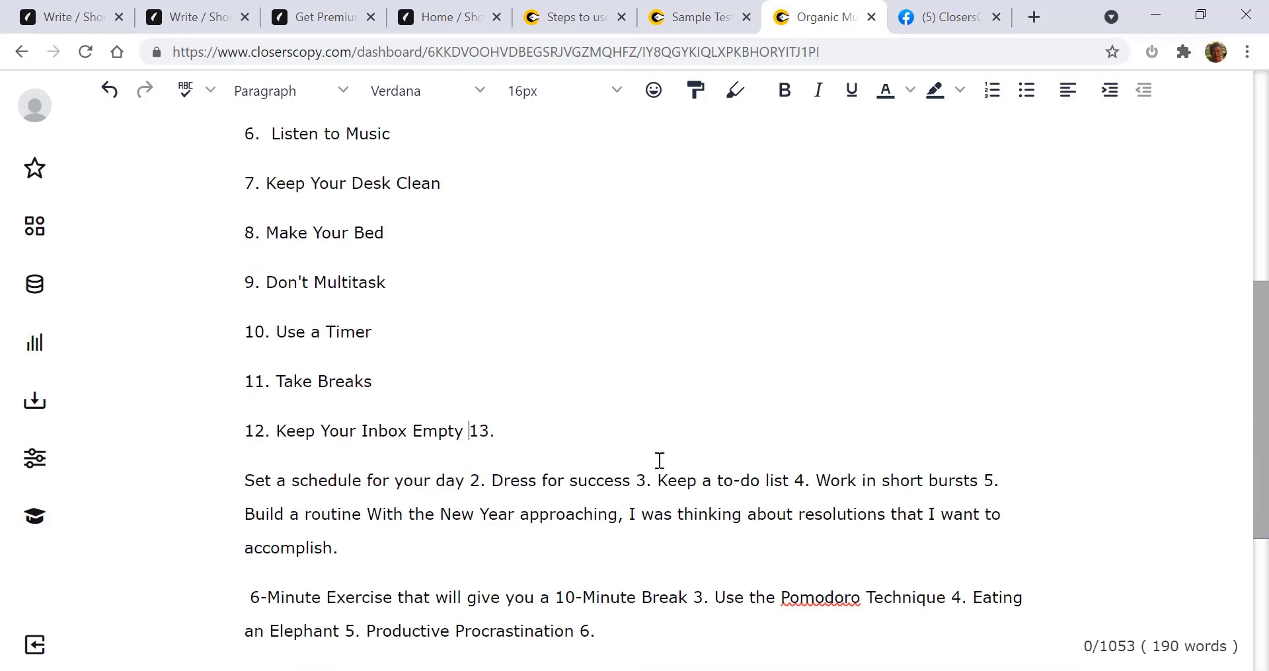
key("Return")
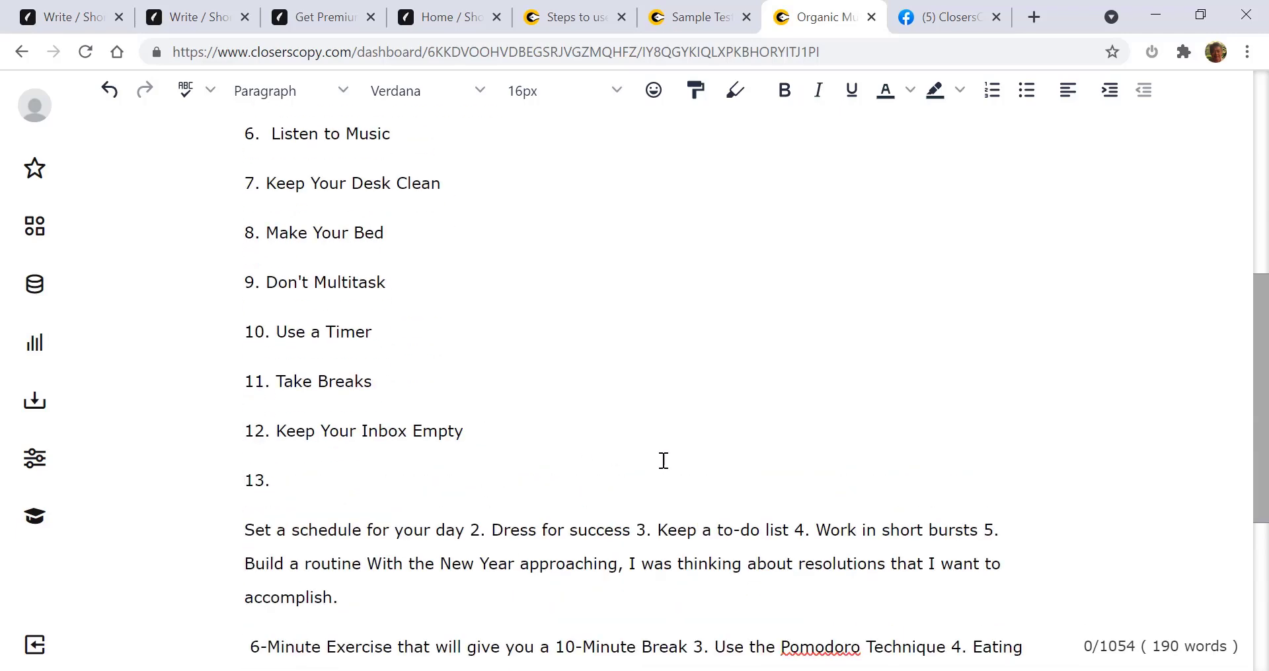
- Change the number of tips in the blog outline template's quoted topic to 10
scroll(663, 461, "up", 6)
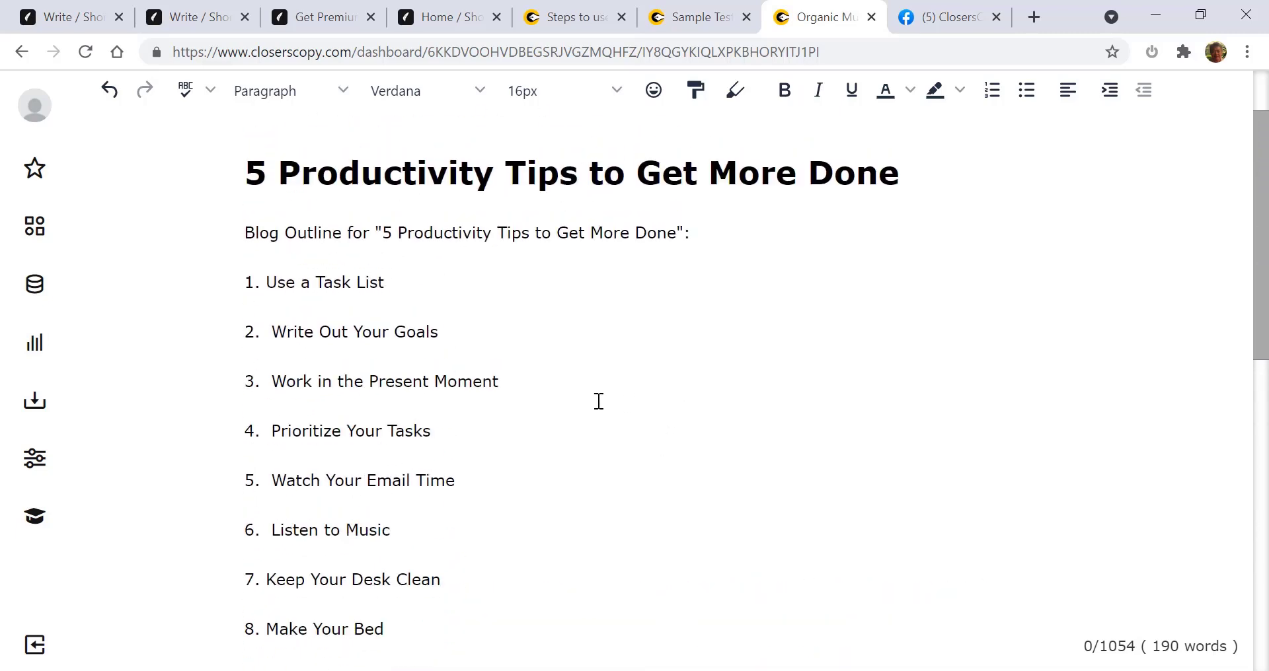
scroll(596, 368, "down", 5)
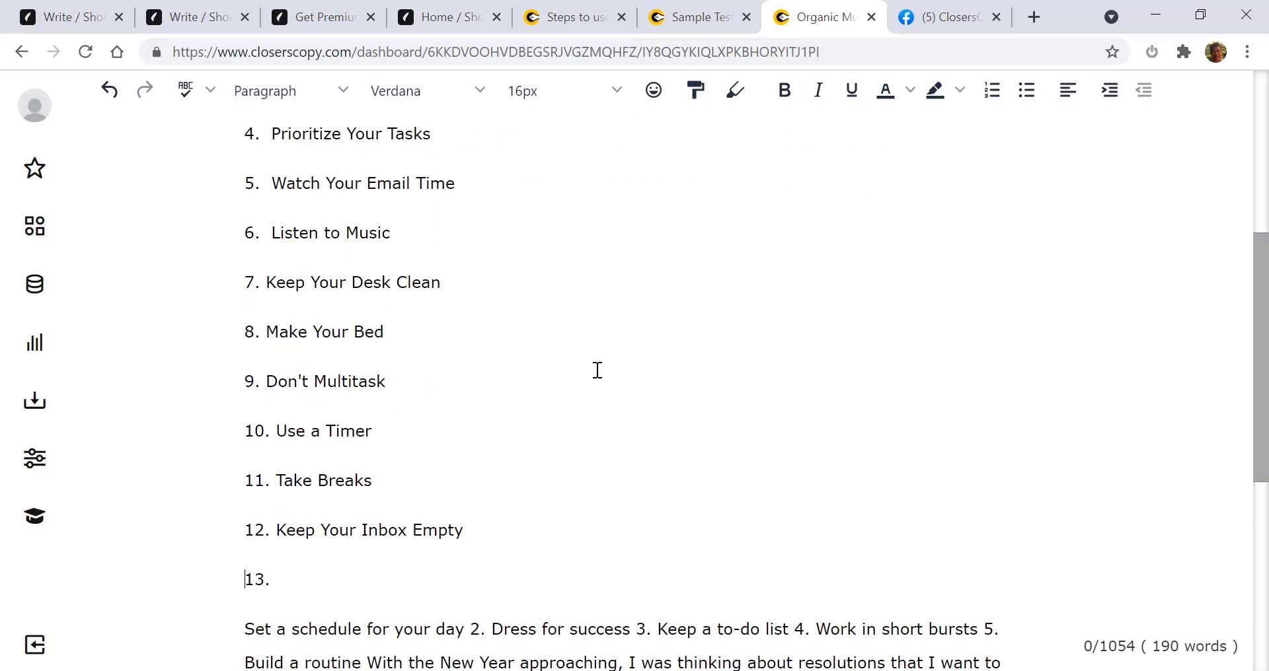
scroll(596, 370, "up", 5)
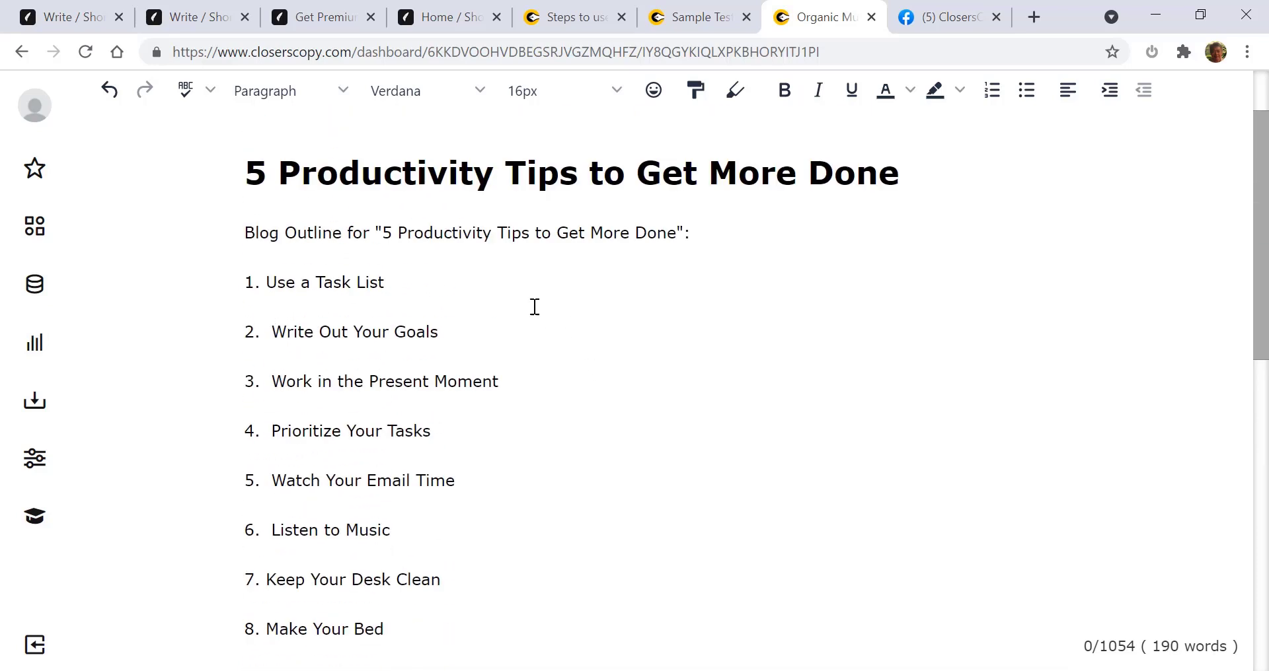
double_click(387, 235)
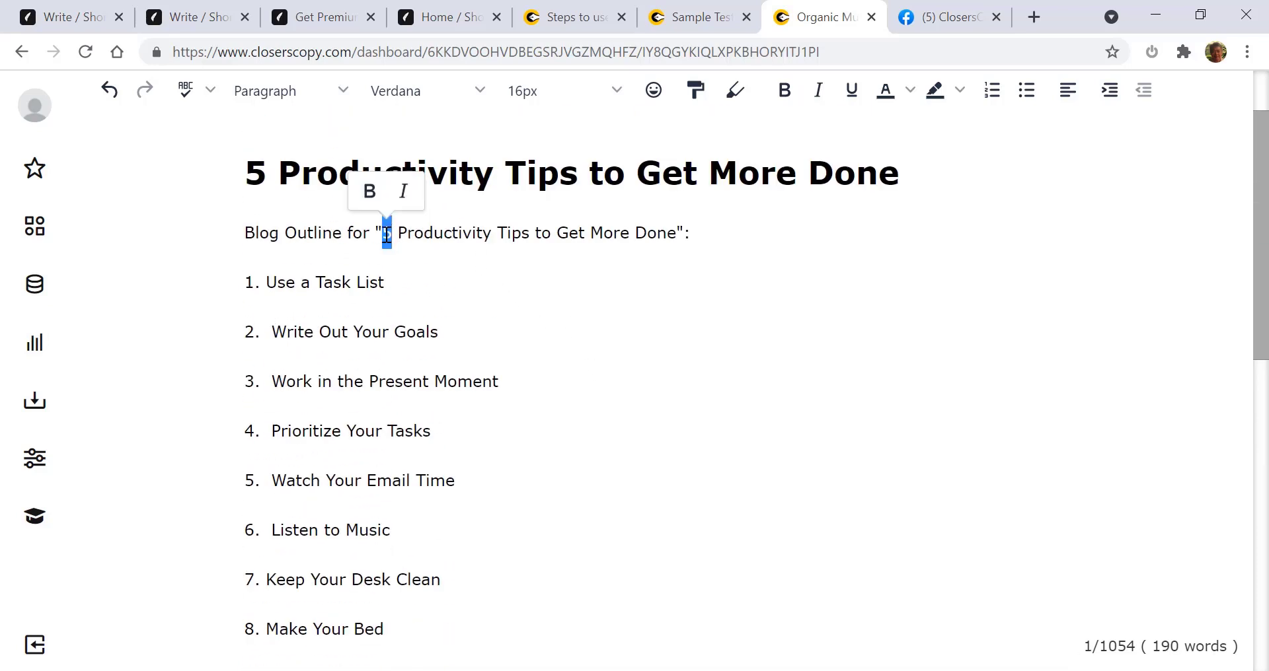
type("10")
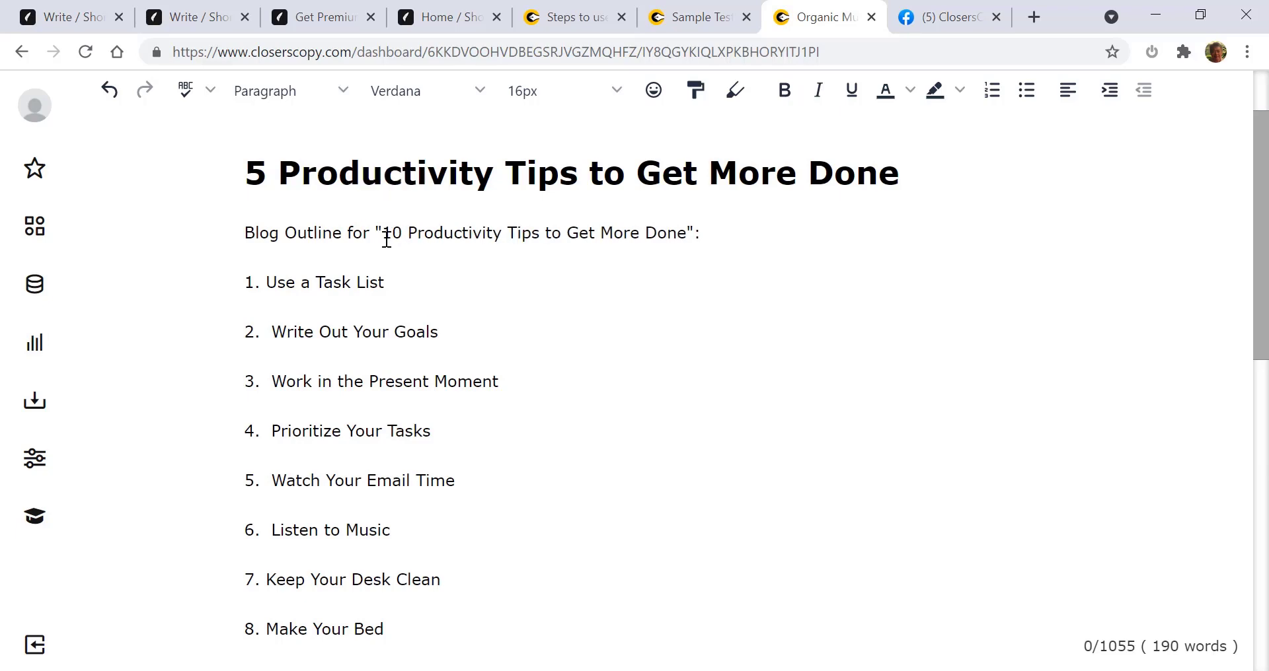
- Delete the empty item 13 and all leftover outline versions between item 12 and the introduction template
scroll(621, 310, "down", 2)
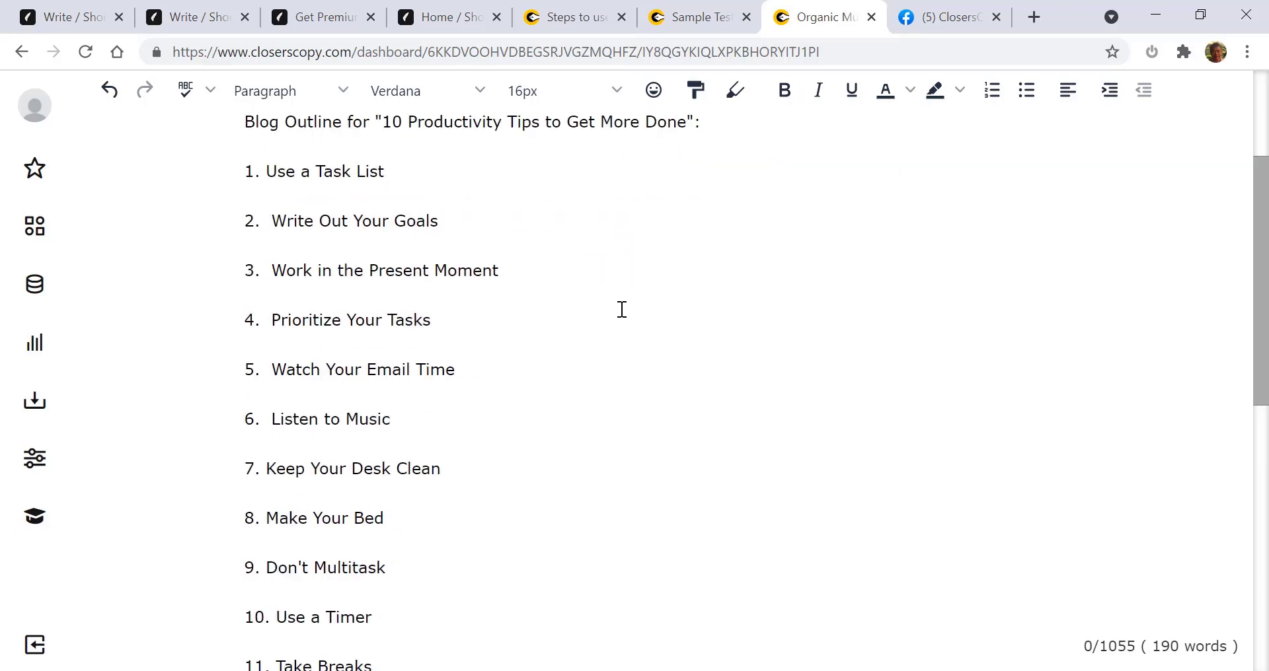
scroll(621, 309, "down", 10)
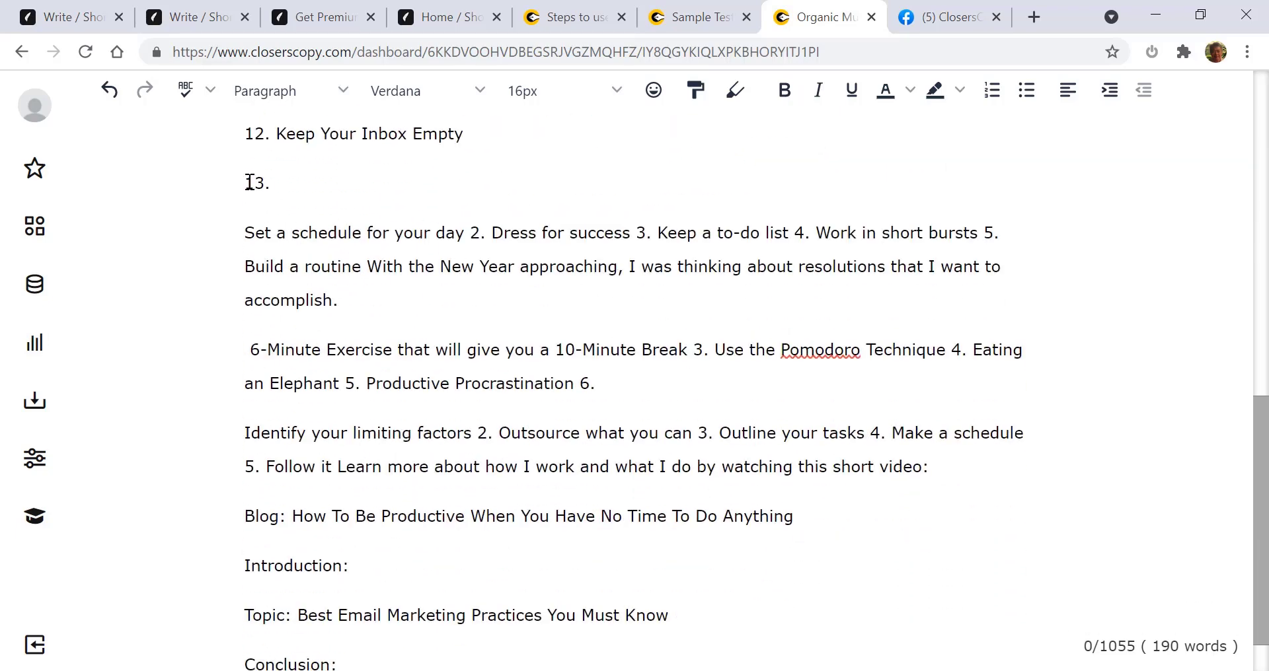
left_click_drag(249, 183, 970, 485)
key("BackSpace")
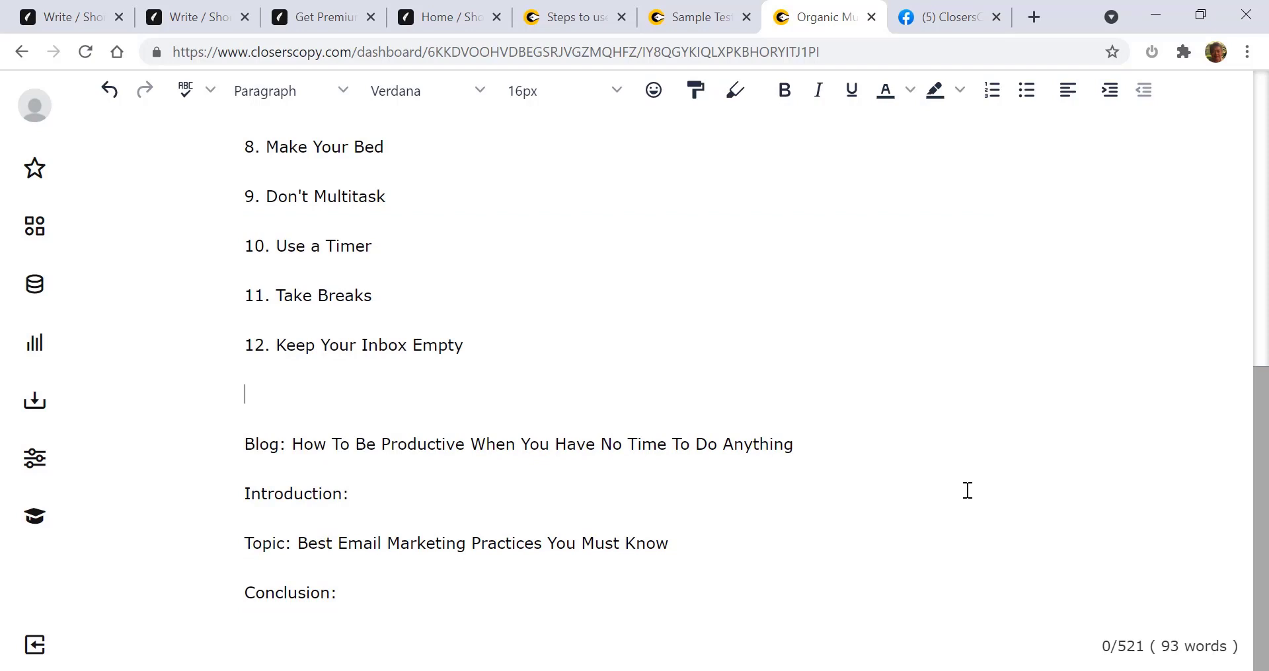
key("Delete")
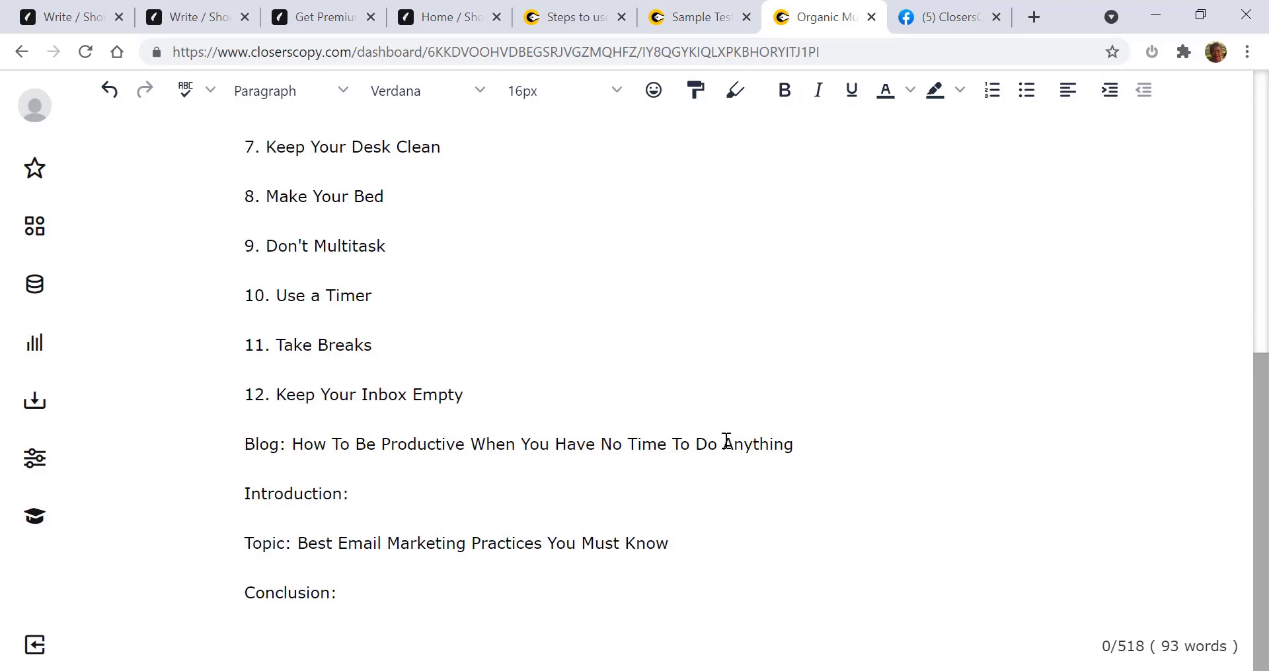
- Move the "Blog:" and "Introduction:" template lines above the numbered list, replacing the blog outline template line
left_click_drag(356, 488, 239, 446)
key("ctrl+c")
key("BackSpace")
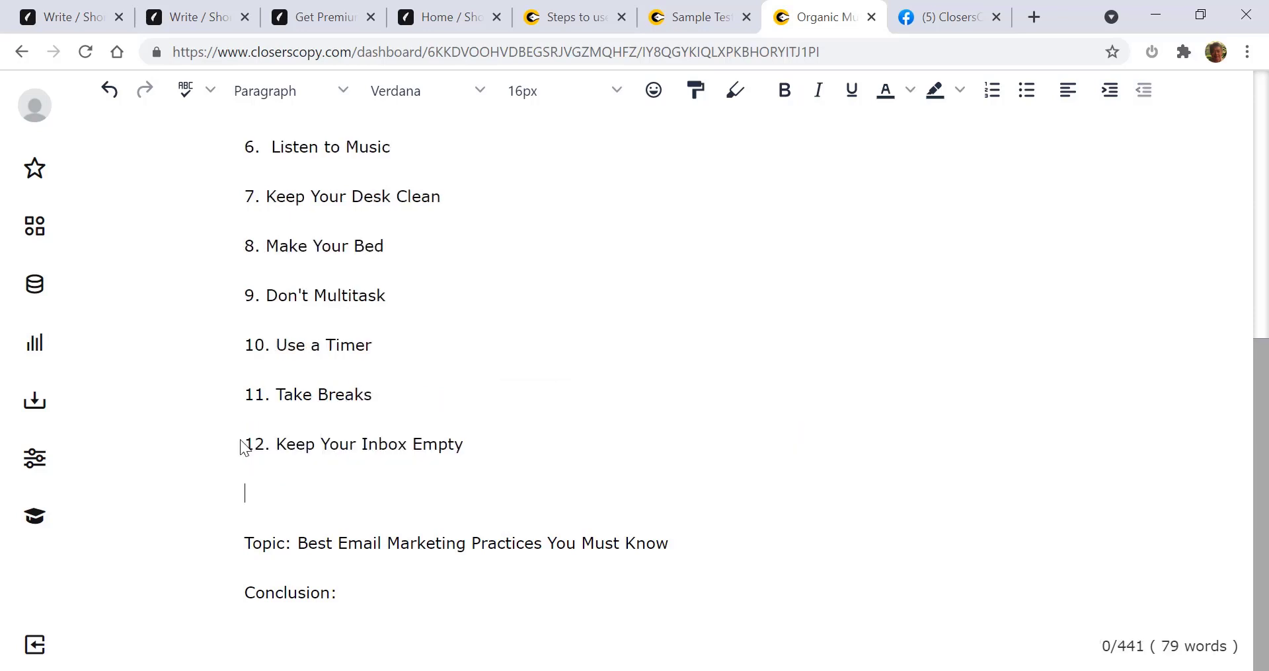
scroll(728, 445, "up", 7)
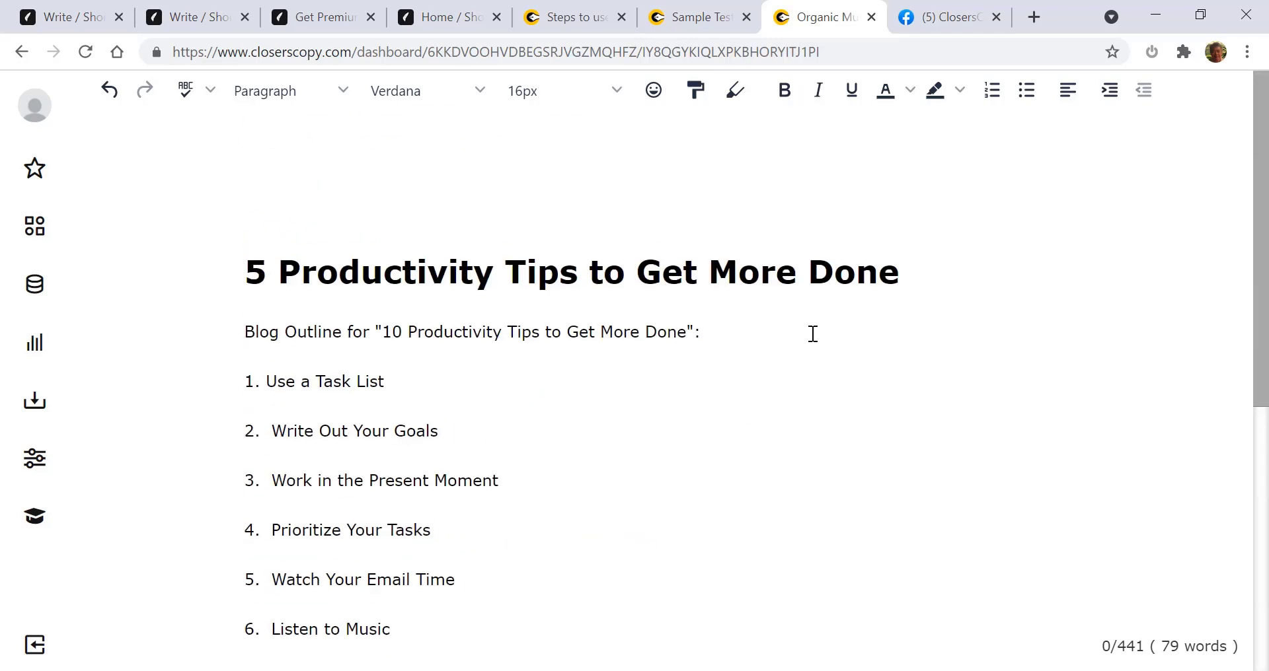
left_click(725, 335)
left_click_drag(725, 335, 239, 338)
key("ctrl+v")
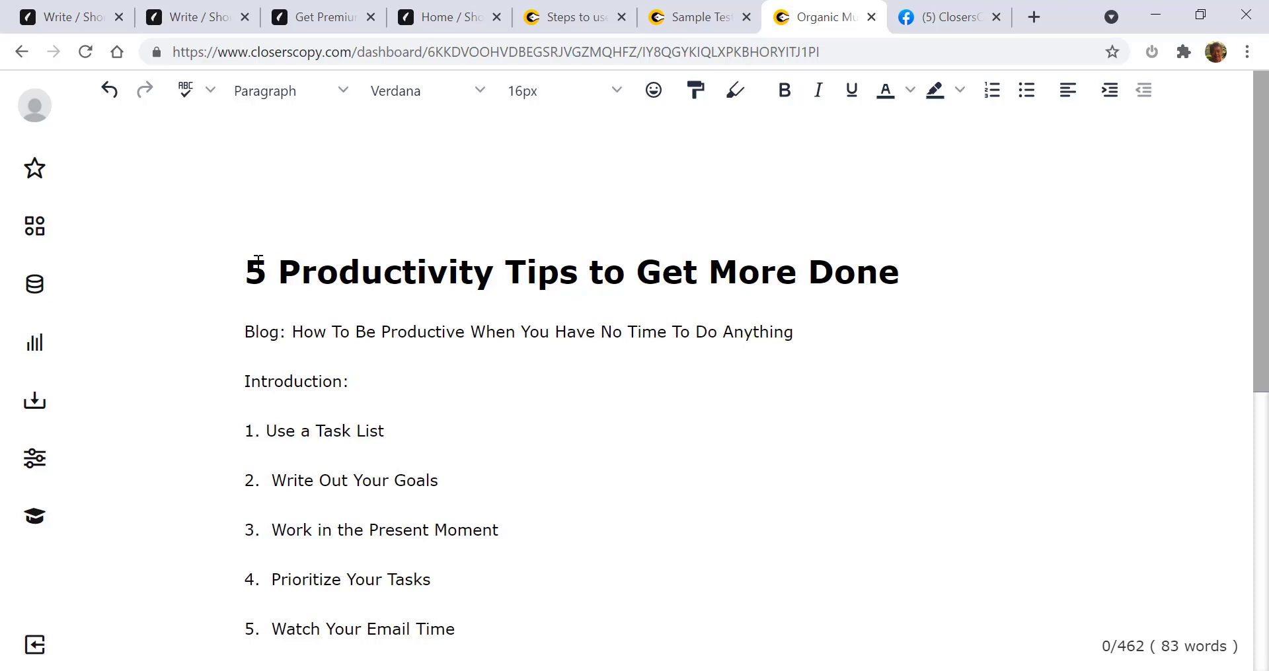
- Change the number in the post's main heading to 10
left_click_drag(257, 263, 900, 275)
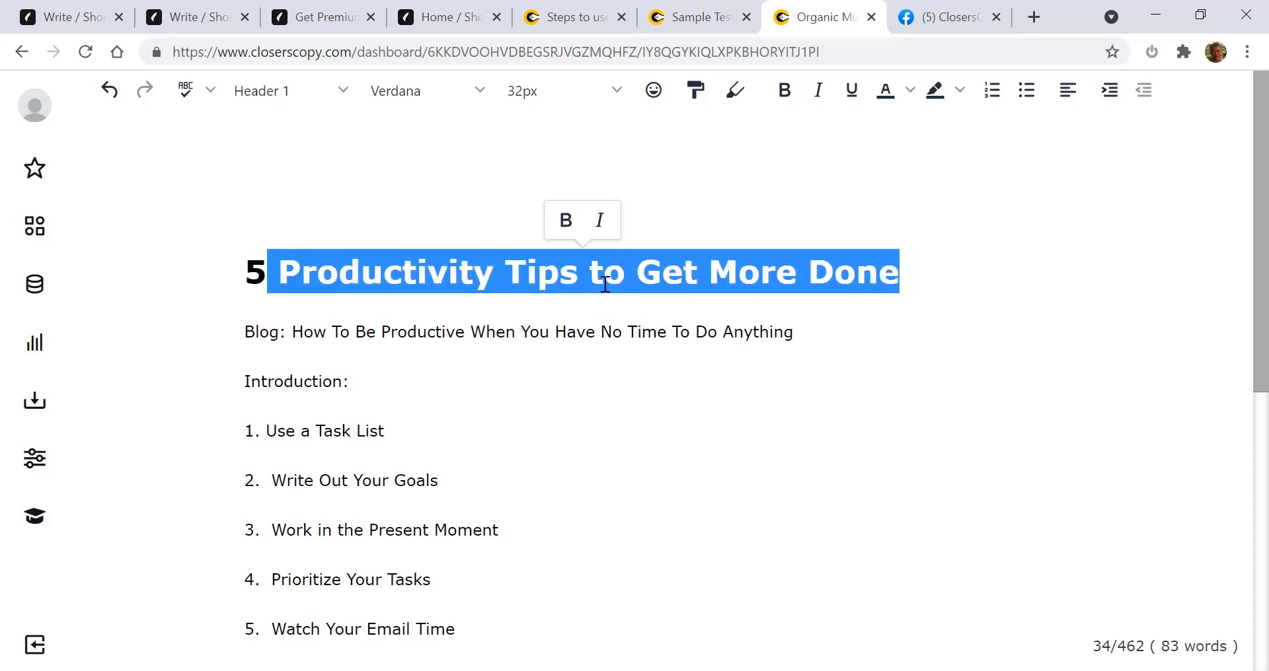
left_click(430, 352)
left_click_drag(261, 277, 237, 274)
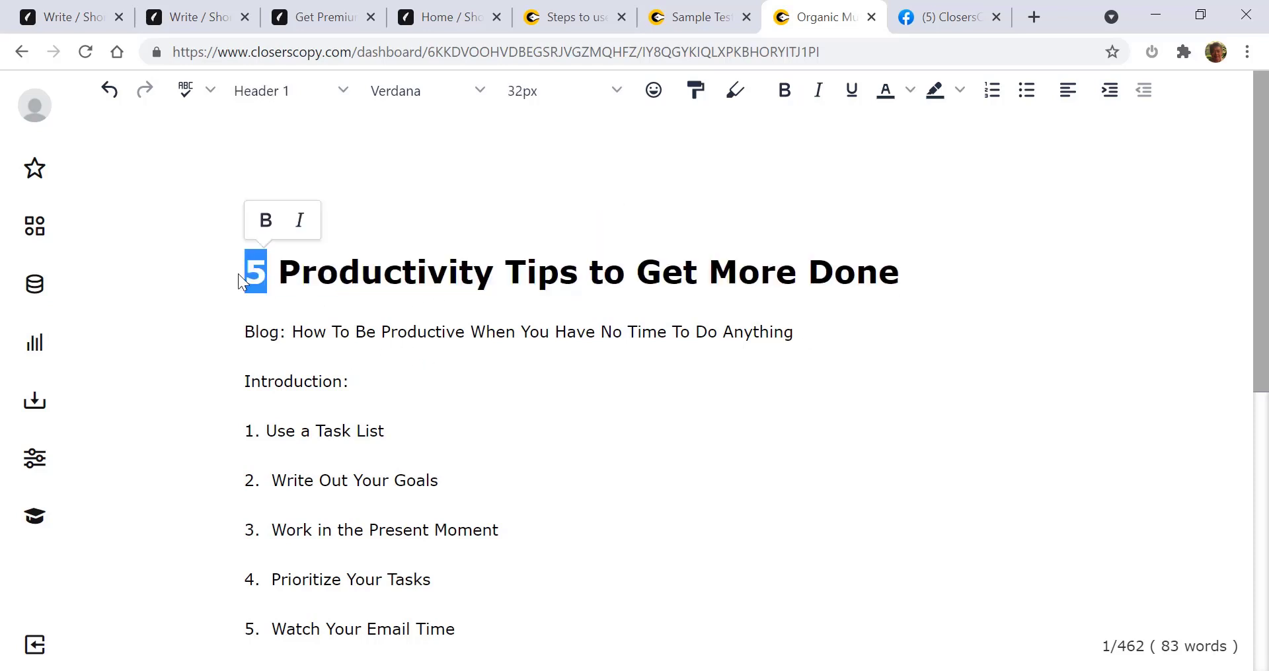
type("10")
- Replace the topic after "Blog:" with a copy of the main heading, "10 Productivity Tips to Get More Done"
left_click_drag(933, 274, 236, 267)
key("ctrl+c")
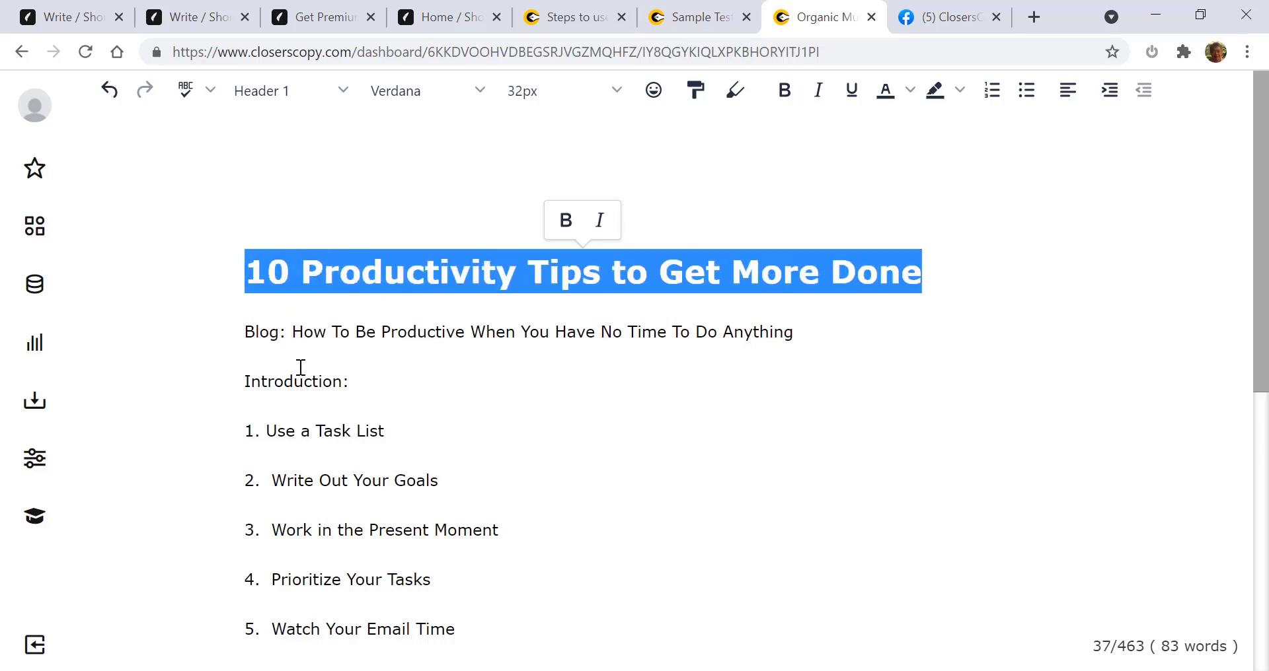
left_click_drag(294, 339, 840, 336)
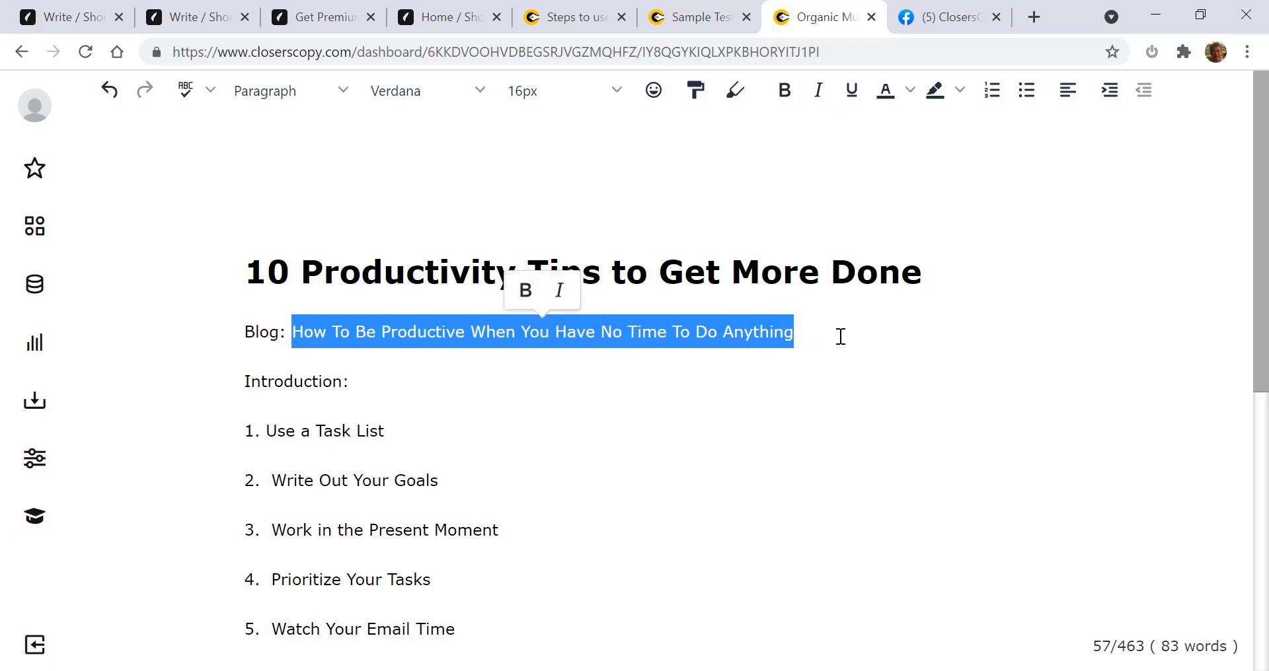
key("ctrl+v")
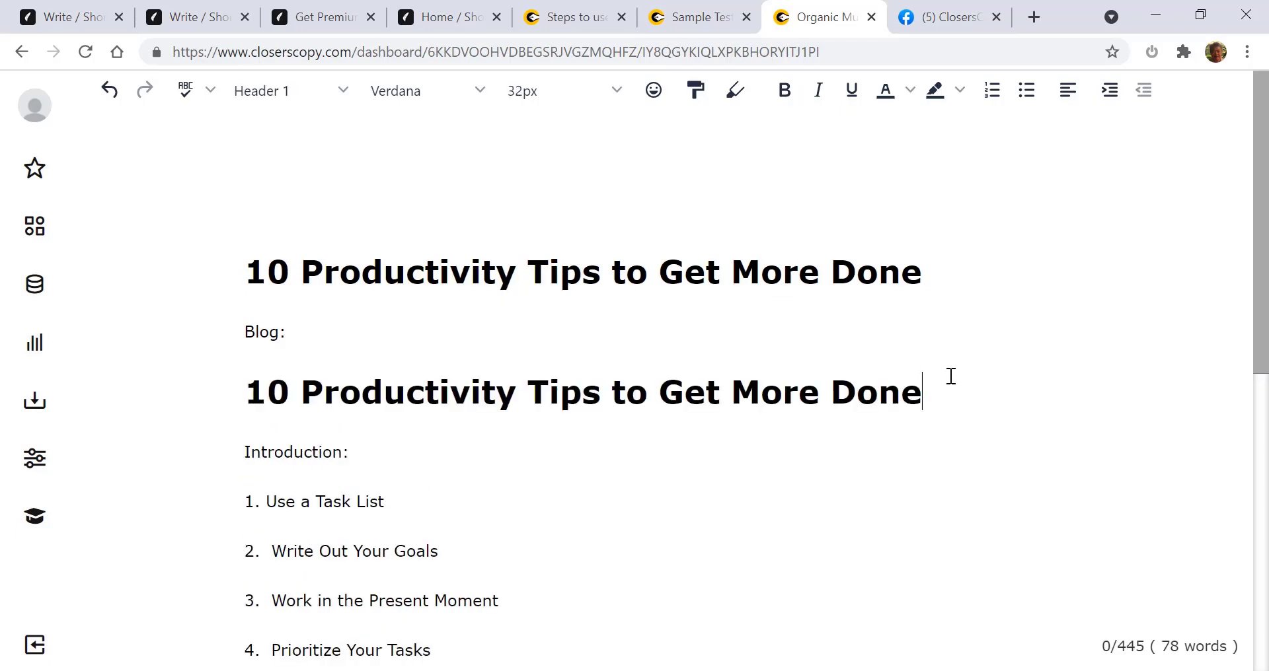
- Change the pasted title to Paragraph style and join it onto the "Blog:" line
left_click_drag(928, 393, 242, 394)
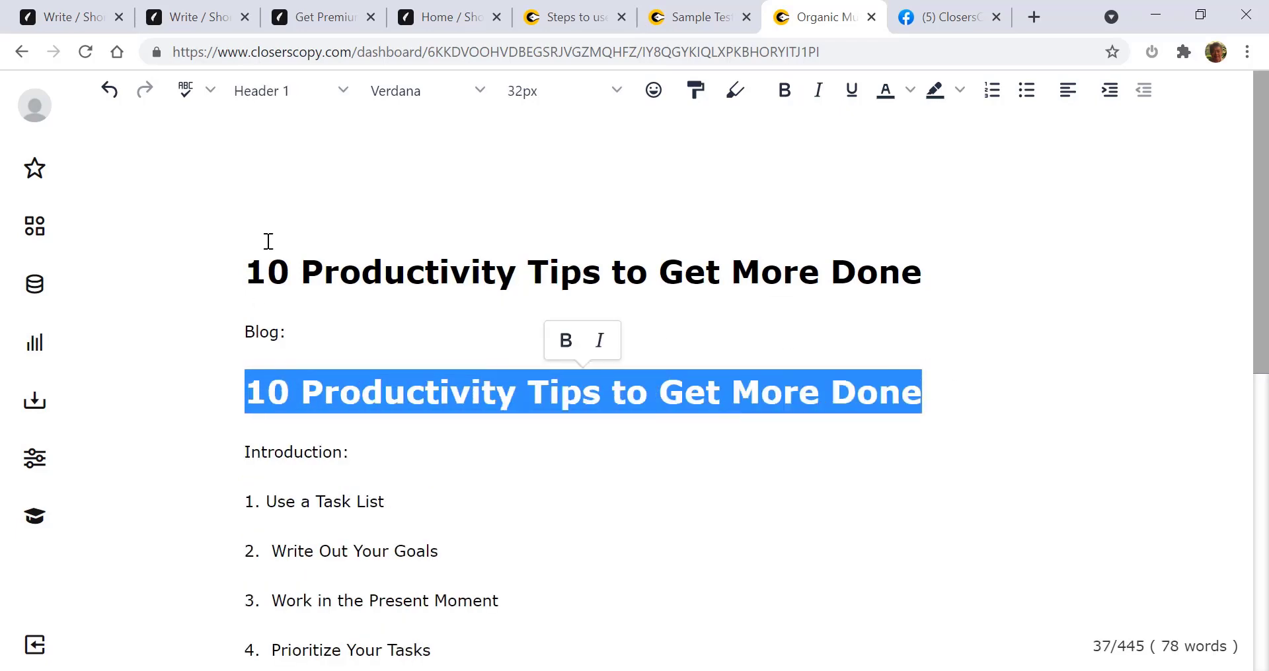
left_click(288, 90)
left_click(286, 165)
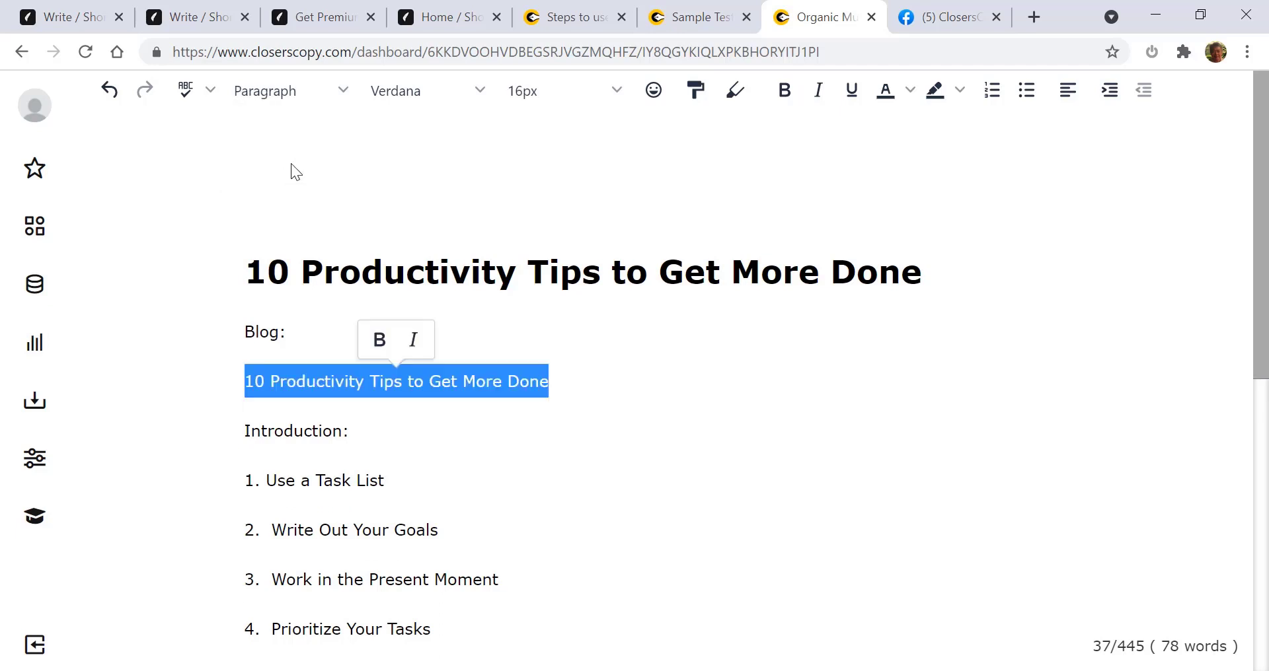
left_click(293, 337)
key("Delete")
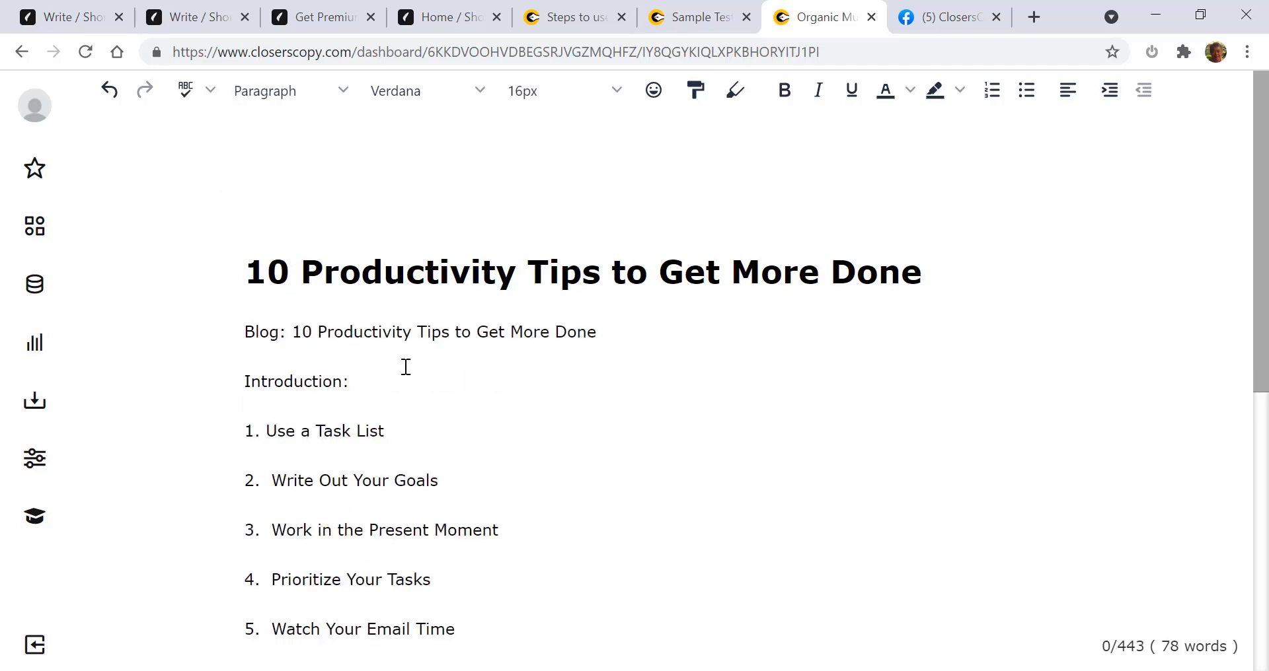
- Expand the "Blog:" and "Introduction:" lines to generate the opening paragraph
left_click_drag(354, 381, 241, 335)
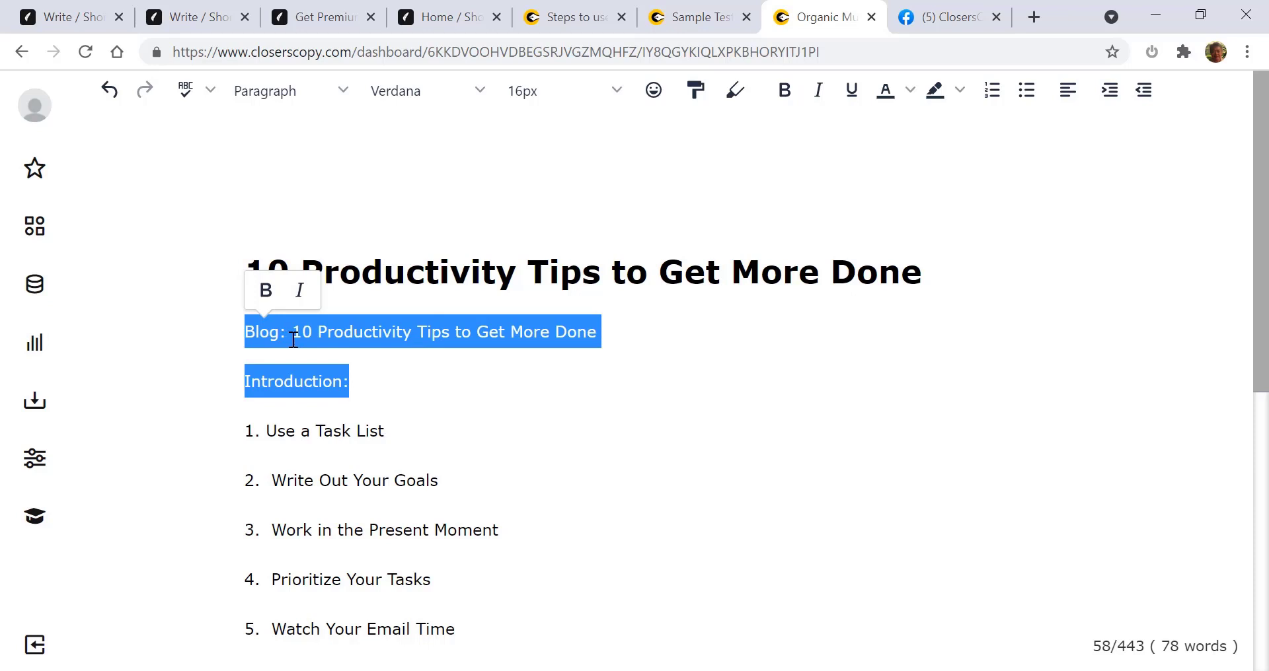
right_click(293, 340)
left_click(368, 374)
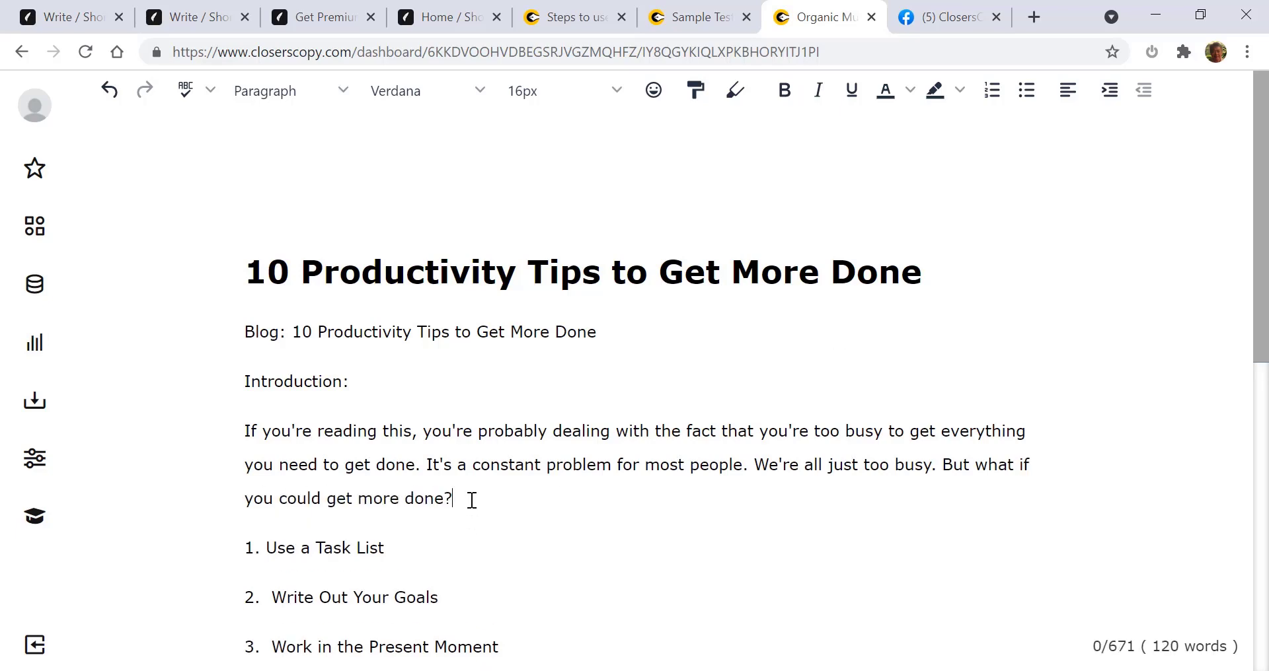
- Try to expand the opening paragraph of the introduction
left_click_drag(465, 500, 241, 430)
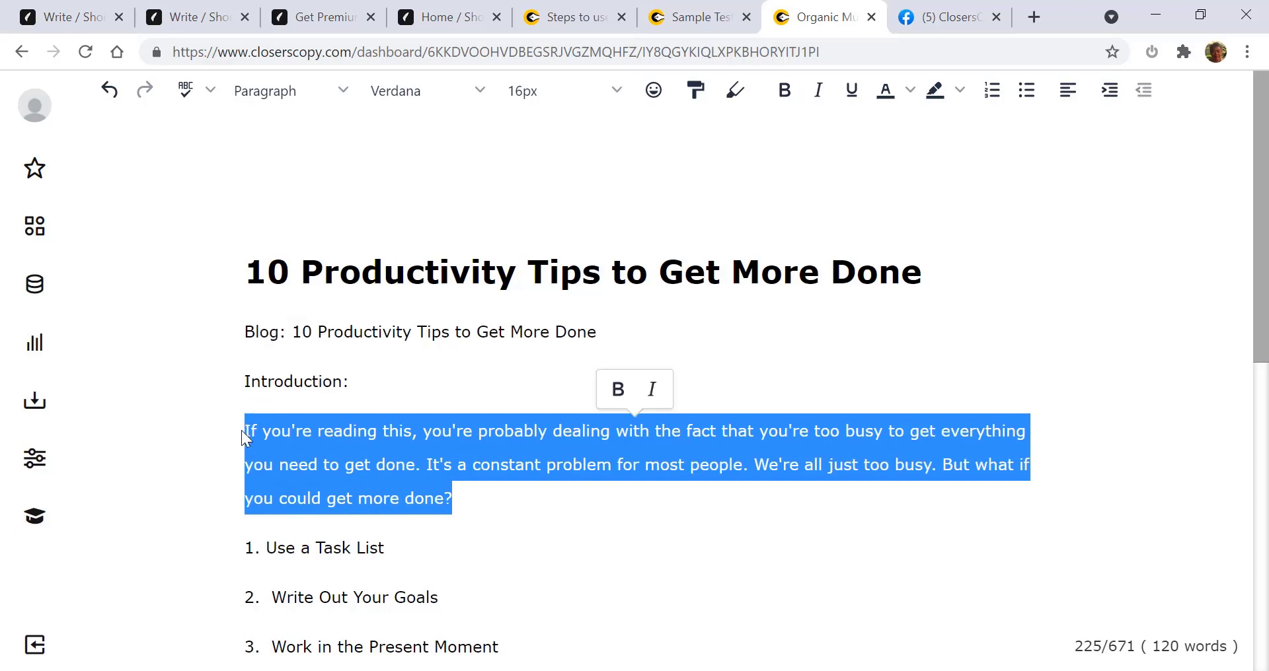
right_click(345, 453)
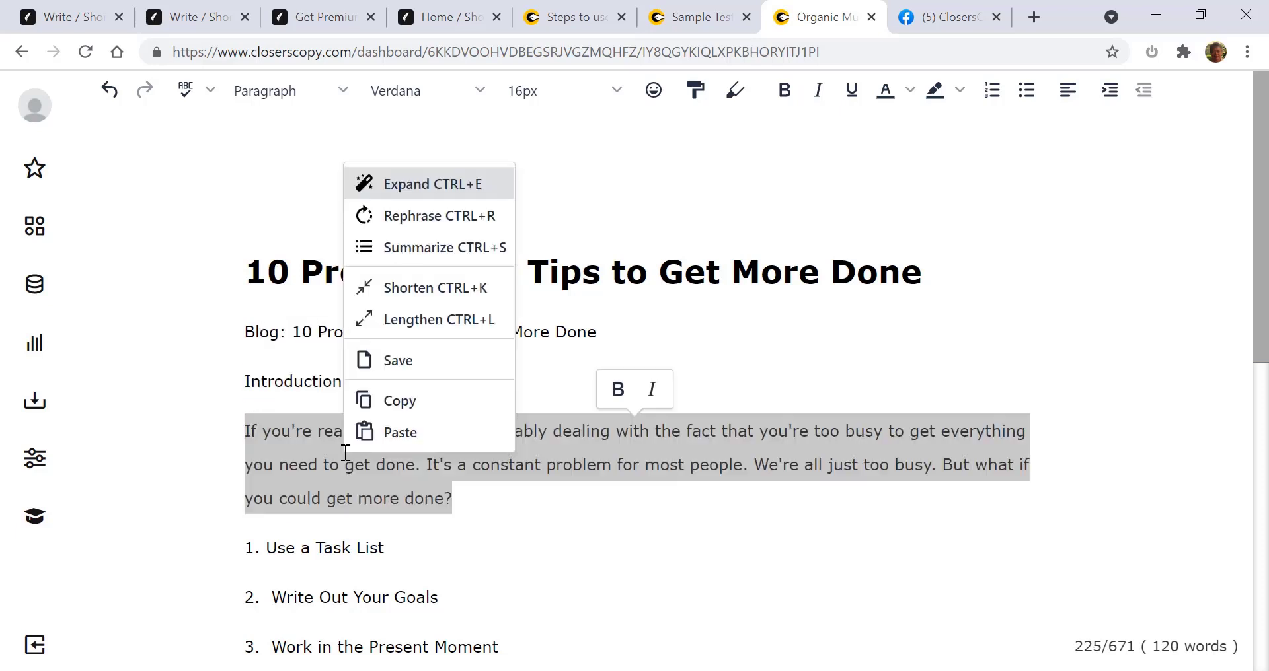
left_click(485, 191)
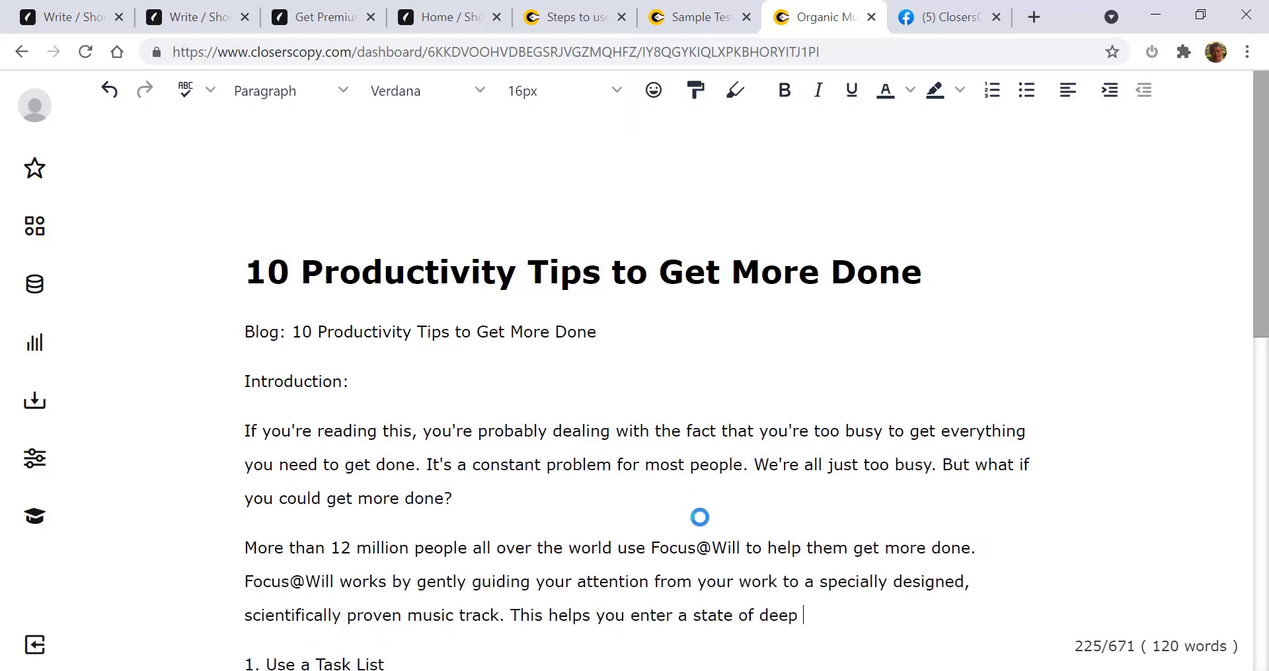
scroll(707, 518, "down", 2)
scroll(713, 523, "down", 1)
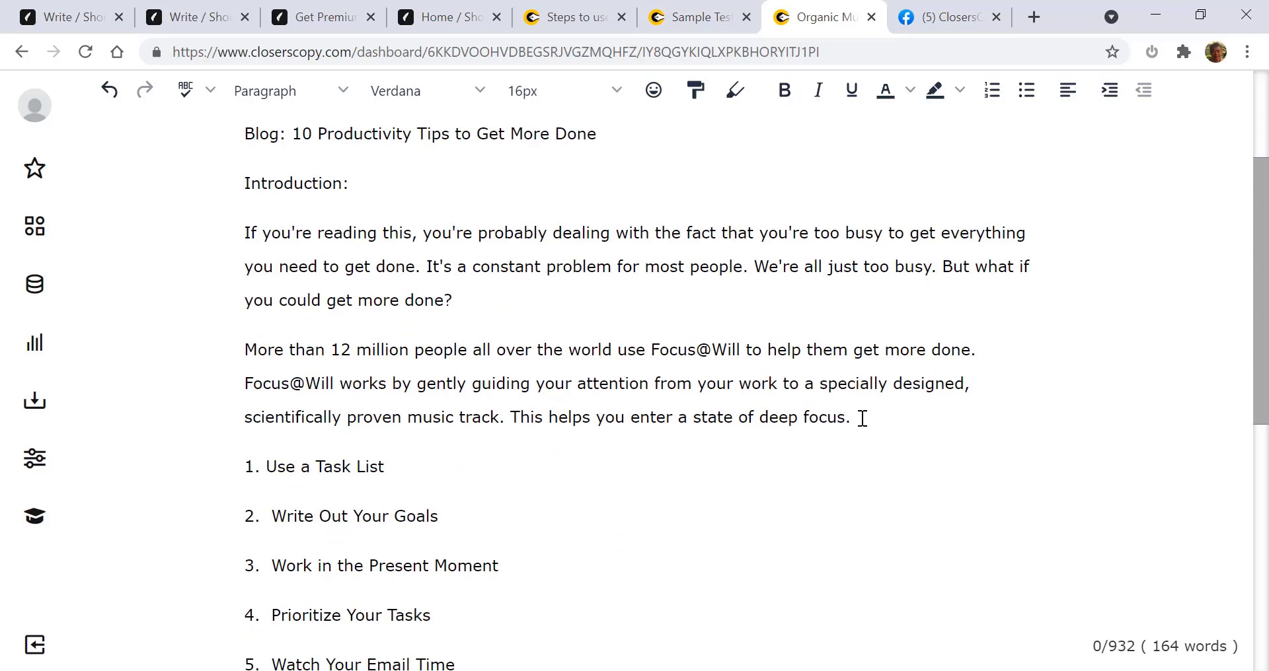
- Delete the generated Focus@Will paragraph and the empty line it leaves above the first tip
left_click_drag(854, 418, 233, 351)
key("BackSpace")
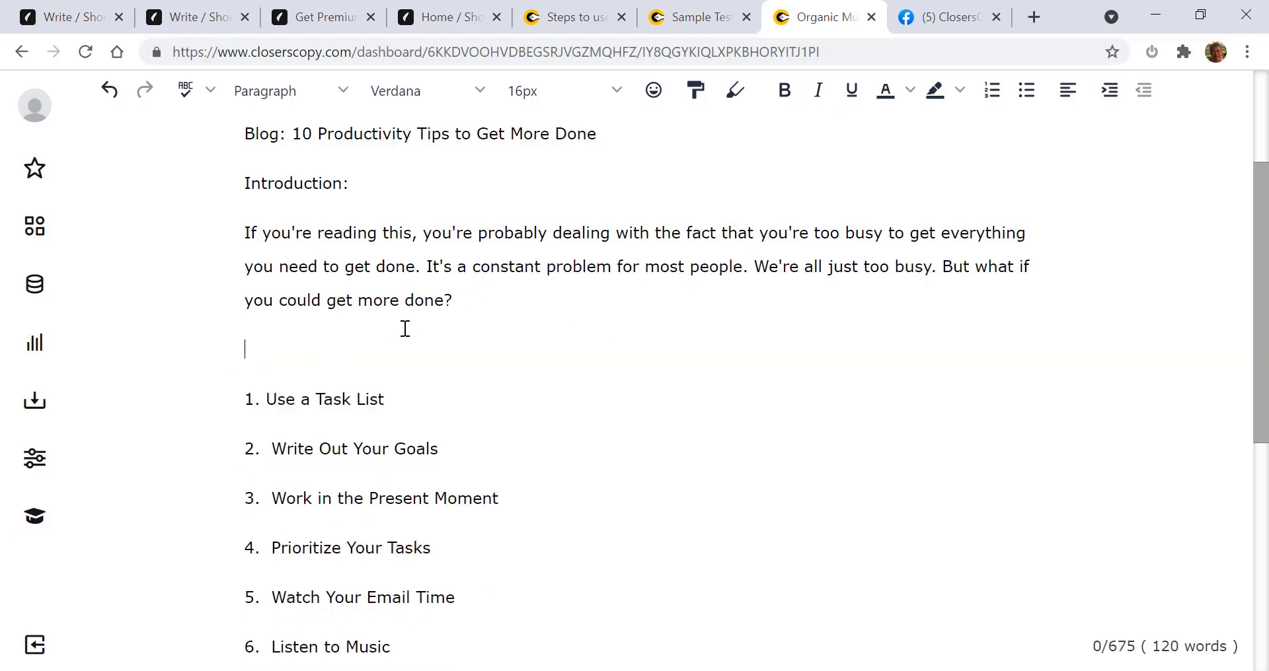
key("Delete")
- Expand the opening paragraph again to generate a second introduction paragraph
left_click_drag(457, 299, 231, 241)
right_click(329, 253)
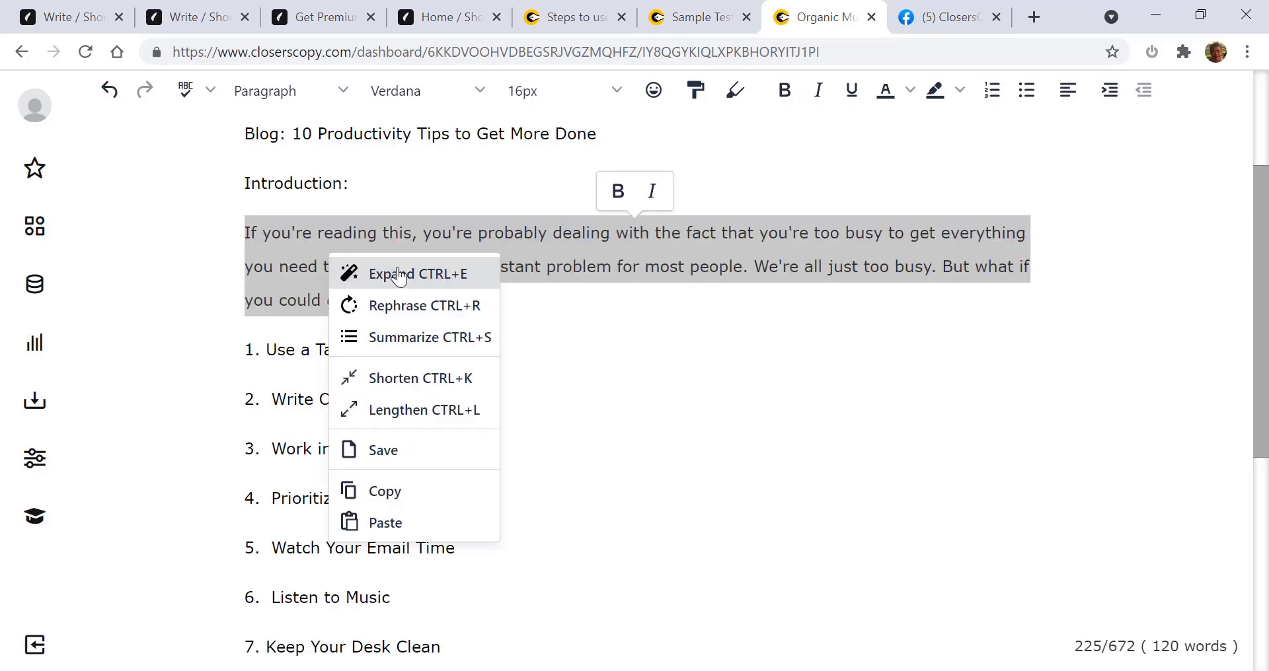
left_click(393, 272)
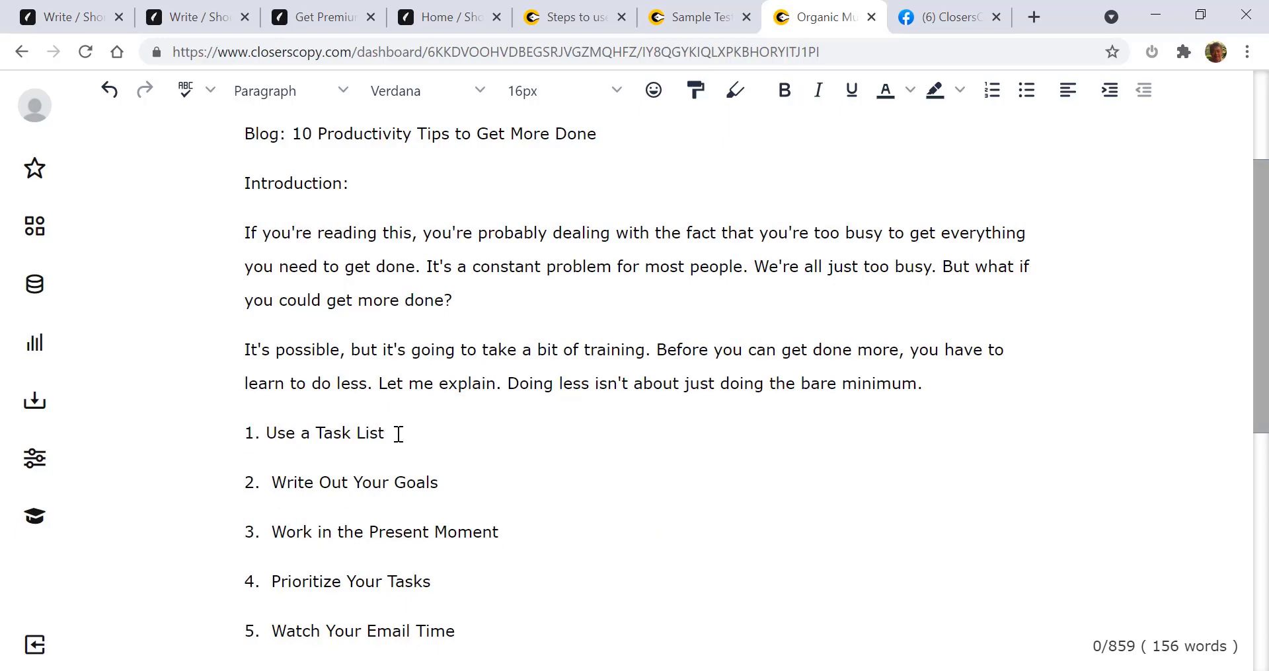
- Remove the number before "Use a Task List" and format the line as Header 2
mouse_move(386, 434)
left_mouse_down()
mouse_move(277, 433)
mouse_move(386, 433)
left_mouse_up()
key("BackSpace")
key("BackSpace")
key("BackSpace")
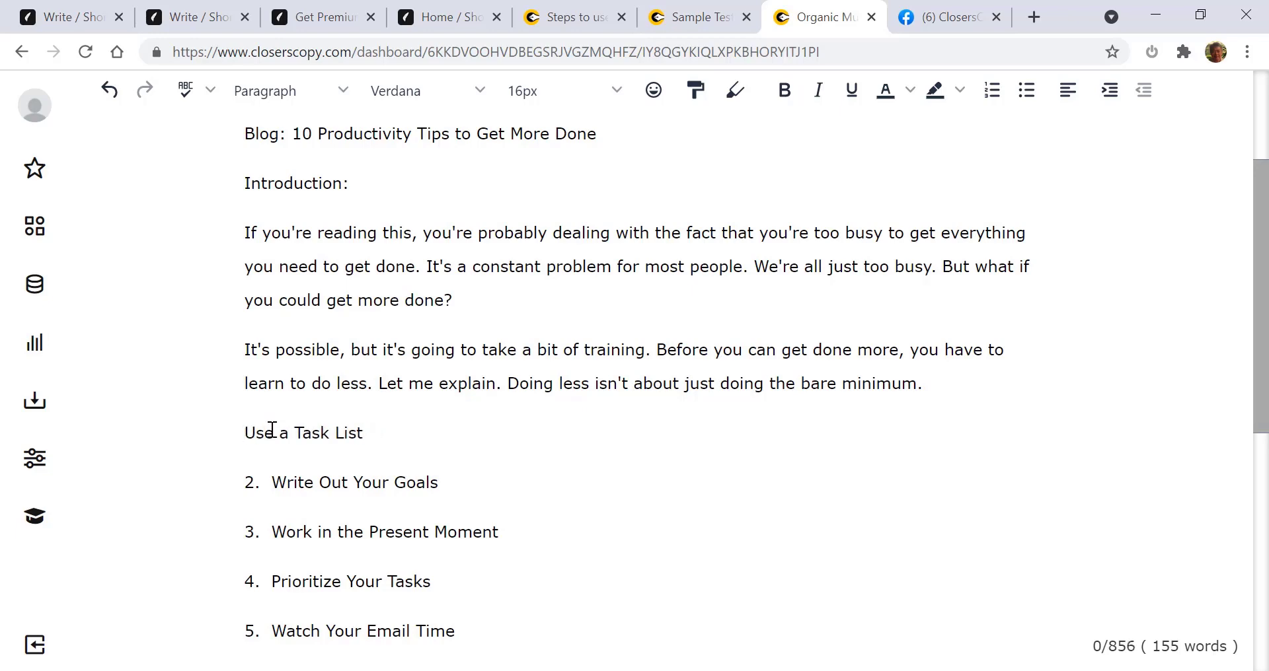
left_click_drag(380, 430, 228, 423)
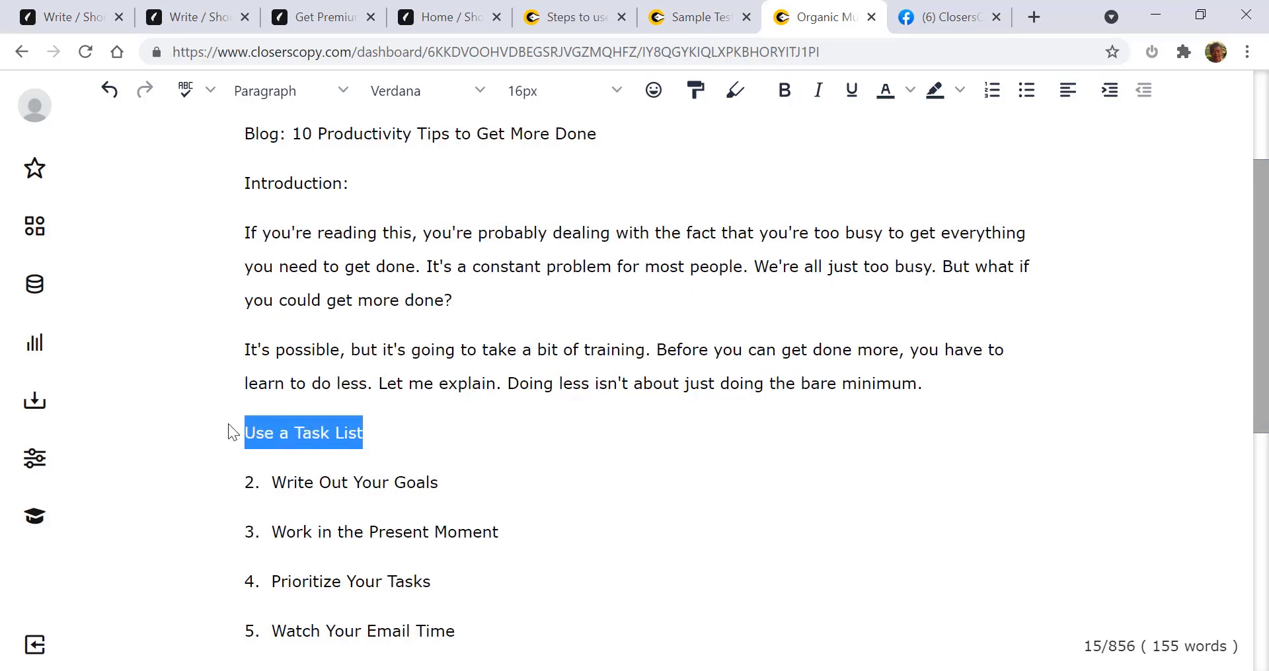
left_click(316, 88)
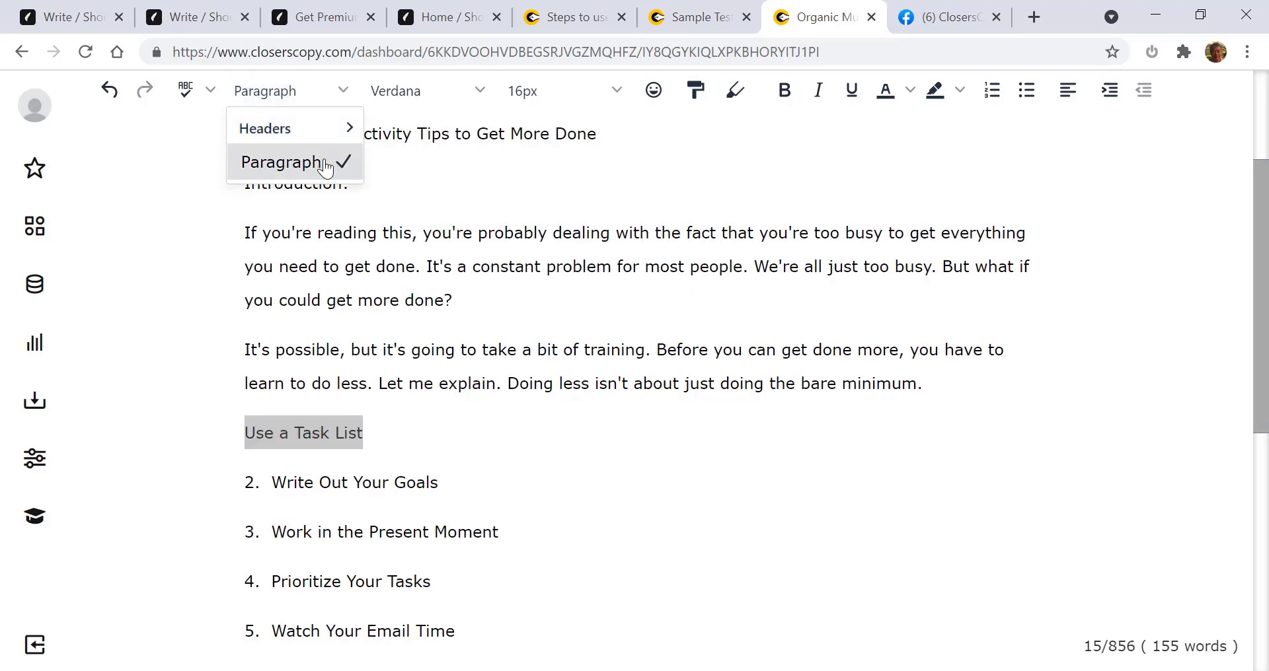
mouse_move(354, 142)
left_click(433, 167)
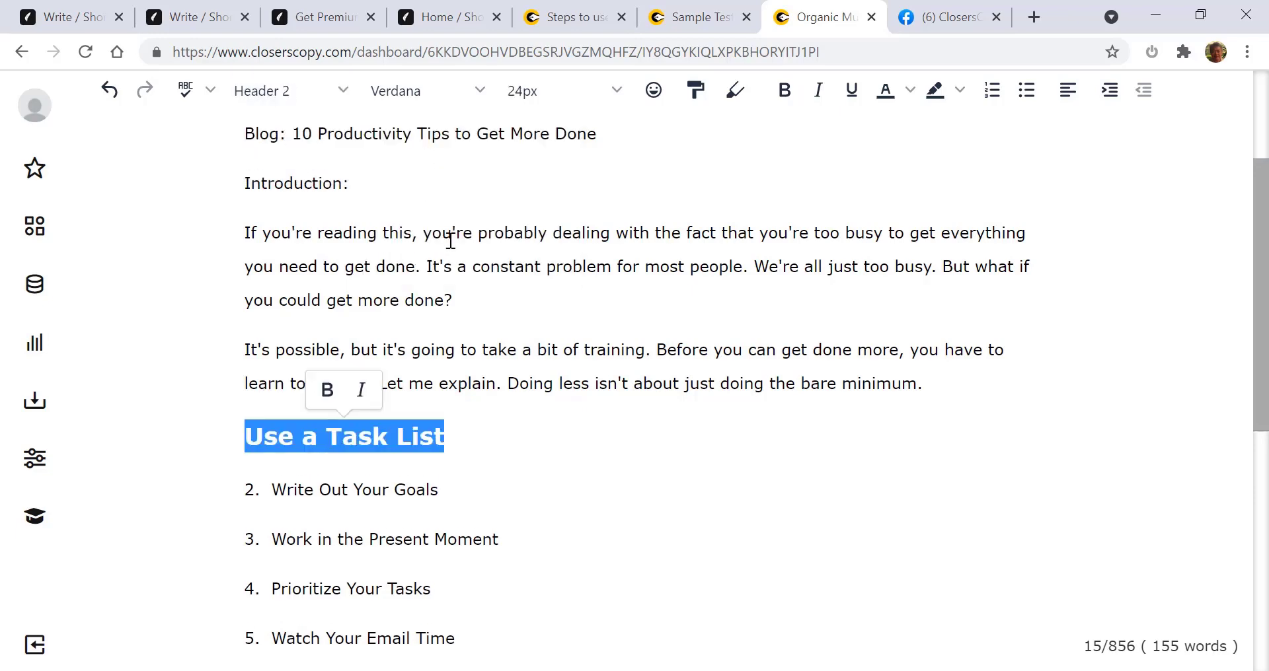
left_click(509, 438)
- Format the "Introduction:" line as Header 2
scroll(519, 387, "up", 3)
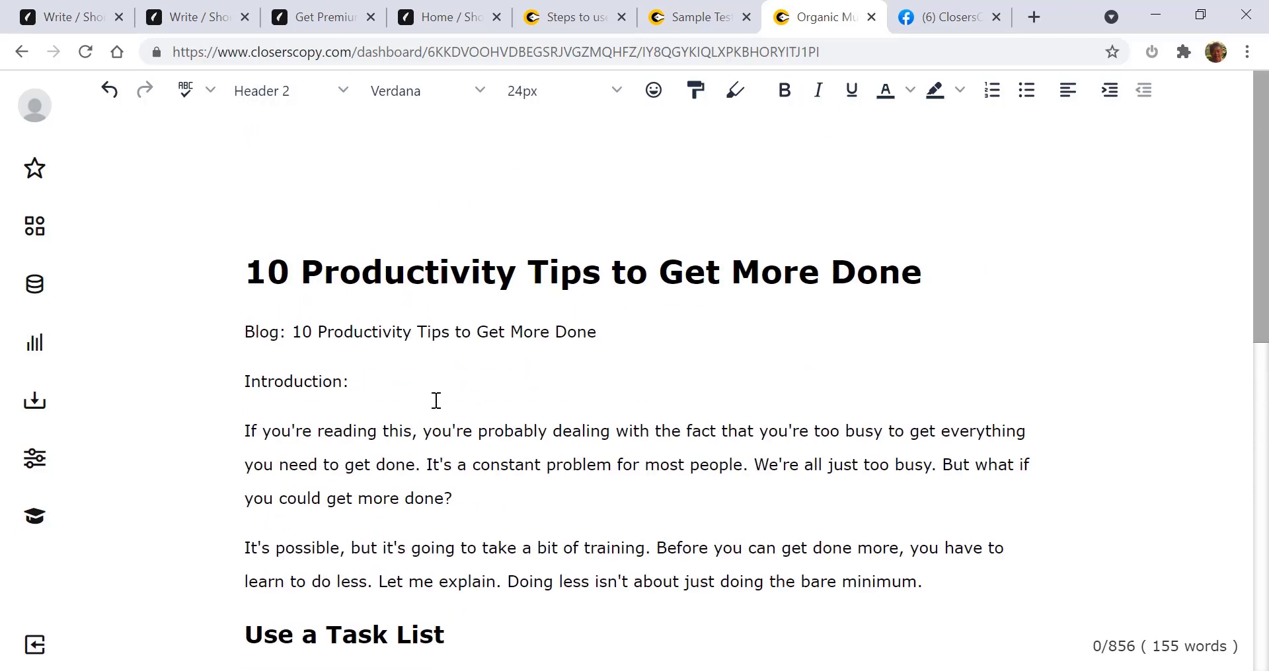
left_click(342, 383)
left_click_drag(343, 383, 232, 381)
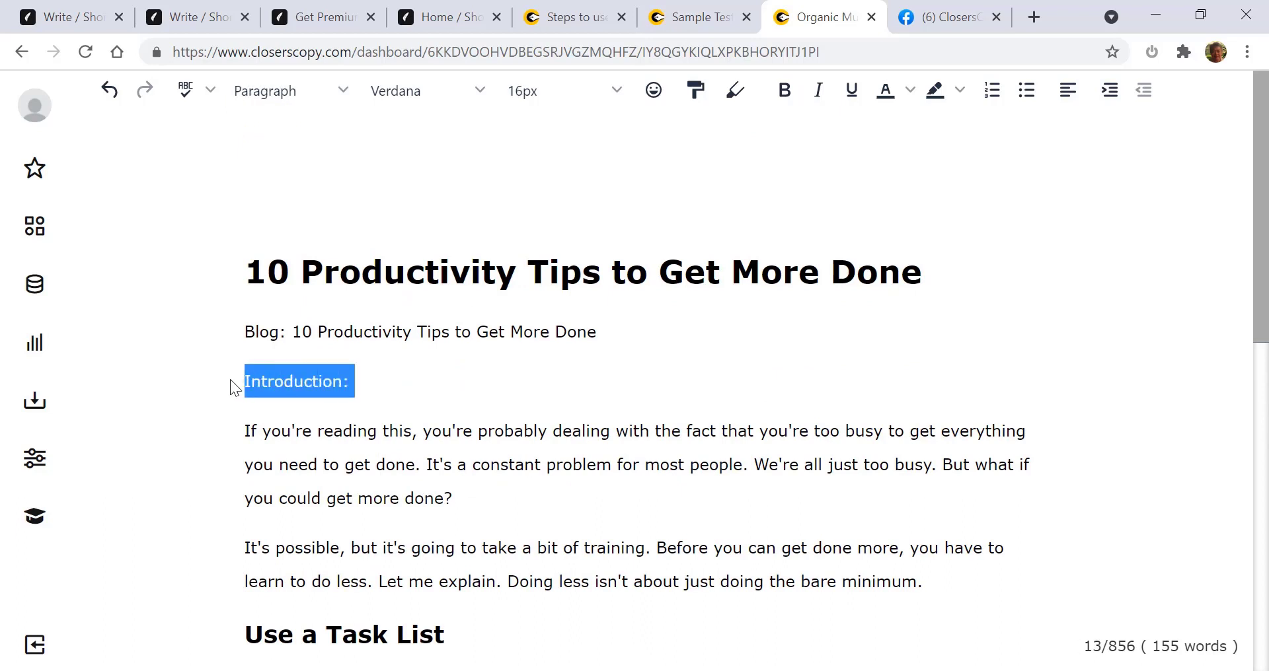
left_click(338, 90)
mouse_move(340, 133)
left_click(367, 161)
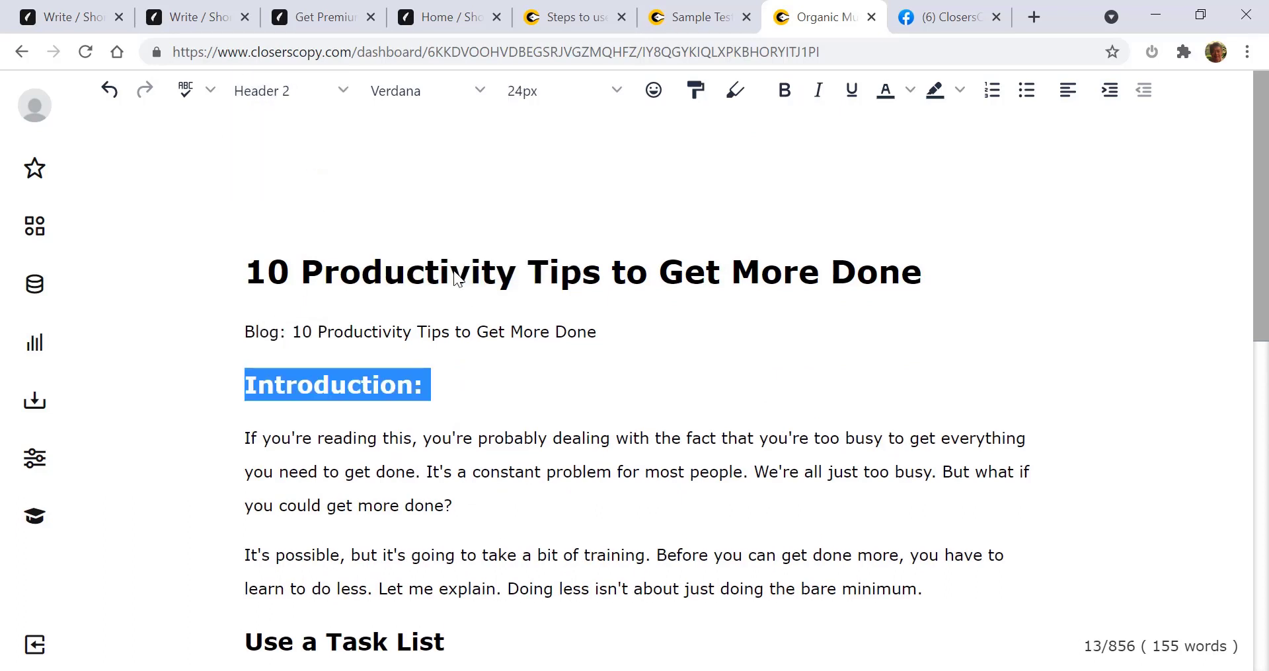
- Remove the colon from the "Introduction" heading and delete the entire "Blog:" line above it
left_click(463, 380)
key("BackSpace")
key("BackSpace")
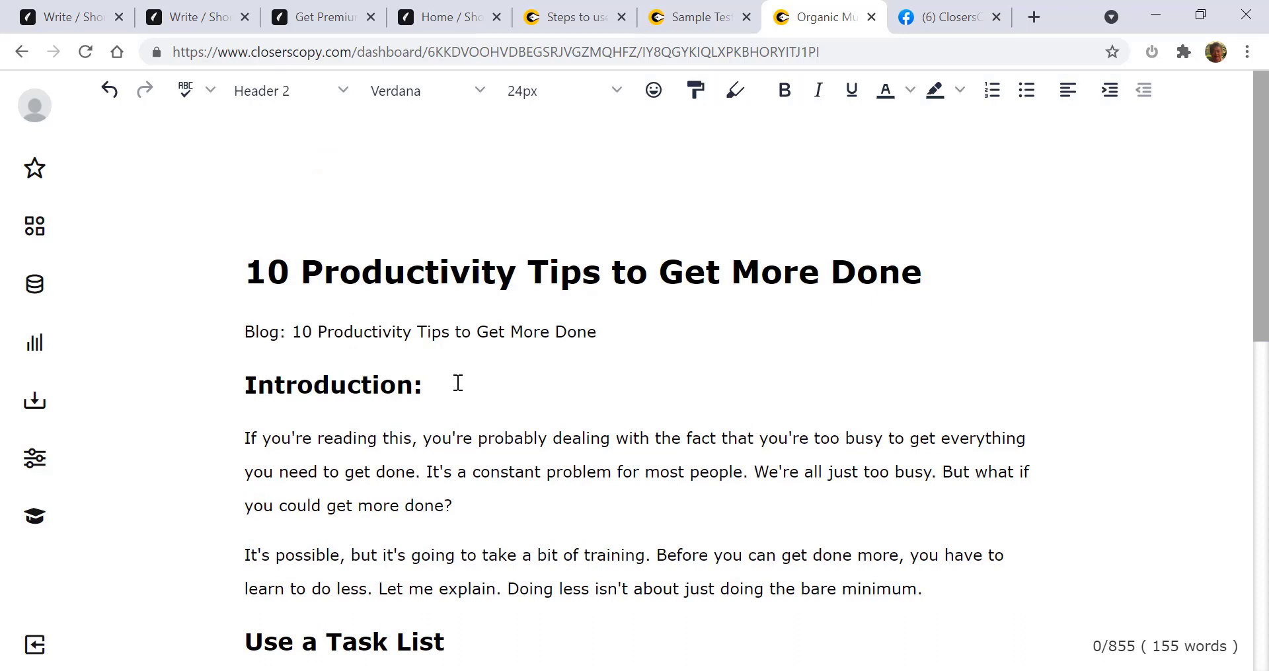
key("BackSpace")
left_click_drag(611, 332, 168, 329)
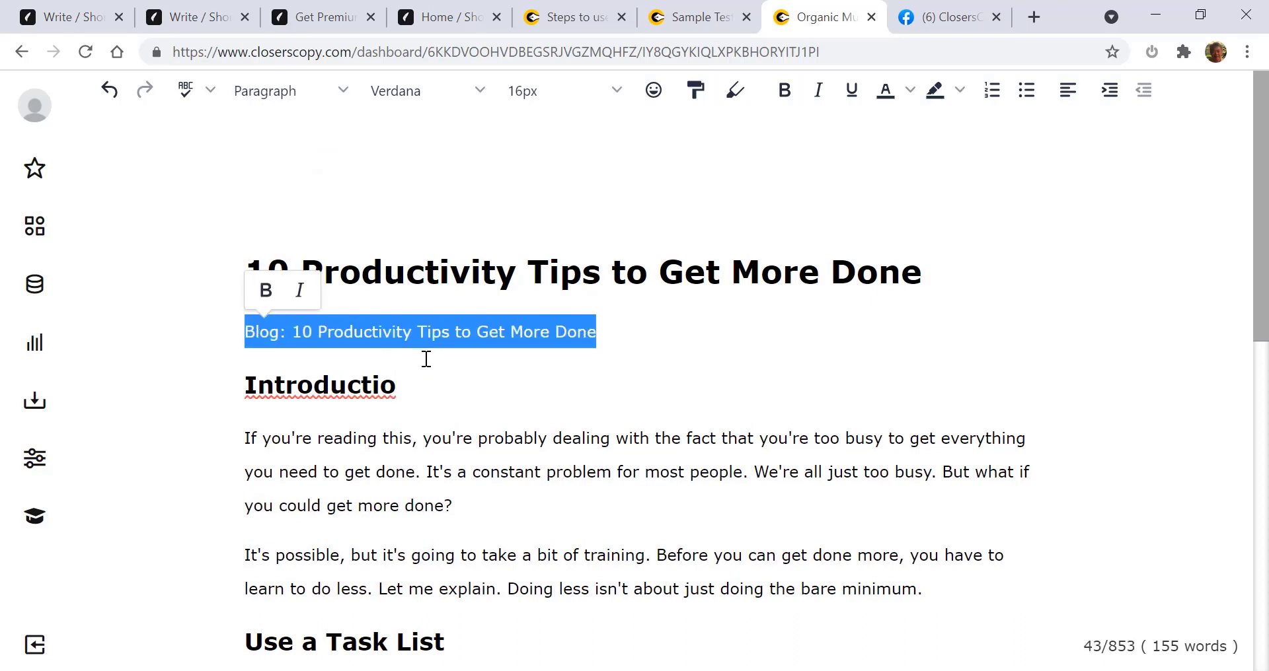
key("BackSpace")
left_click(399, 383)
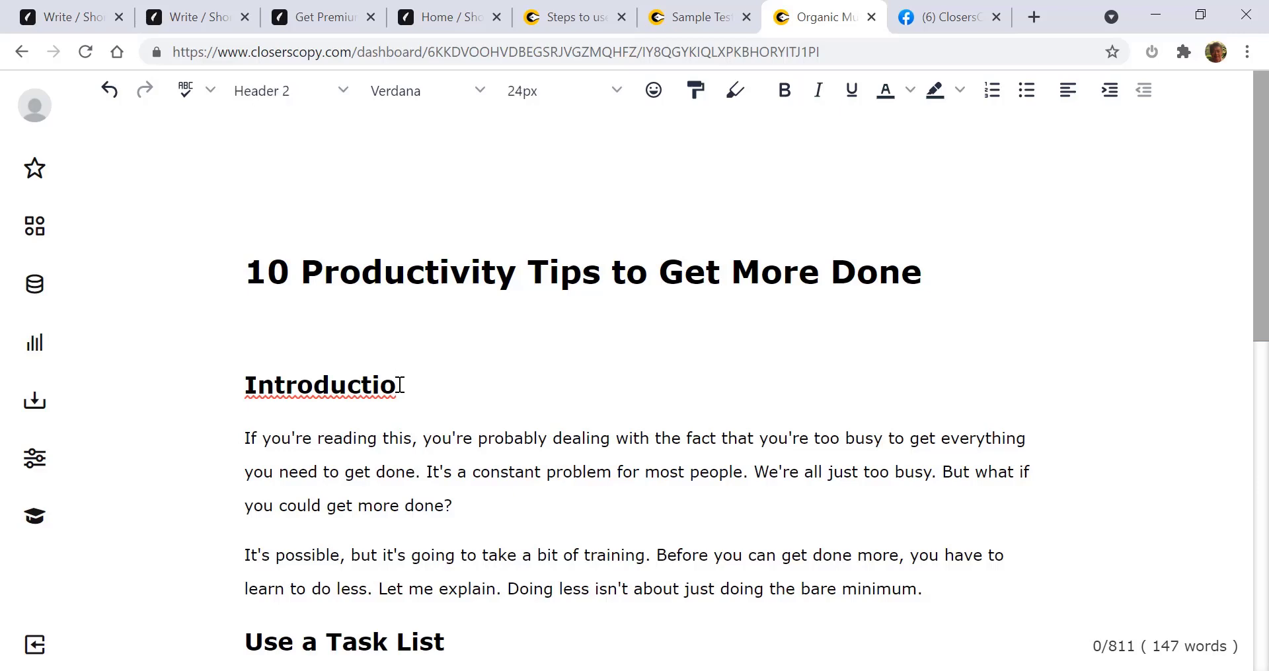
type("n")
left_click(286, 329)
key("Delete")
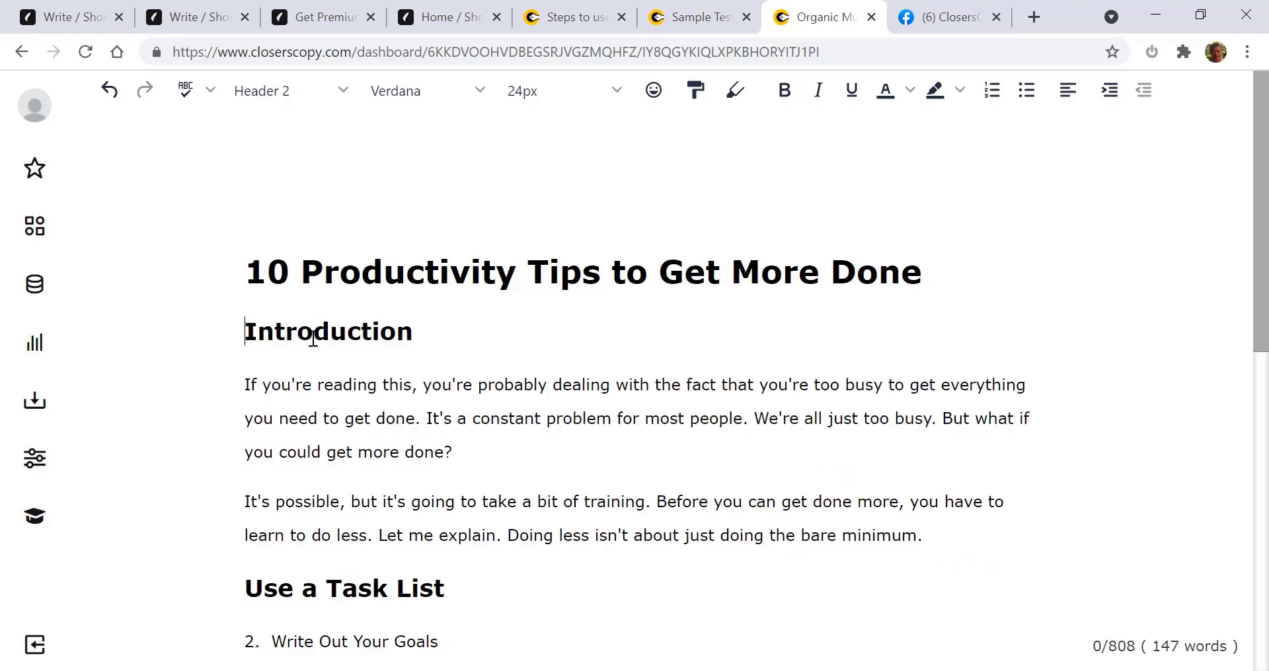
- Extend the first tip's heading to "Use a Task List To Plan"
scroll(518, 436, "down", 1)
scroll(527, 461, "down", 1)
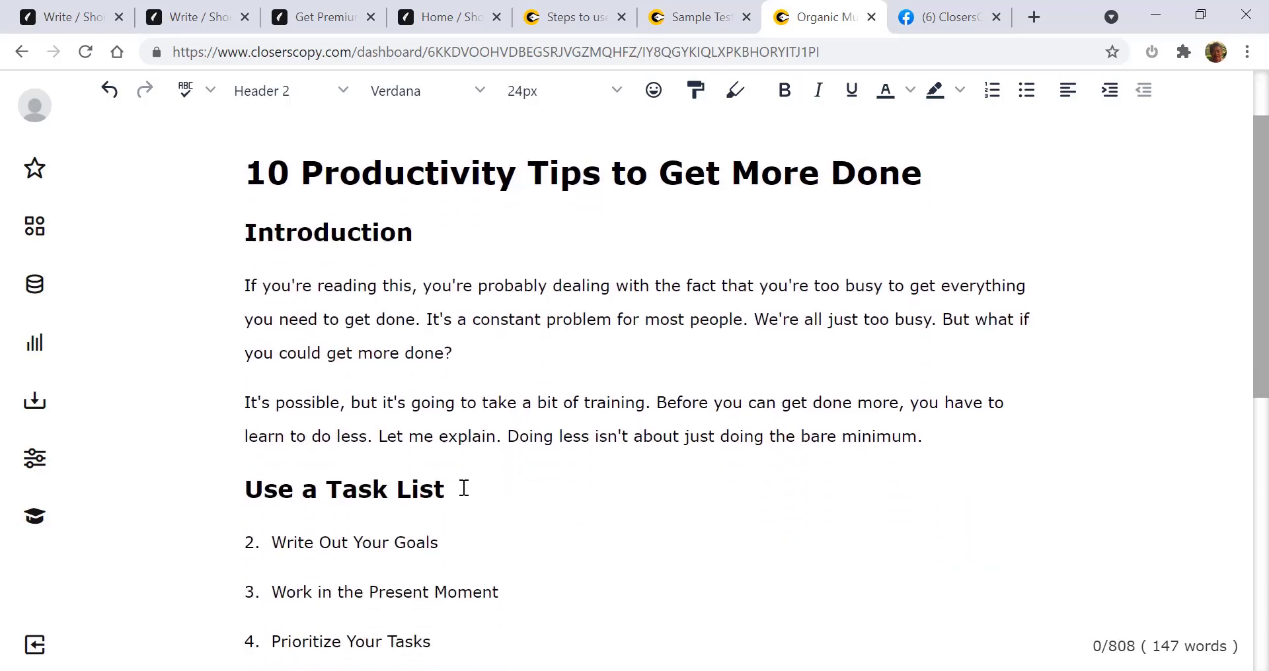
left_click_drag(445, 489, 244, 481)
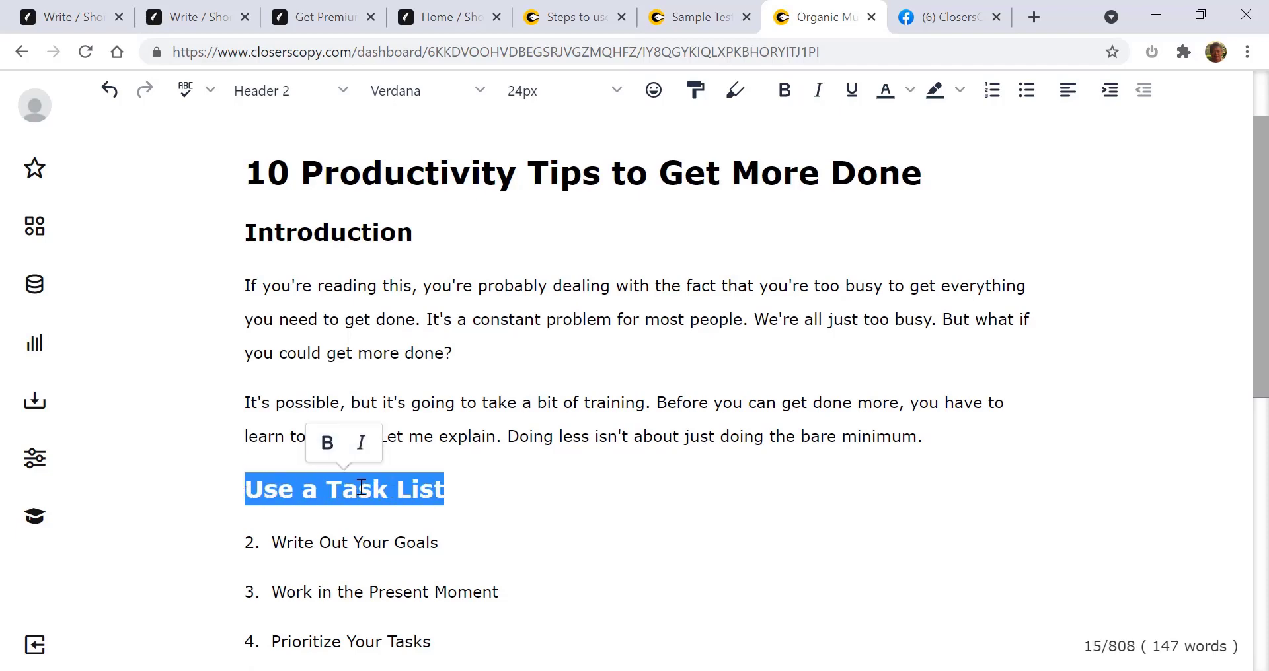
left_click(480, 493)
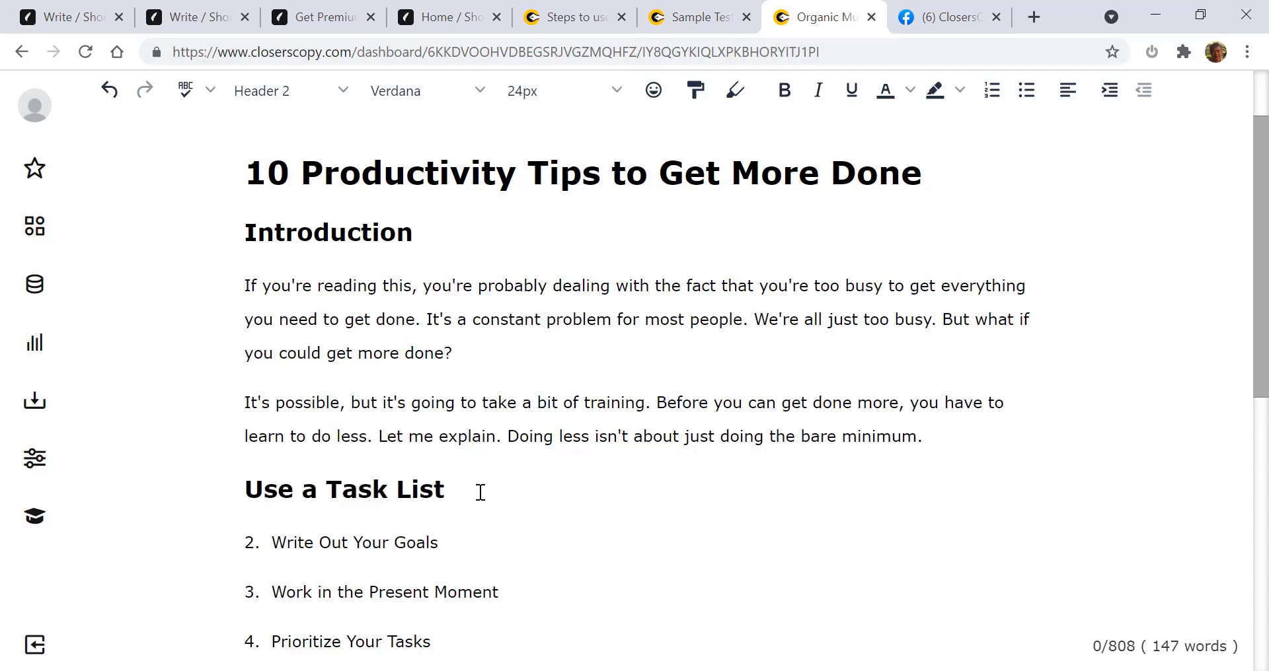
type("To Plan")
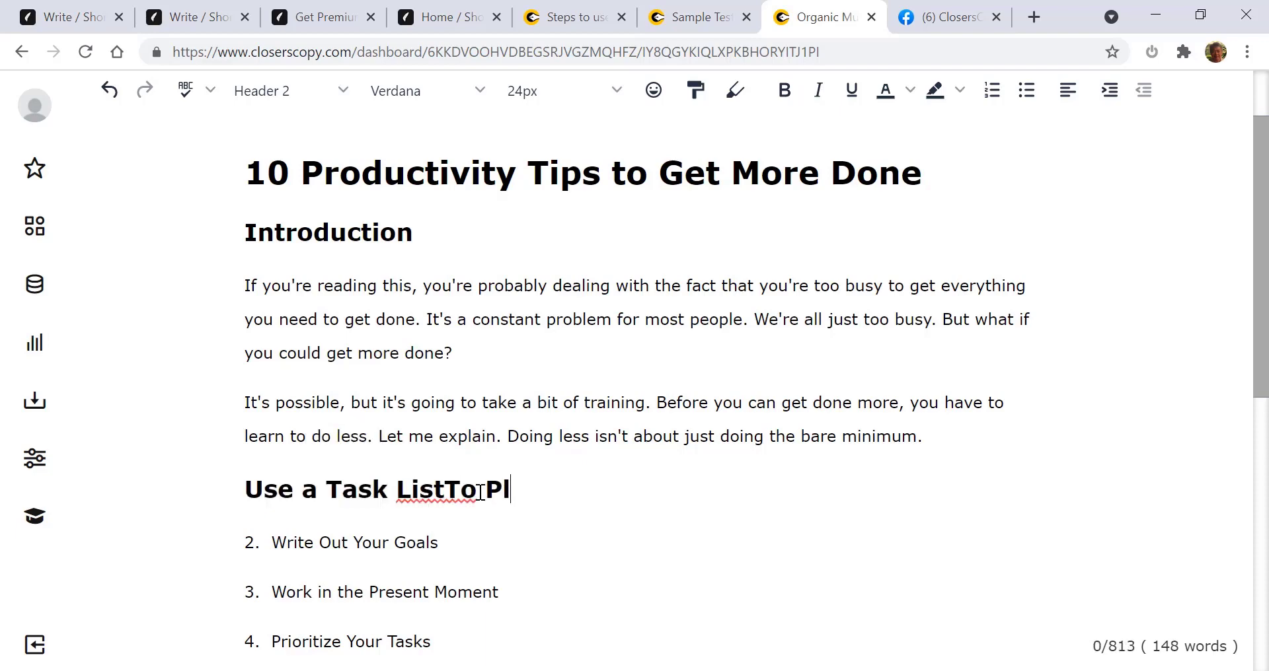
key("BackSpace")
key("BackSpace")
key("BackSpace")
key("BackSpace")
key("BackSpace")
key("BackSpace")
key("BackSpace")
key("BackSpace")
type("To Plan")
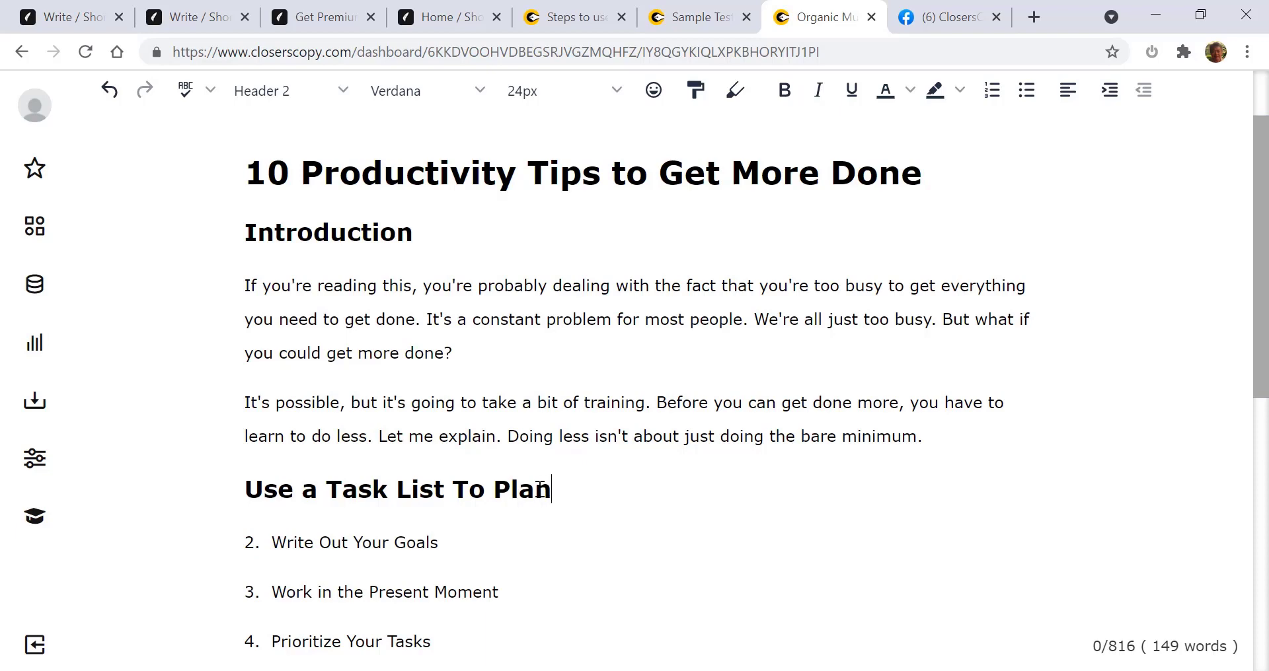
- Expand the two introduction paragraphs together with the first tip's heading to generate that tip's body text
left_click_drag(554, 492, 251, 288)
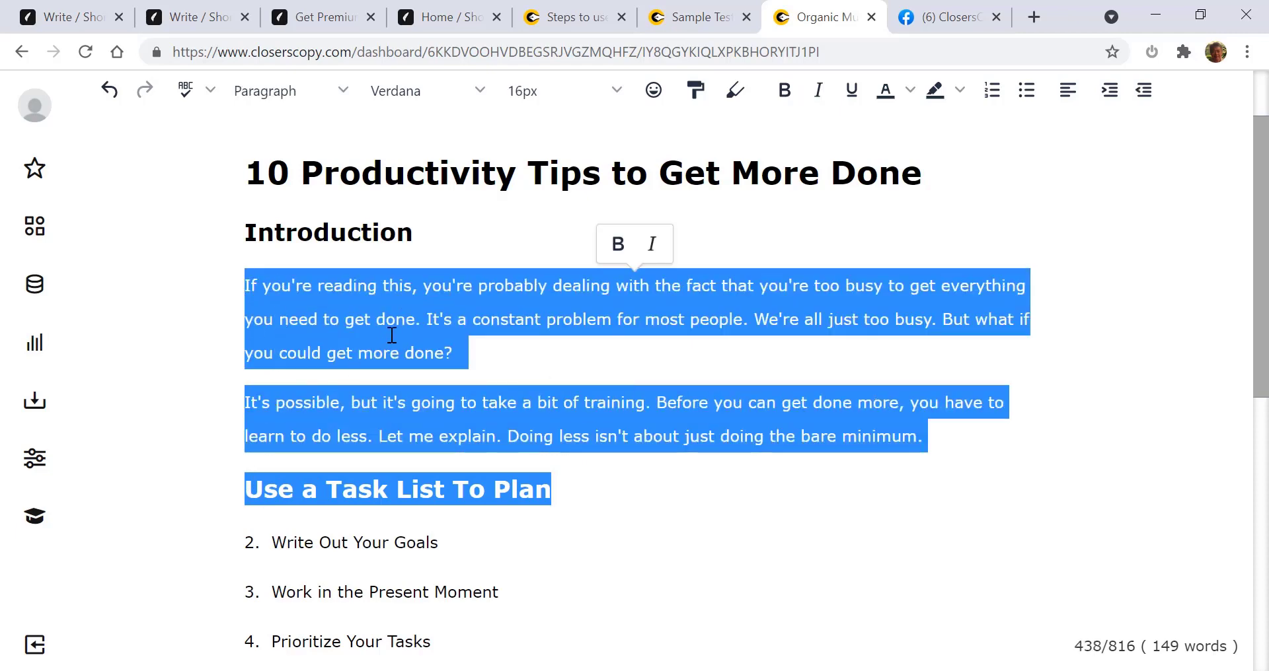
right_click(415, 337)
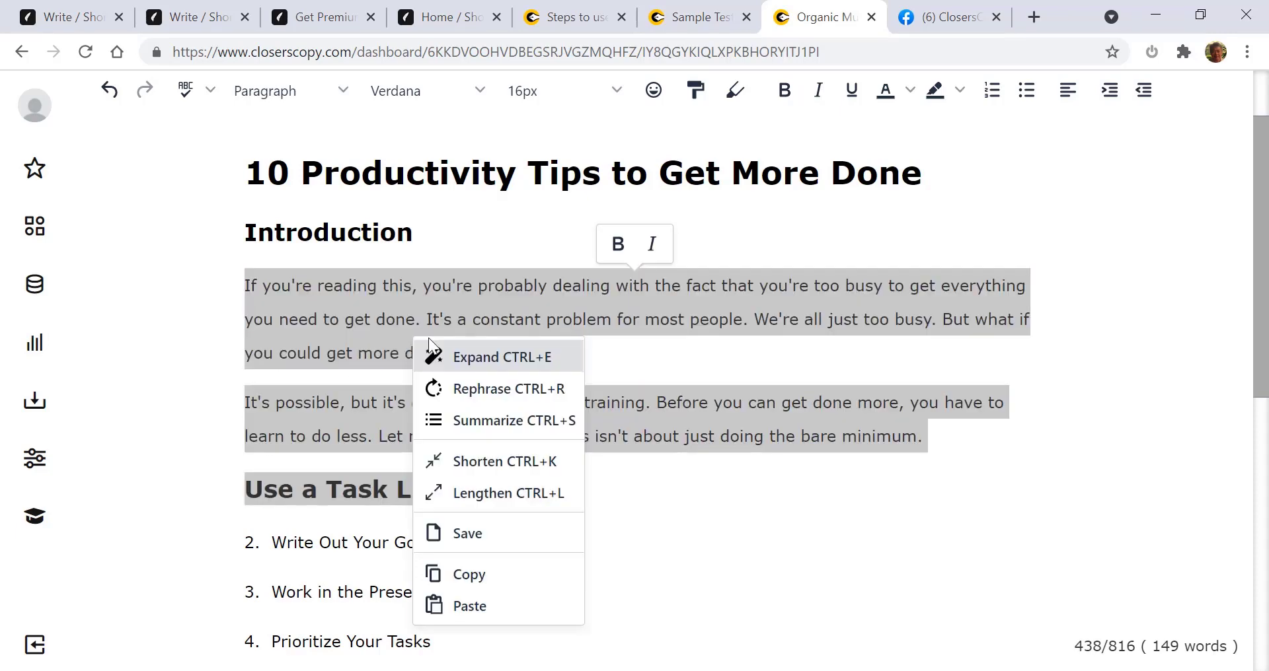
left_click(514, 364)
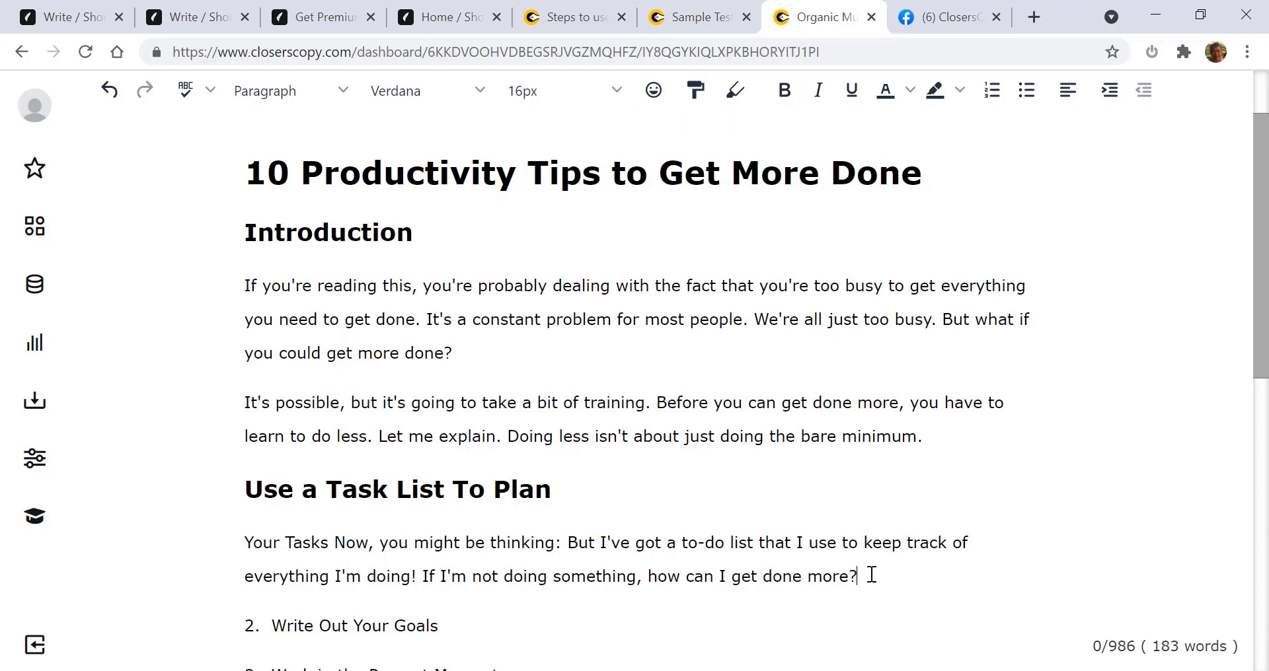
- Expand the "Use a Task List To Plan" heading together with its paragraph to generate a second paragraph for that tip
left_click_drag(865, 576, 240, 490)
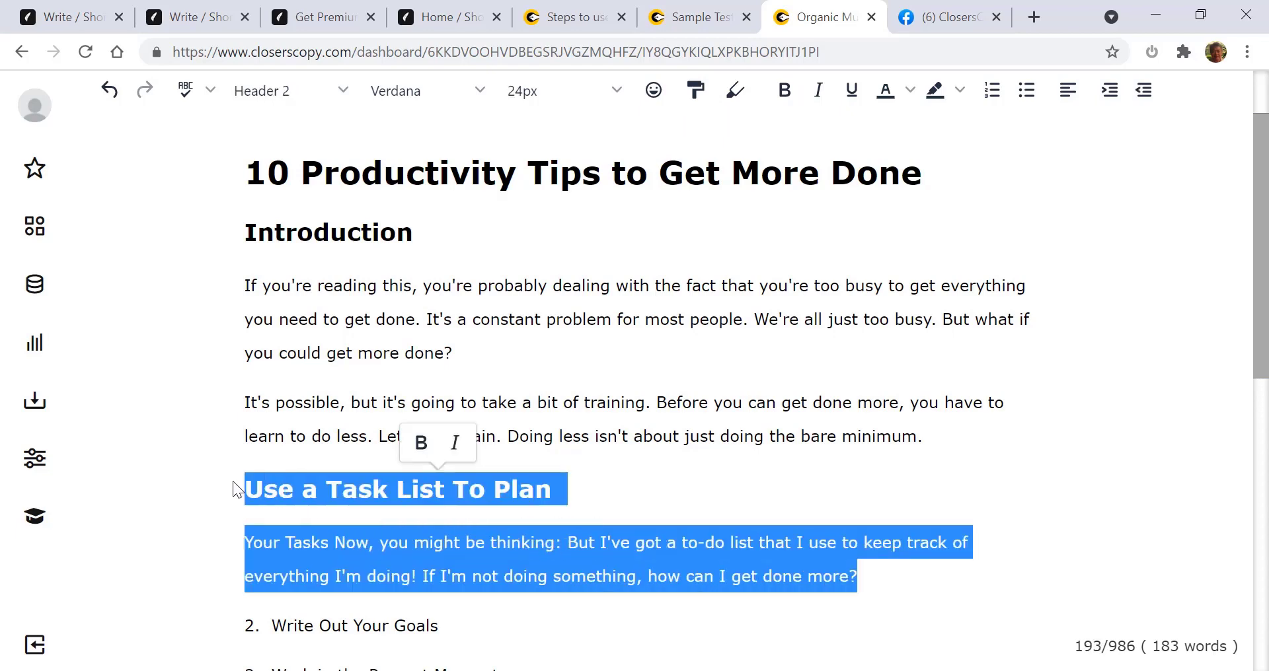
right_click(374, 491)
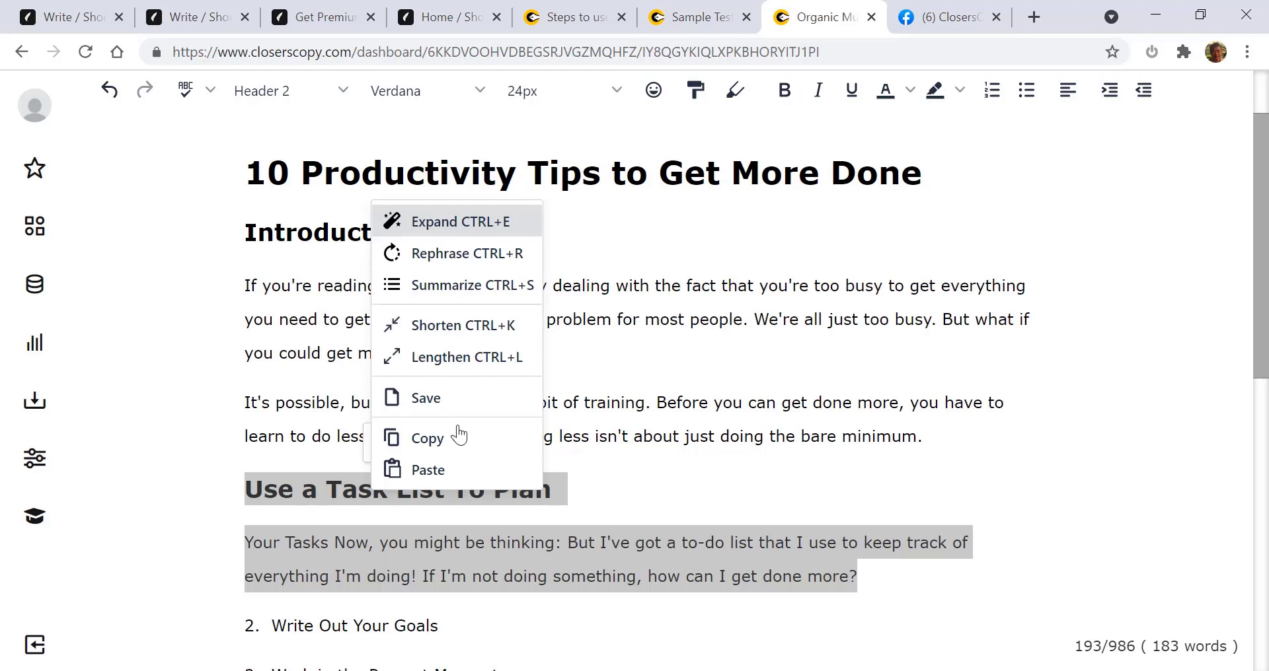
left_click(454, 224)
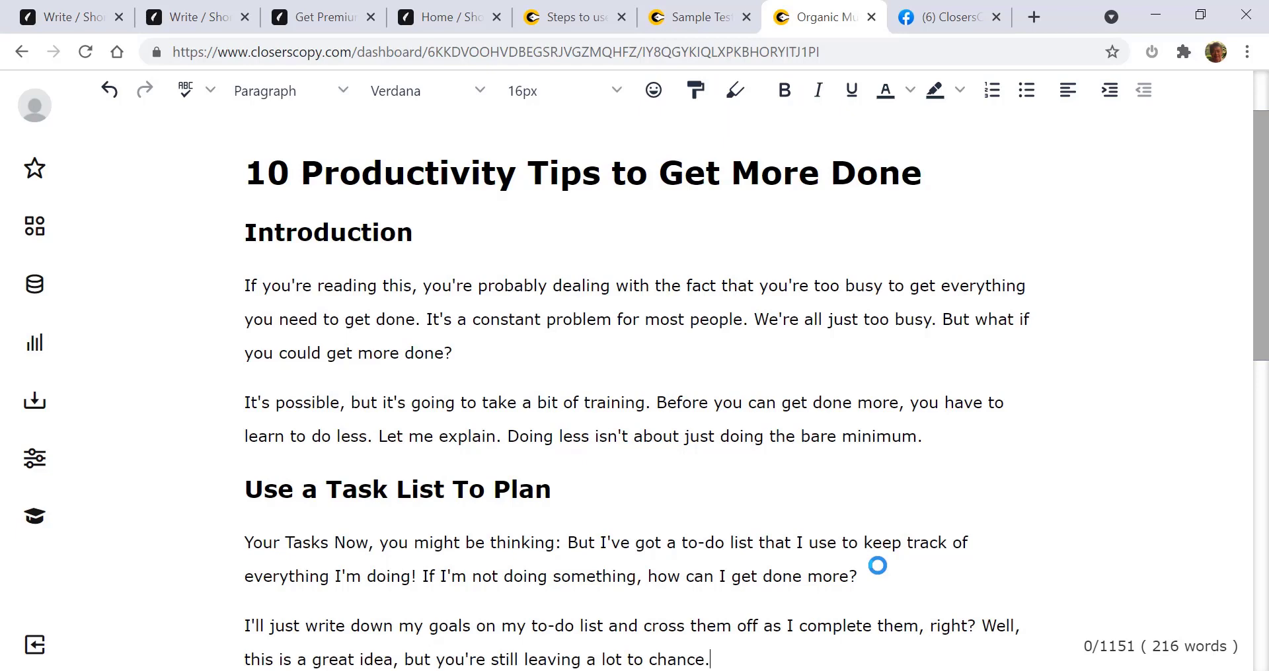
- Try expanding only the paragraph beginning "I'll just write down my goals" to add more text to the first tip
scroll(879, 567, "down", 3)
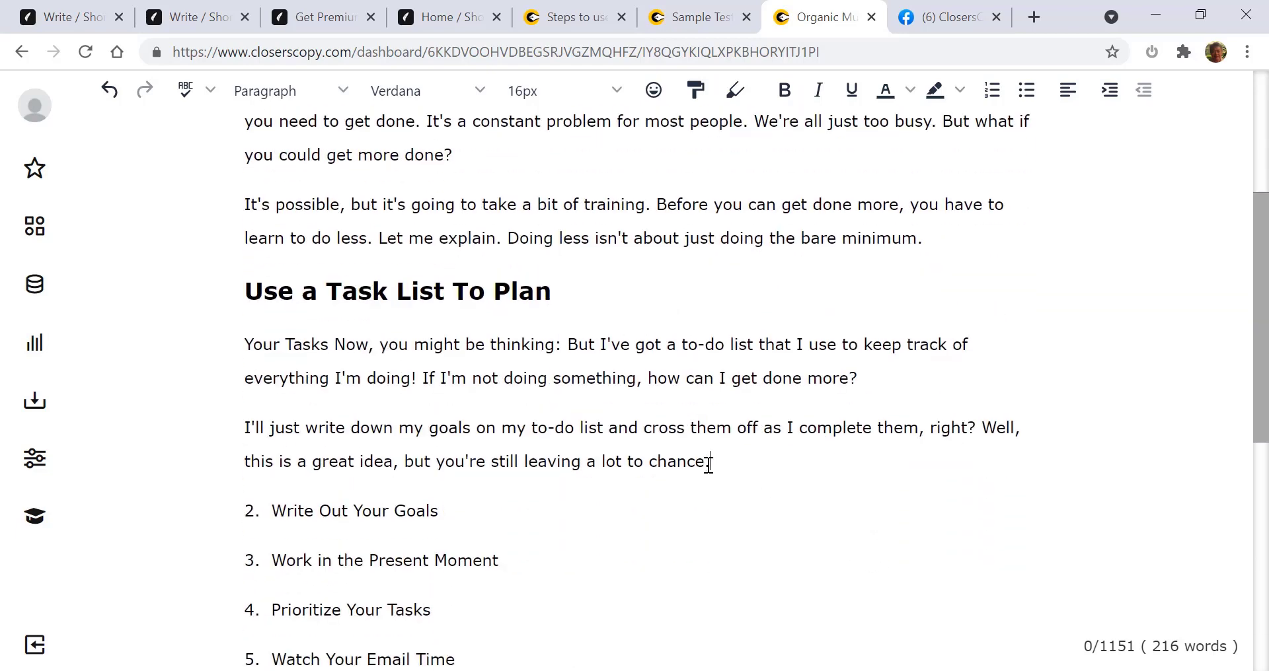
left_click_drag(709, 462, 240, 428)
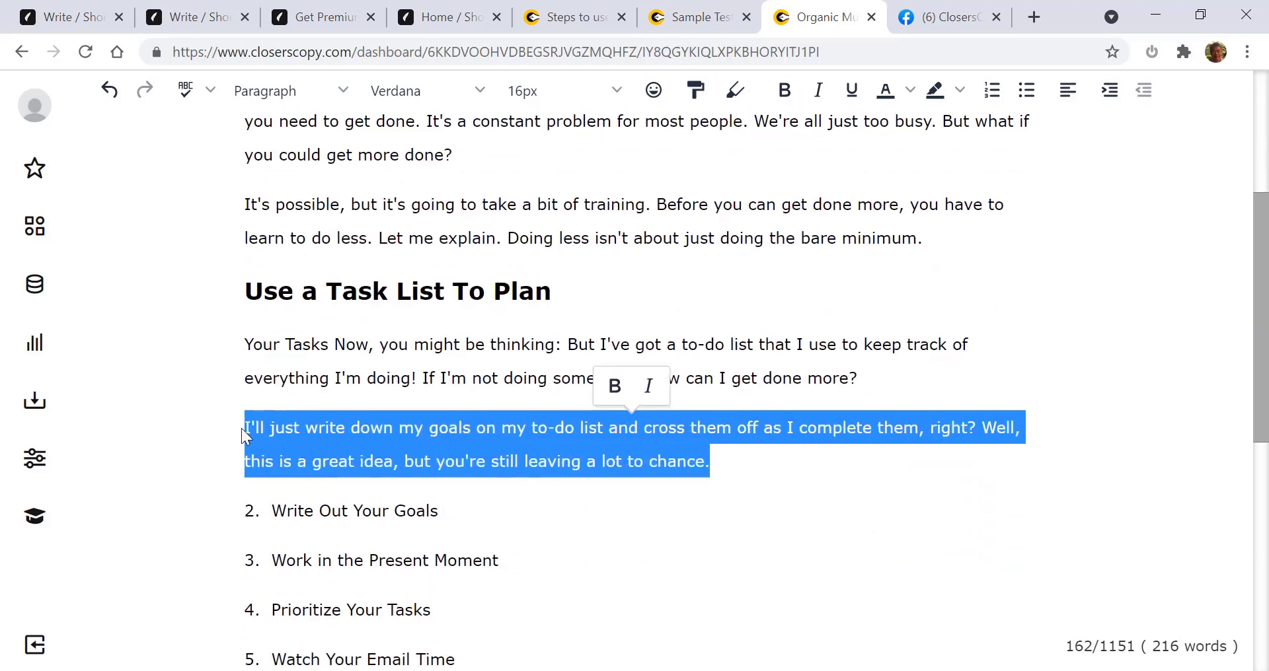
right_click(380, 429)
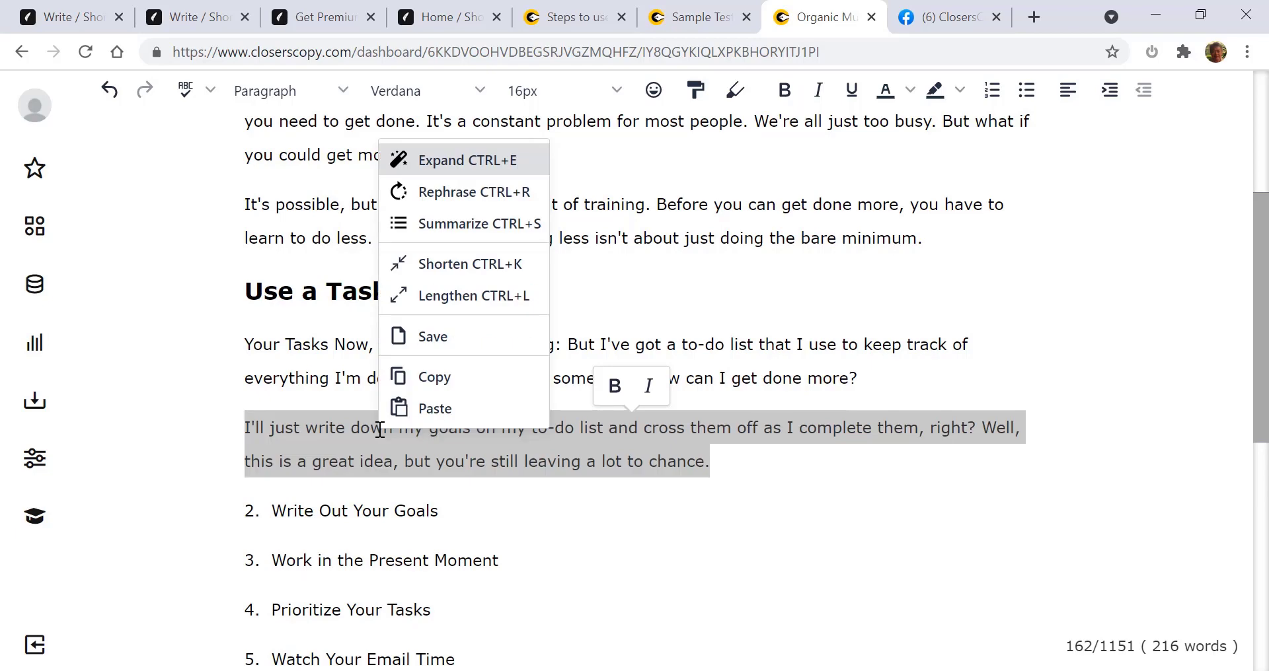
left_click(497, 165)
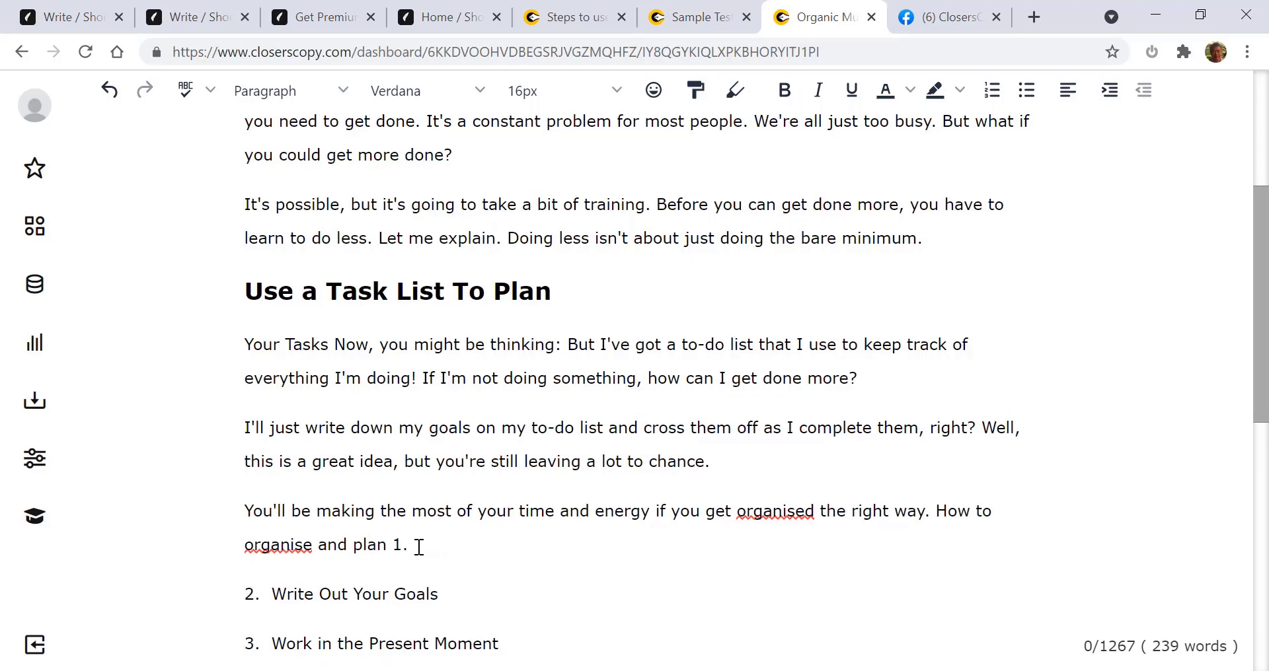
- Delete the generated paragraph beginning "You'll be making the most of your time" along with its empty line
left_click_drag(419, 547, 245, 512)
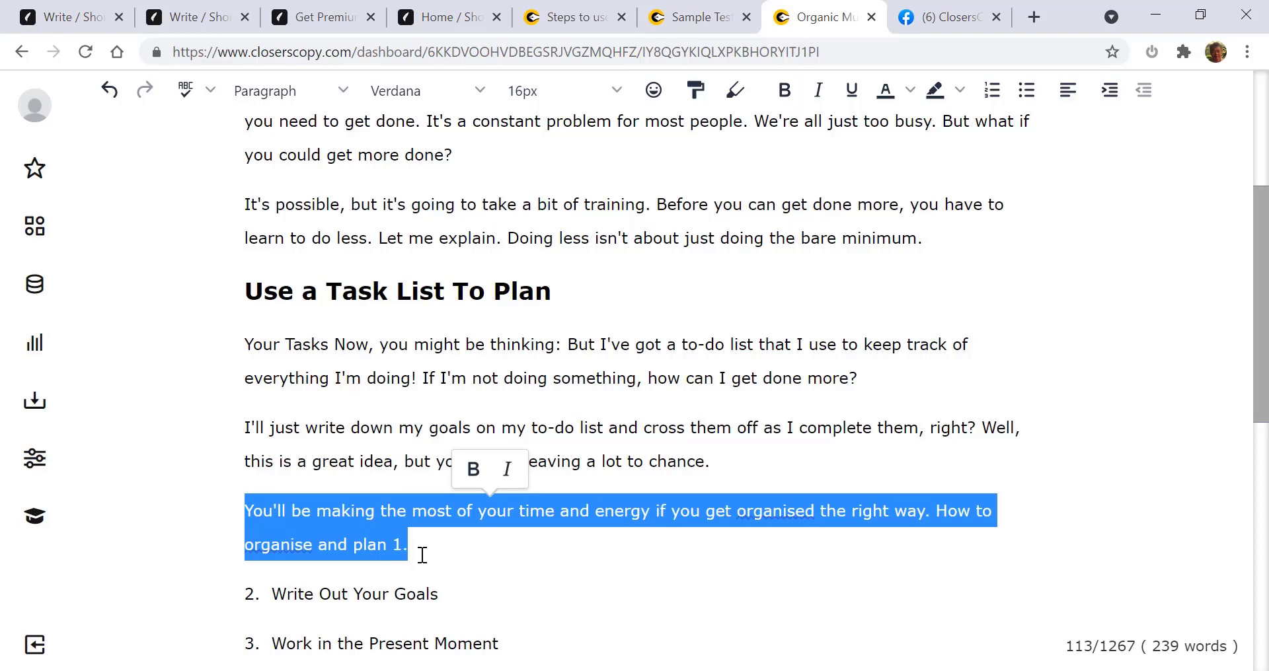
key("BackSpace")
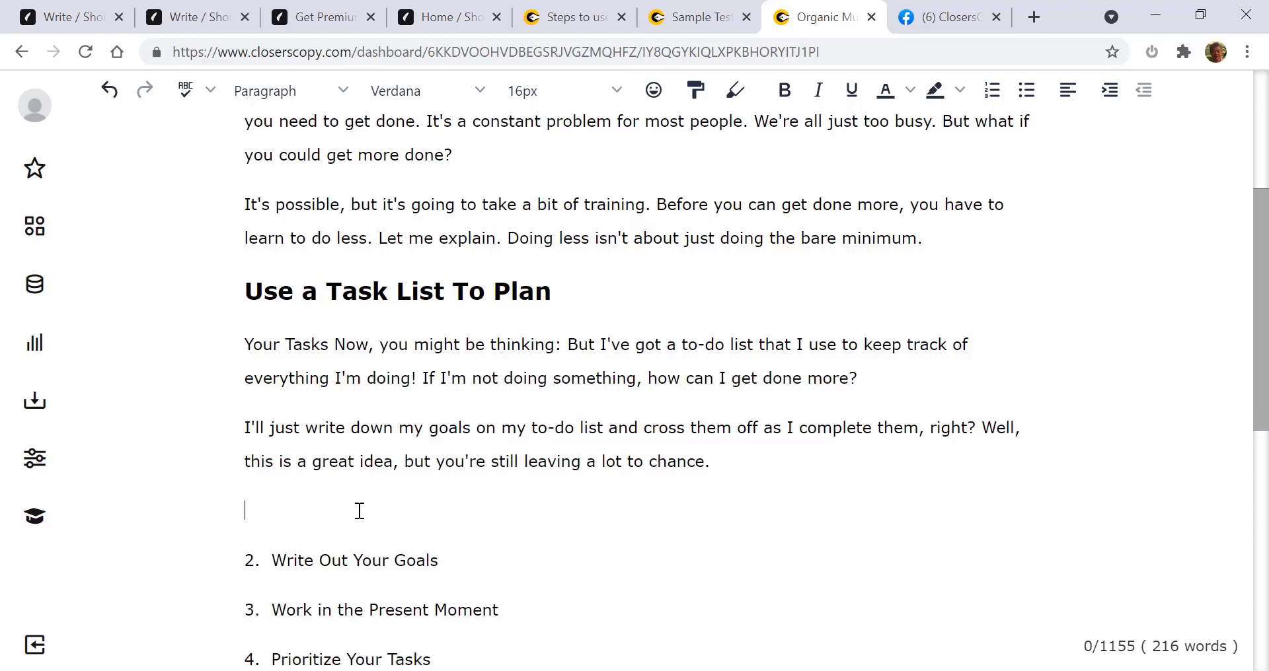
key("Delete")
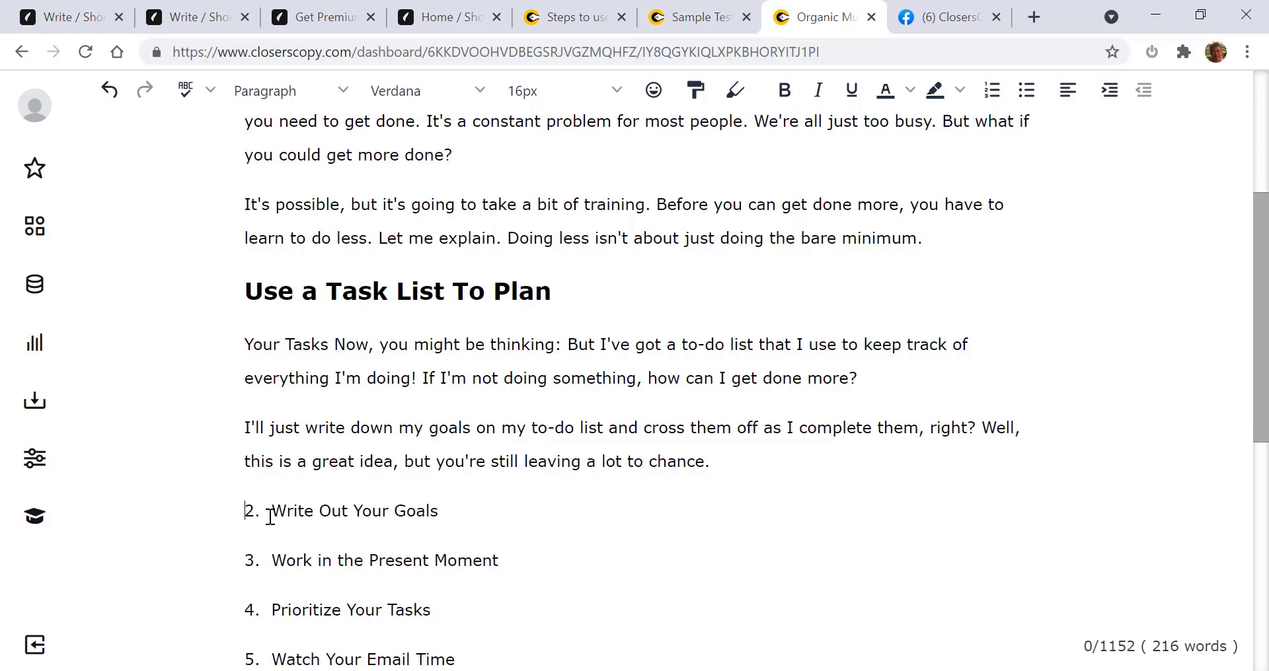
- Remove the number from the "Write Out Your Goals" line and format it as Header 2
left_click_drag(275, 511, 228, 509)
key("BackSpace")
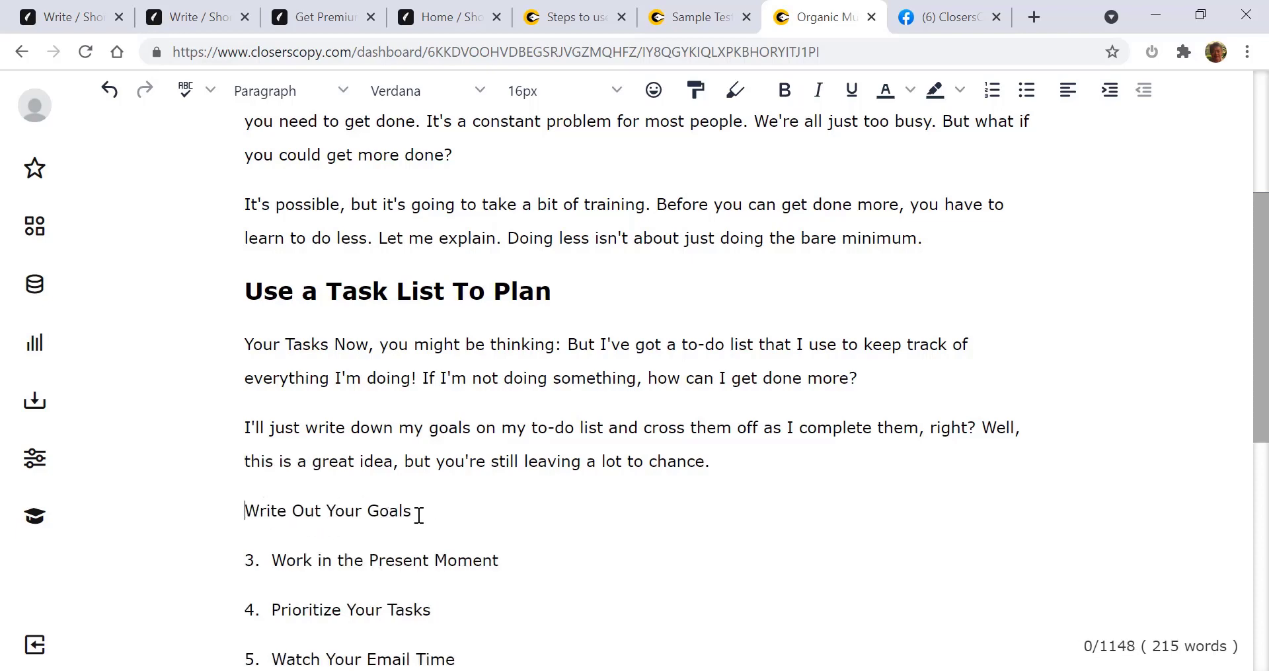
left_click_drag(417, 514, 207, 510)
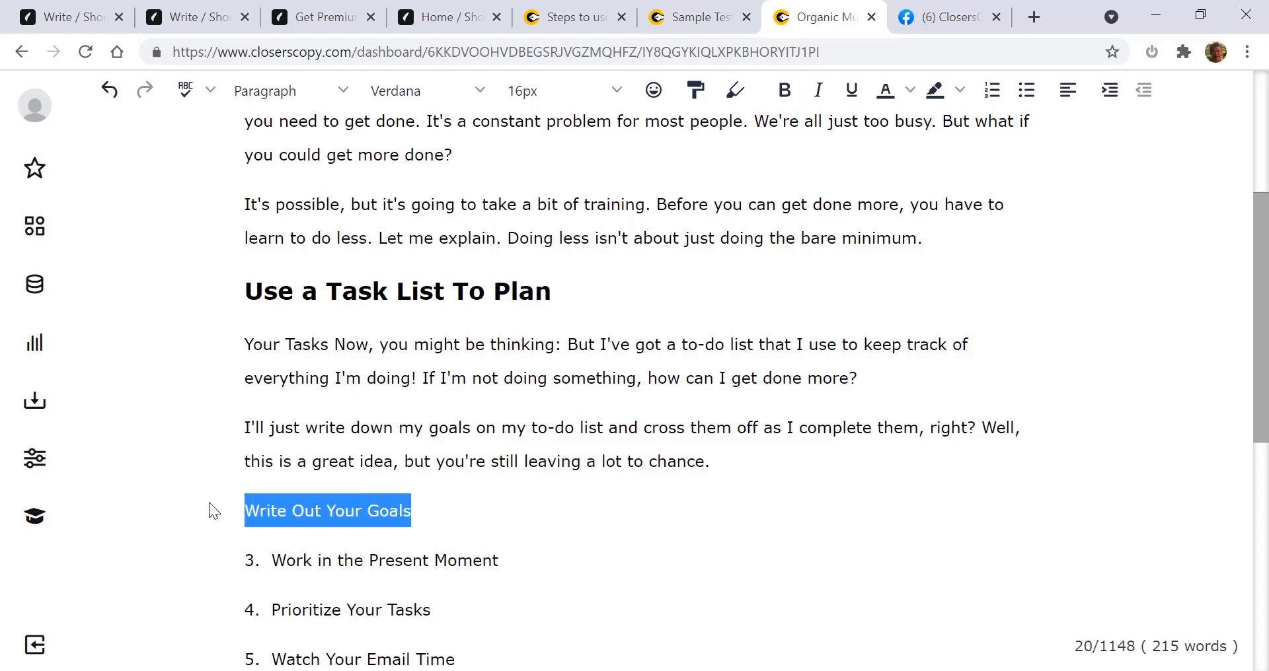
left_click(333, 105)
mouse_move(349, 128)
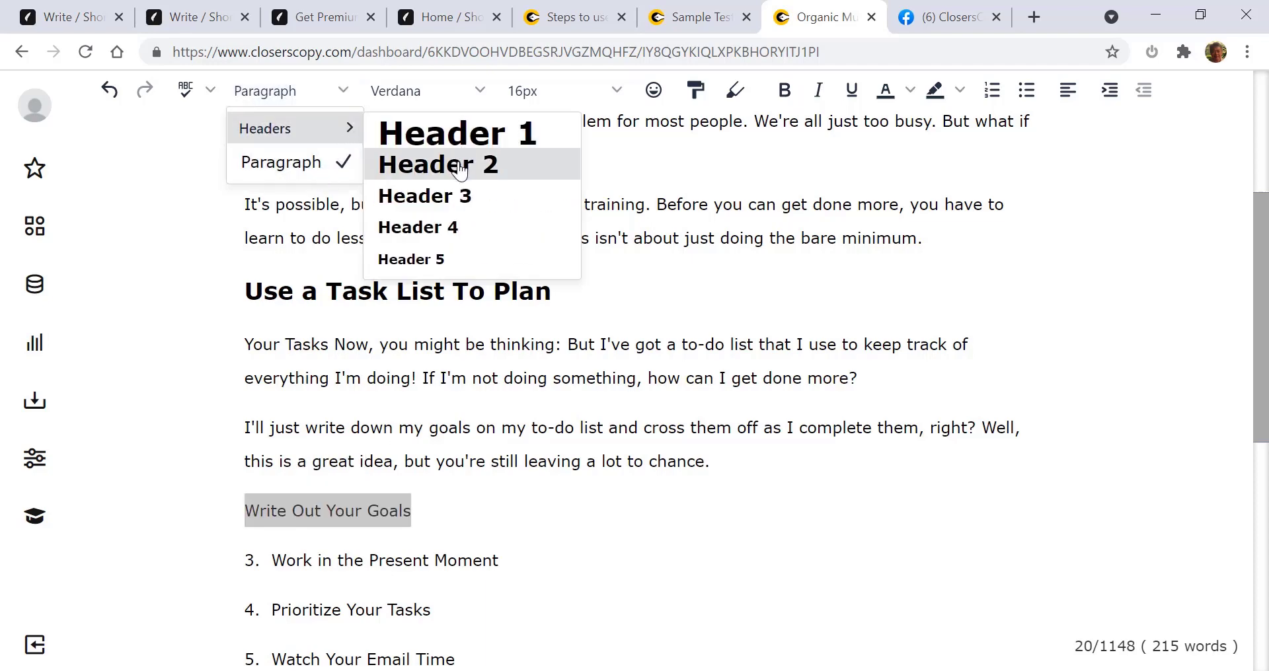
left_click(460, 165)
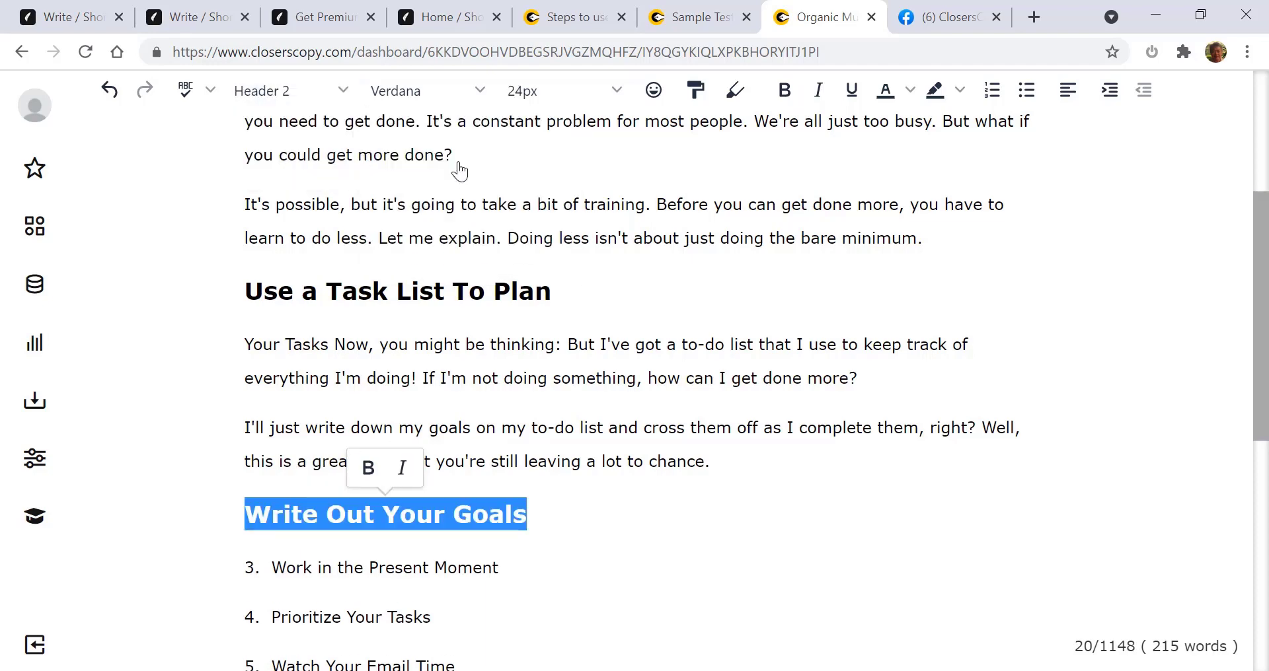
left_click(560, 515)
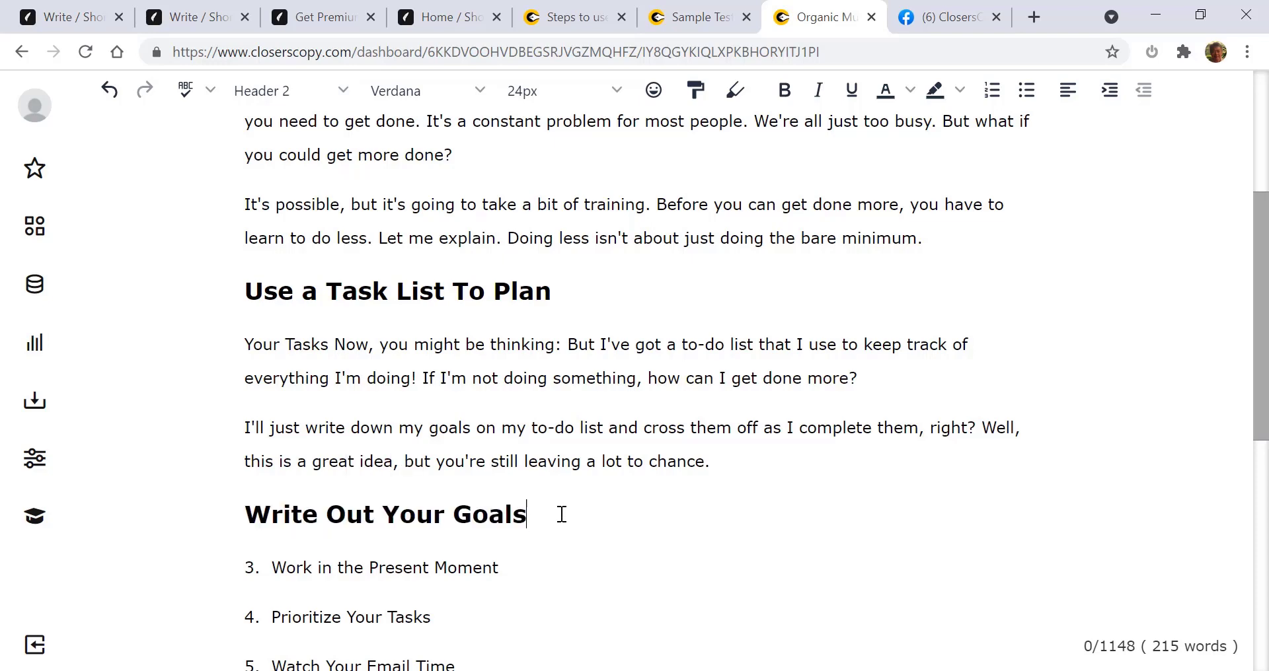
- Expand the "Write Out Your Goals" heading on its own to generate that tip's first paragraph
left_click_drag(561, 513, 238, 513)
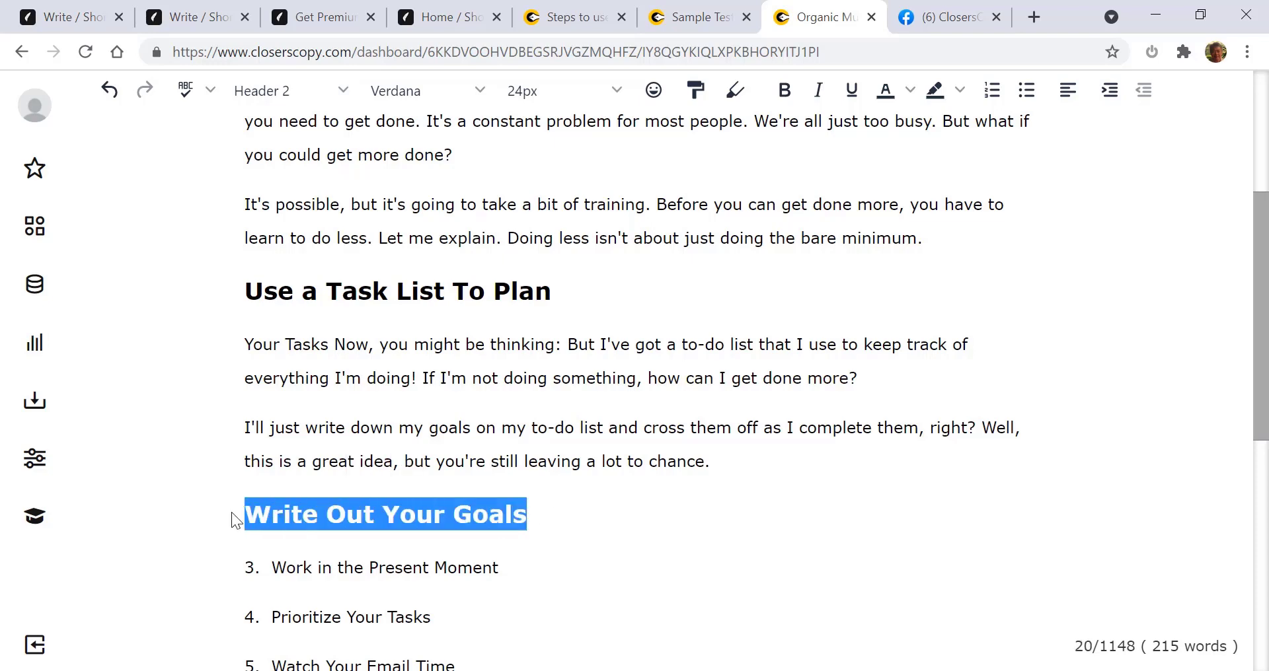
right_click(418, 515)
left_click(497, 250)
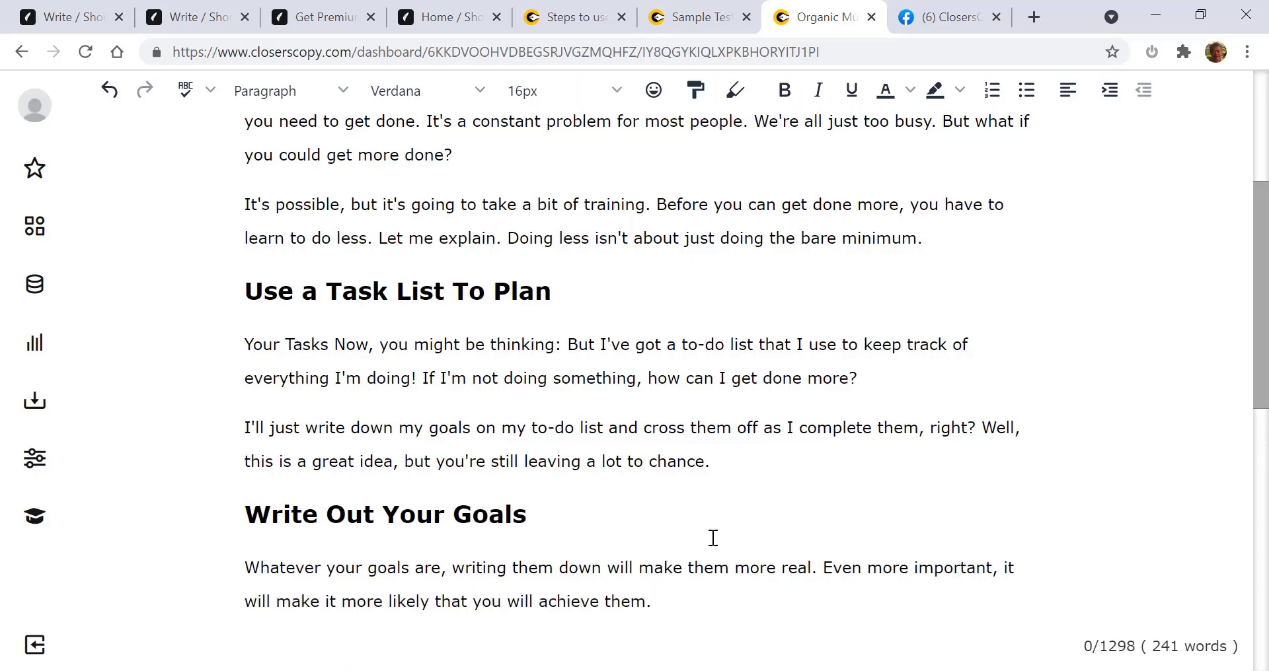
- Expand everything from "Use a Task List To Plan" through the "Write Out Your Goals" paragraph to generate another paragraph on goals
left_click_drag(659, 601, 246, 298)
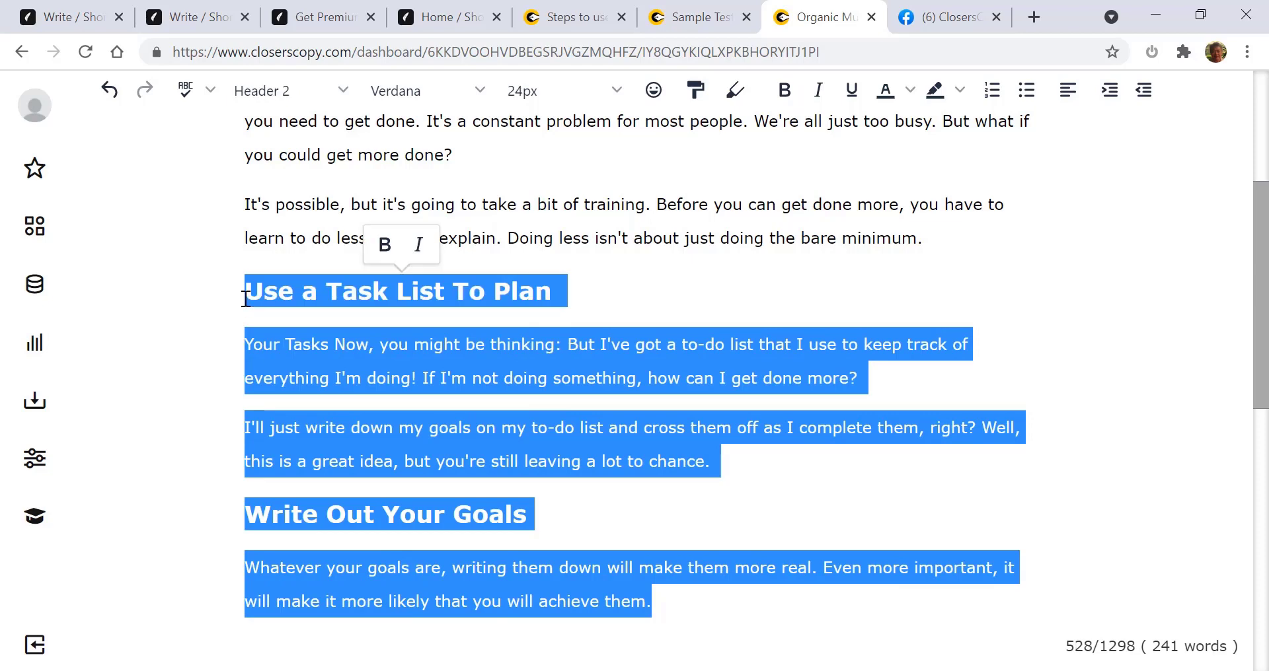
right_click(495, 575)
left_click(564, 308)
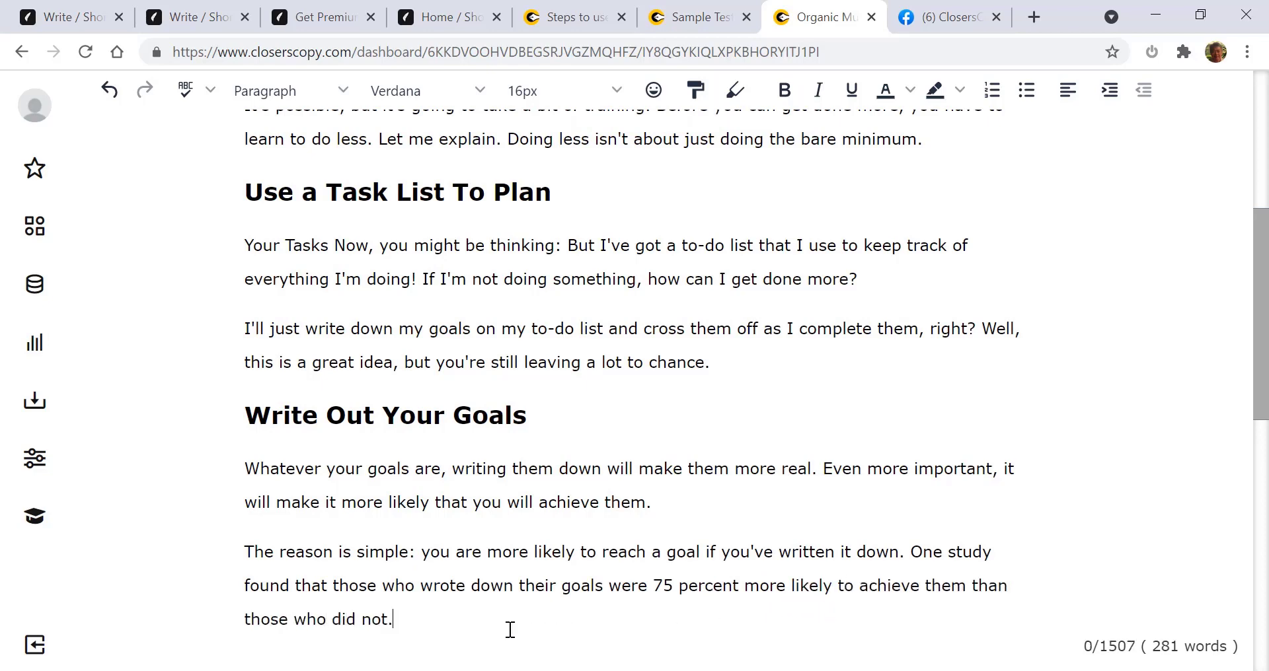
- Try expanding the two paragraphs under "Write Out Your Goals", without their heading, to generate further text
left_click_drag(394, 619, 239, 457)
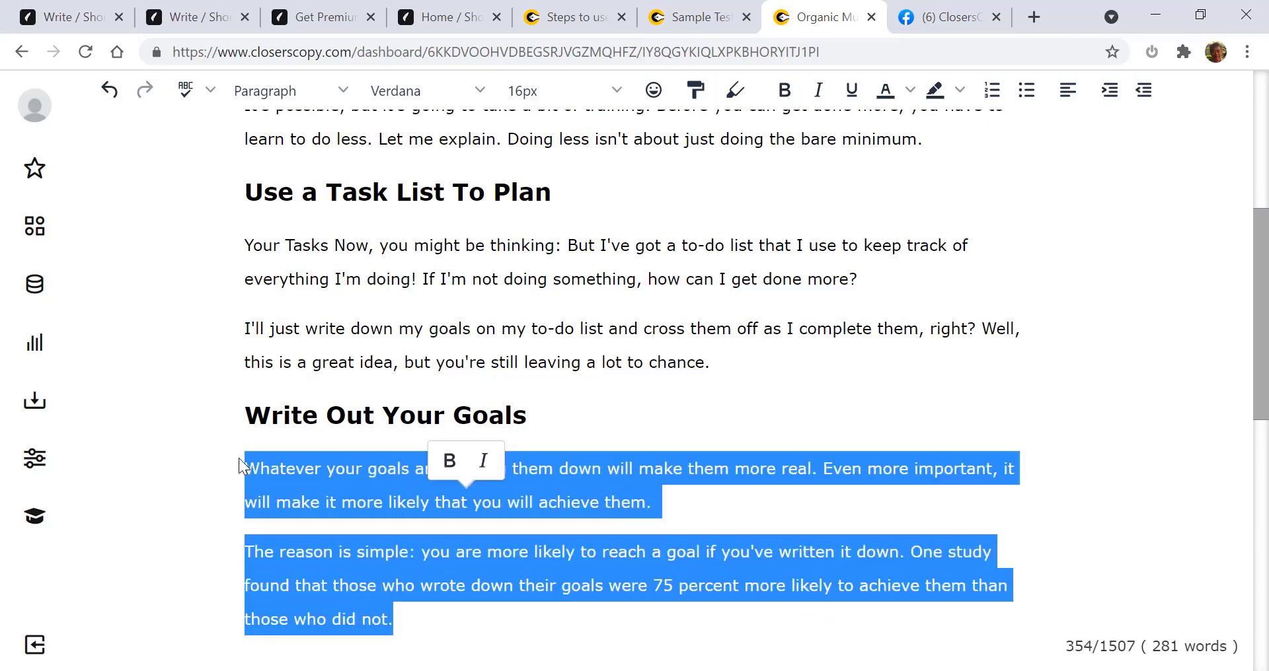
right_click(316, 459)
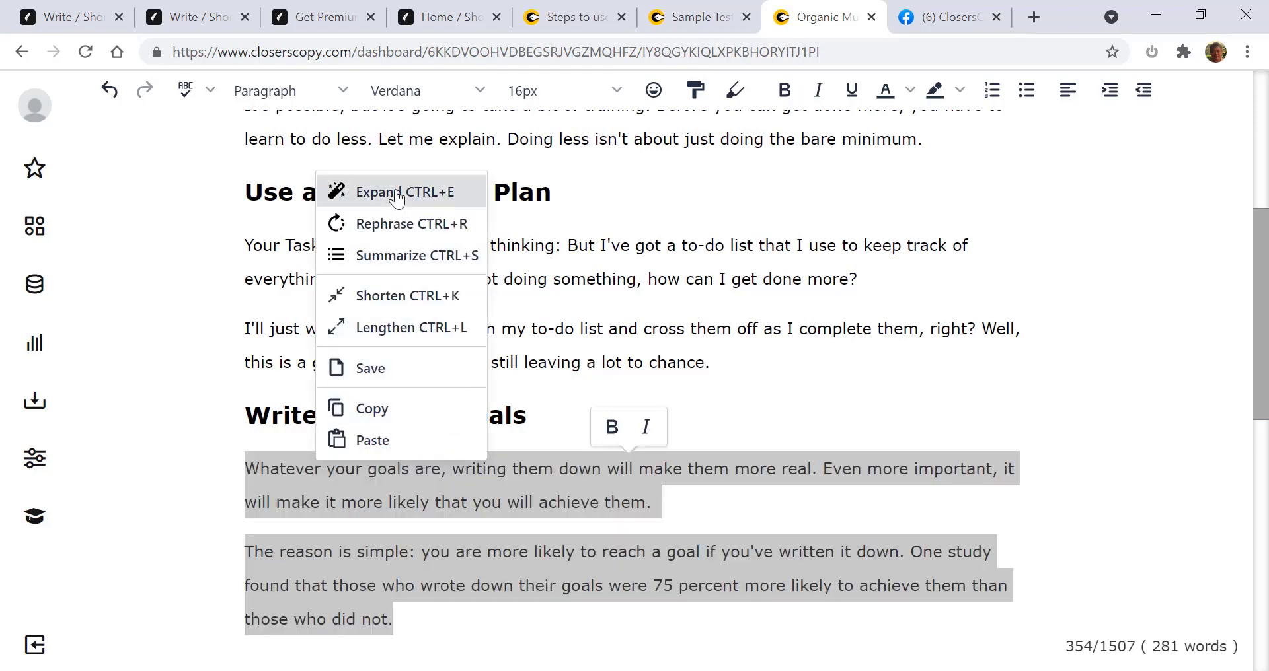
left_click(396, 193)
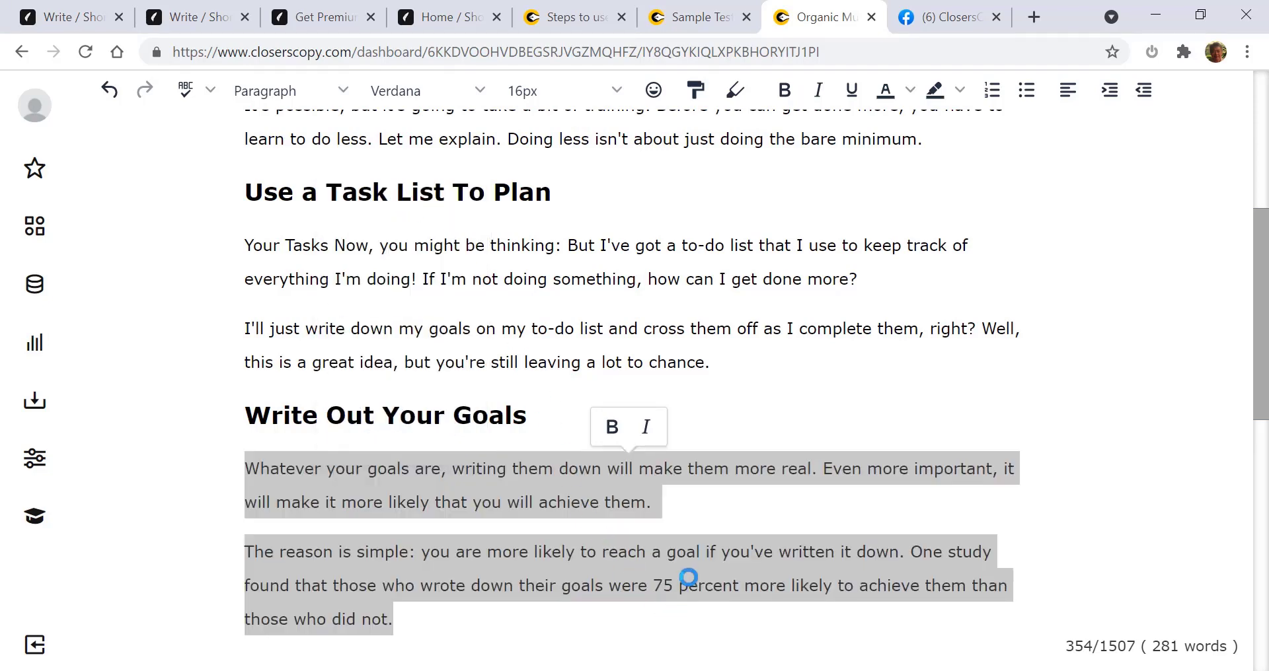
scroll(688, 578, "down", 1)
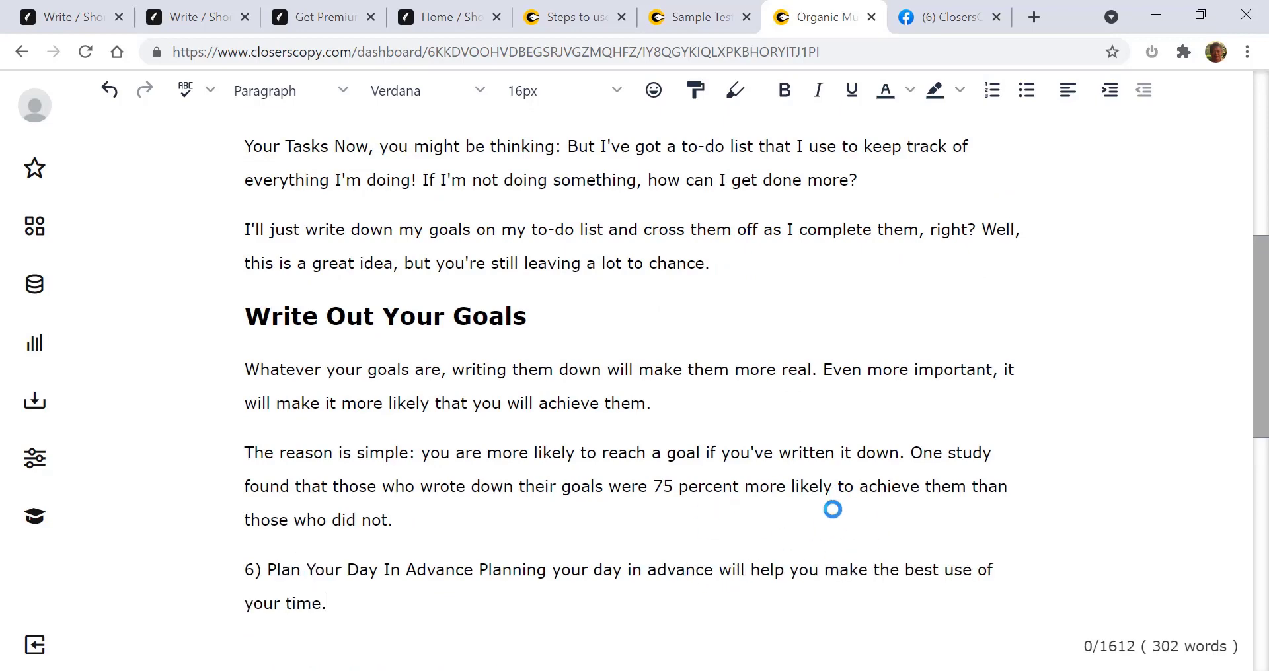
scroll(832, 510, "down", 6)
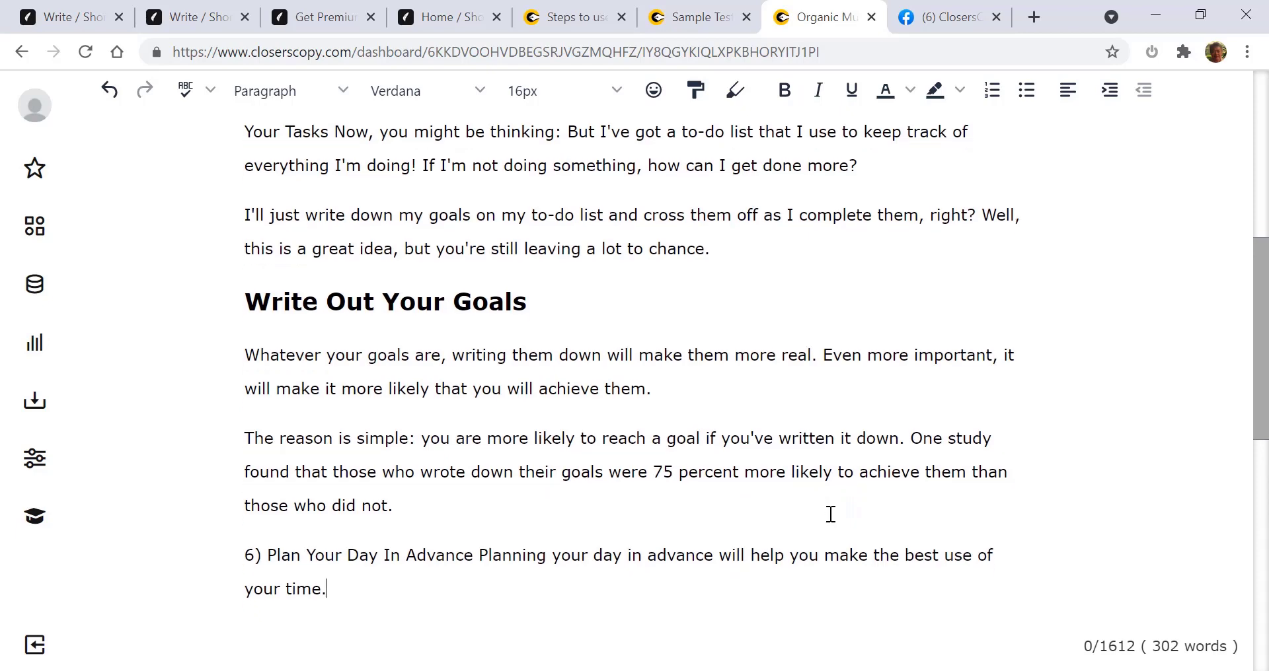
scroll(831, 514, "up", 3)
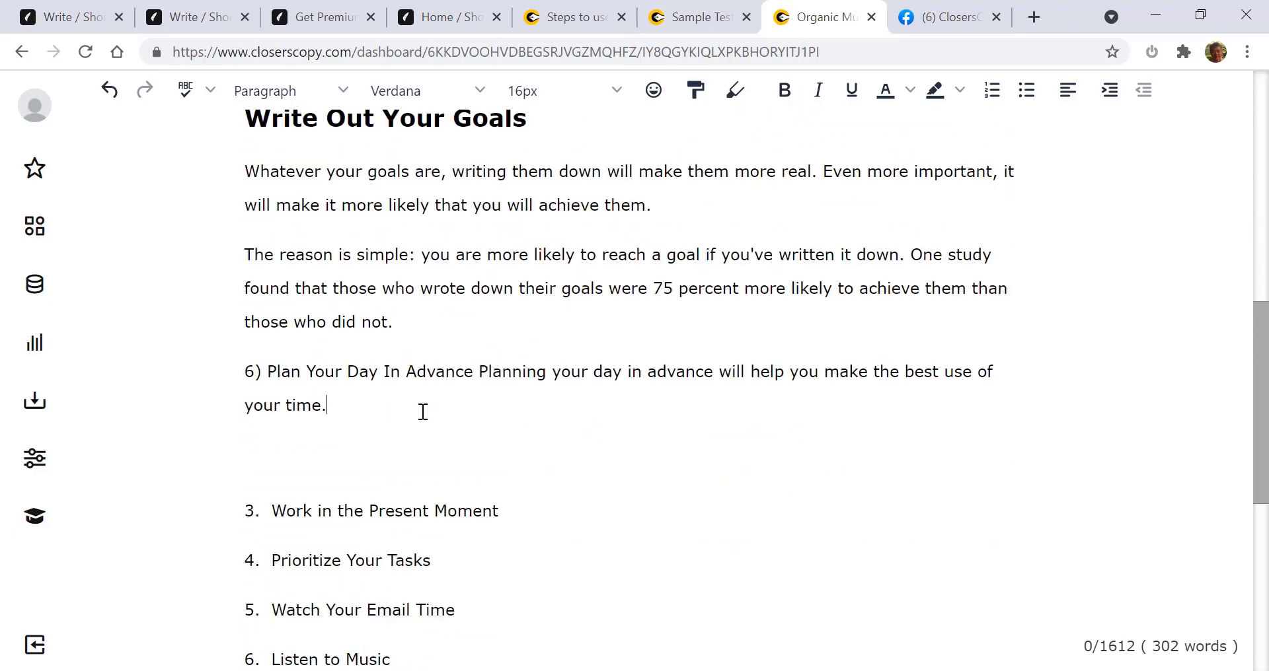
- Delete the generated "6) Plan Your Day In Advance" paragraph and the empty lines above "Work in the Present Moment"
left_click_drag(339, 408, 224, 365)
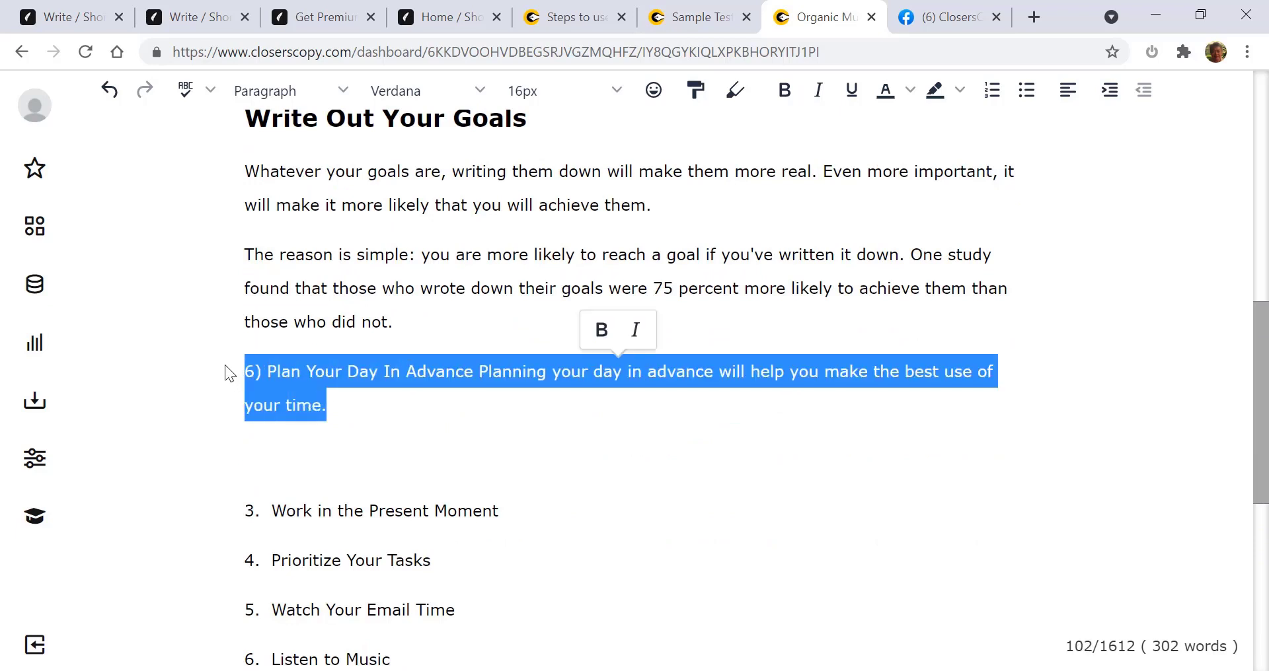
key("BackSpace")
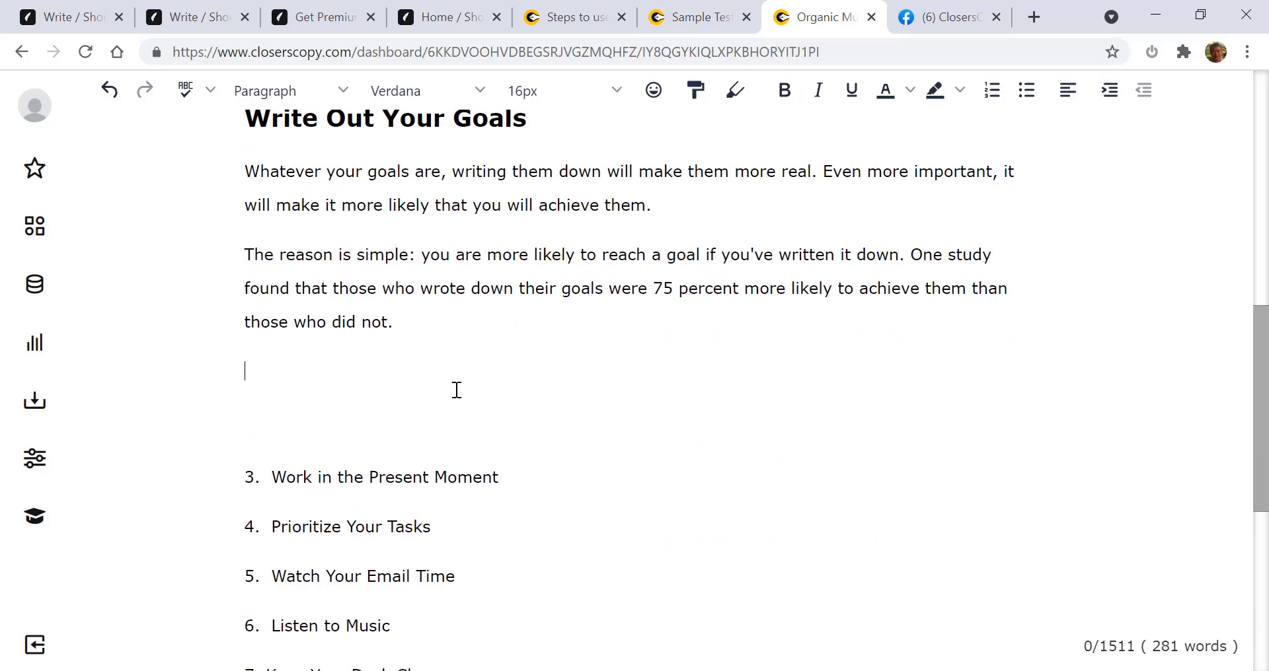
key("BackSpace")
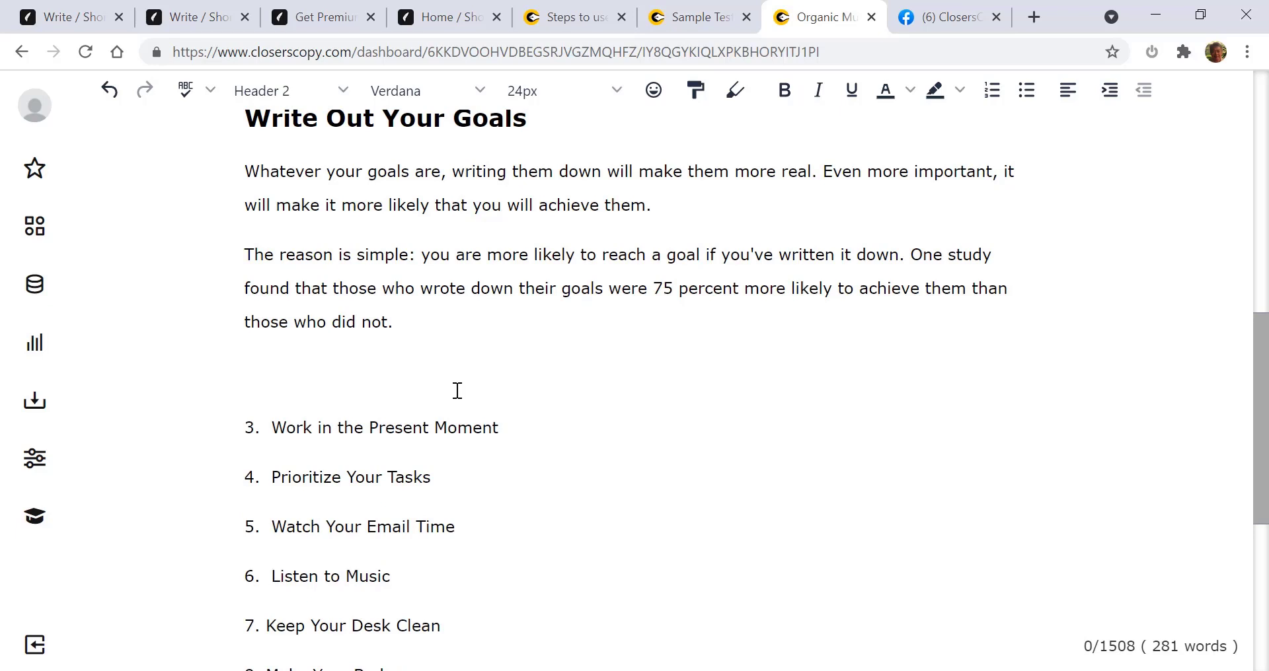
key("Delete")
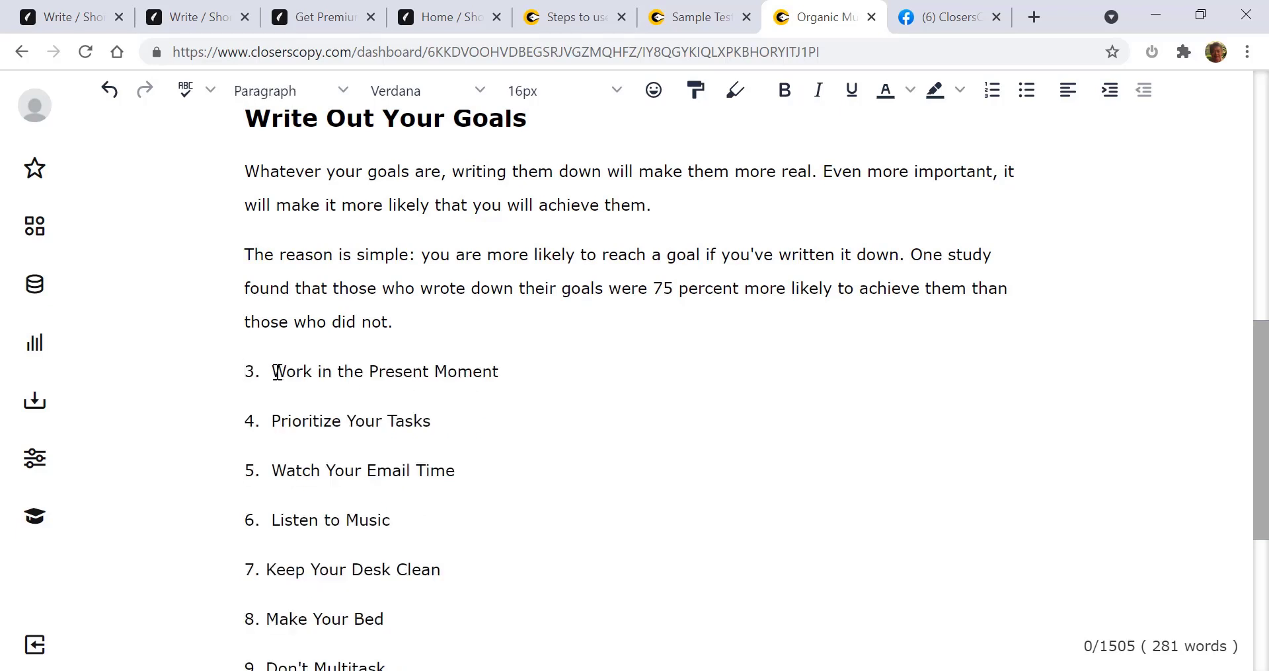
- Remove the number from the "Work in the Present Moment" line and format it as Header 2
key("BackSpace")
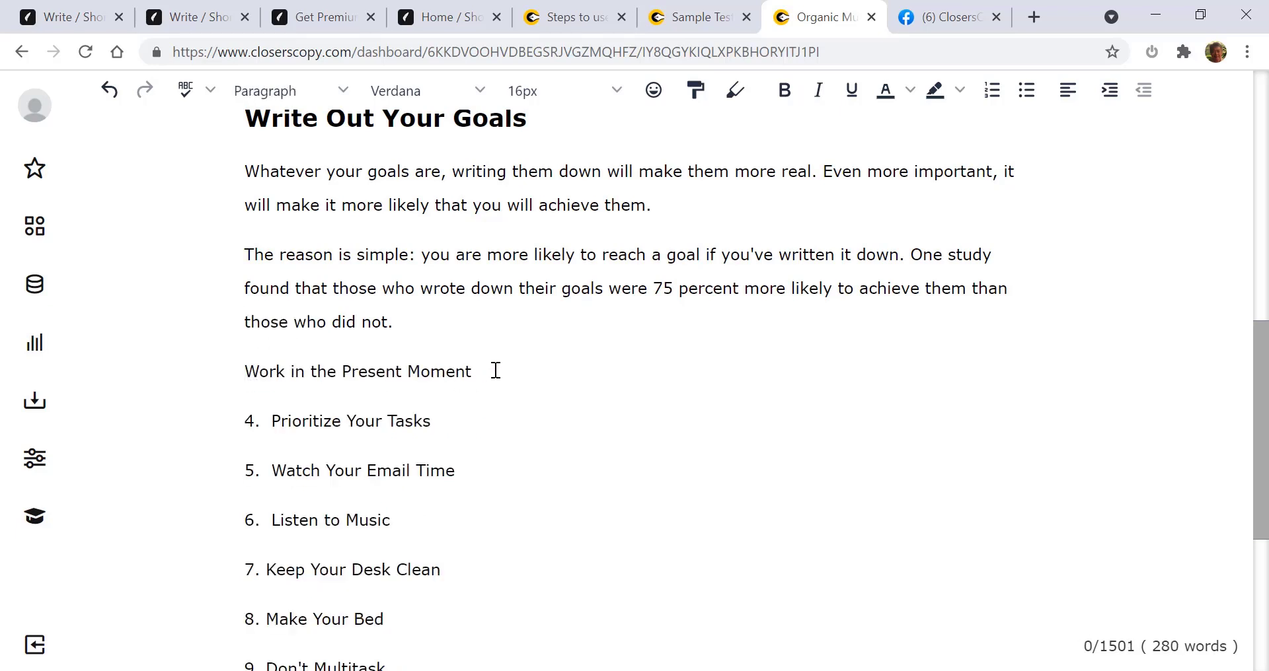
left_click_drag(496, 371, 238, 357)
left_click(321, 92)
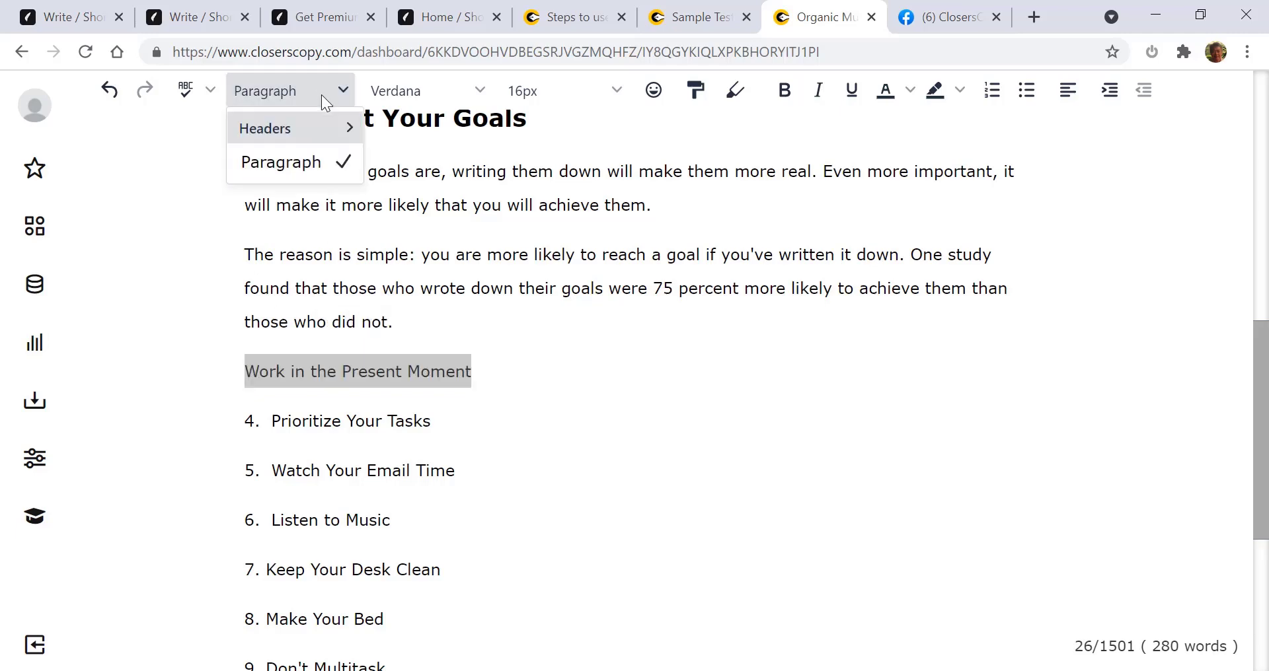
mouse_move(339, 139)
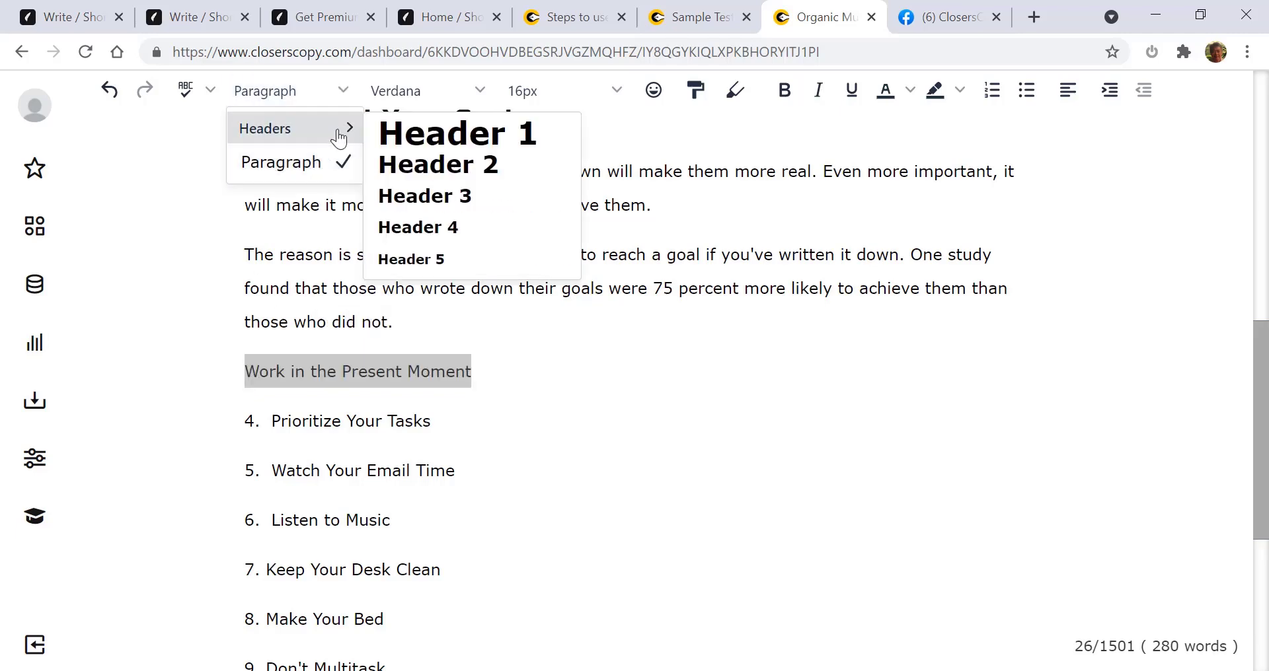
left_click(449, 165)
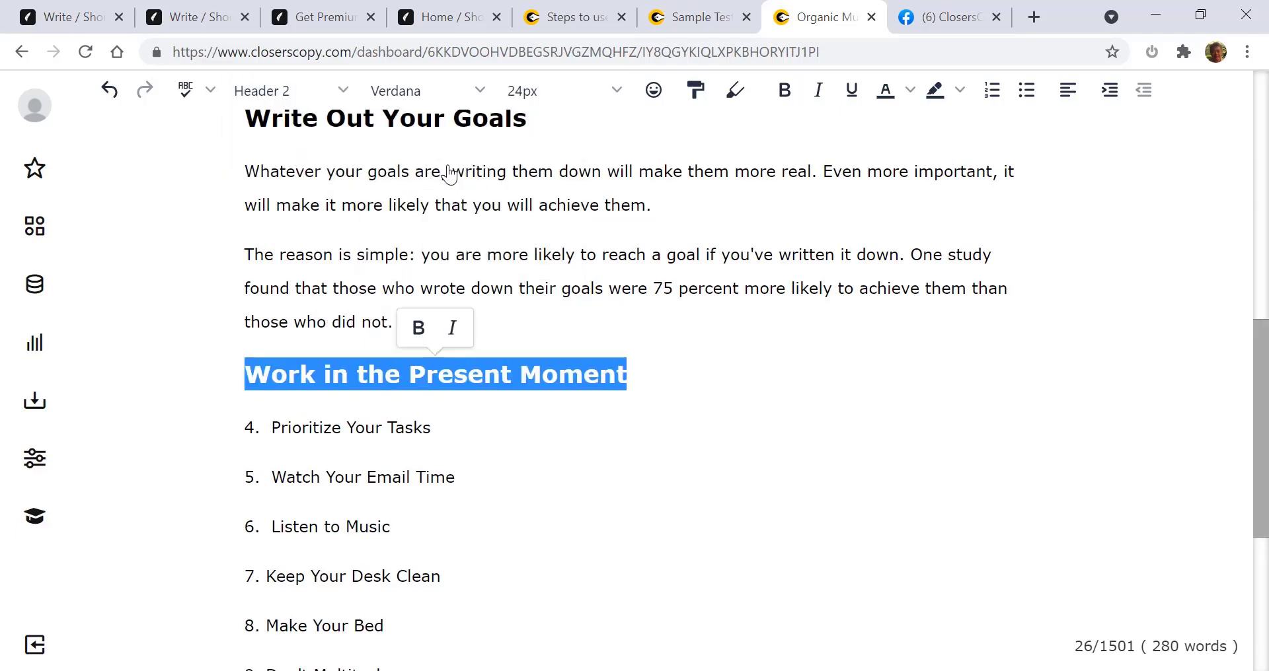
left_click(546, 414)
- Expand the two goals paragraphs together with the "Work in the Present Moment" heading to generate the third tip's body text
left_click_drag(625, 389, 250, 183)
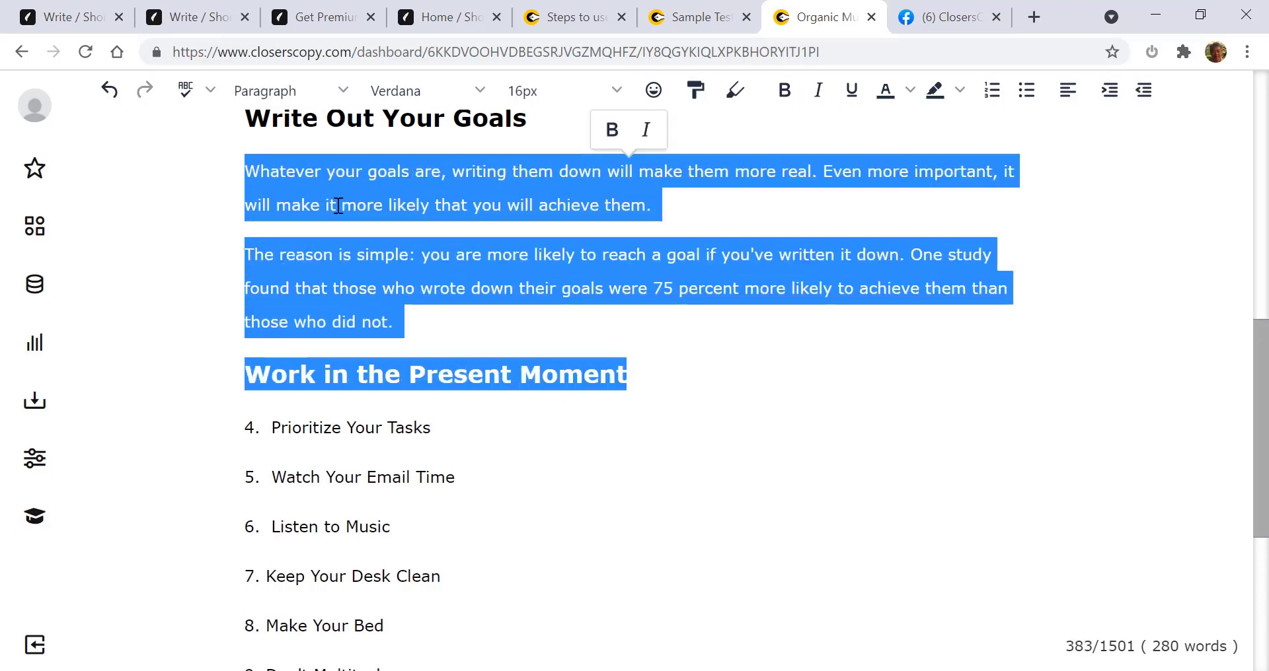
right_click(337, 208)
left_click(395, 228)
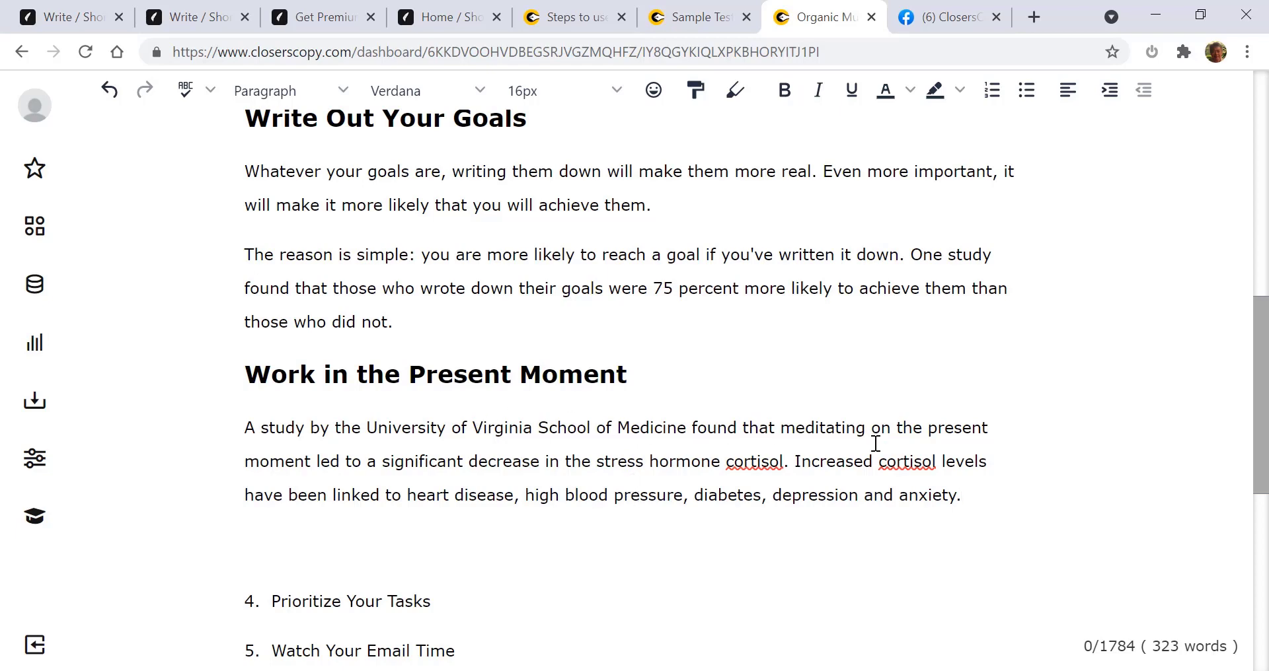
- Expand the University of Virginia study paragraph under "Work in the Present Moment" to generate a second paragraph
left_click_drag(965, 495, 250, 426)
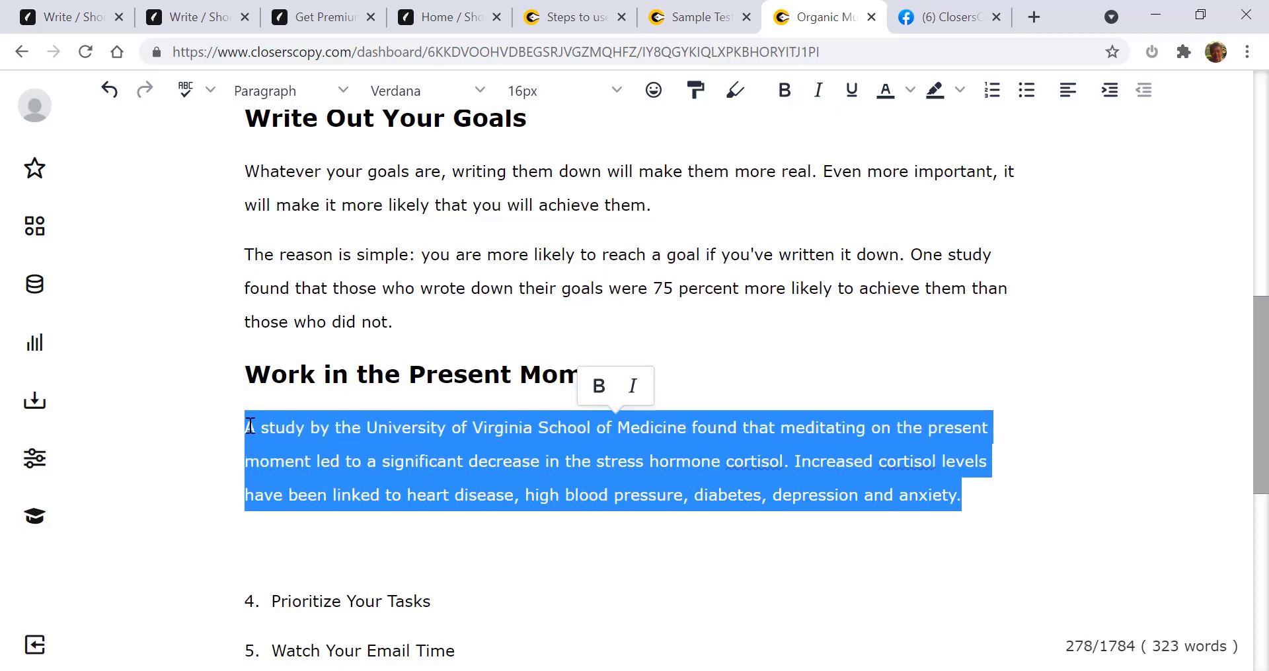
right_click(314, 431)
left_click(386, 173)
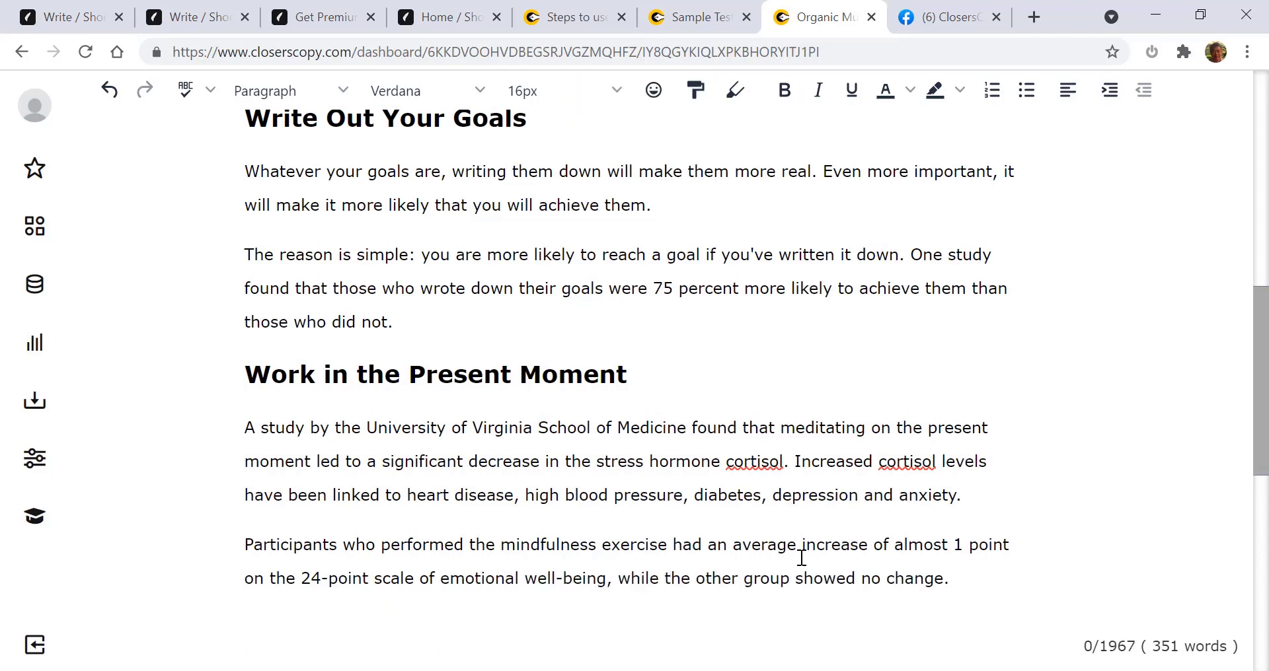
- Expand both paragraphs under "Work in the Present Moment" together, without their heading, to generate a third paragraph
scroll(803, 557, "down", 3)
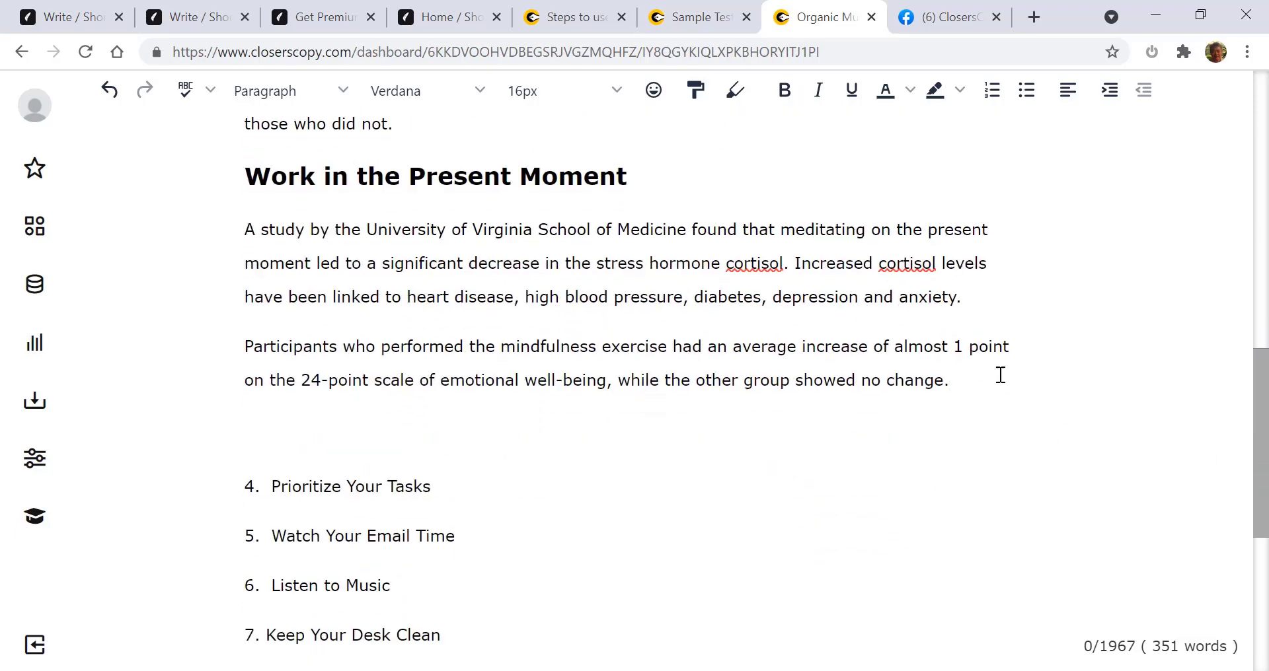
left_click_drag(949, 378, 299, 237)
right_click(302, 234)
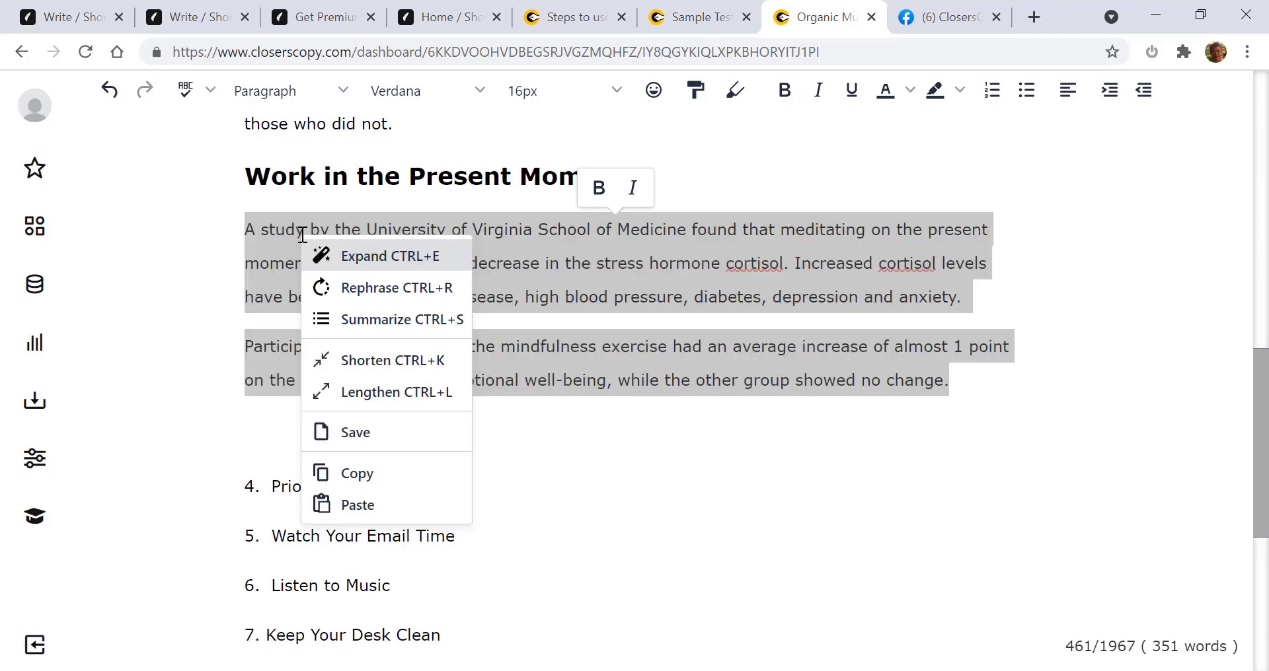
left_click(419, 260)
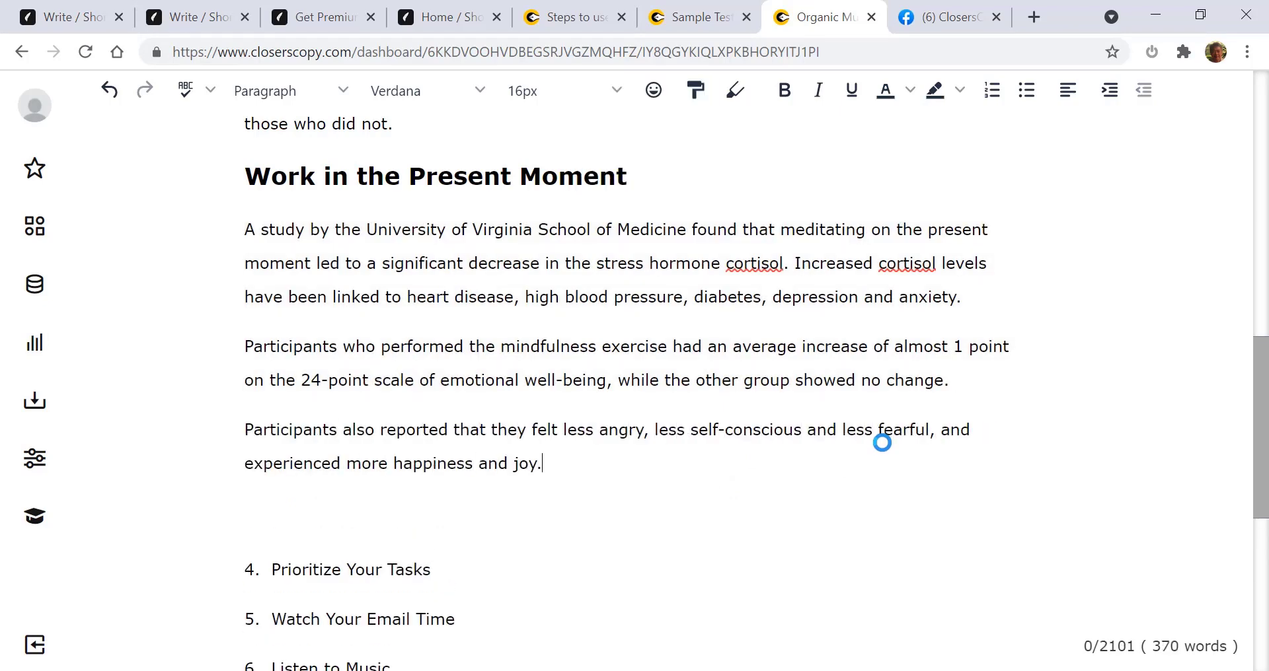
- Delete the empty space above "4. Prioritize Your Tasks", merging that item into the blank Header 2 line
left_click(407, 497)
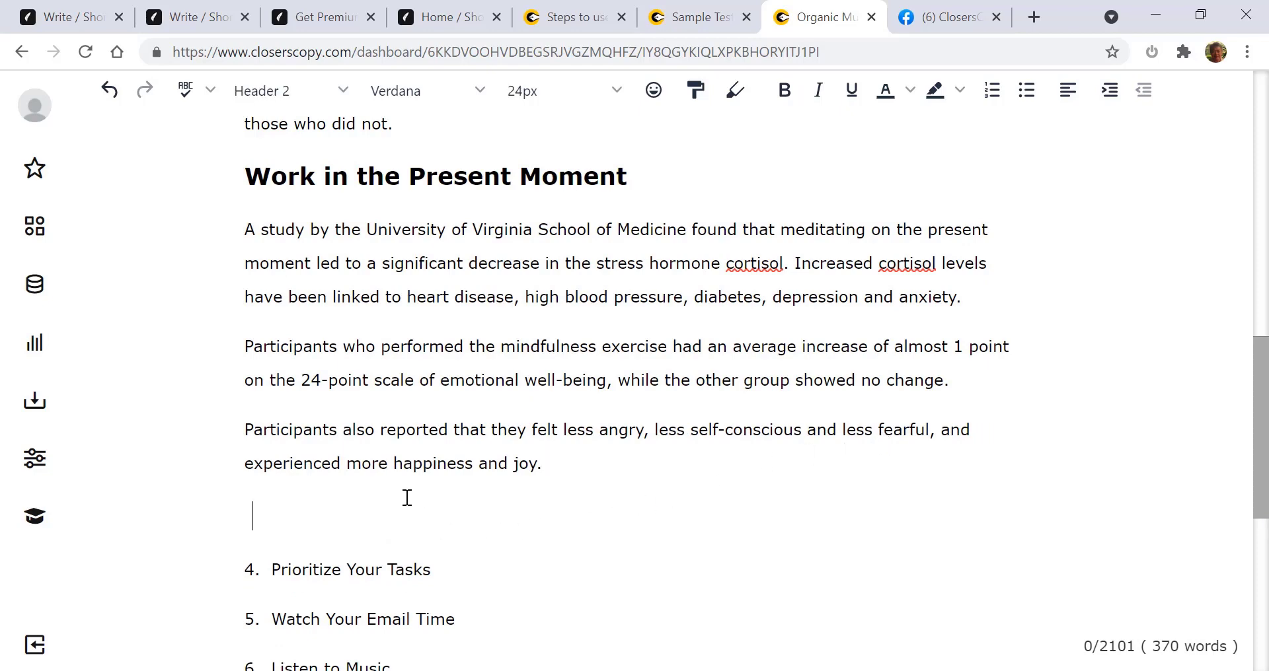
key("Delete")
key("Delete")
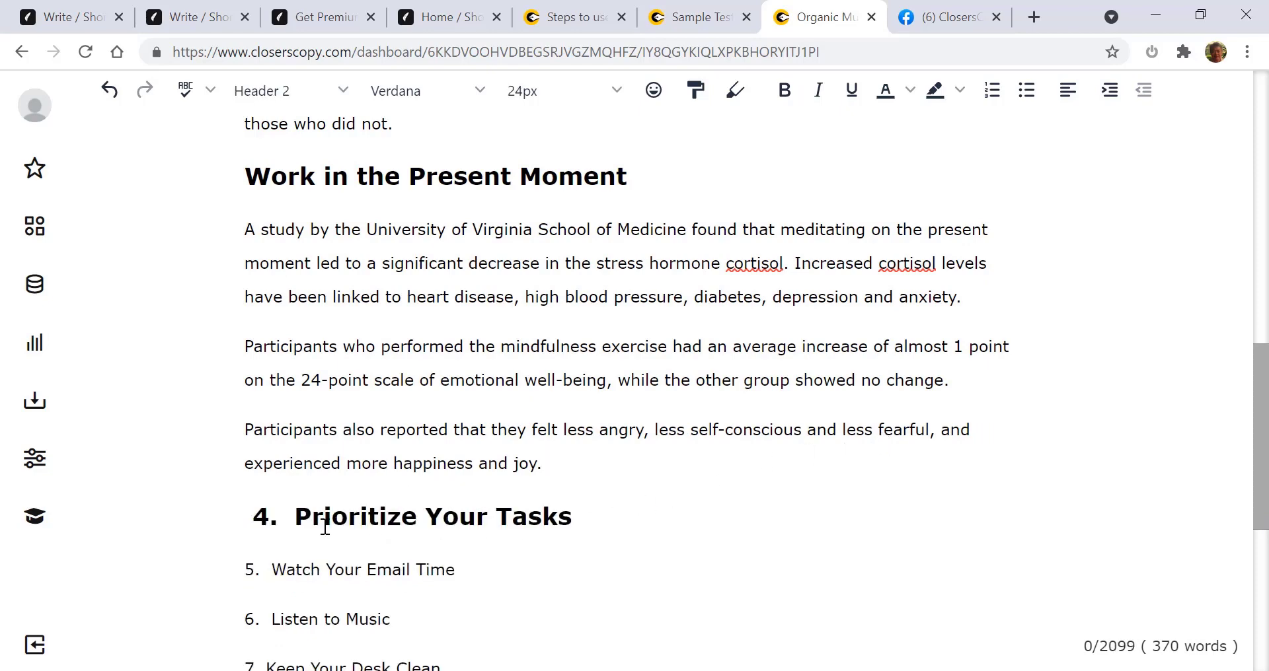
- Remove the list number in front of the "Prioritize Your Tasks" heading
key("BackSpace")
key("BackSpace")
key("BackSpace")
key("BackSpace")
key("BackSpace")
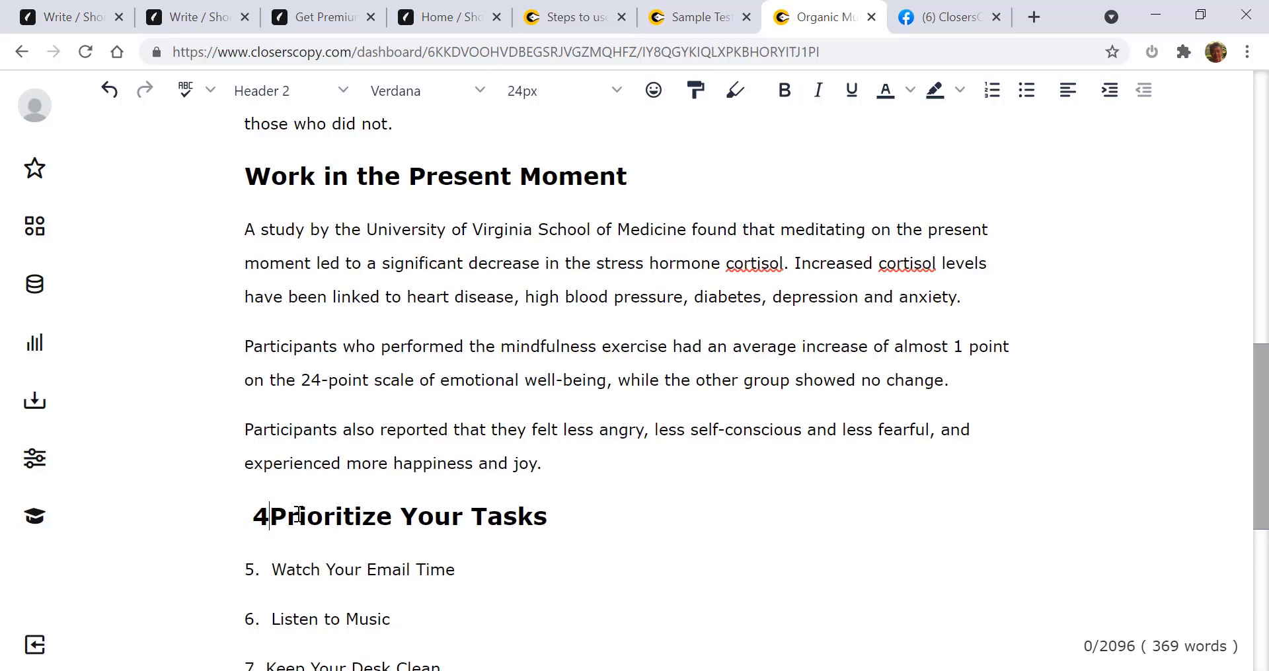
- Generate body text from the "Prioritize Your Tasks" heading alone with Expand
left_click_drag(539, 517, 246, 517)
right_click(299, 516)
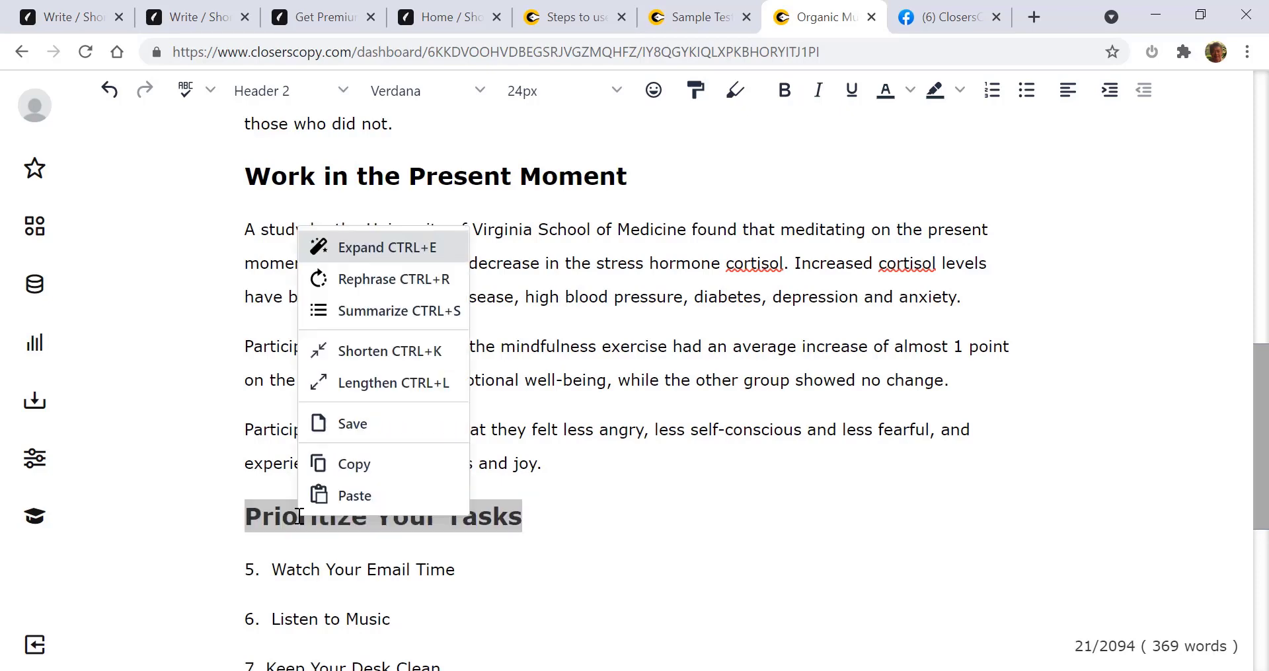
left_click(355, 250)
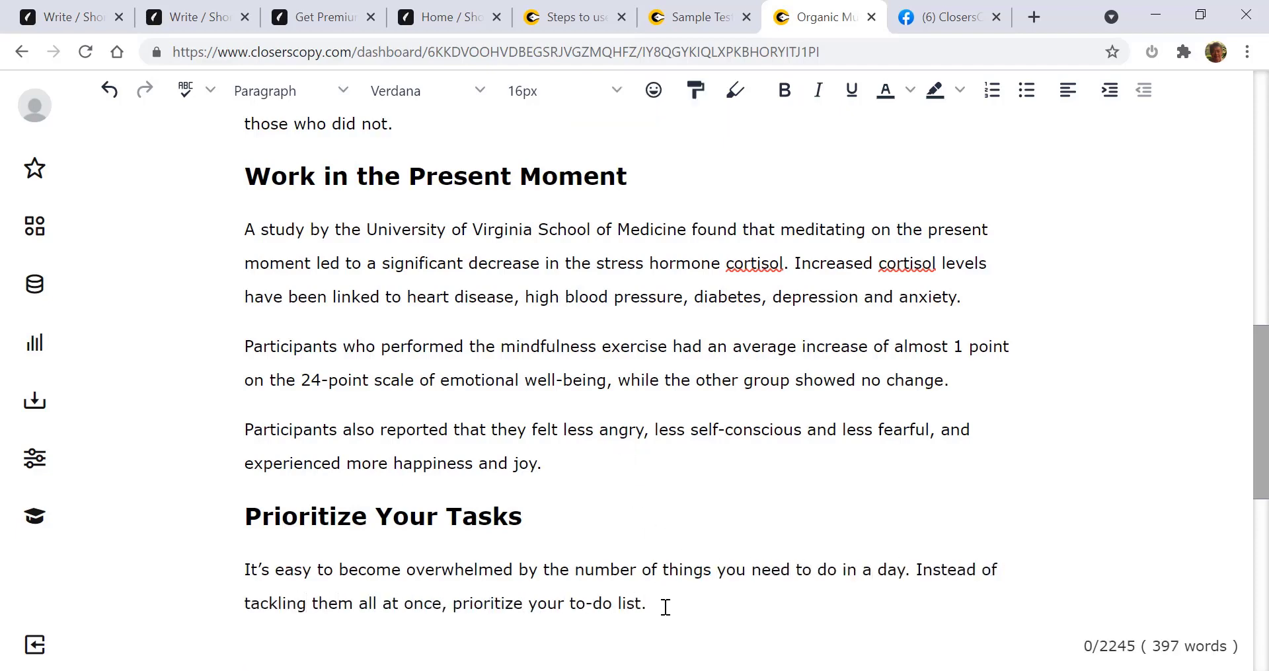
- Expand the "Prioritize Your Tasks" heading together with its first paragraph to generate more text
left_click_drag(665, 607, 232, 514)
right_click(303, 520)
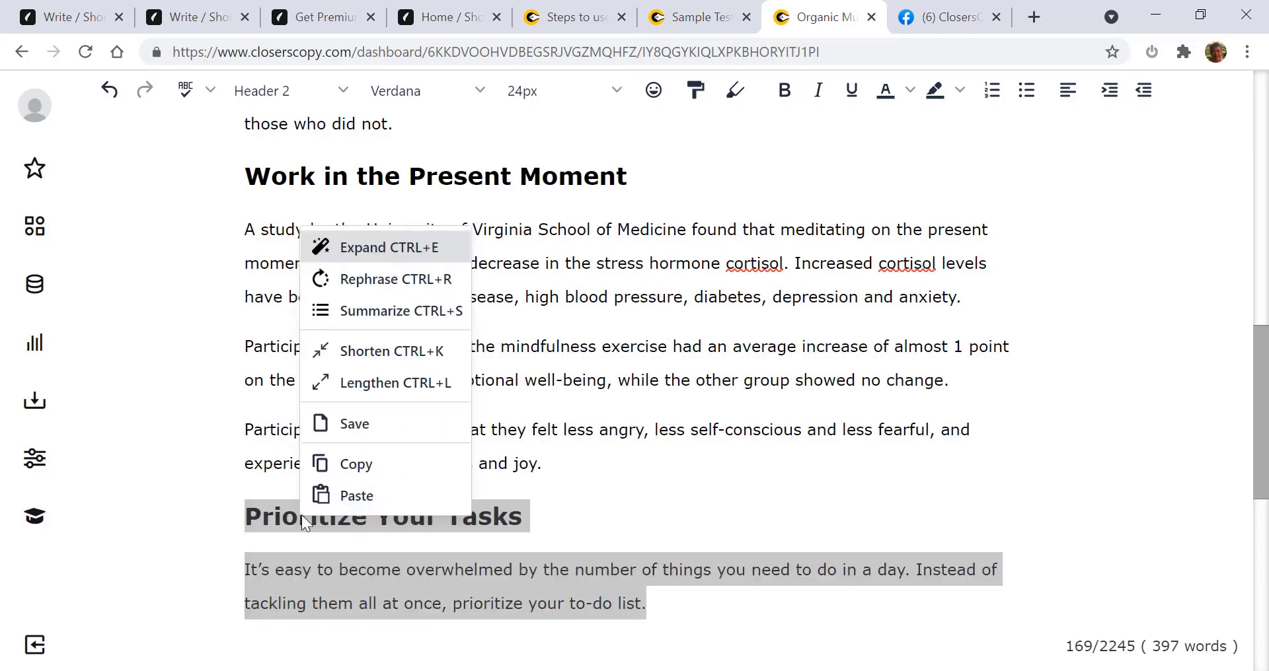
left_click(373, 247)
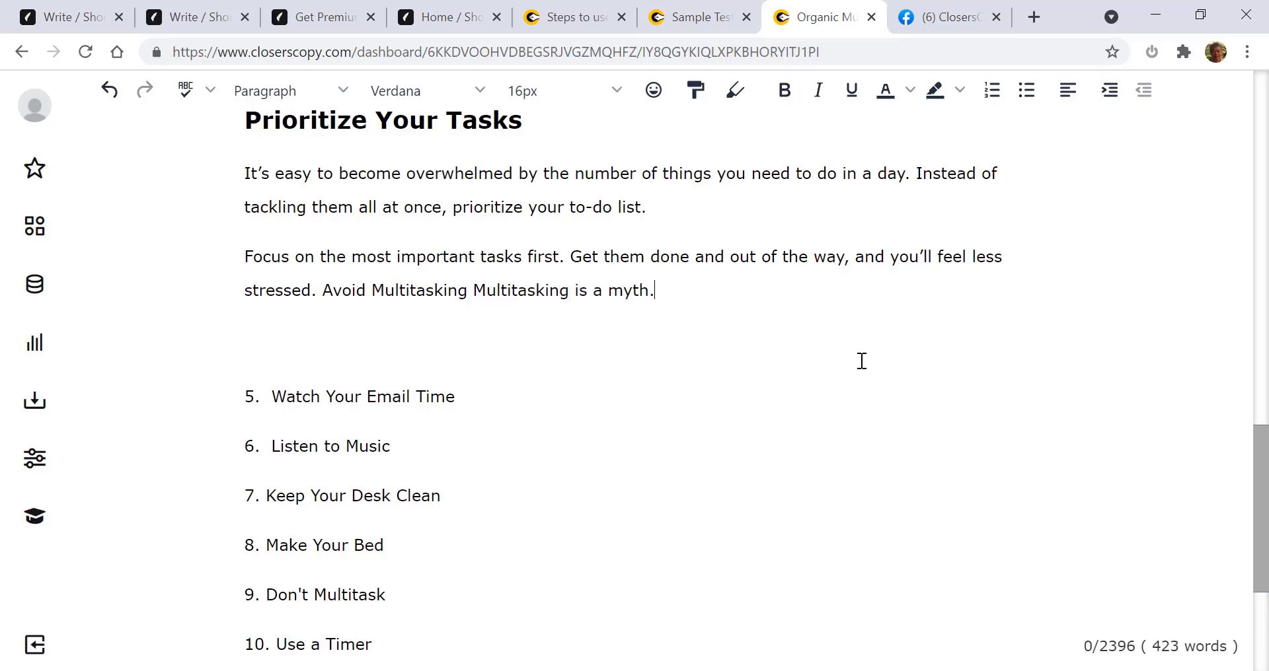
- Expand the two paragraphs under "Prioritize Your Tasks", without the heading, to continue the section
left_click_drag(677, 292, 244, 160)
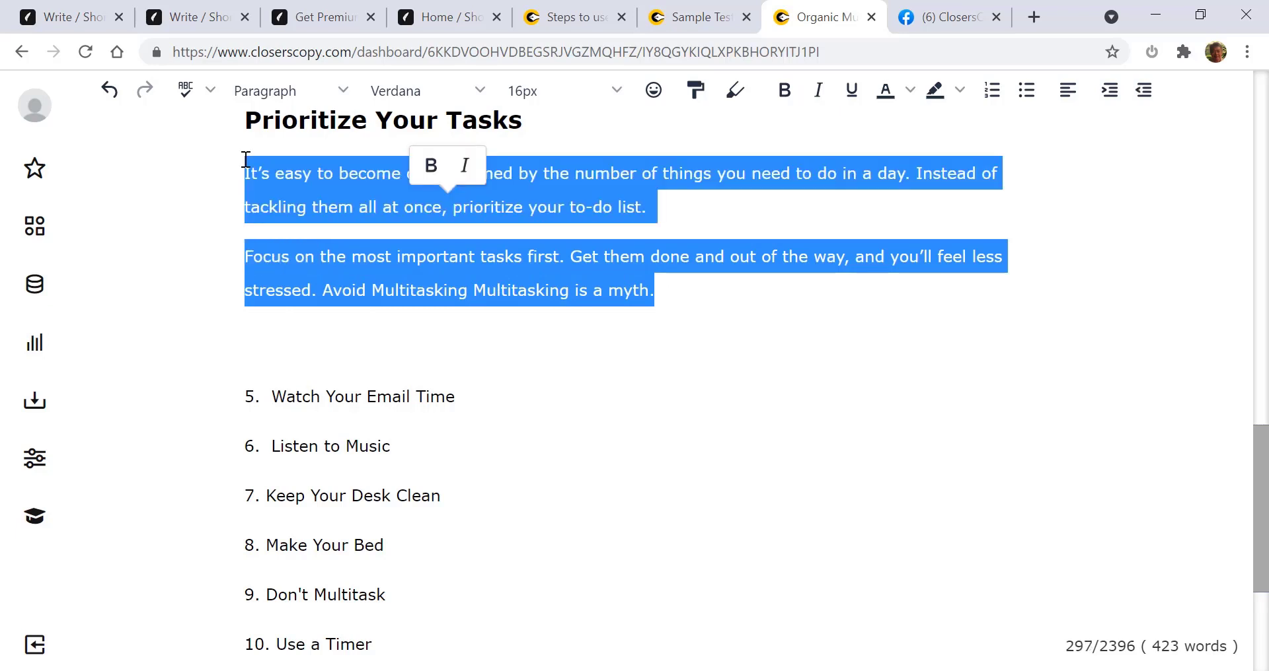
right_click(300, 180)
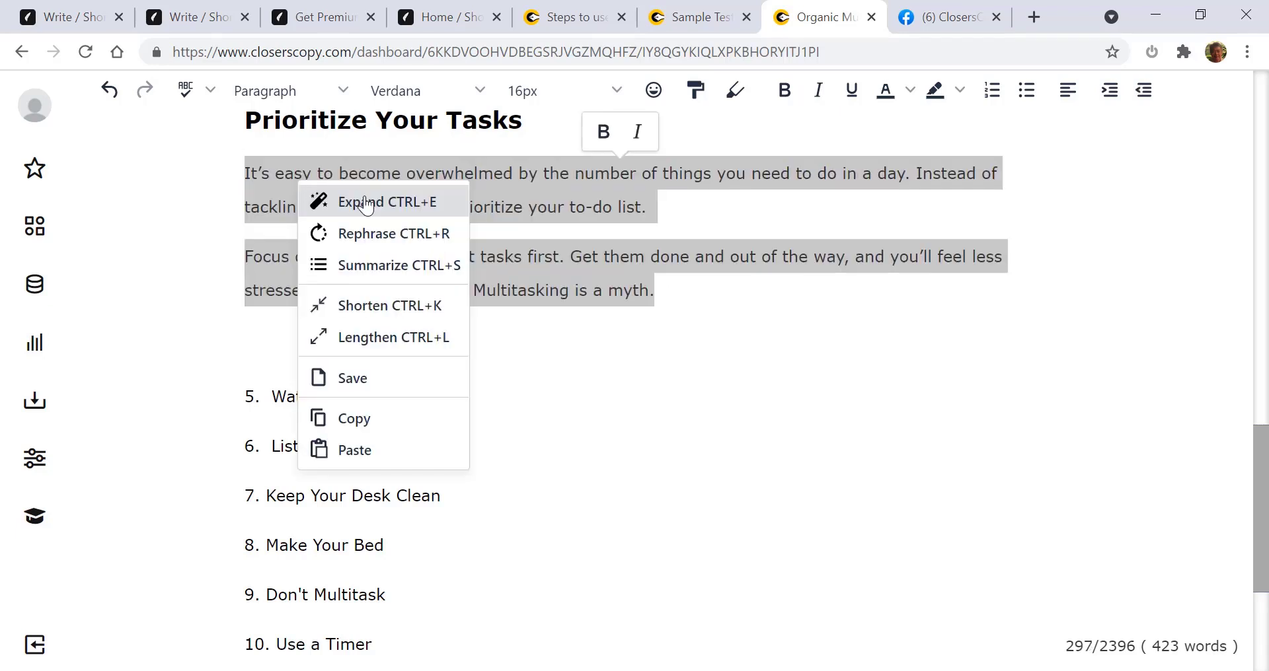
left_click(363, 202)
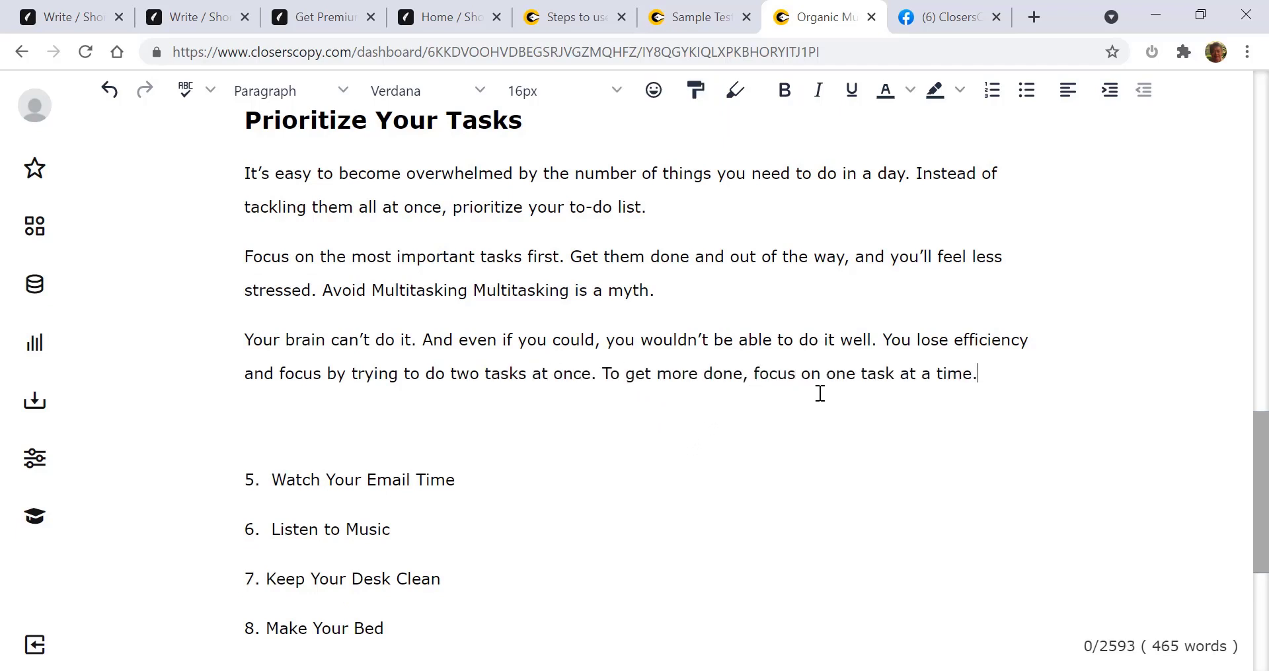
- Try expanding only the paragraph that begins "Your brain can't do it"
left_click_drag(1006, 383, 239, 331)
right_click(353, 333)
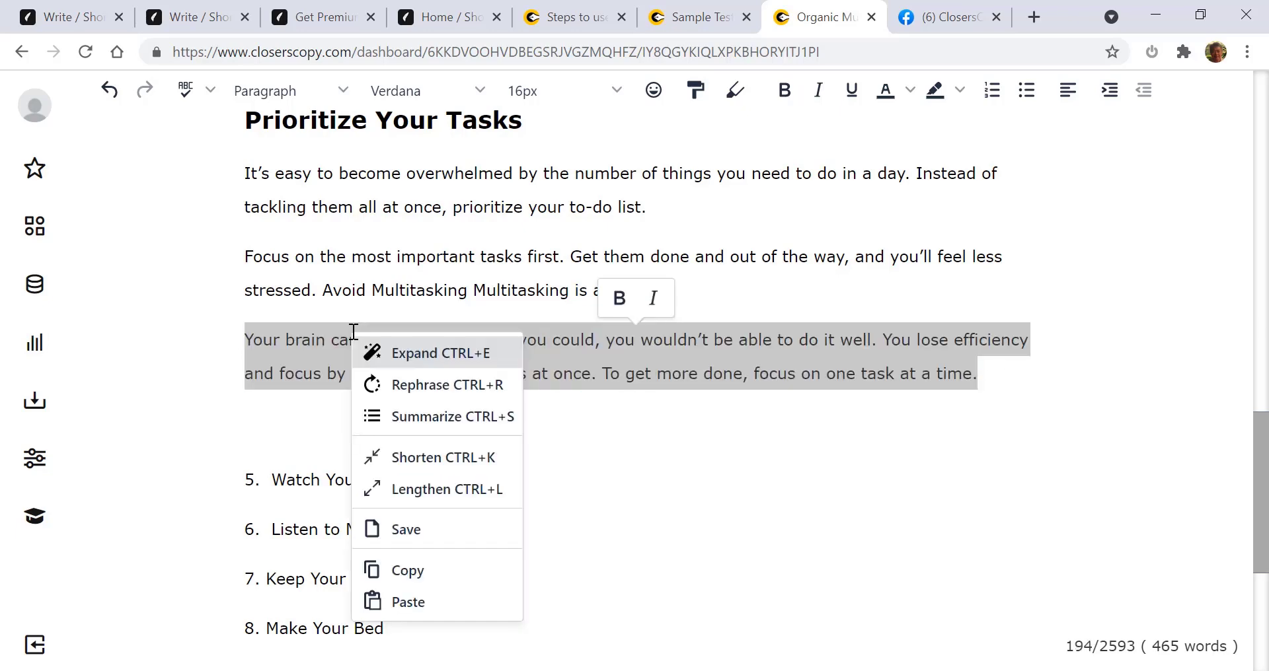
left_click(467, 355)
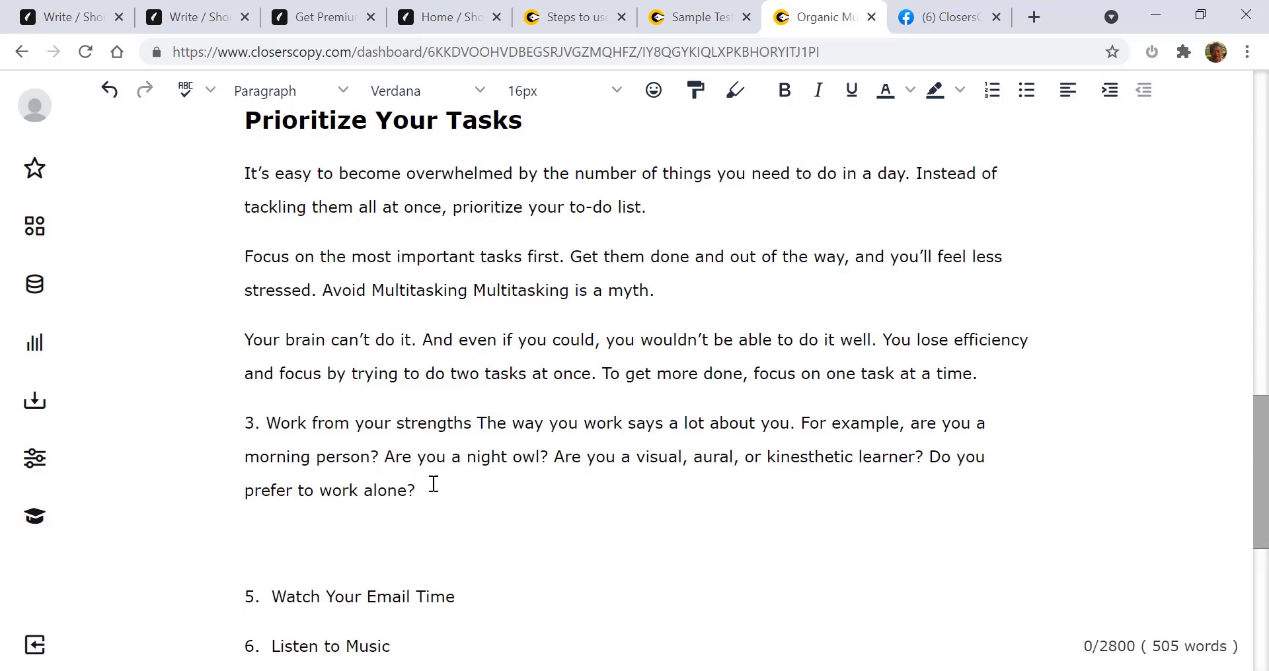
- Delete the generated paragraph starting "3. Work from your strengths" and the blank lines above "5. Watch Your Email Time"
left_click_drag(432, 492, 223, 429)
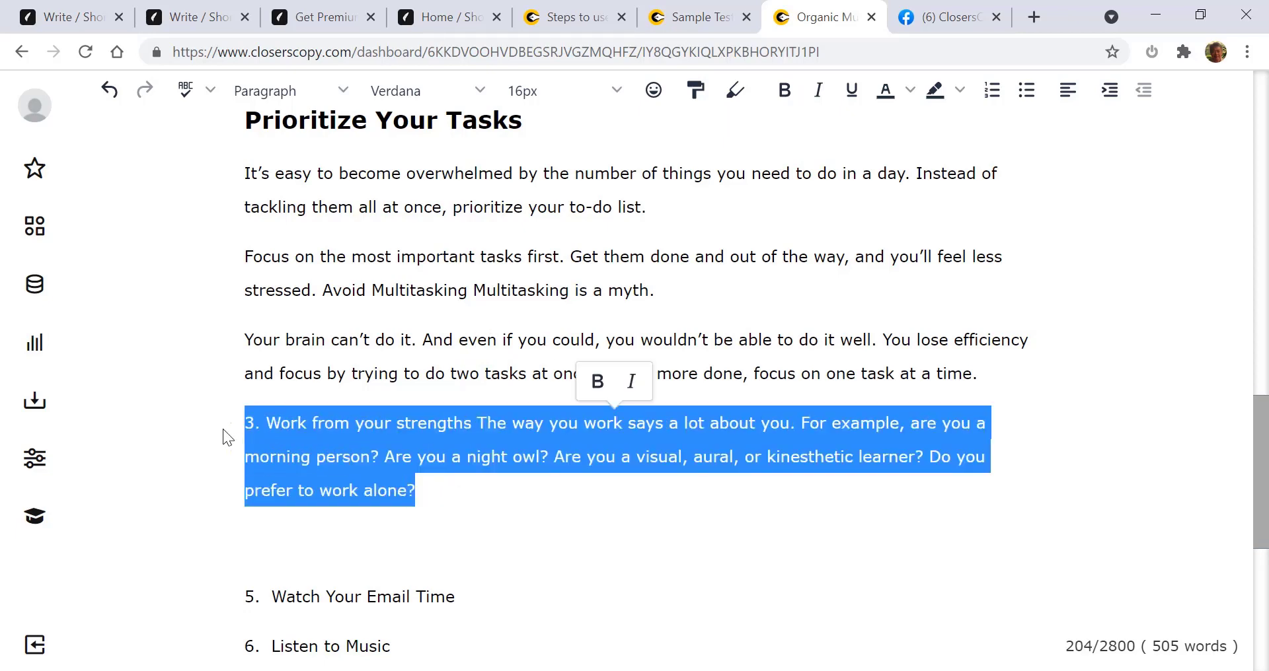
key("BackSpace")
scroll(451, 426, "up", 7)
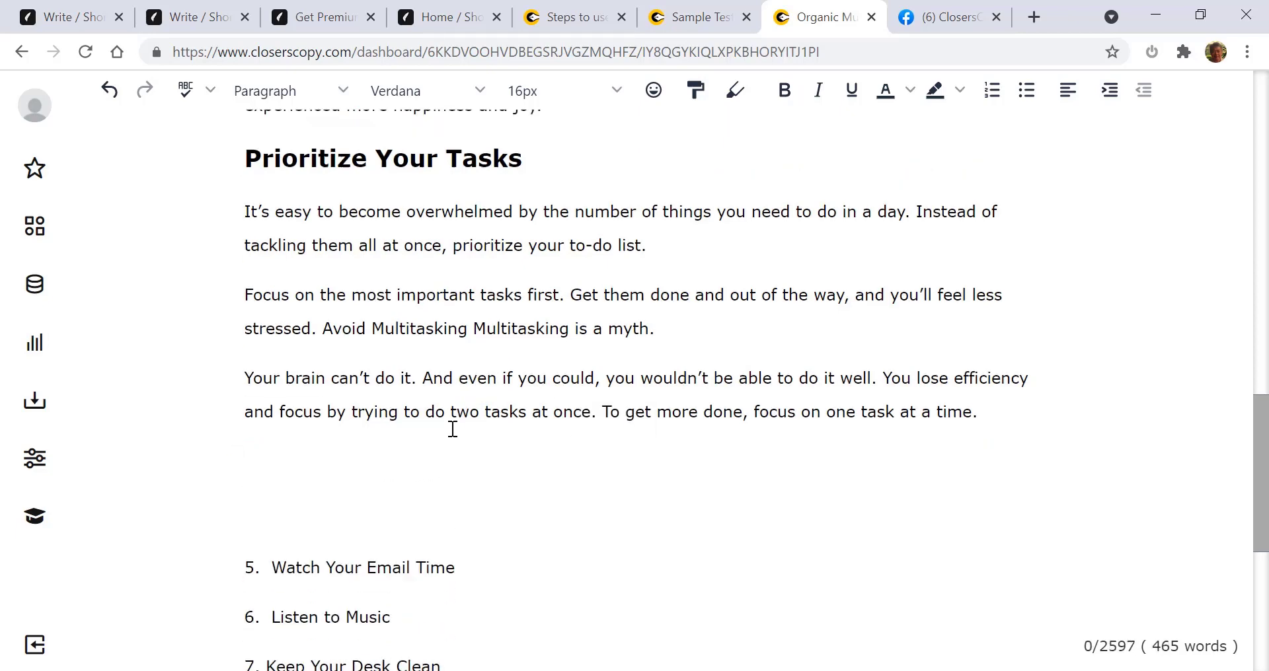
scroll(451, 428, "up", 6)
scroll(452, 430, "down", 15)
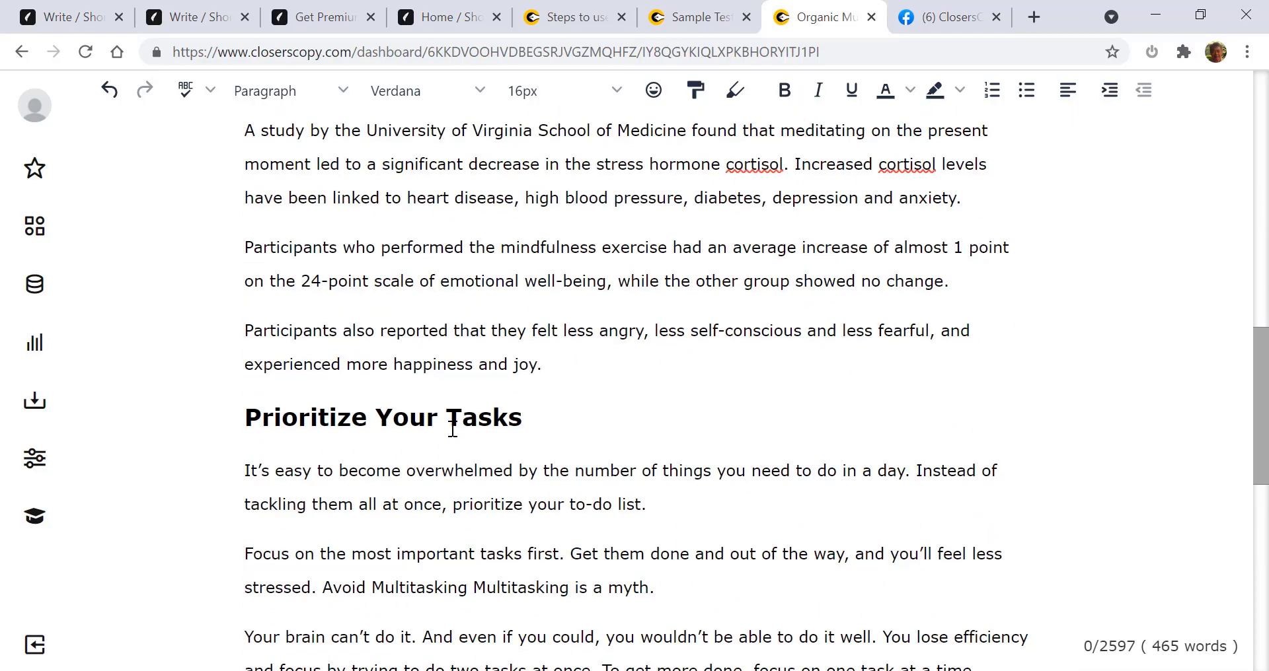
scroll(452, 430, "up", 5)
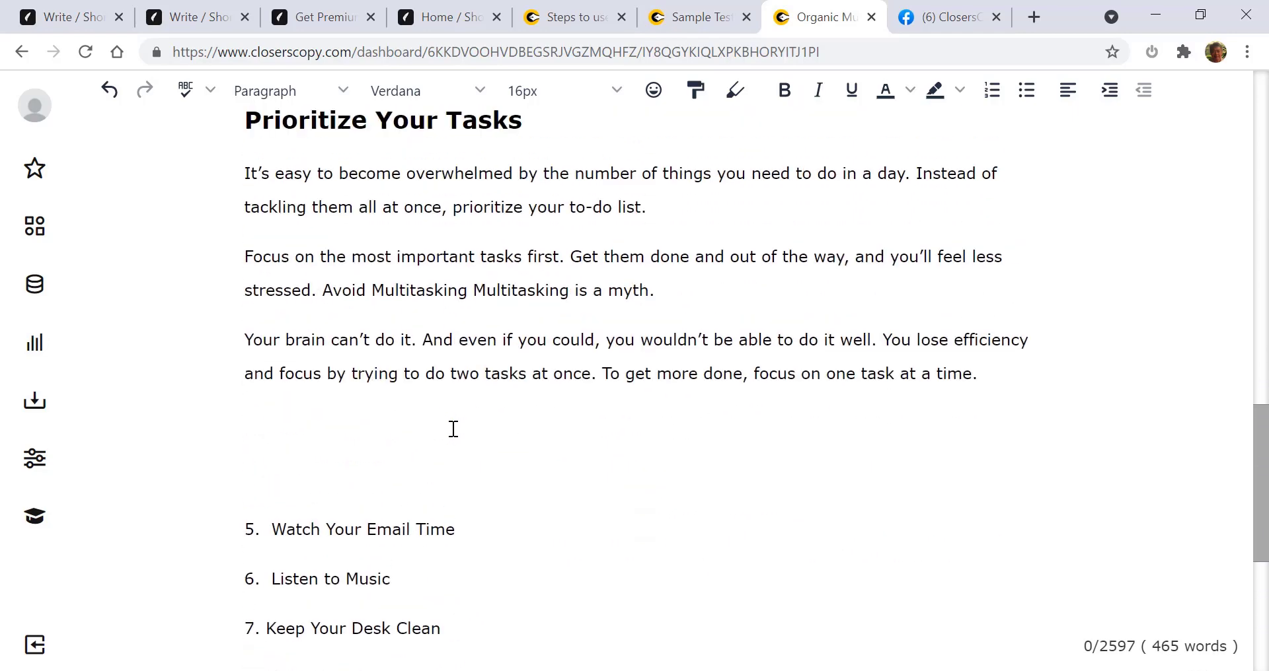
key("Delete")
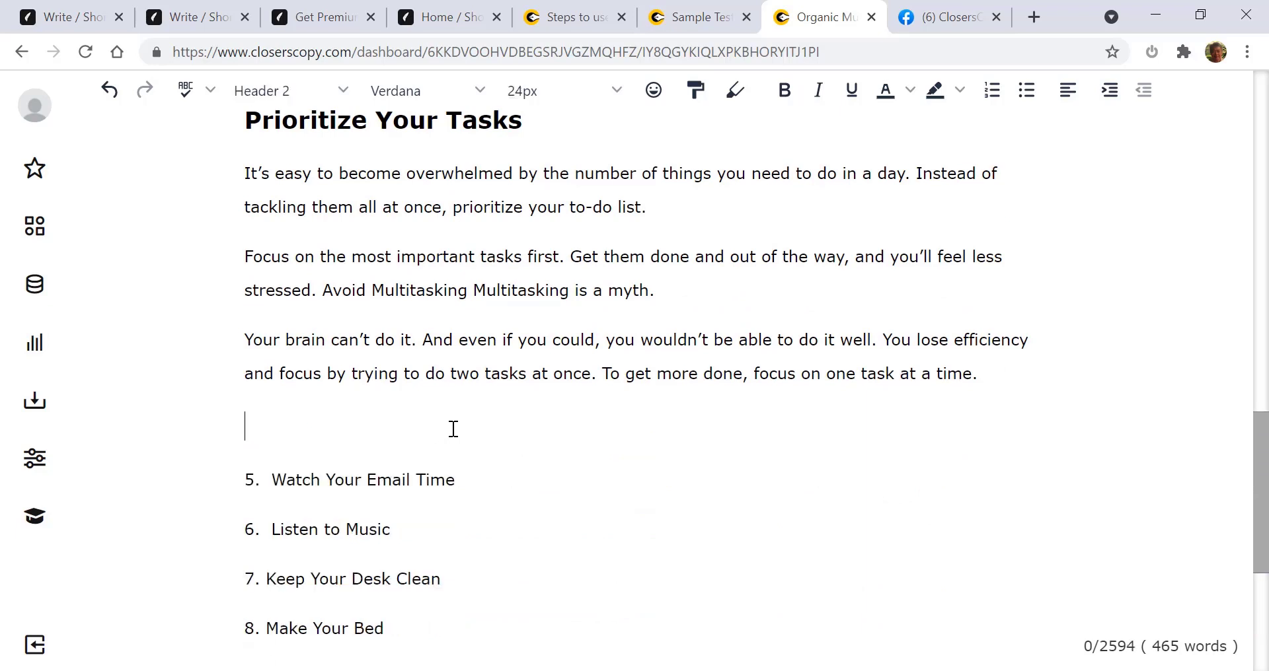
key("Delete")
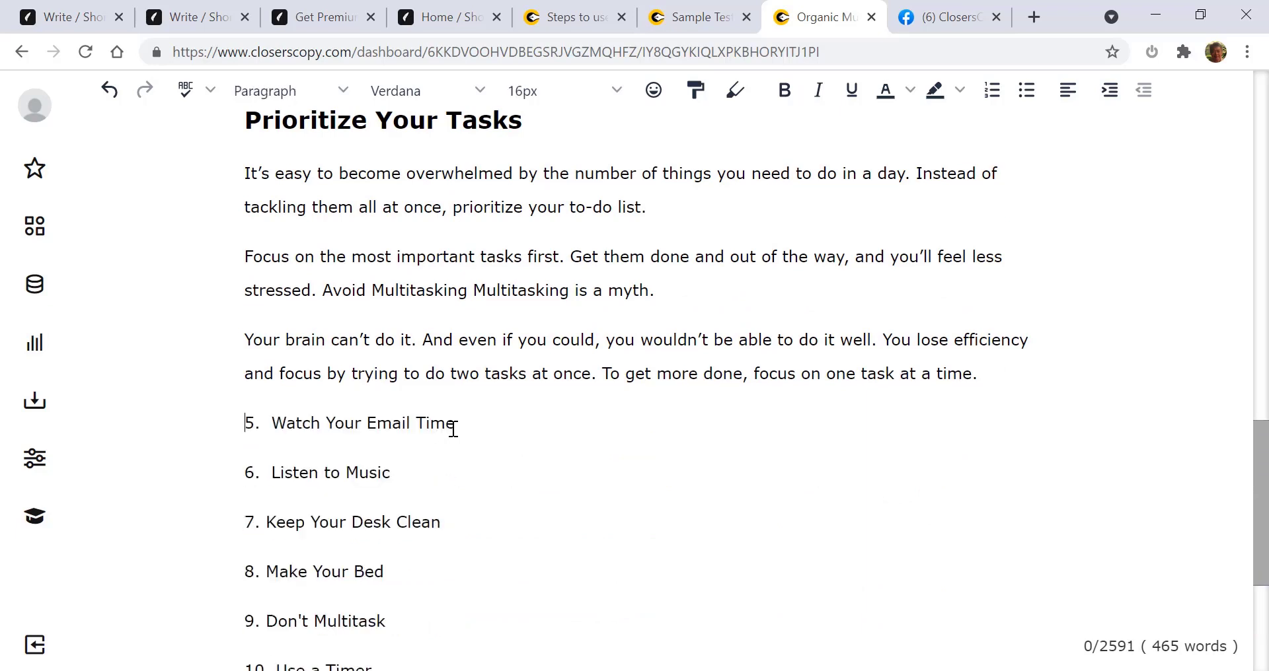
- Remove the list number and extra spaces in front of "Watch Your Email Time"
key("BackSpace")
key("BackSpace")
key("BackSpace")
key("BackSpace")
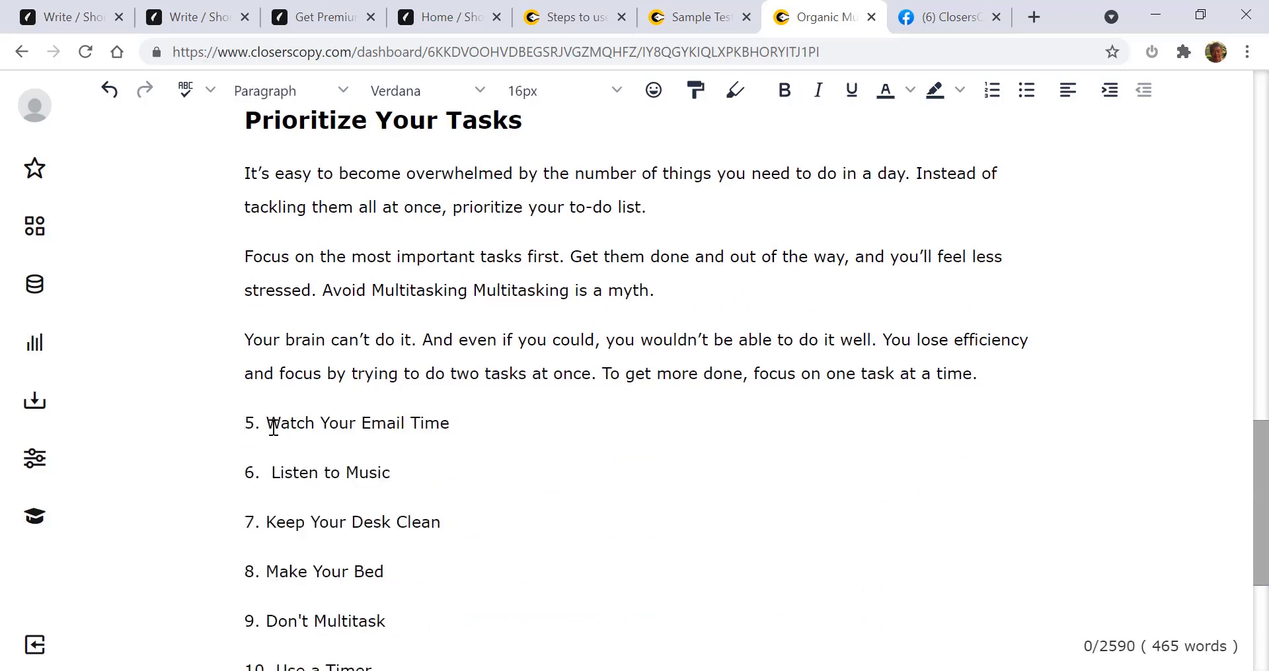
- Format the "Watch Your Email Time" line as Header 2
left_click_drag(442, 424, 235, 418)
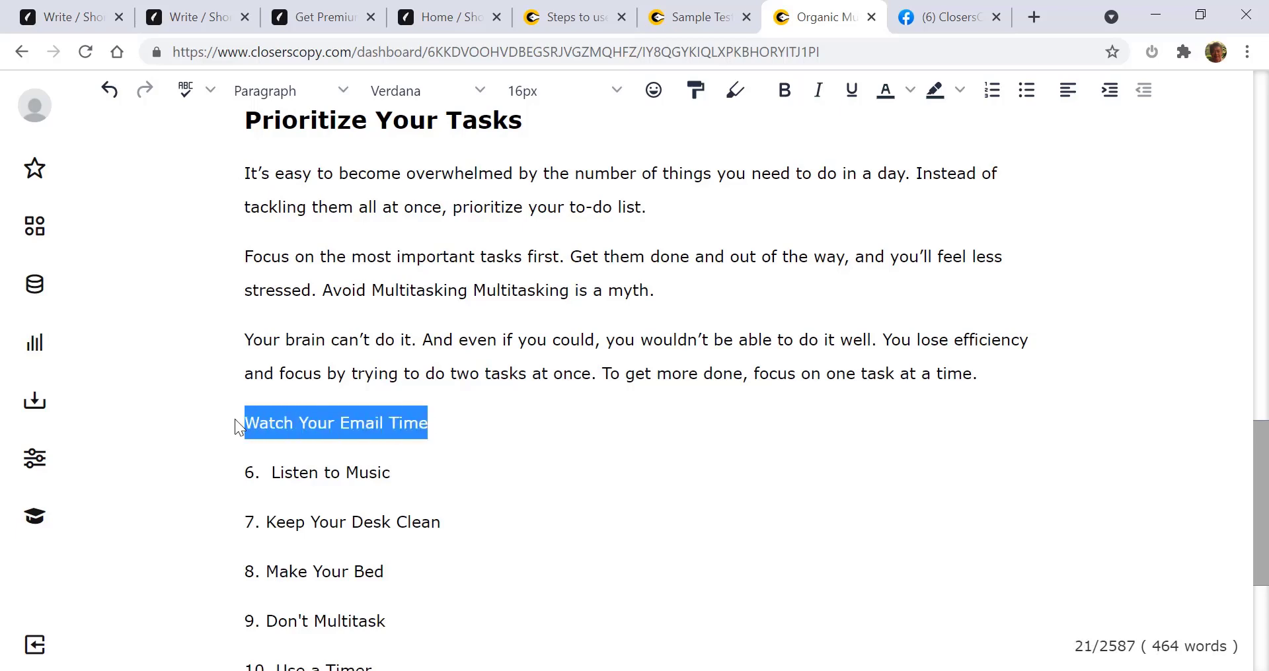
right_click(377, 429)
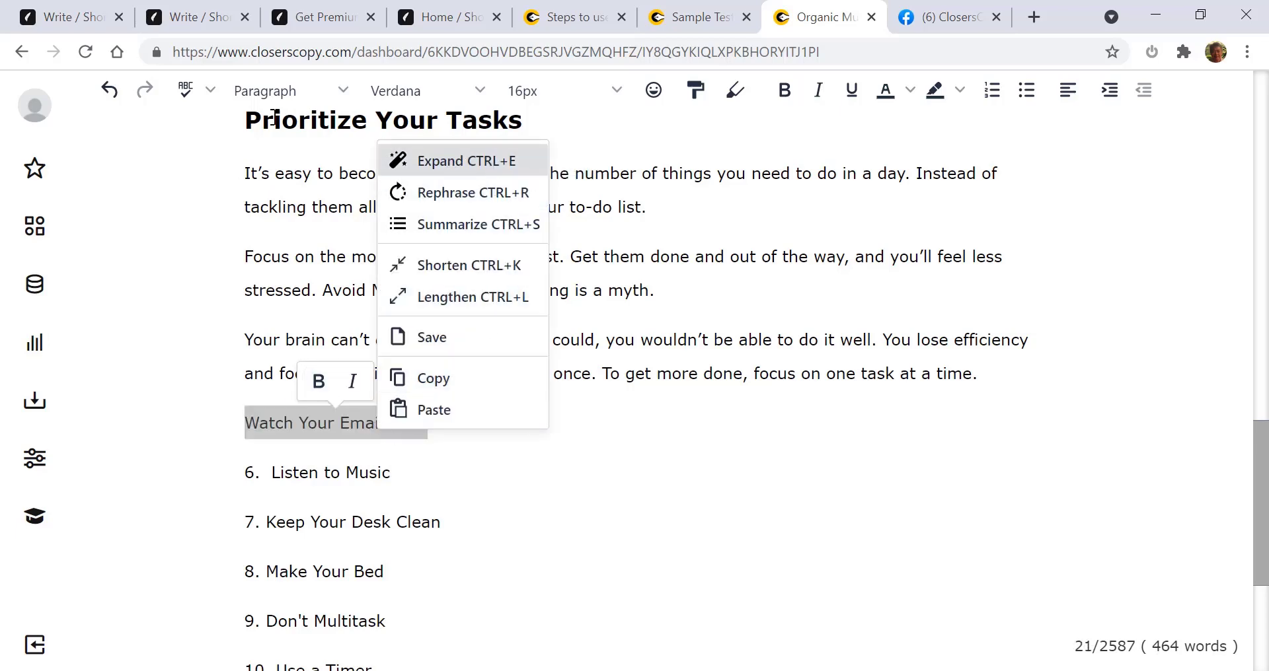
left_click(294, 92)
left_click(295, 93)
mouse_move(330, 128)
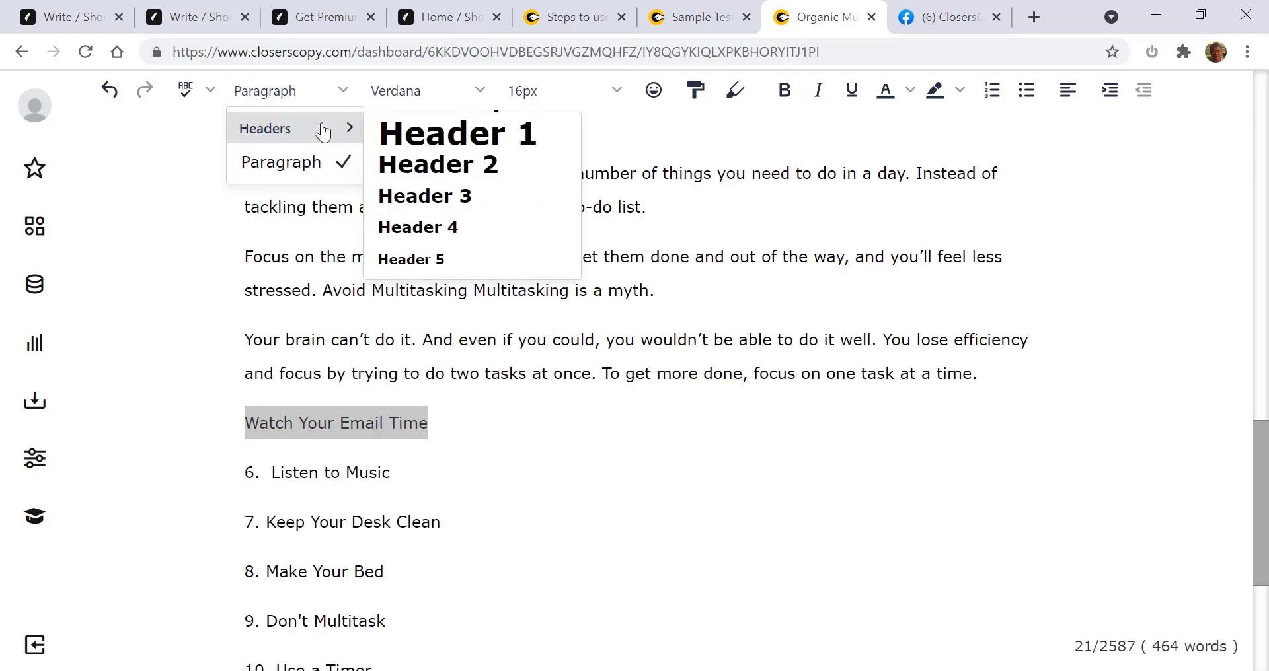
left_click(429, 161)
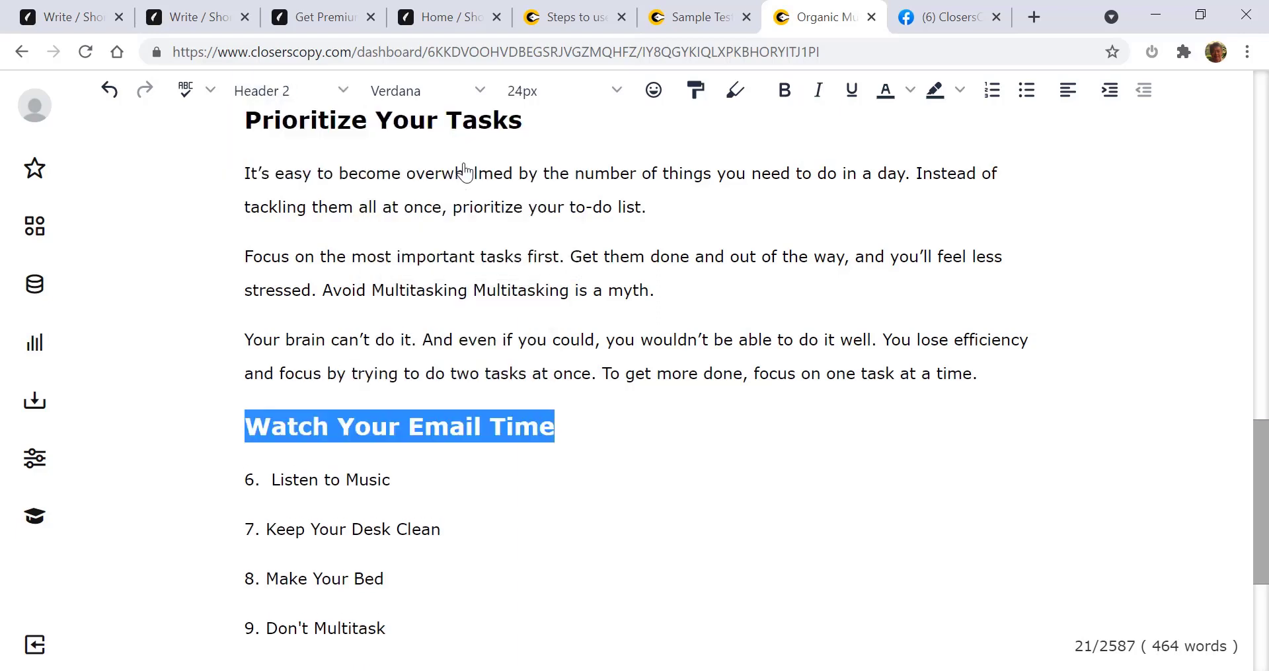
- Try expanding the "Watch Your Email Time" heading on its own, and delete the generated text about the Mailbox watch service
left_click(616, 441)
left_click_drag(569, 429, 246, 426)
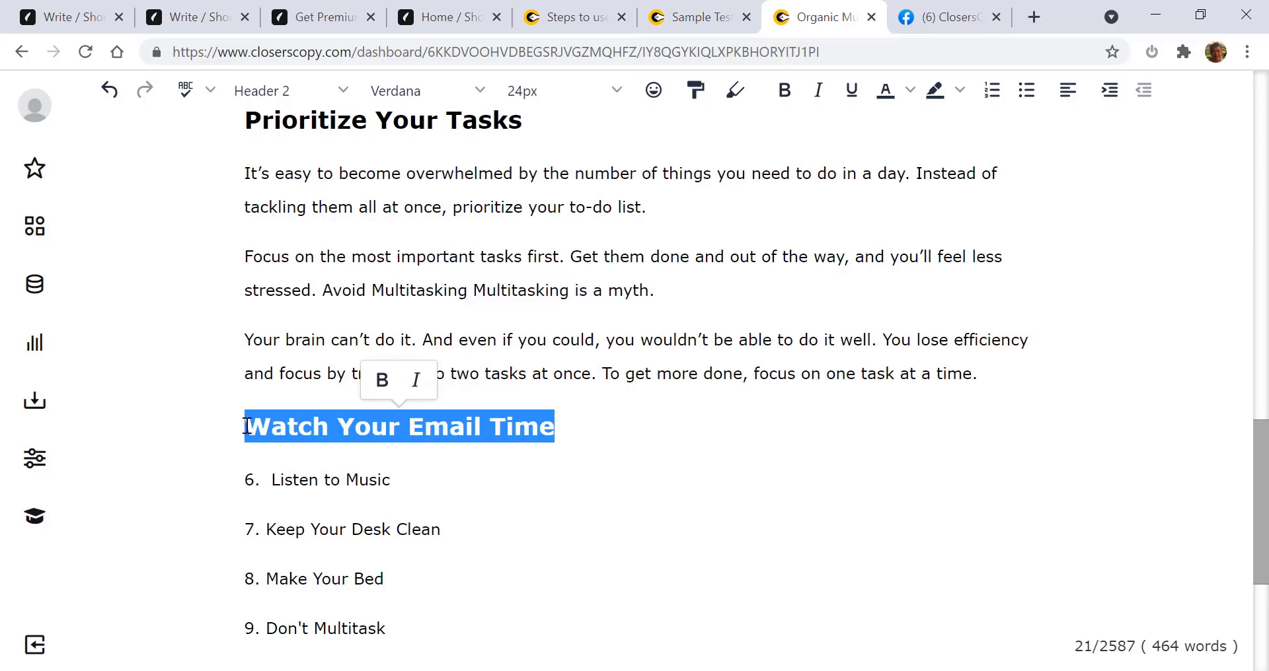
right_click(298, 424)
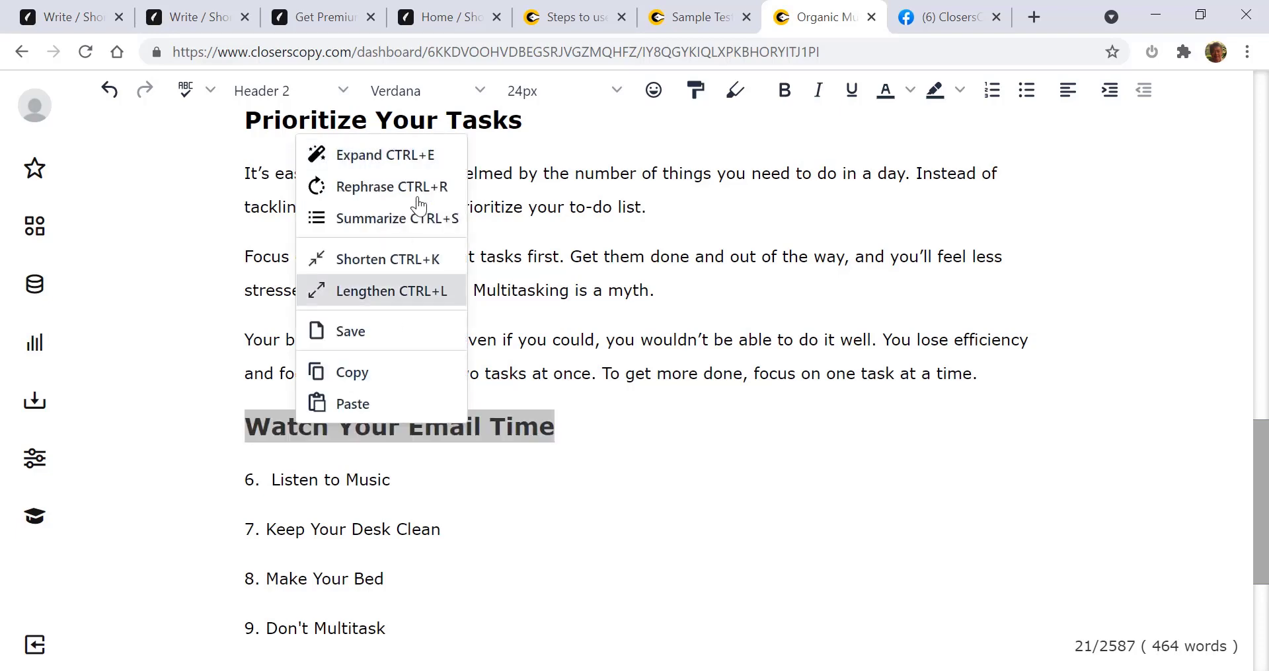
left_click(423, 158)
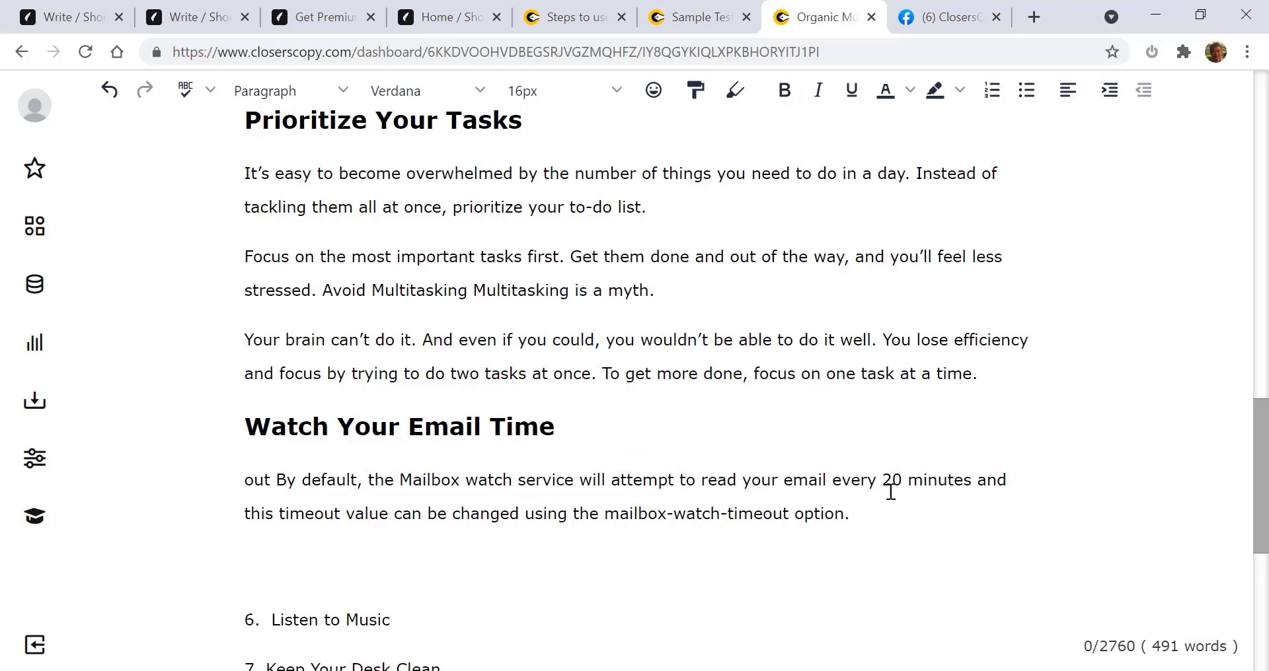
left_click_drag(872, 515, 234, 471)
key("BackSpace")
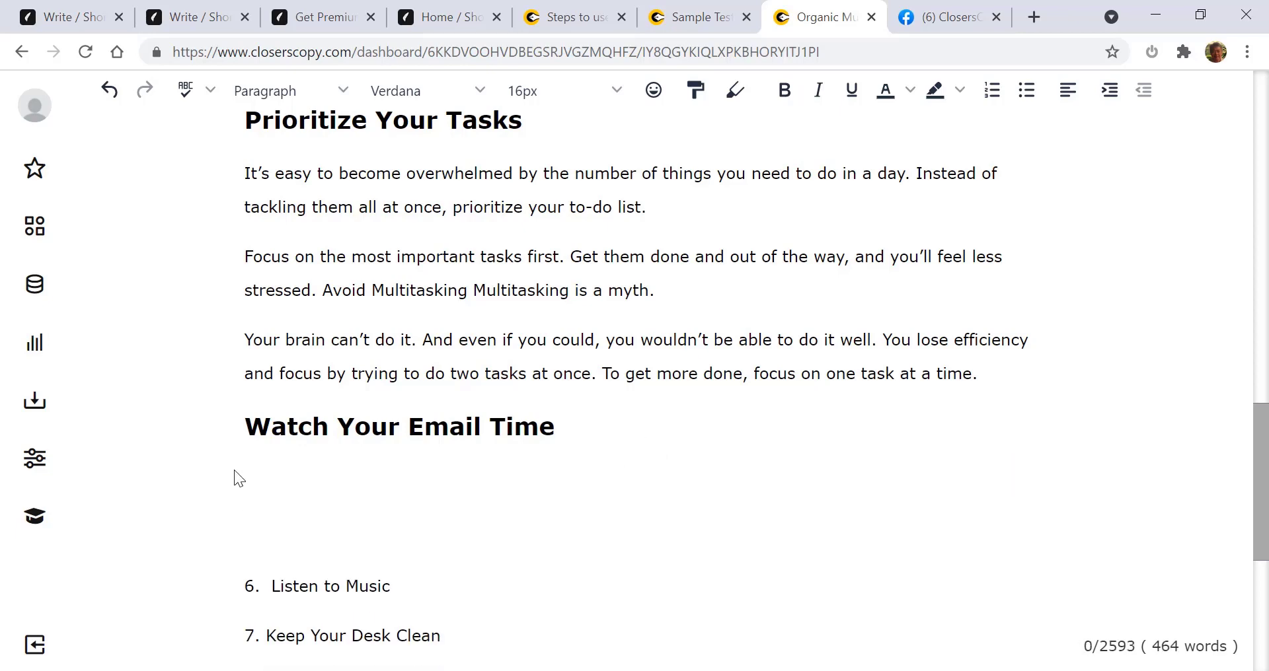
key("BackSpace")
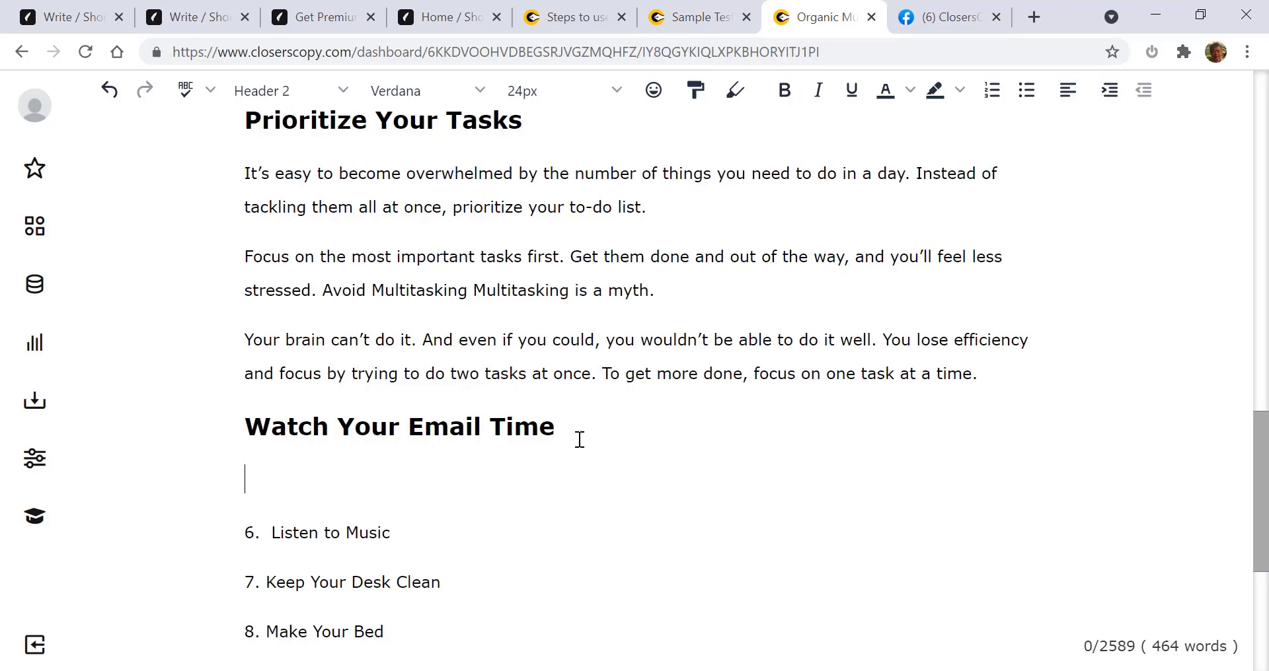
- Expand the "Prioritize Your Tasks" paragraphs together with the "Watch Your Email Time" heading to generate the email section's first paragraph
left_click_drag(577, 436, 251, 173)
right_click(363, 368)
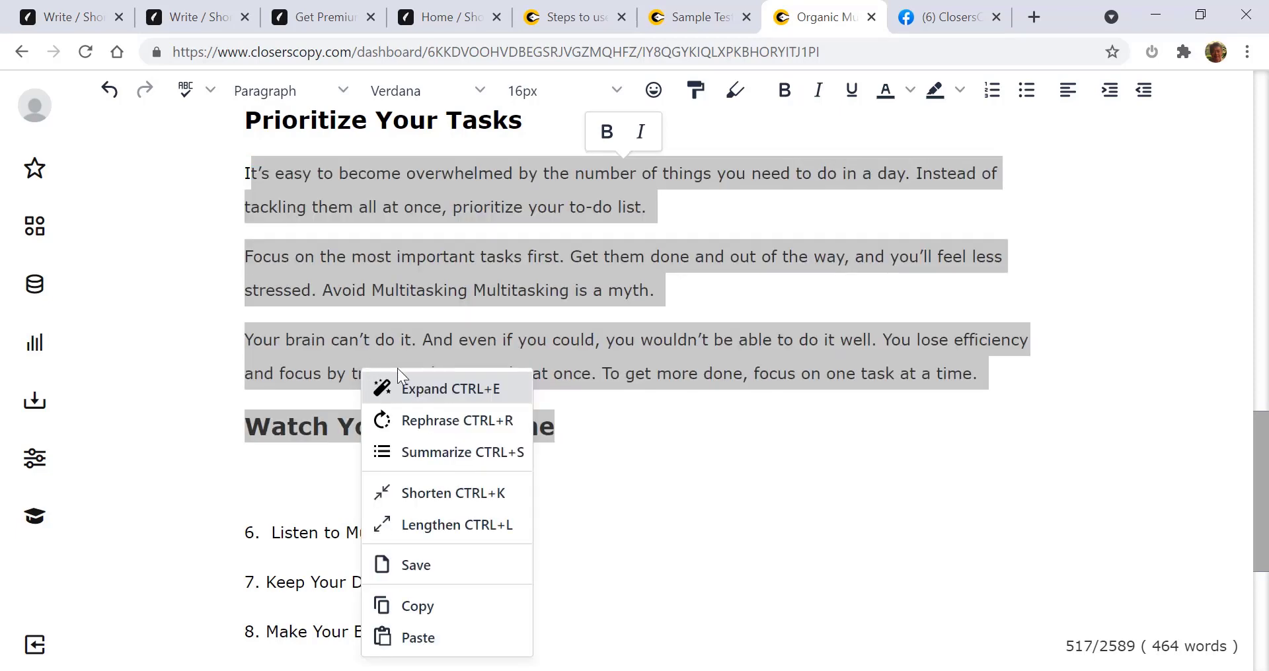
left_click(438, 388)
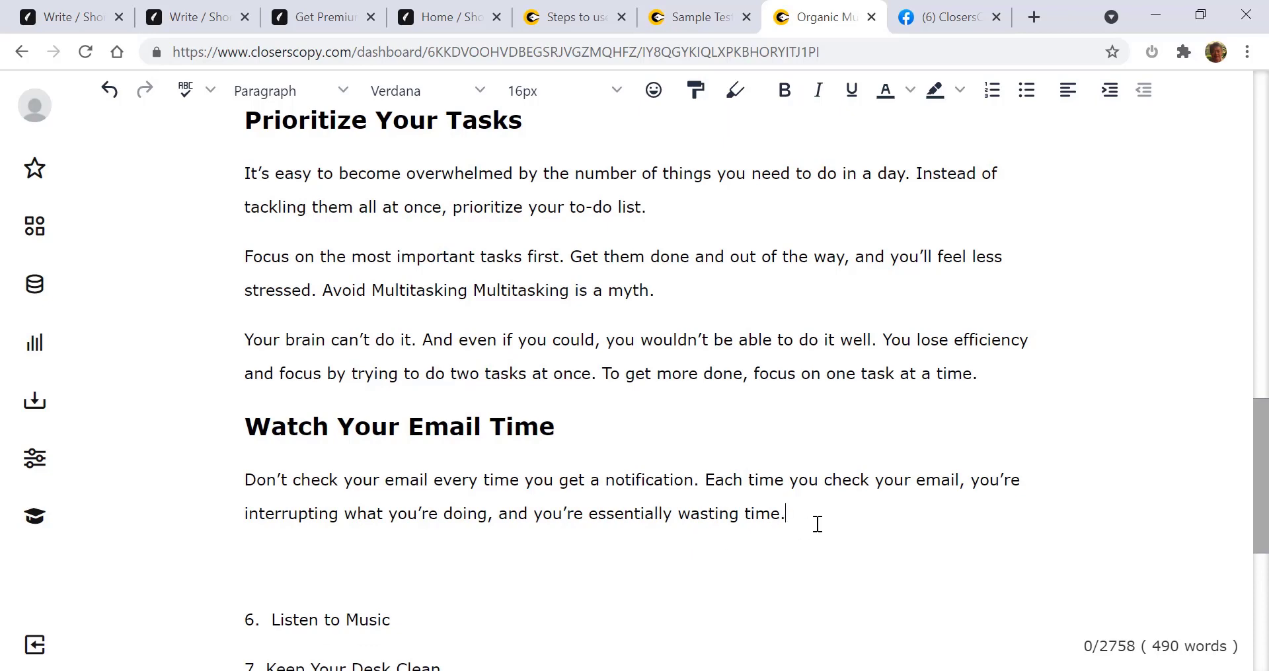
- Expand the "Watch Your Email Time" heading together with its first paragraph to add more text
left_click_drag(816, 524, 237, 477)
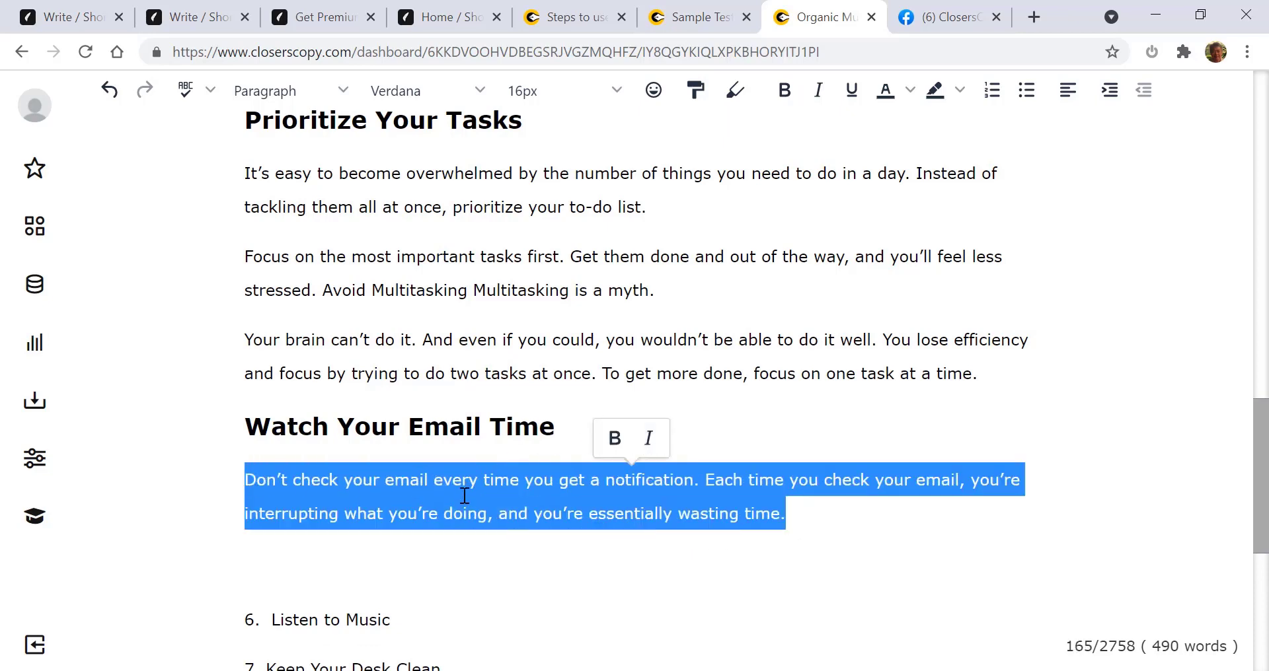
left_click(765, 541)
left_click_drag(815, 518, 245, 425)
right_click(286, 427)
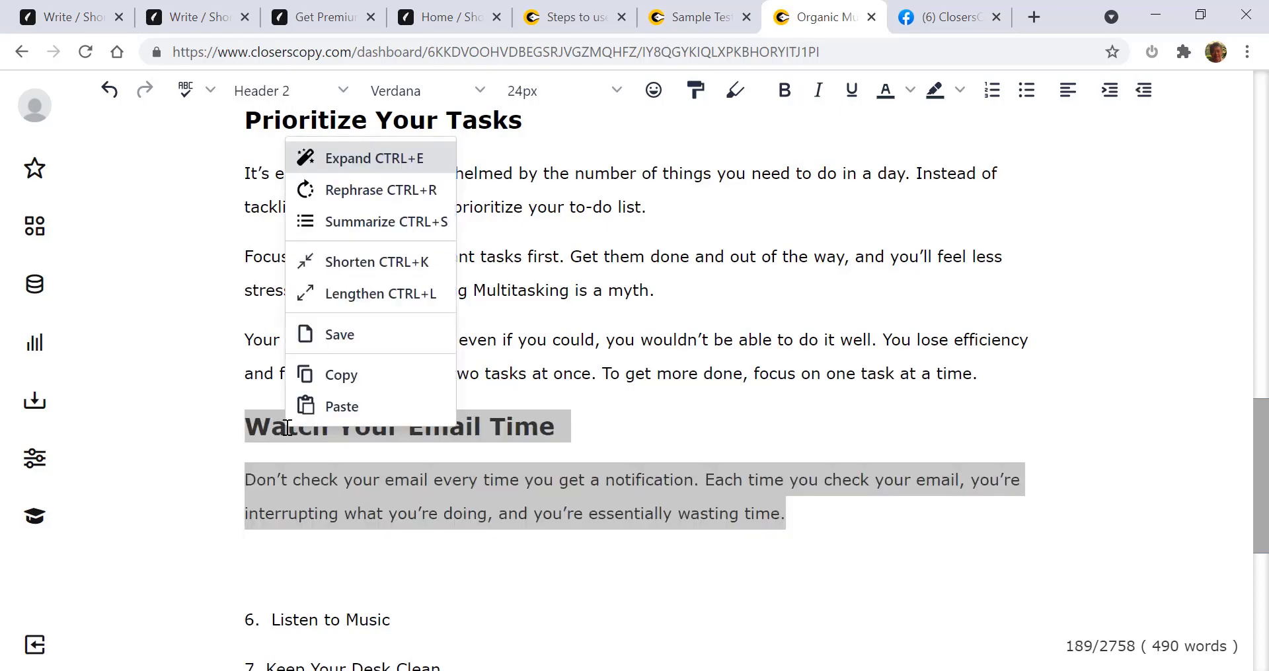
left_click(409, 160)
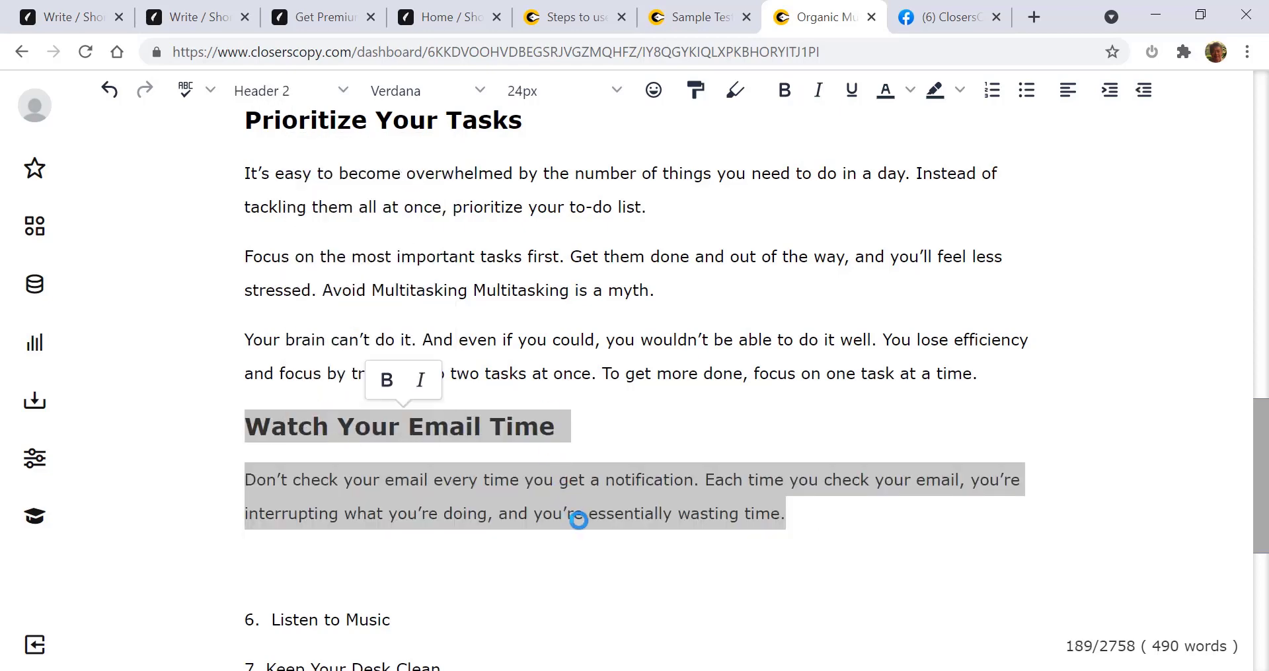
- Expand the two paragraphs under "Watch Your Email Time", without the heading, to generate another paragraph
scroll(578, 520, "down", 2)
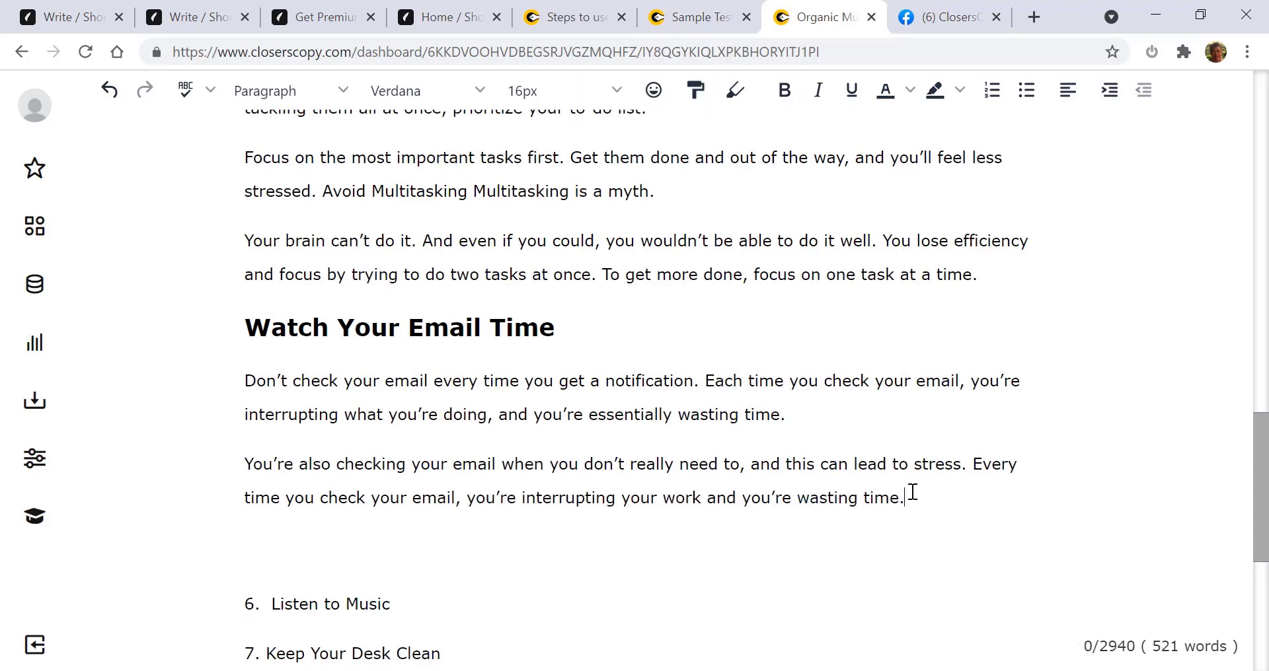
left_click_drag(912, 492, 235, 378)
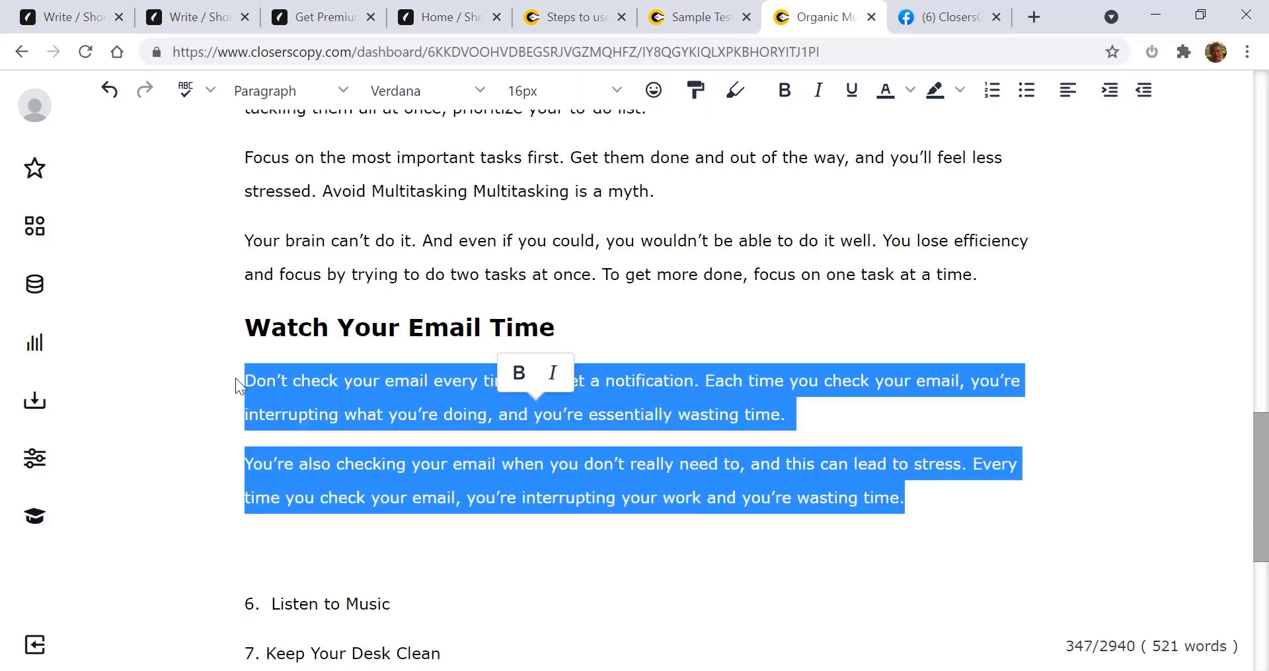
right_click(355, 398)
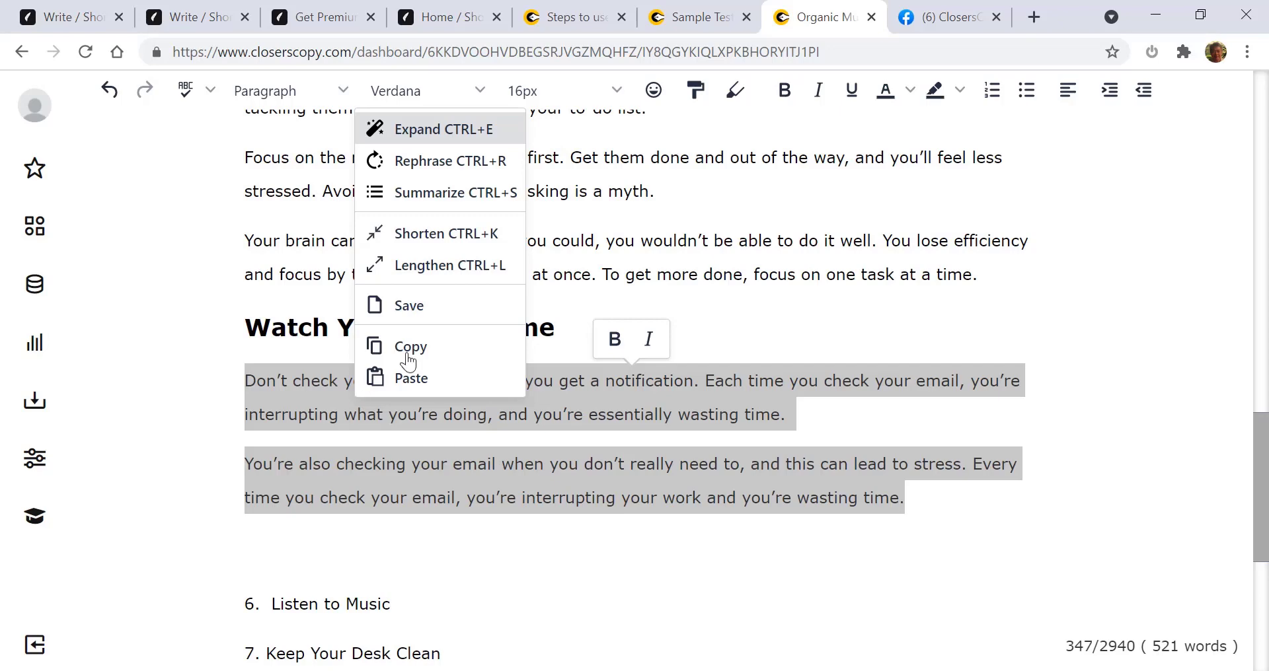
left_click(426, 134)
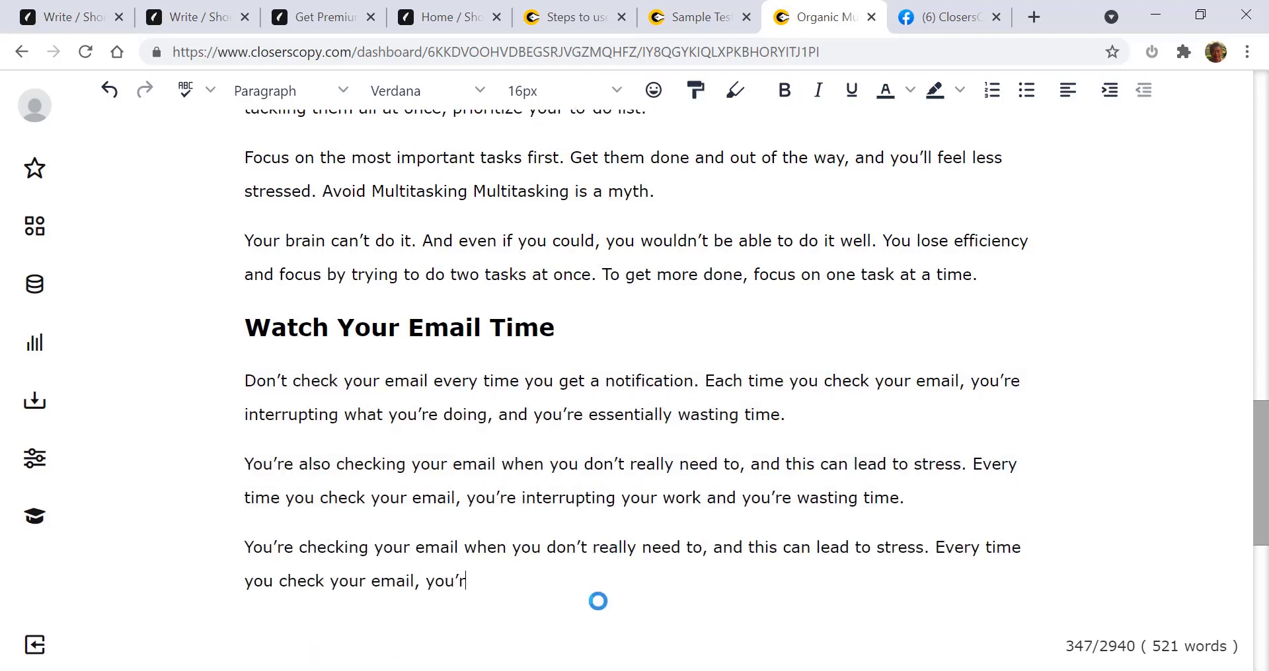
- Let the email section's third paragraph finish generating, and remove the blank lines above the "Listen to Music" item
type("g yo")
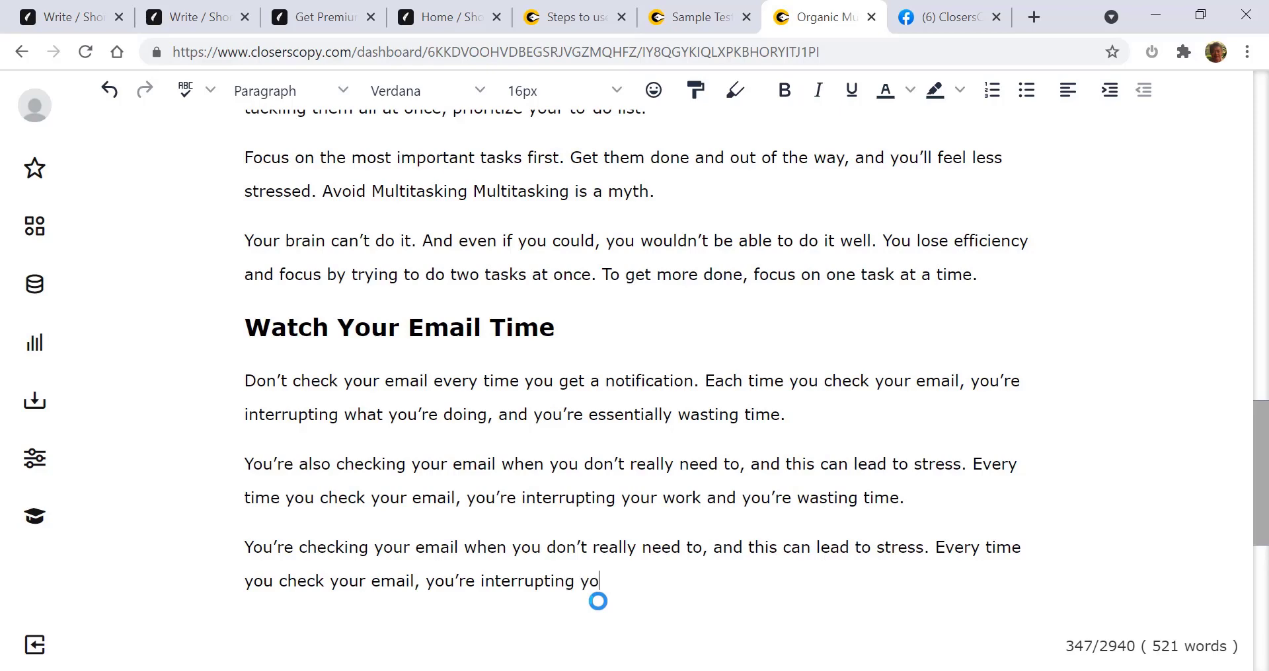
type("ur work and you’re wasting time.")
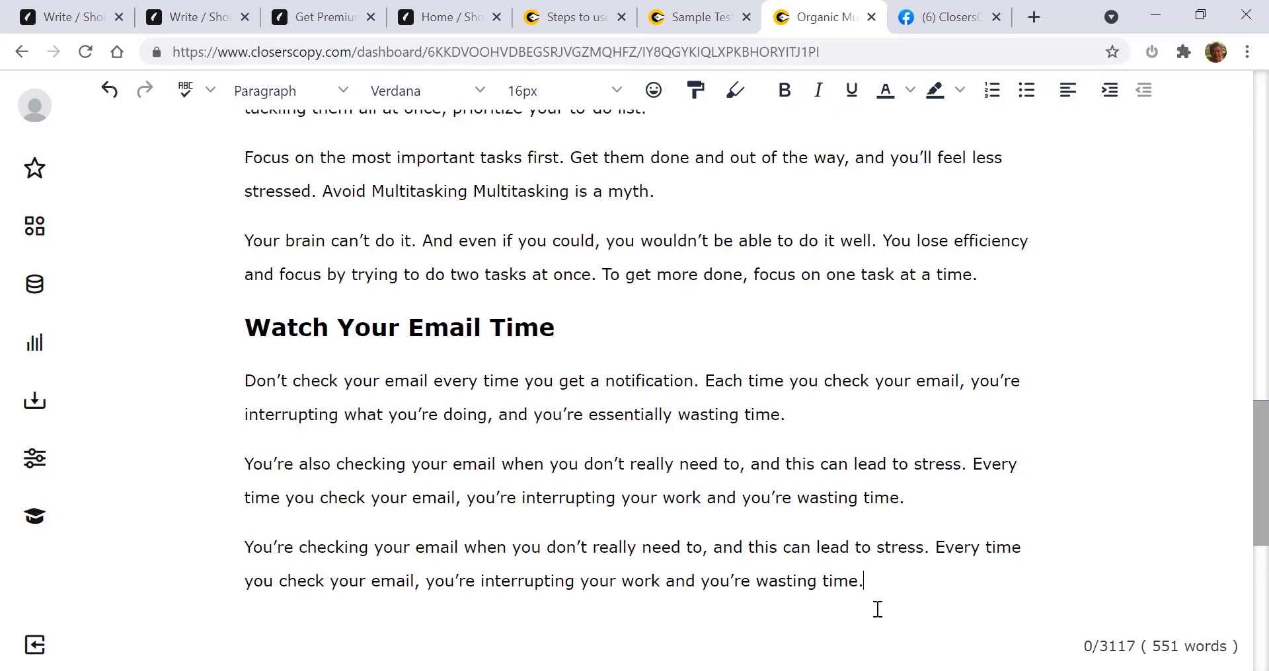
scroll(561, 603, "down", 4)
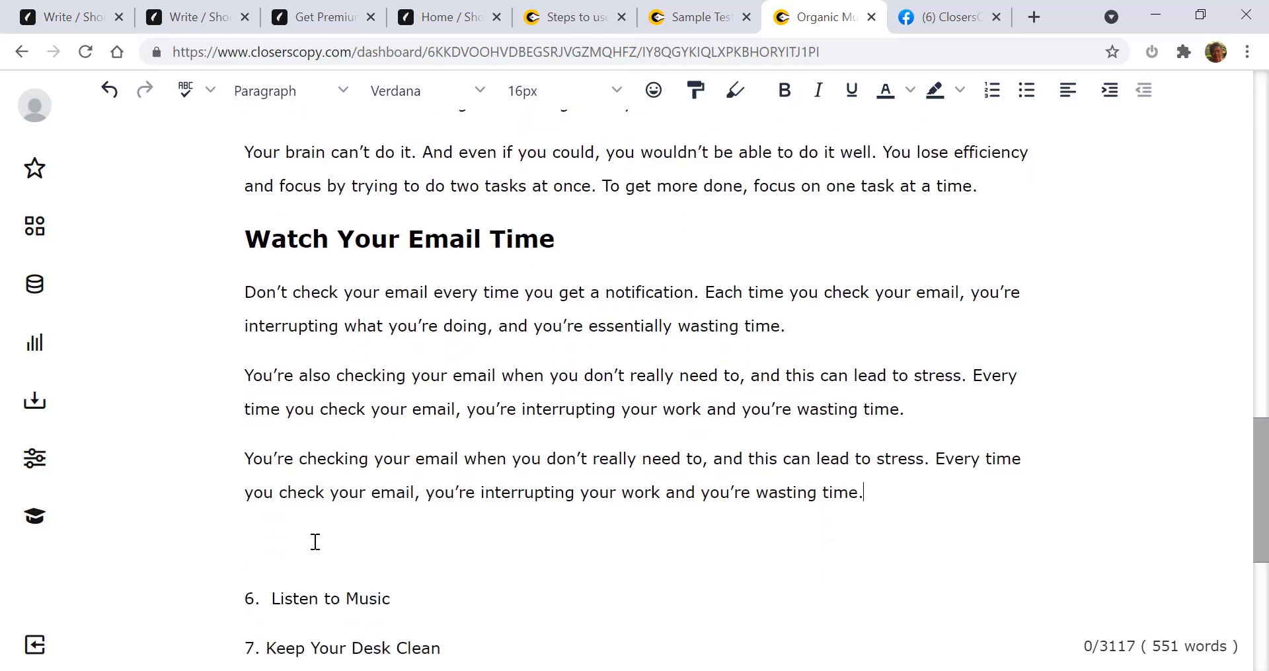
left_click(278, 312)
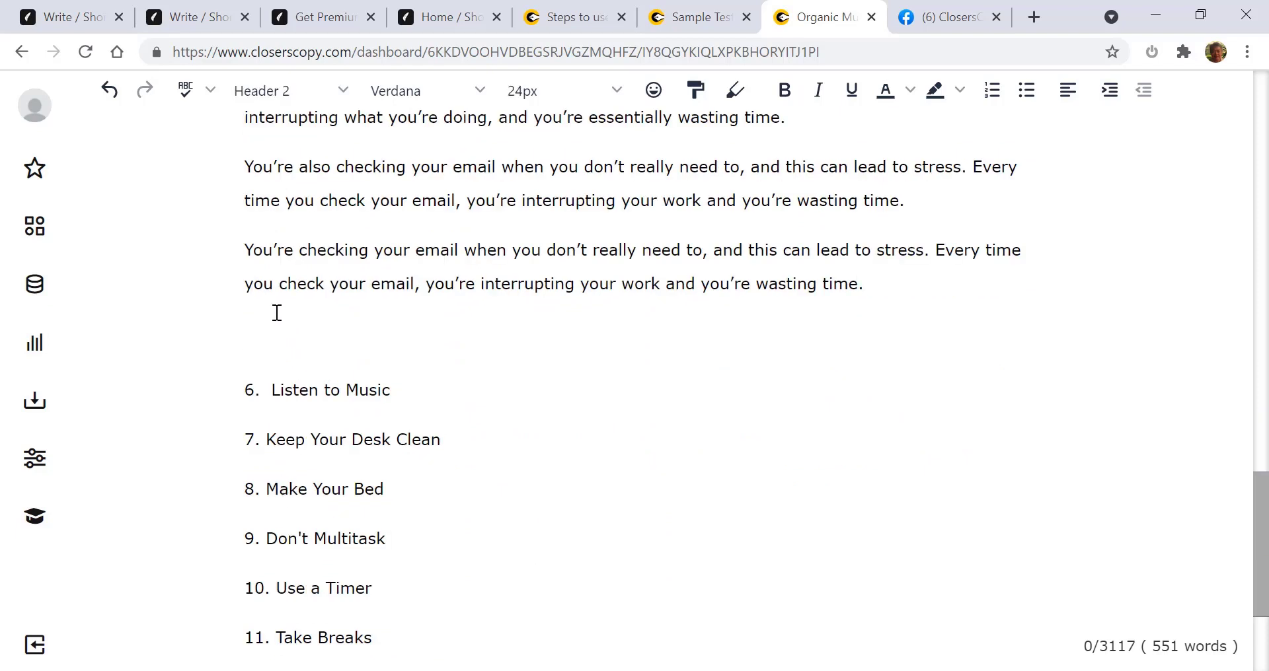
key("Delete")
key("Delete")
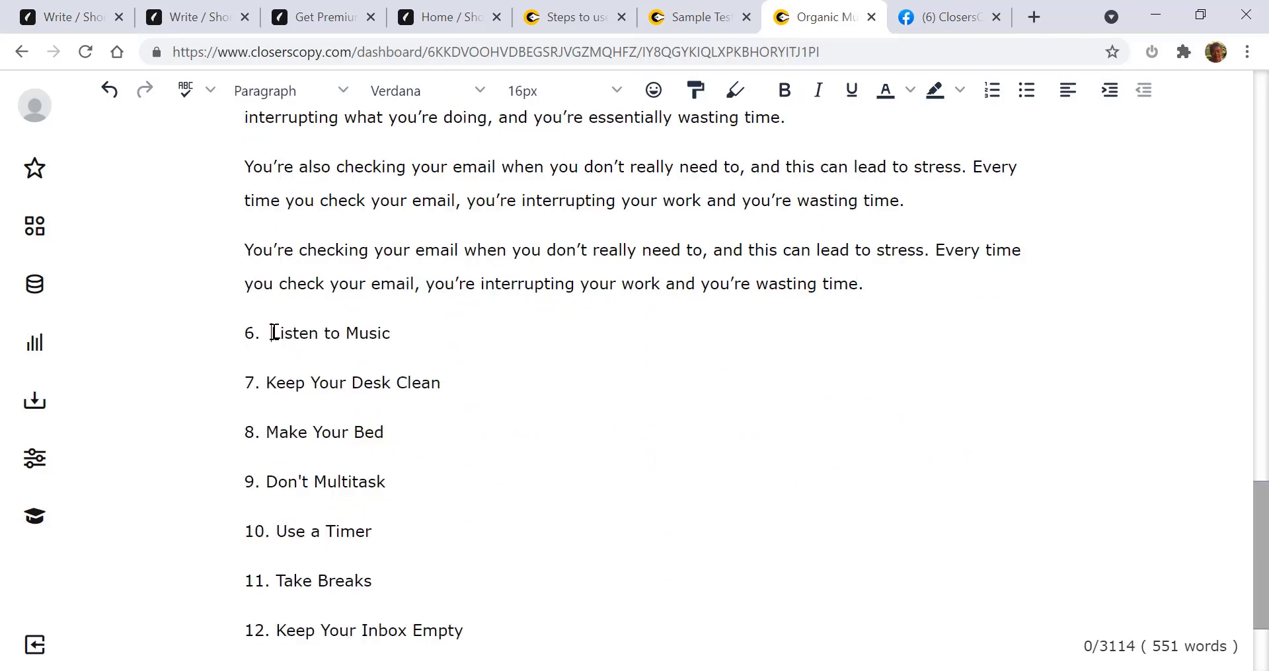
- Strip the list number from "Listen to Music" and format the line as Header 2
key("Delete")
key("Delete")
key("Delete")
key("Delete")
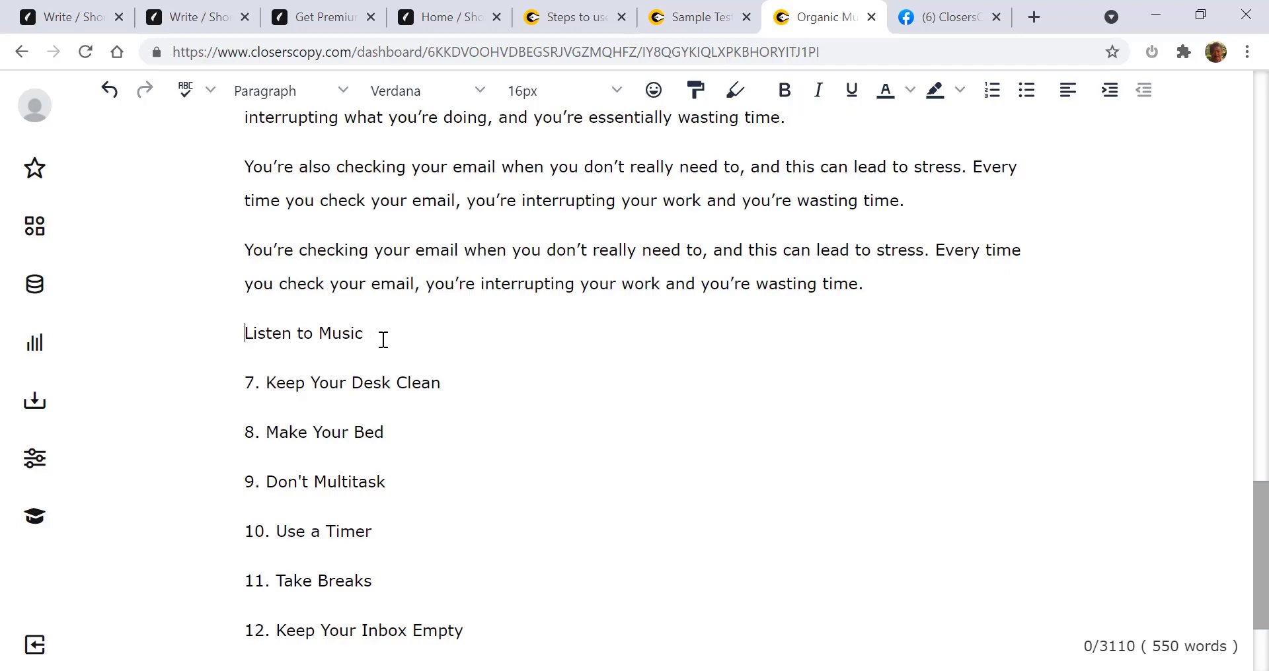
left_click_drag(383, 340, 226, 319)
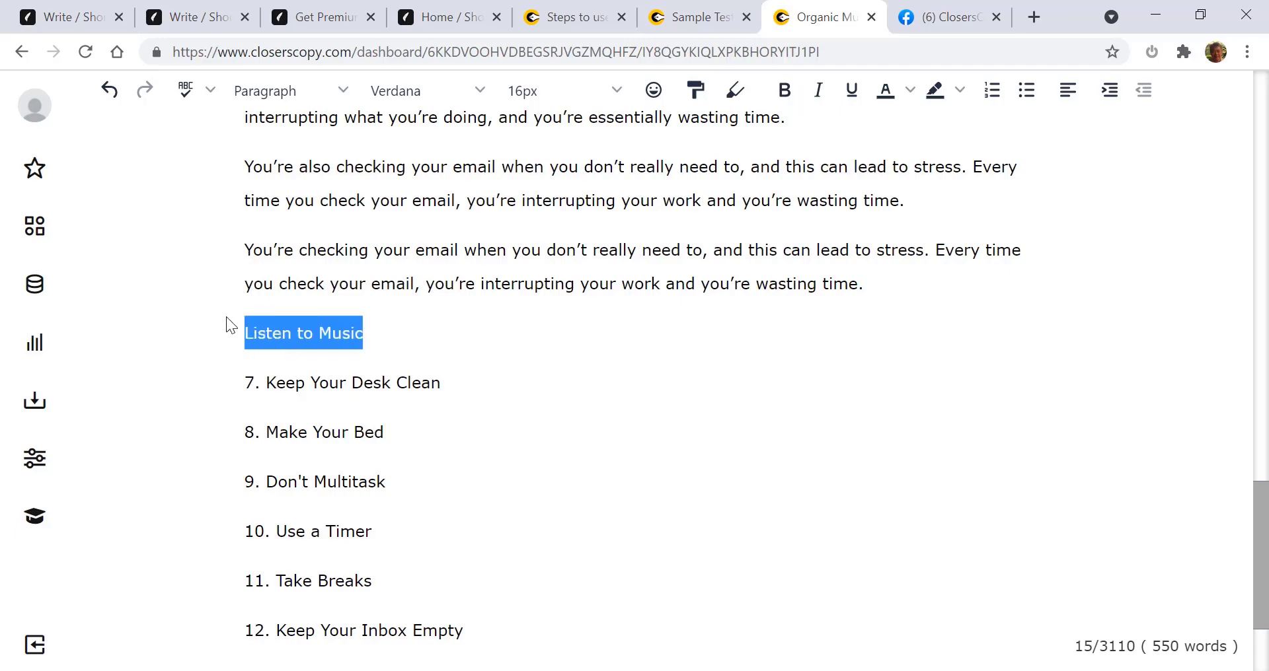
left_click(336, 91)
mouse_move(322, 129)
left_click(462, 178)
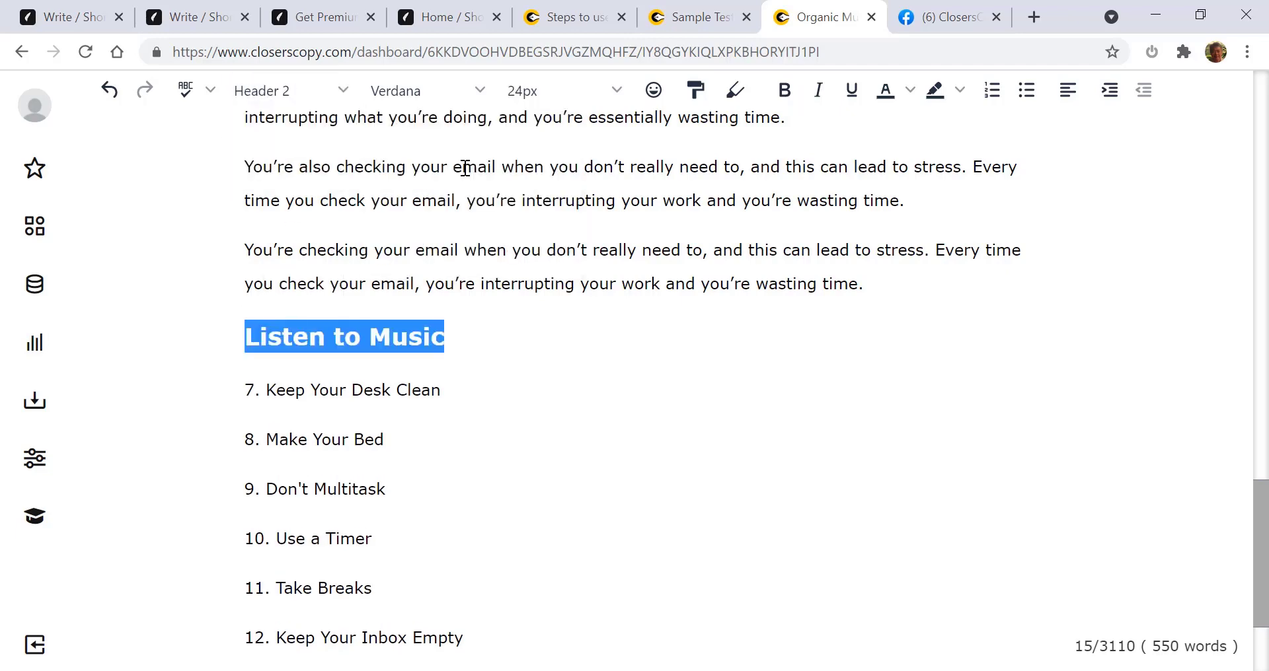
- Expand the last two email paragraphs together with the "Listen to Music" heading to generate the music section's first paragraph
left_click(479, 342)
left_click_drag(479, 341, 241, 165)
right_click(319, 196)
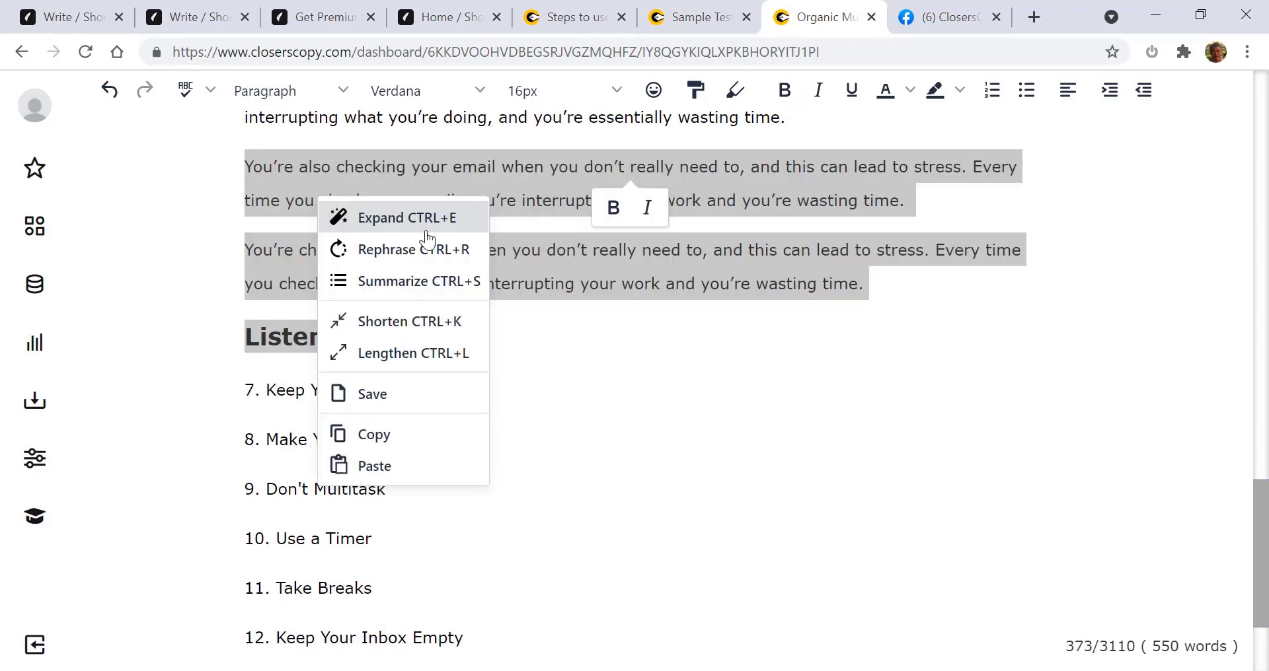
left_click(410, 218)
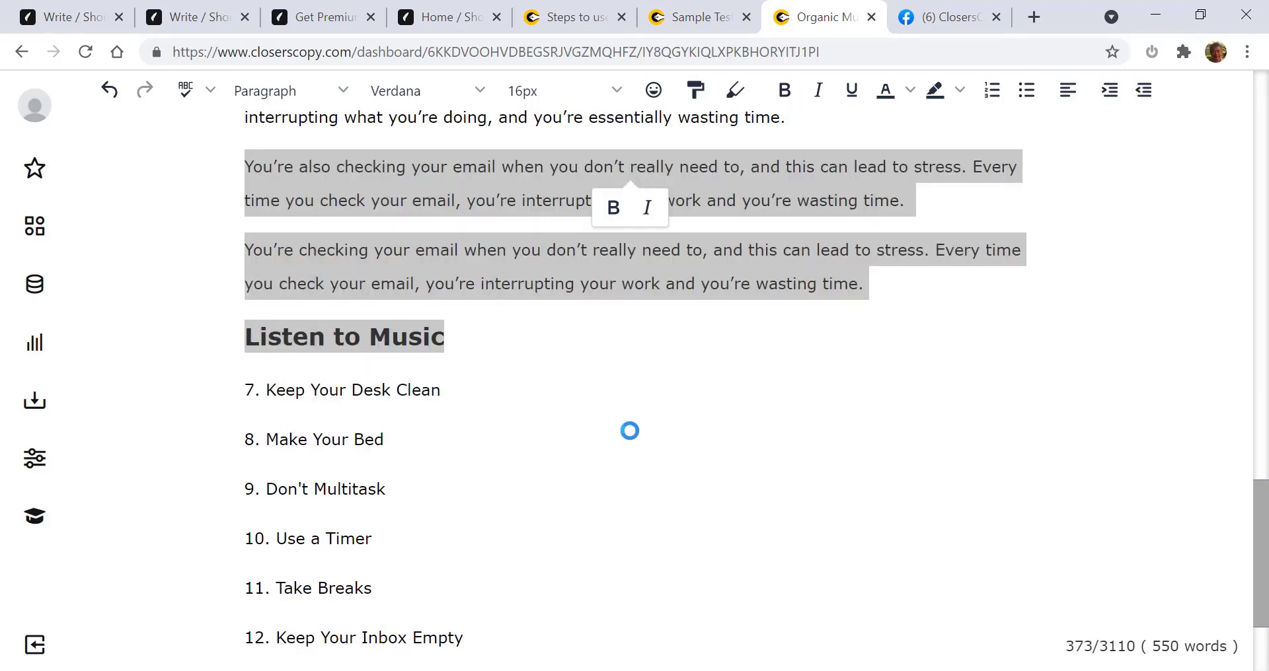
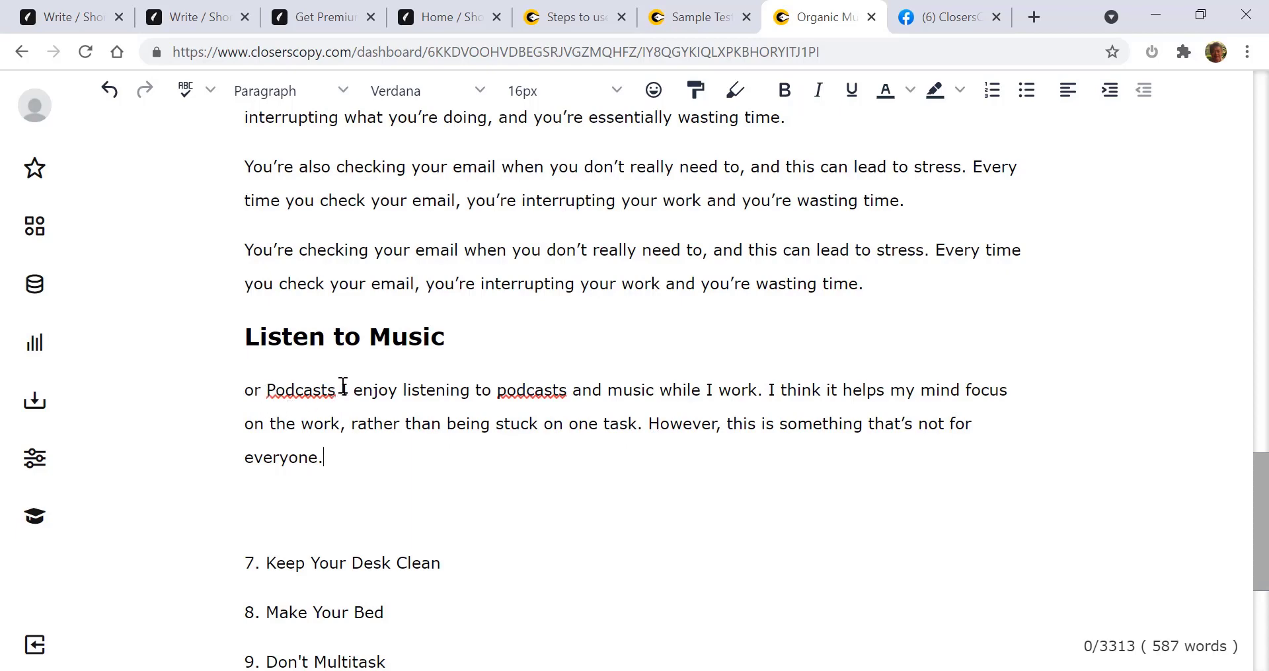
- Move "or Podcasts" from the generated text up into the "Listen to Music" heading, and set the remaining text below it to Paragraph style
left_click_drag(343, 387, 247, 386)
left_click(253, 384)
key("BackSpace")
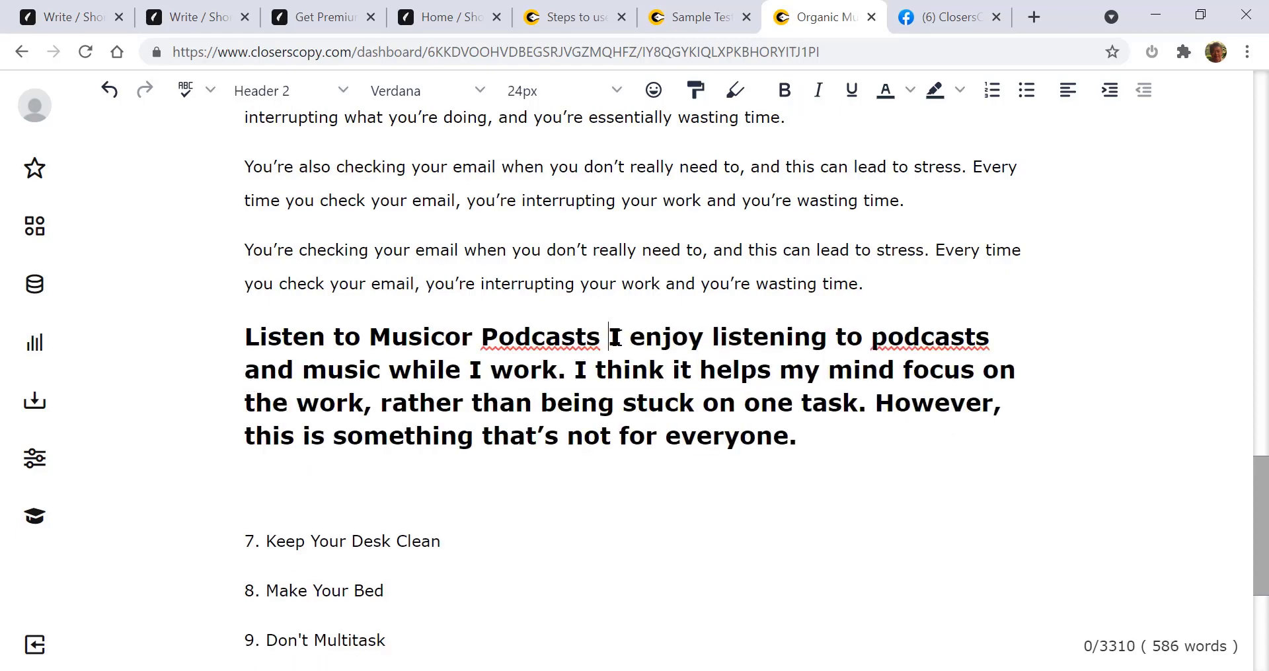
key("Return")
left_click_drag(487, 492, 229, 373)
left_click(299, 94)
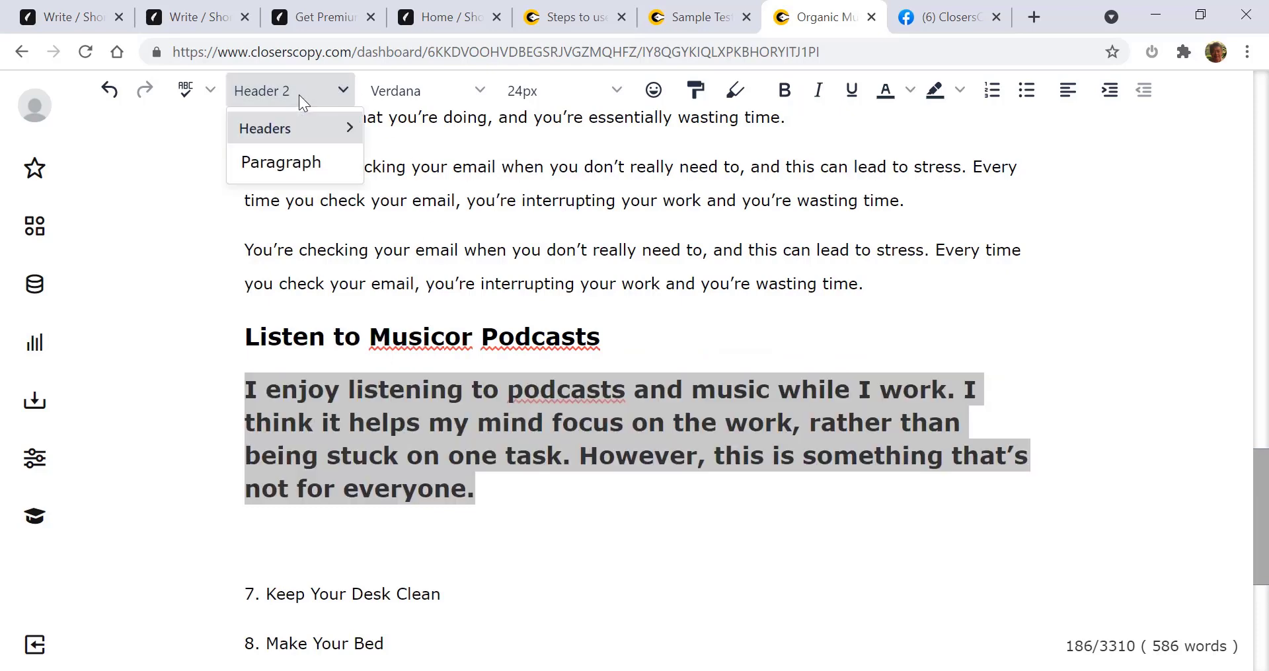
left_click(301, 160)
left_click(290, 476)
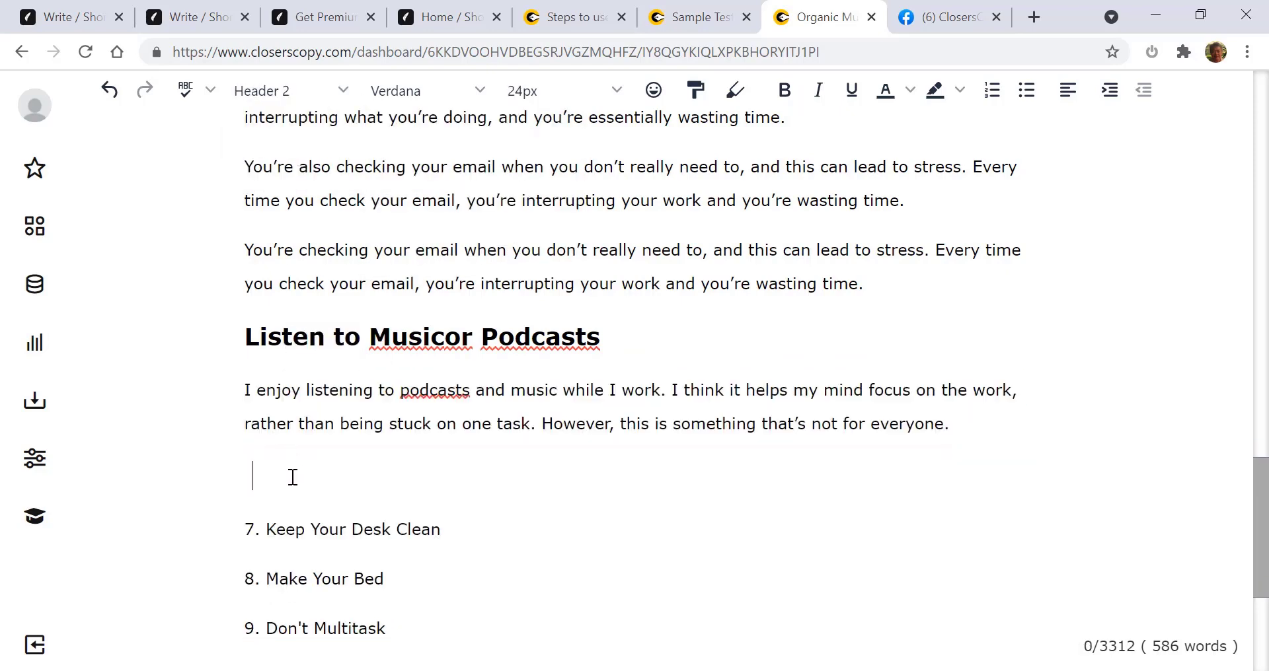
- Try expanding the "I enjoy listening to podcasts" paragraph on its own, and delete the generated sentence about working in an office
left_click_drag(950, 425, 248, 378)
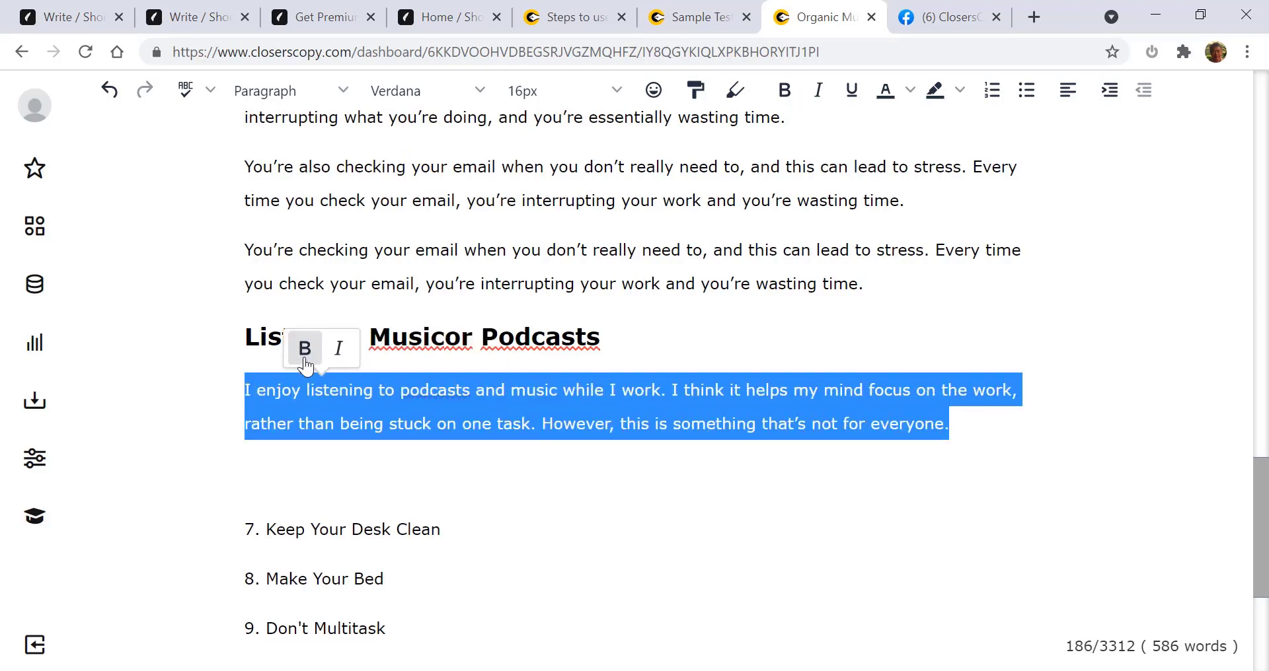
right_click(503, 411)
left_click(575, 139)
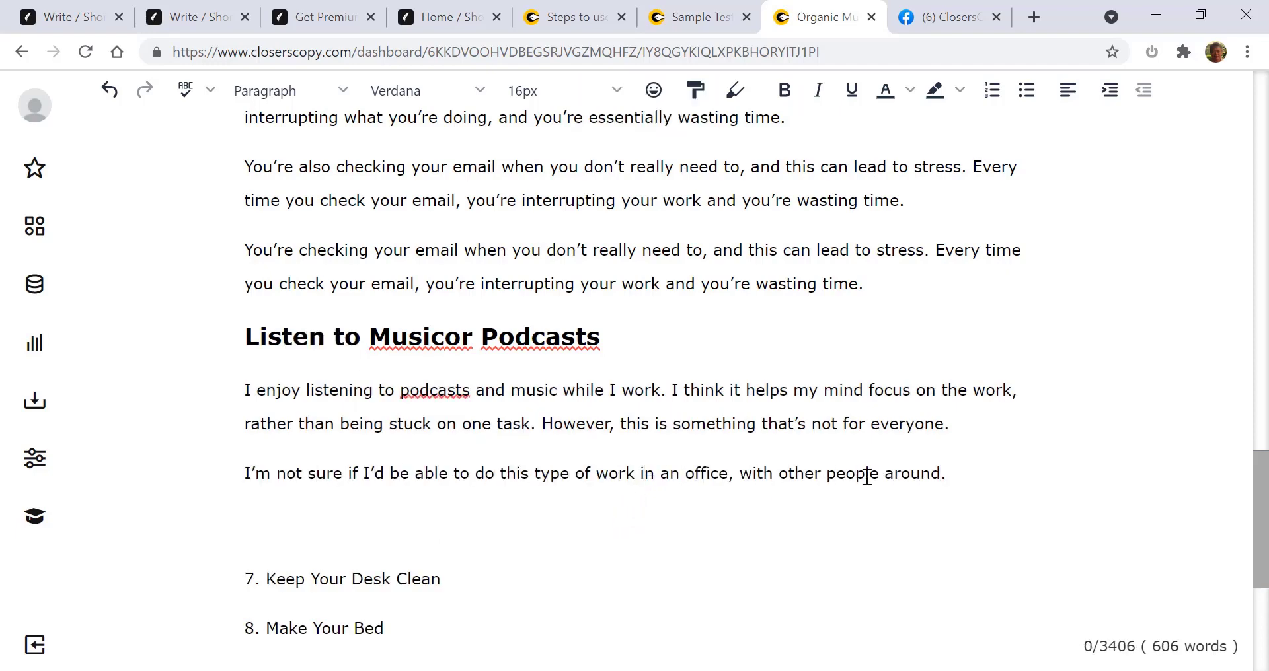
left_click_drag(956, 476, 251, 471)
key("BackSpace")
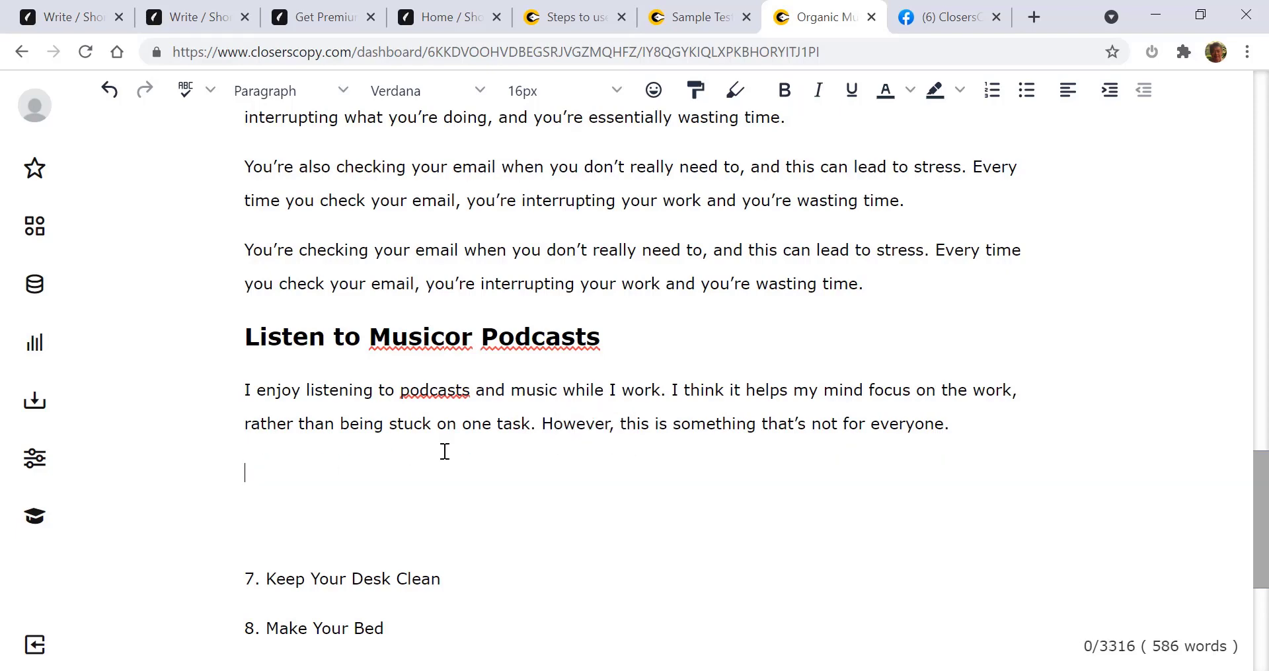
left_click_drag(952, 428, 252, 335)
key("ctrl+x")
key("ctrl+v")
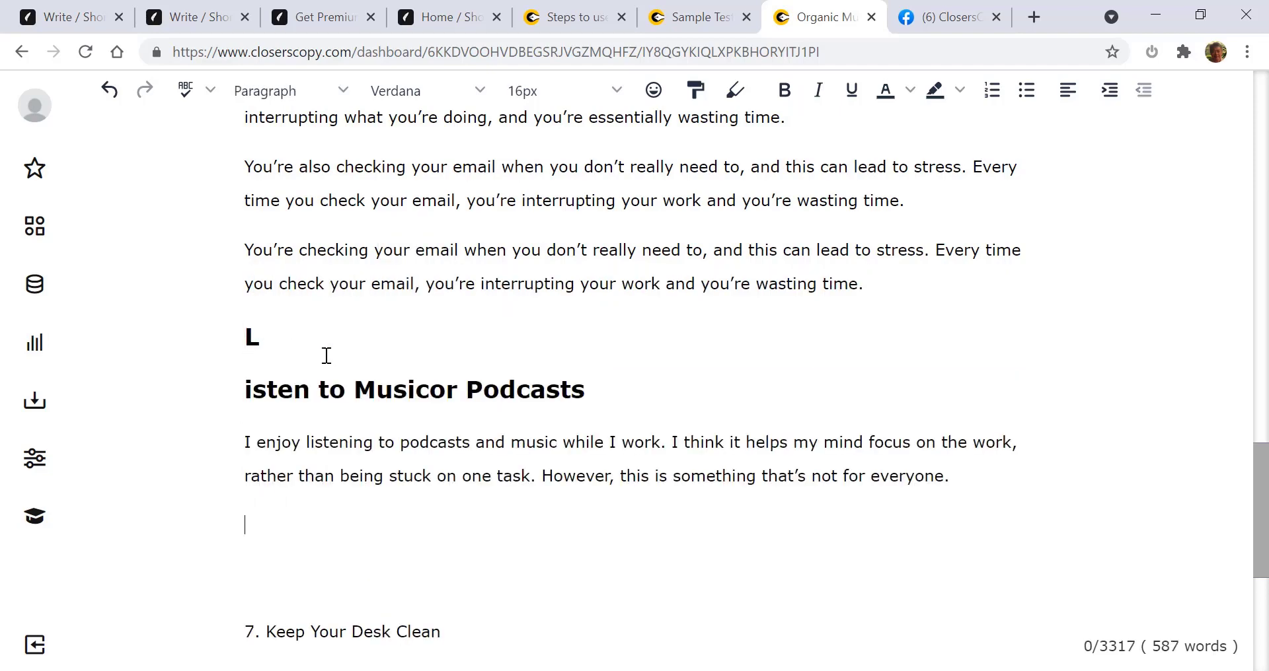
left_click(281, 337)
key("Delete")
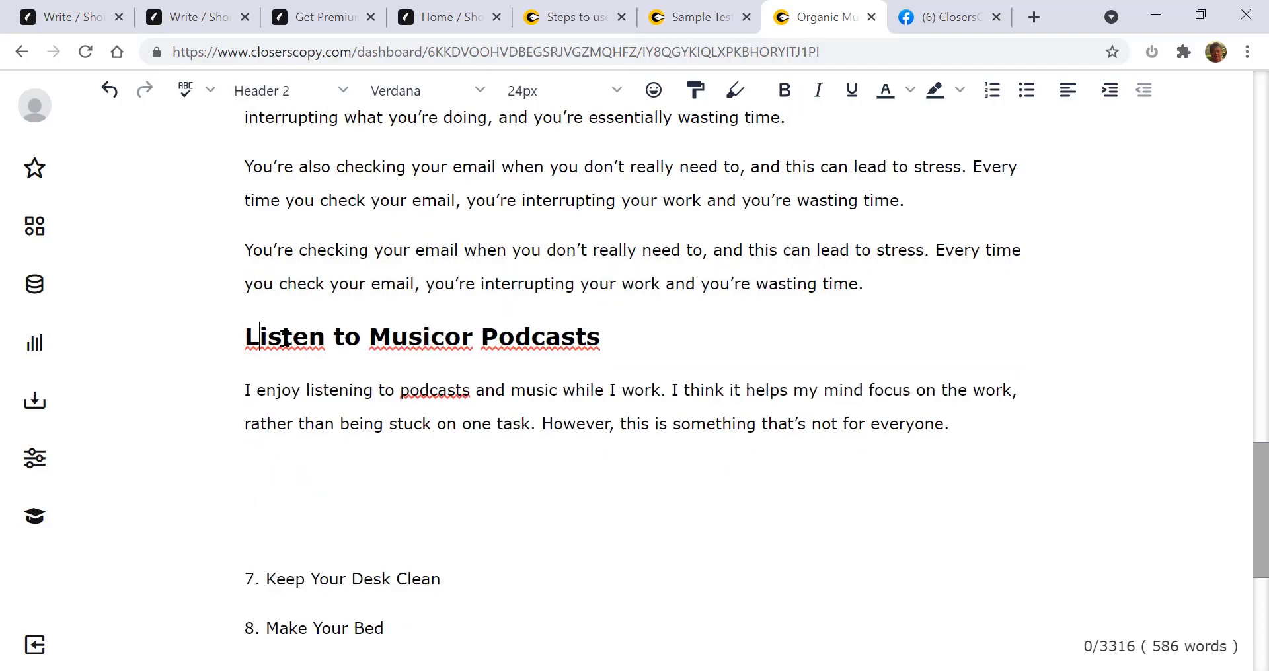
- Insert the missing space in the music section's heading so it reads "Listen to Music or Podcasts"
left_click_drag(961, 428, 223, 325)
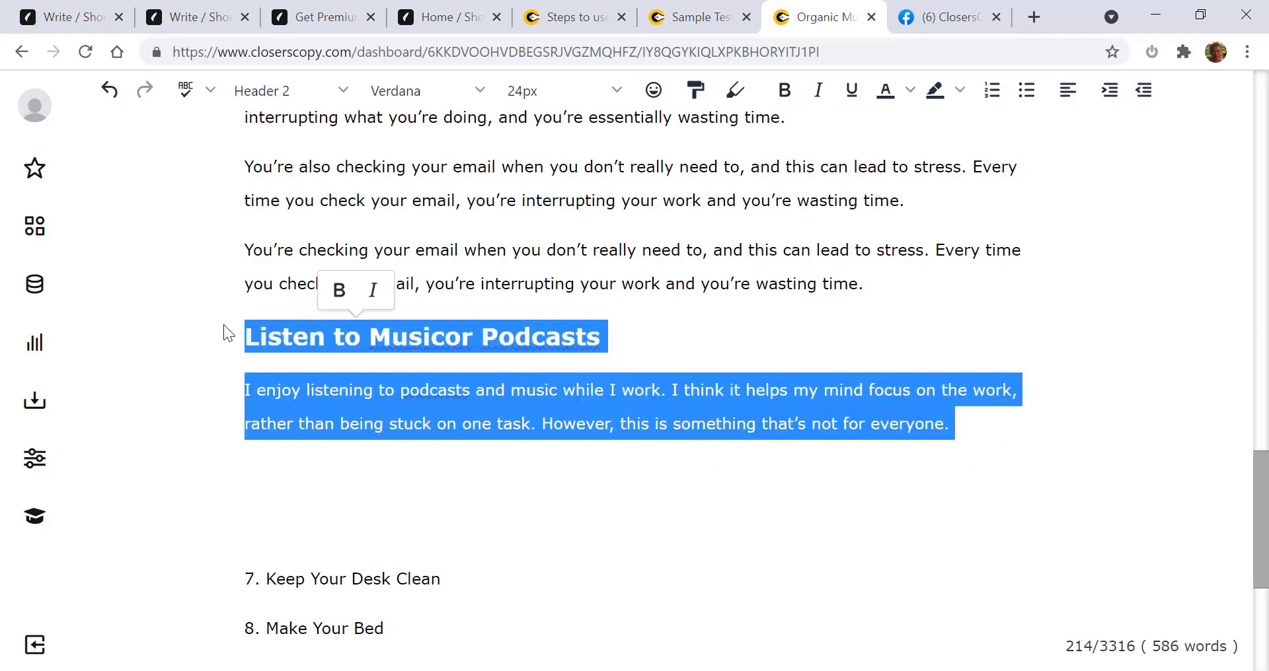
left_click(446, 336)
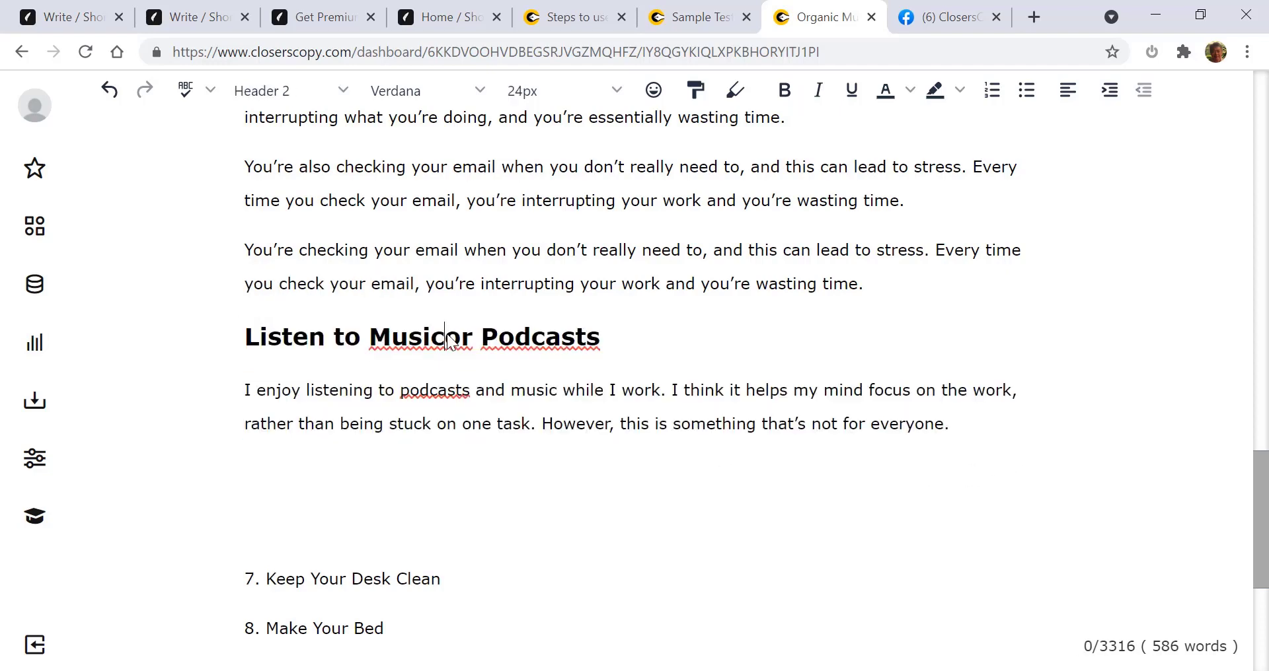
- Try expanding the "Listen to Music or Podcasts" heading together with its paragraph, and delete the generated Raspberry Pi text
left_click_drag(1005, 433, 237, 340)
right_click(308, 337)
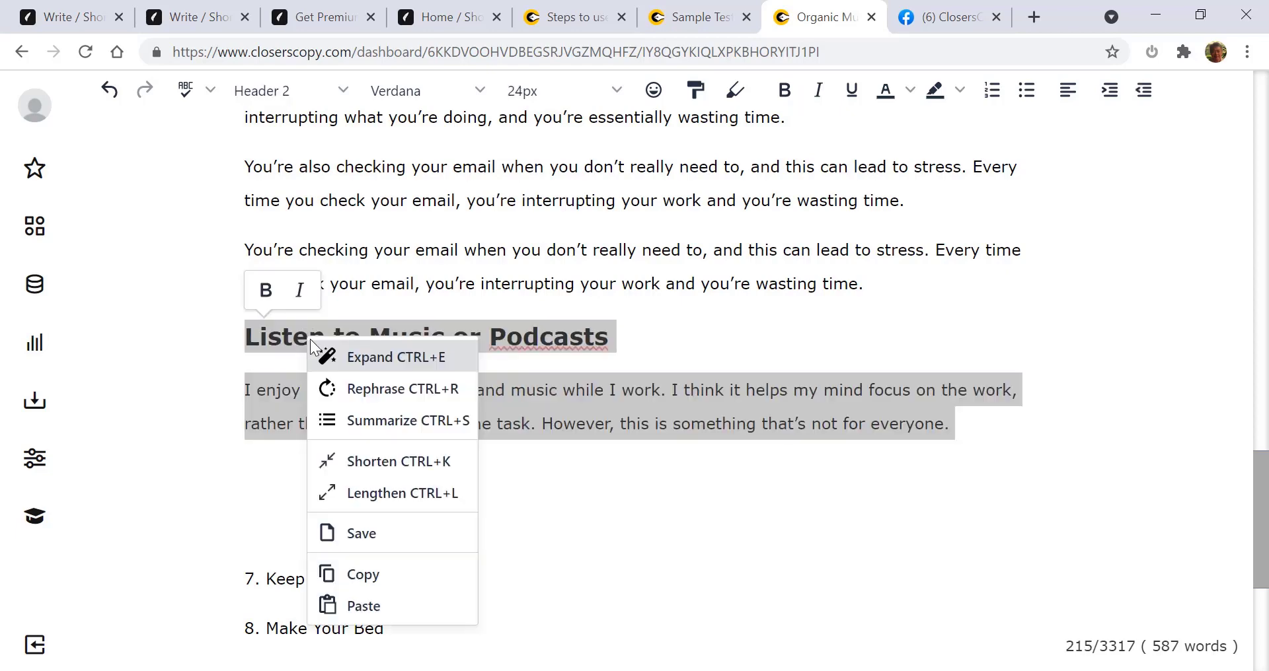
left_click(355, 358)
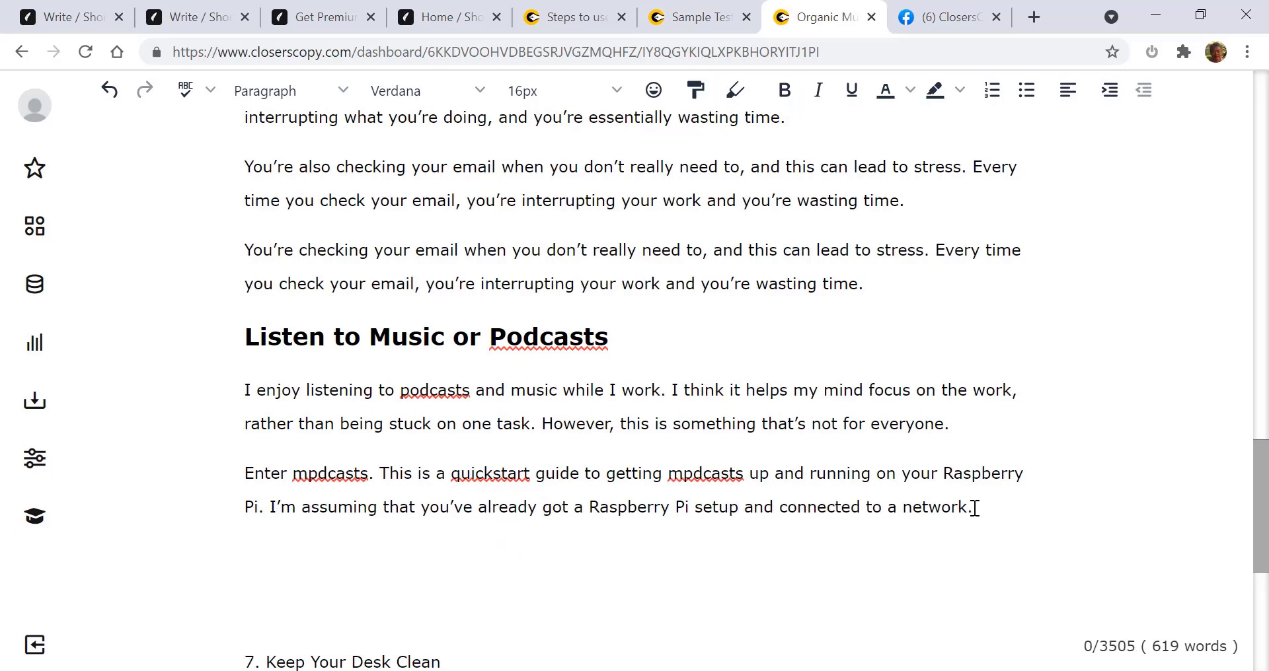
left_click_drag(972, 507, 249, 472)
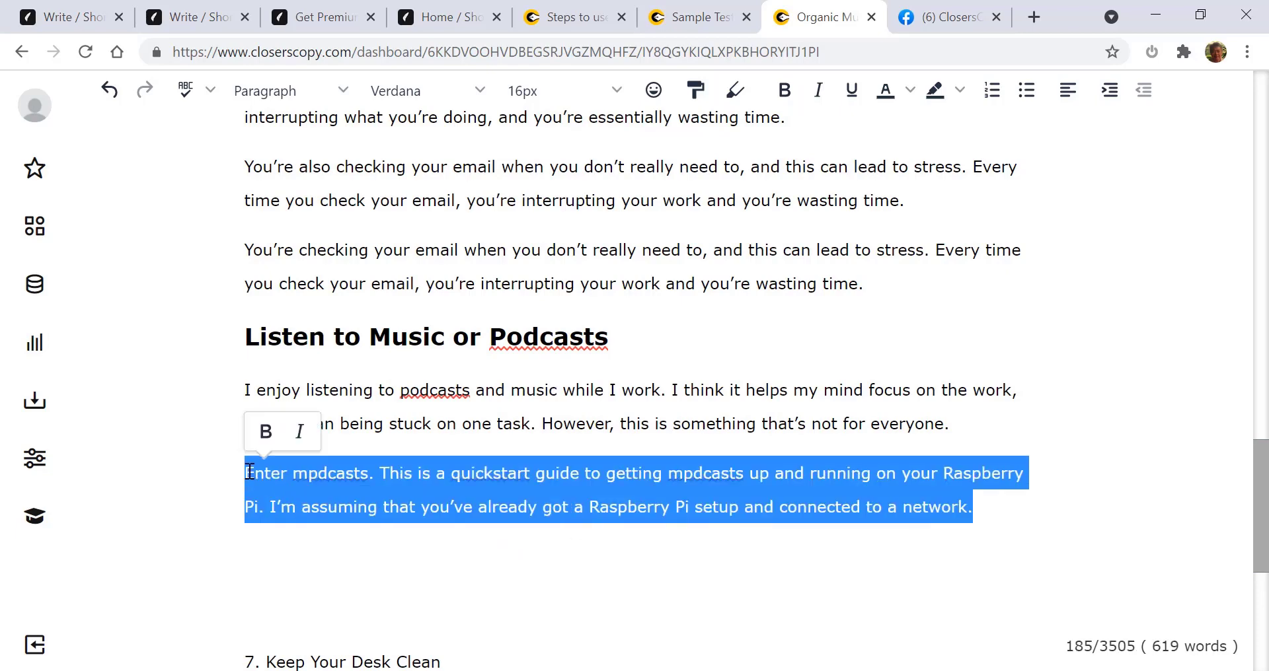
key("Delete")
- Try expanding the paragraph under "Listen to Music or Podcasts" without the heading, and delete the generated text about electricity and gas savings
left_click_drag(962, 417, 248, 397)
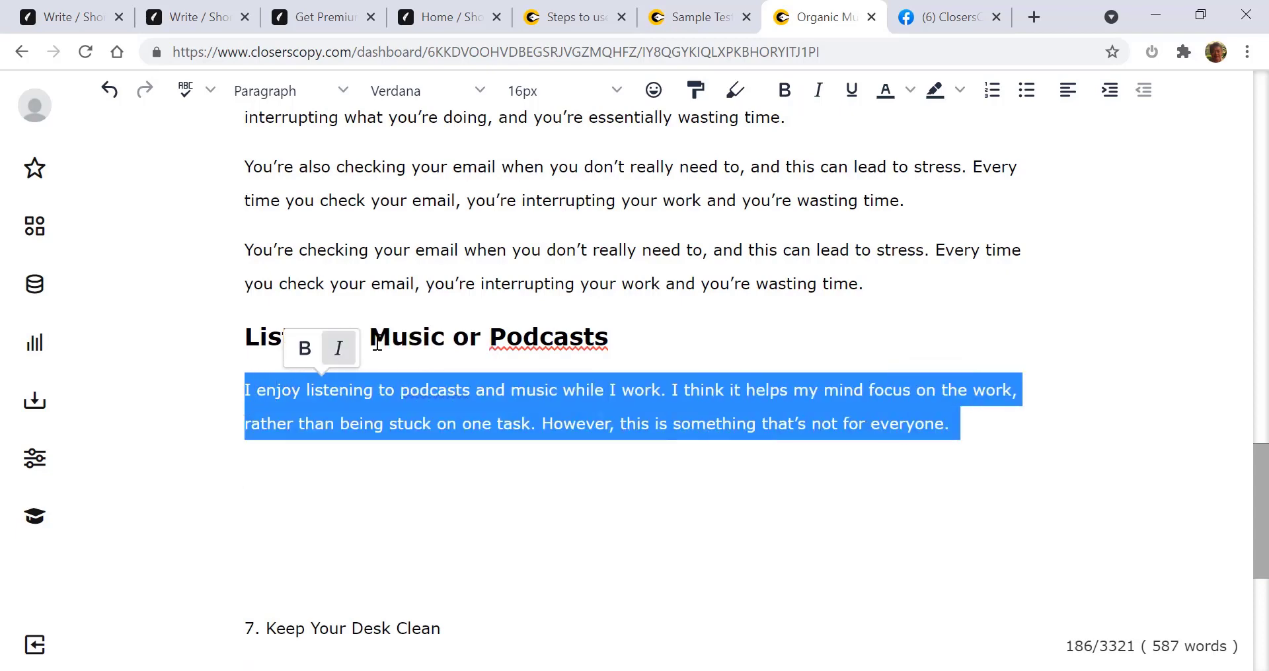
right_click(444, 401)
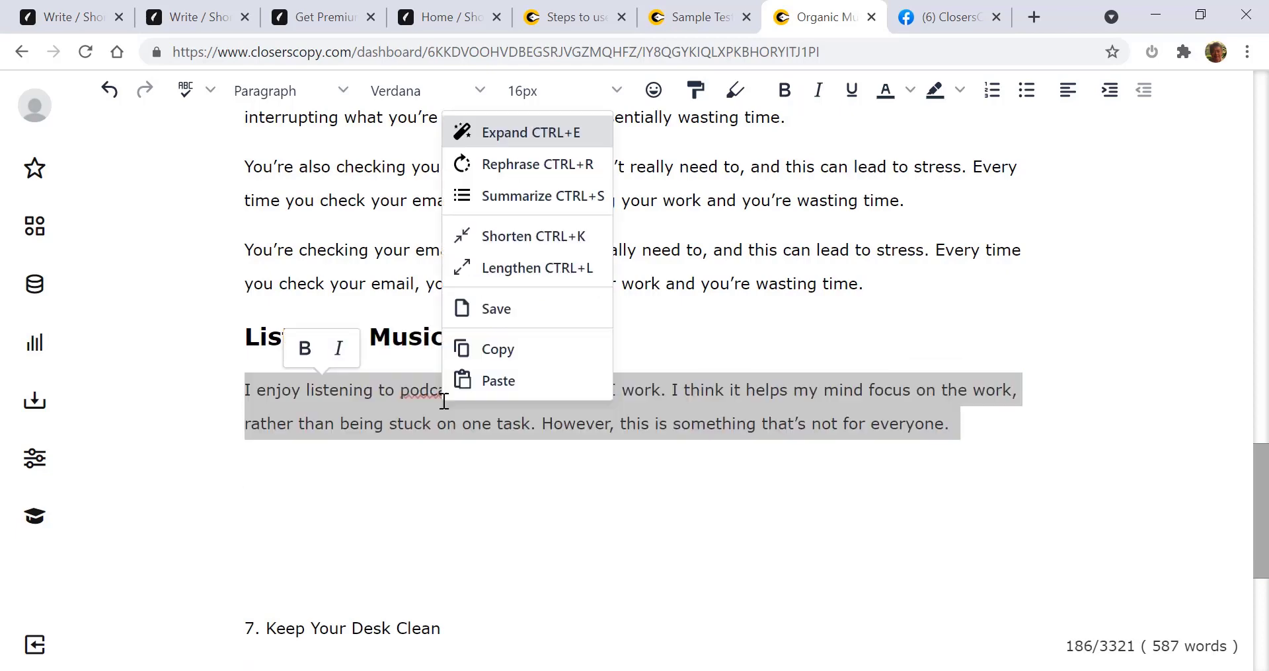
left_click(499, 134)
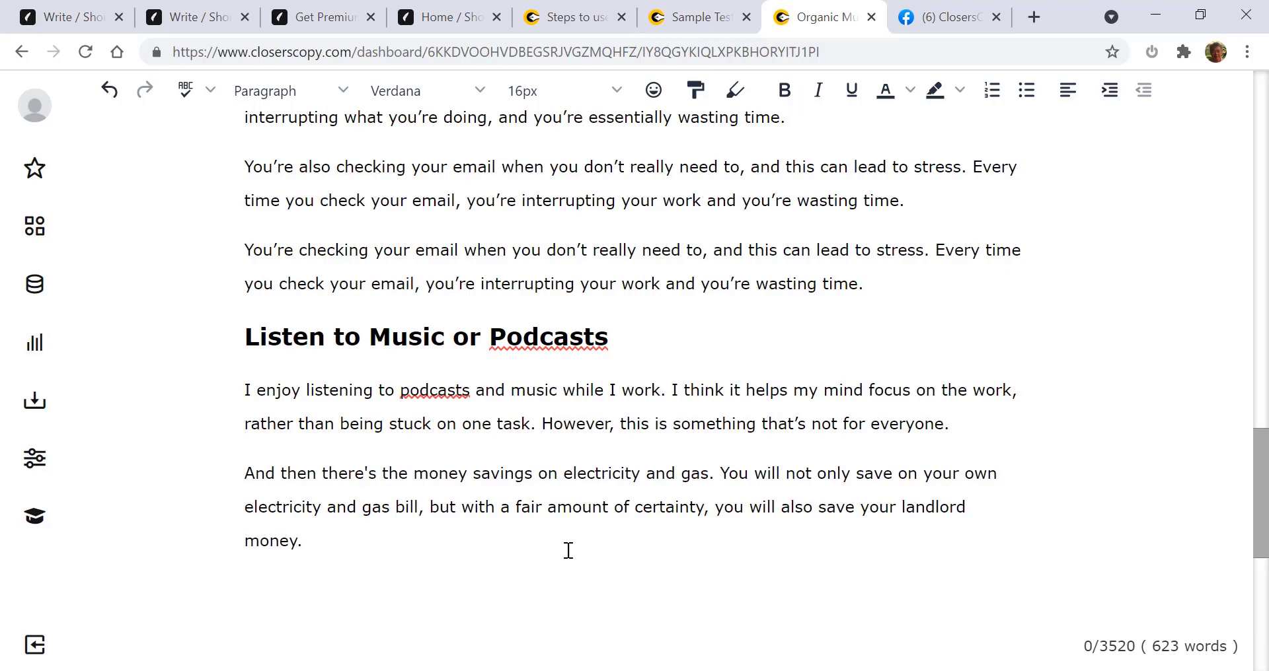
left_click_drag(339, 543, 211, 479)
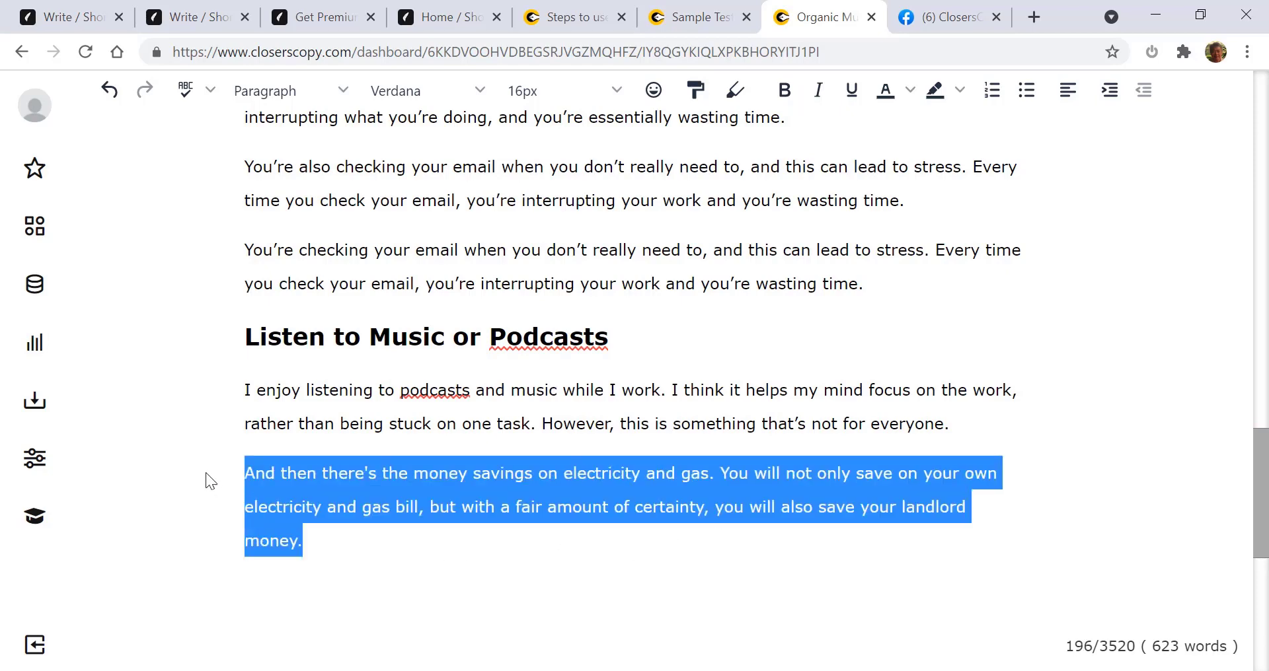
key("BackSpace")
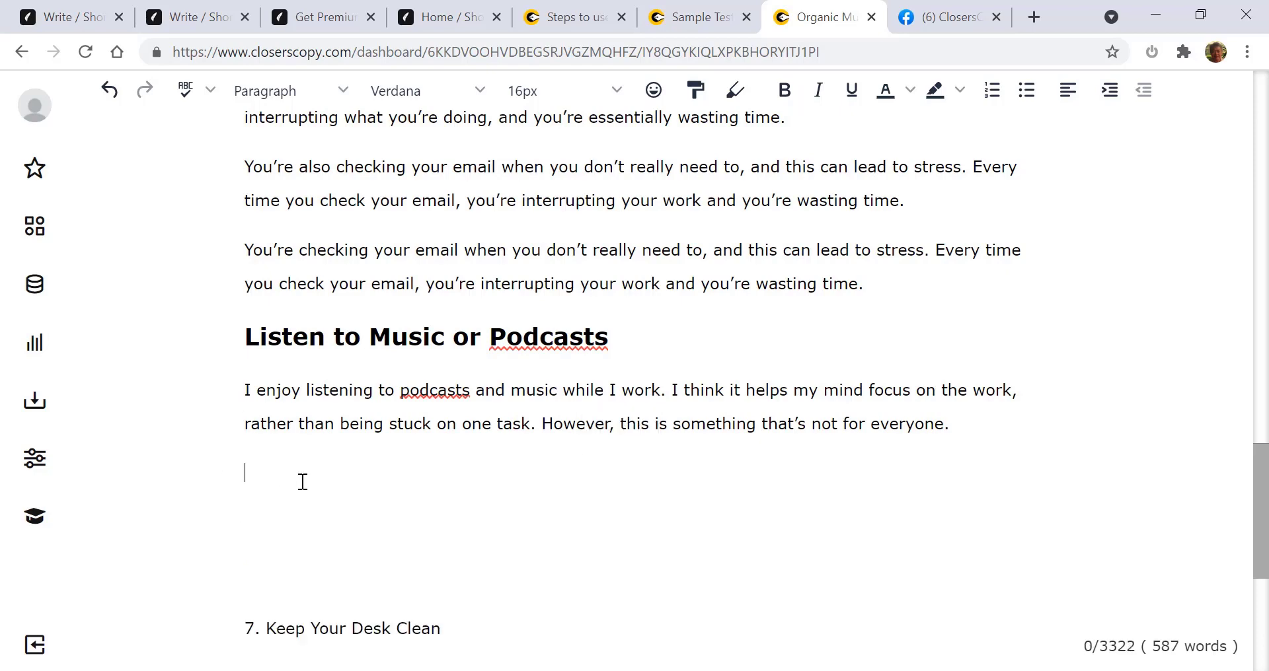
- Remove the blank lines between the music section's paragraph and the "Keep Your Desk Clean" item
key("Delete")
key("Delete")
key("Delete")
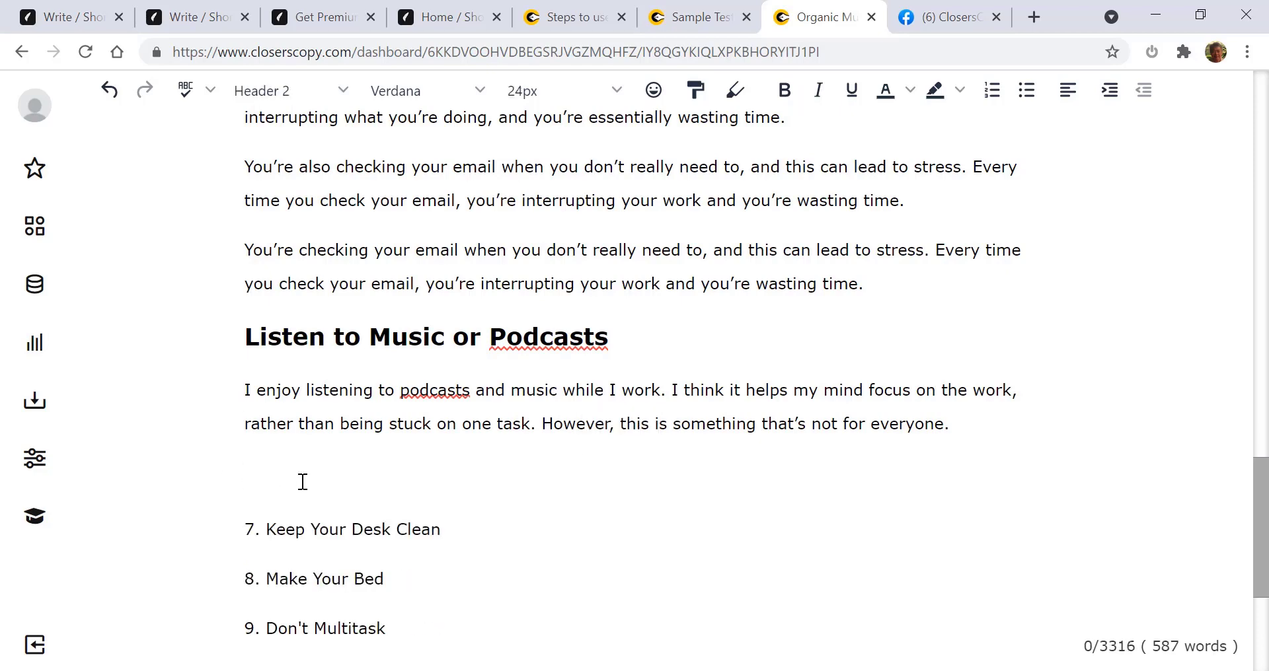
key("Delete")
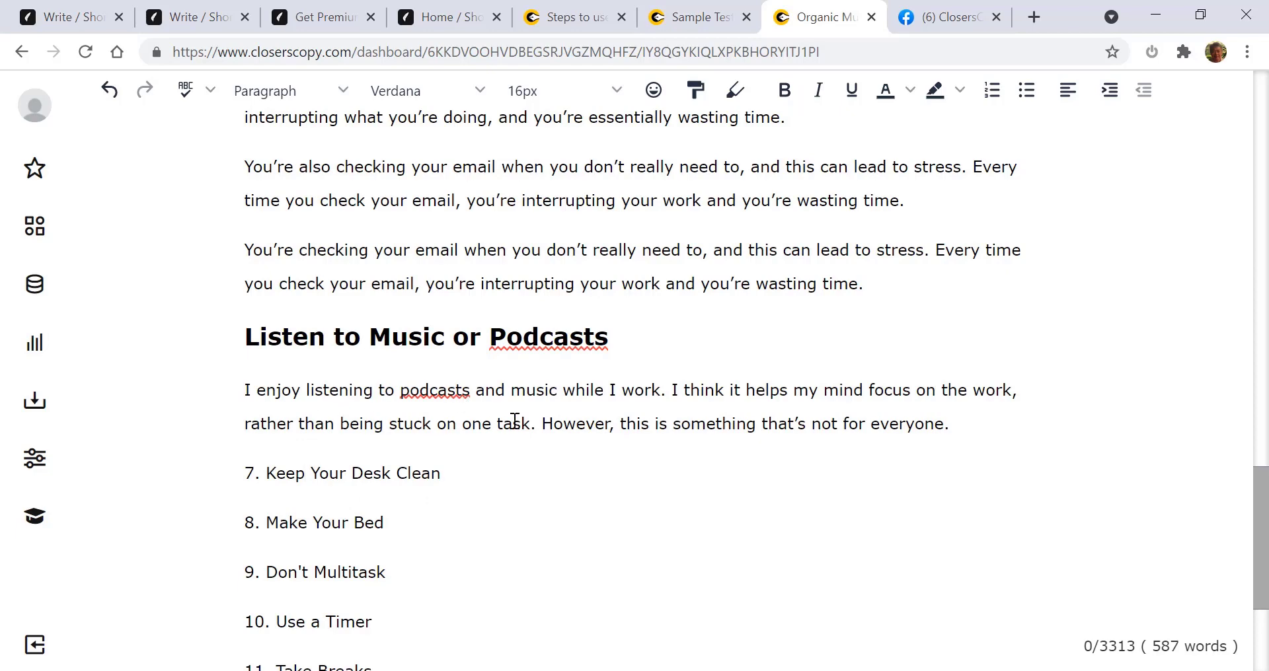
- Strip the list number from "Keep Your Desk Clean" and format the line as Header 2
left_click(267, 473)
key("BackSpace")
key("BackSpace")
key("BackSpace")
left_click_drag(428, 473, 232, 472)
left_click(343, 91)
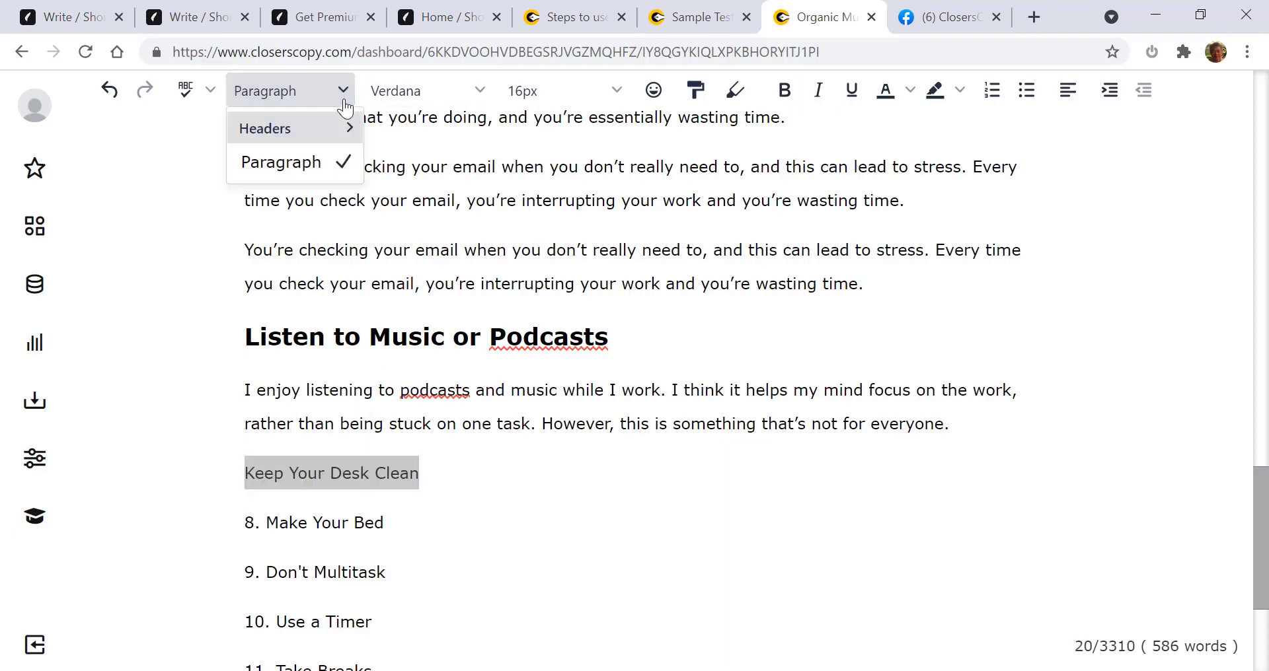
mouse_move(345, 129)
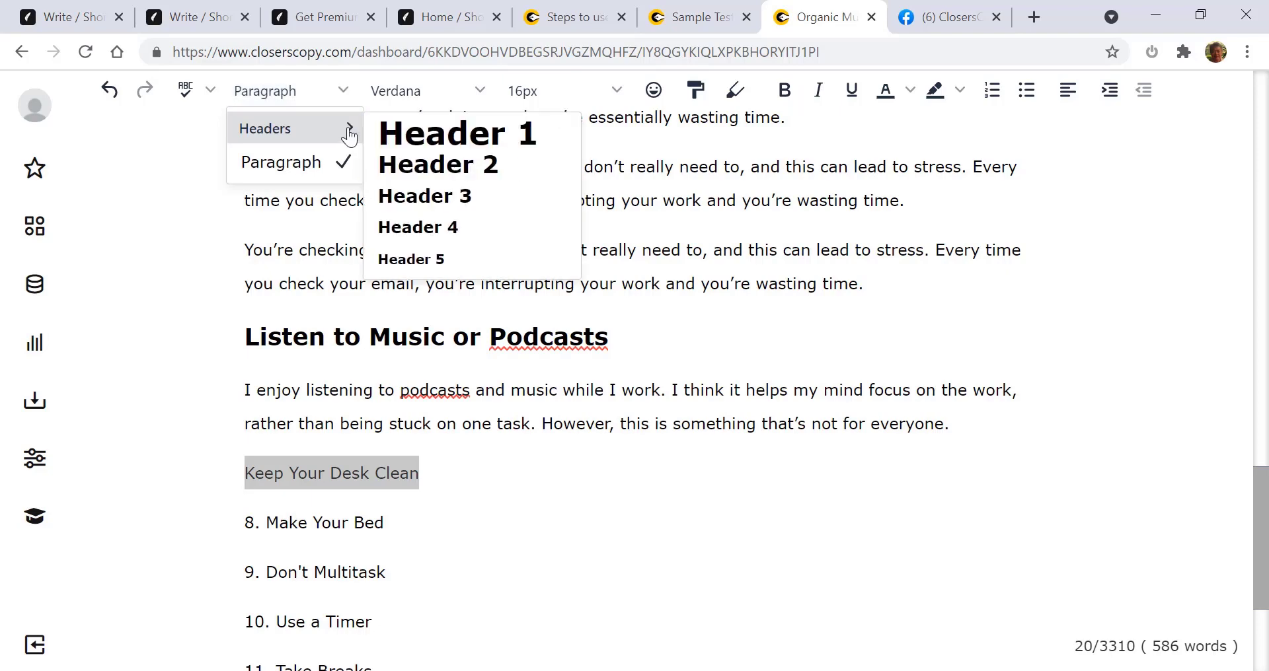
left_click(494, 170)
- Generate a first paragraph under "Keep Your Desk Clean" by expanding the text from "You're also checking your email" through that heading
left_click(554, 507)
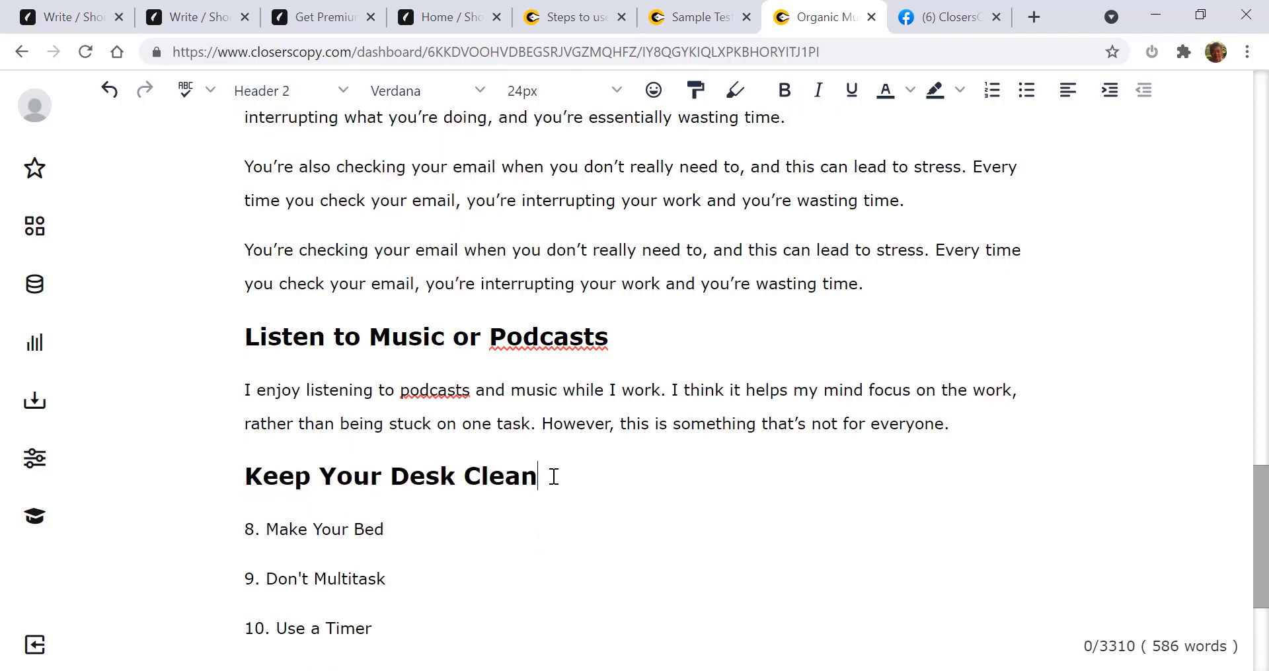
left_click_drag(552, 473, 227, 151)
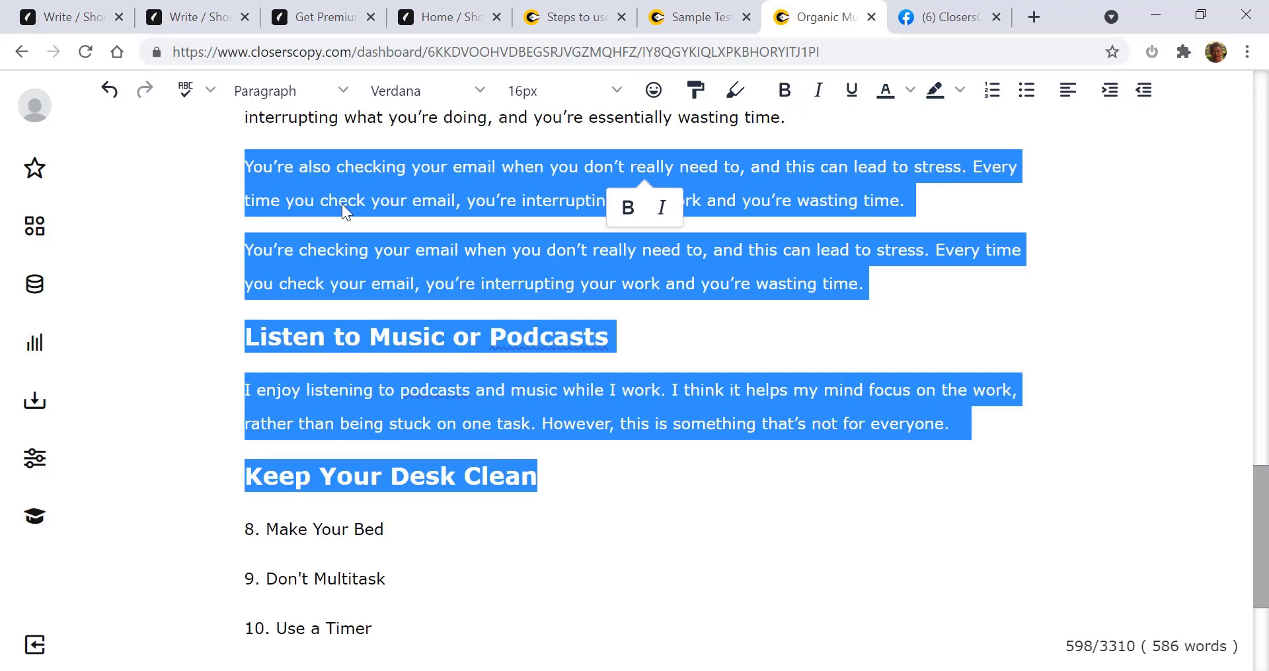
right_click(368, 274)
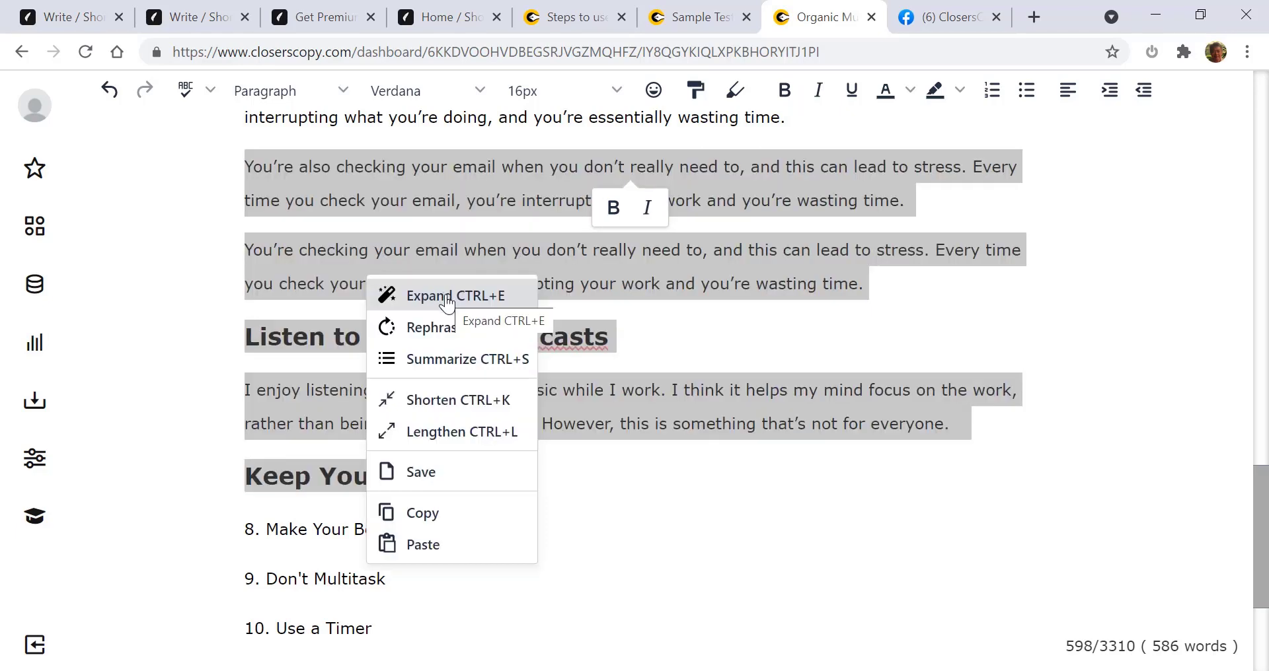
left_click(447, 298)
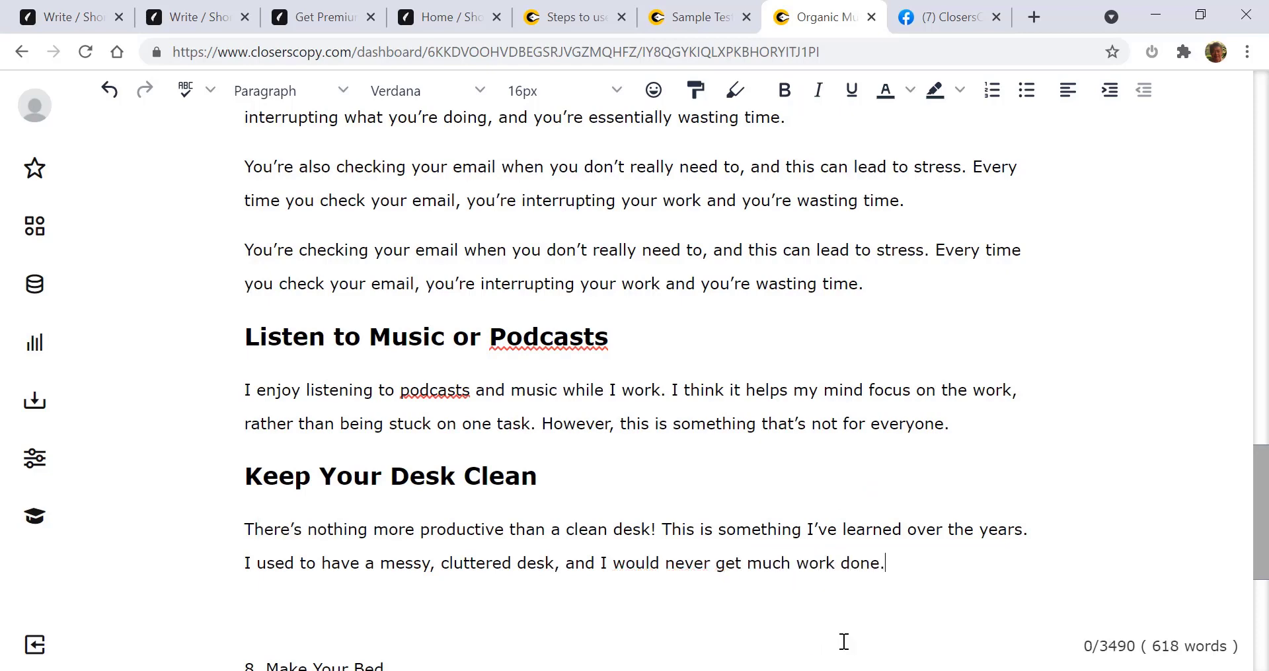
- Generate two more desk paragraphs by twice expanding the text from the "Listen to Music or Podcasts" heading through the last desk paragraph
left_click_drag(884, 564, 250, 325)
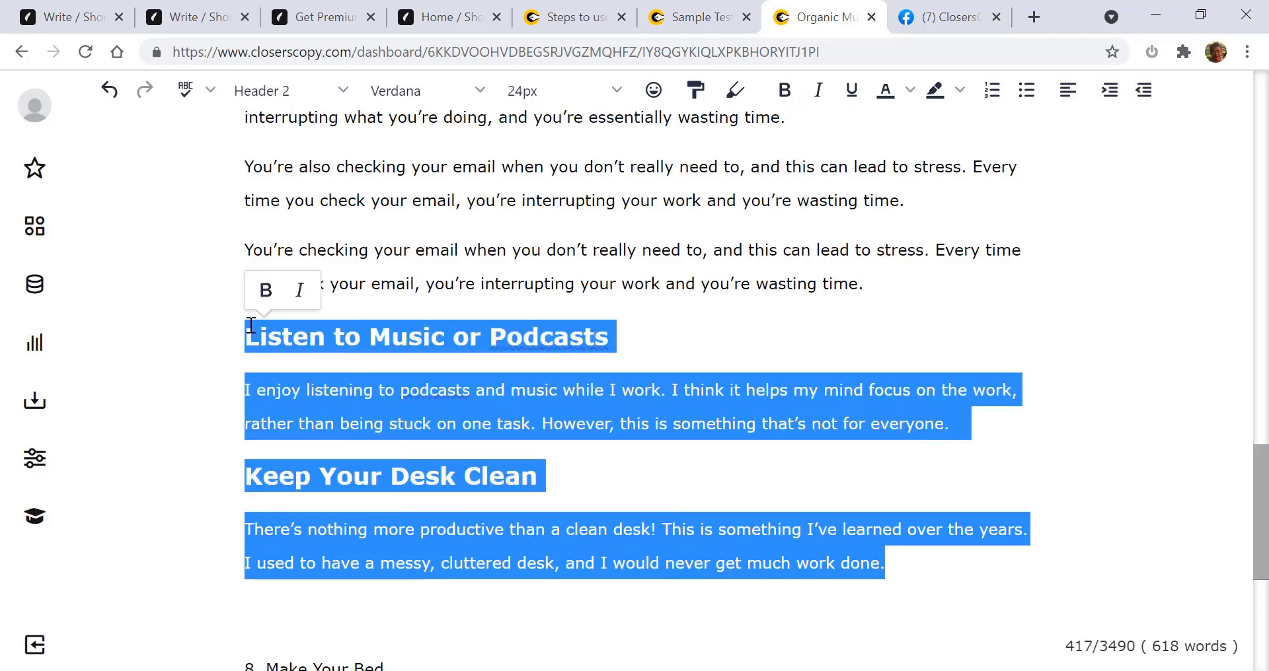
right_click(328, 345)
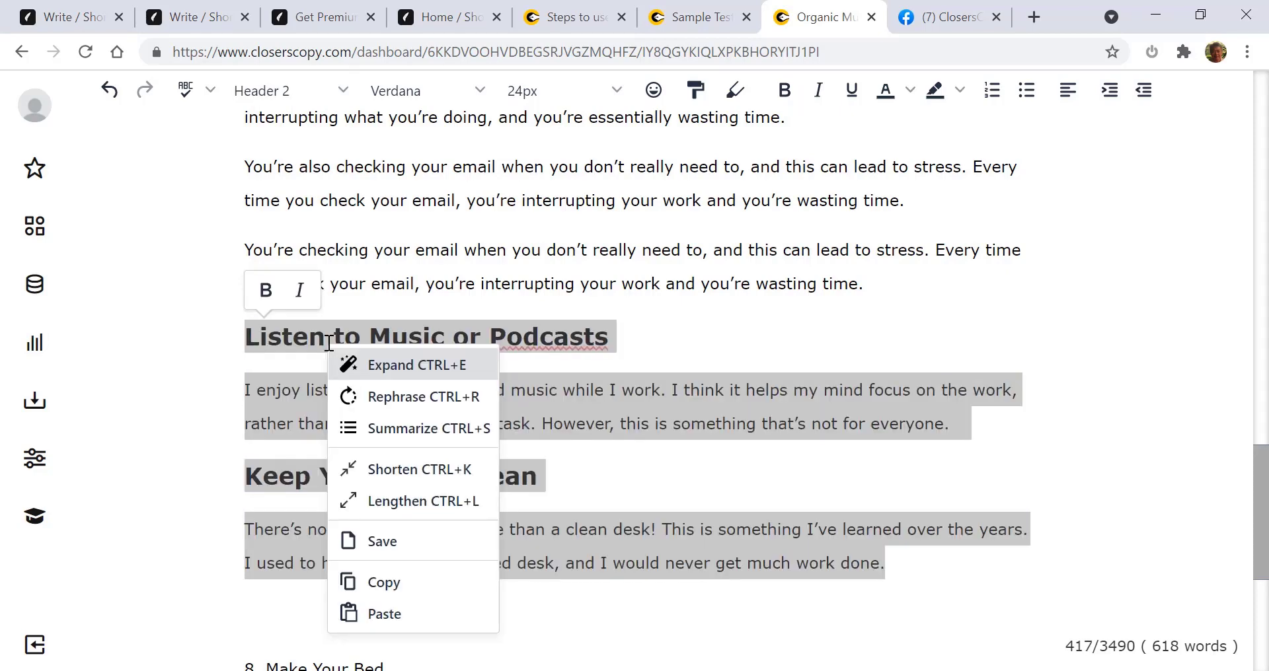
left_click(408, 362)
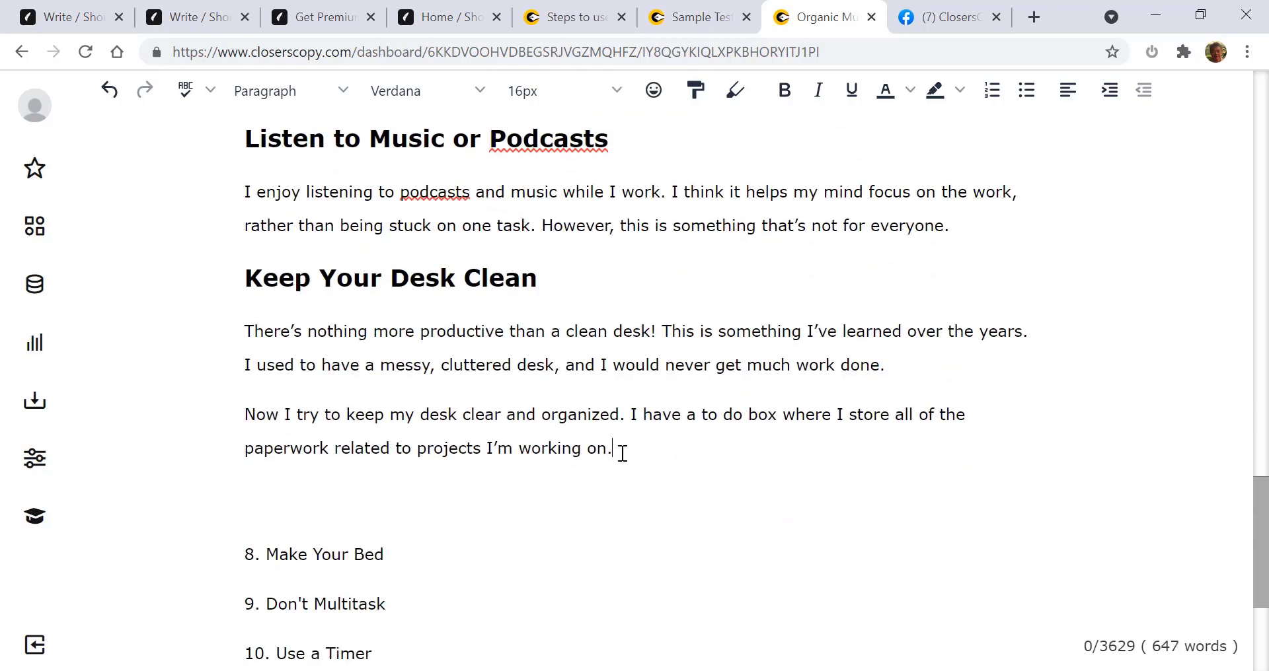
left_click_drag(622, 453, 254, 141)
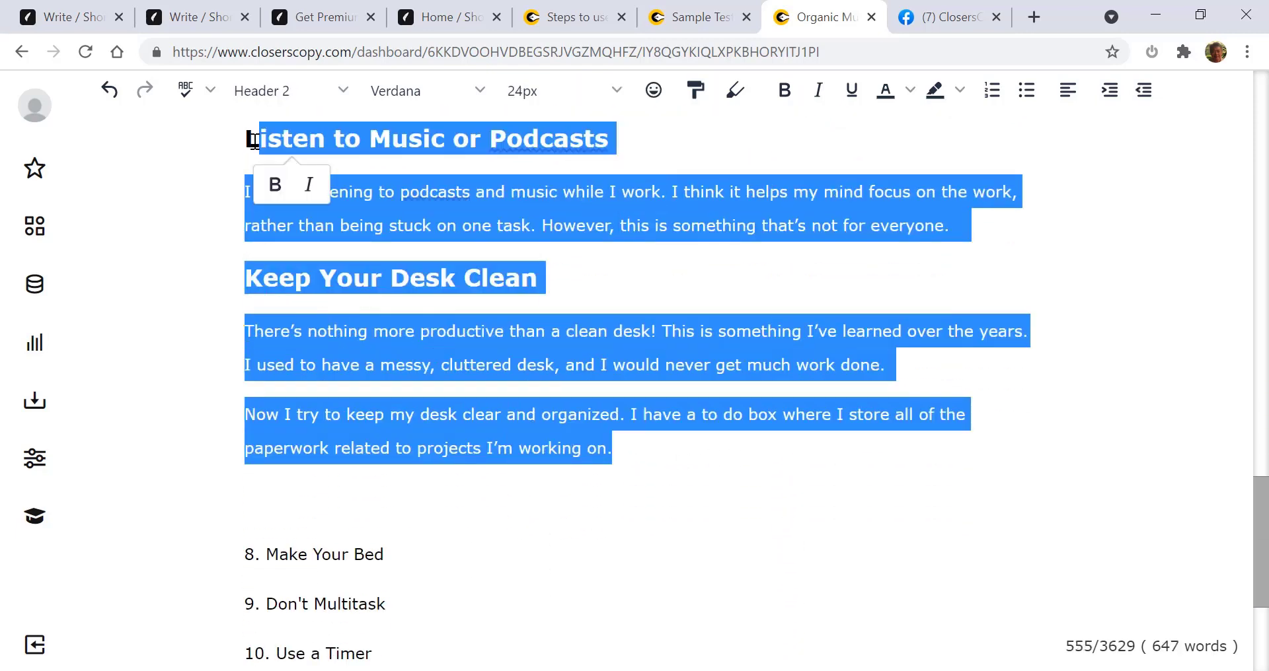
right_click(497, 227)
left_click(542, 238)
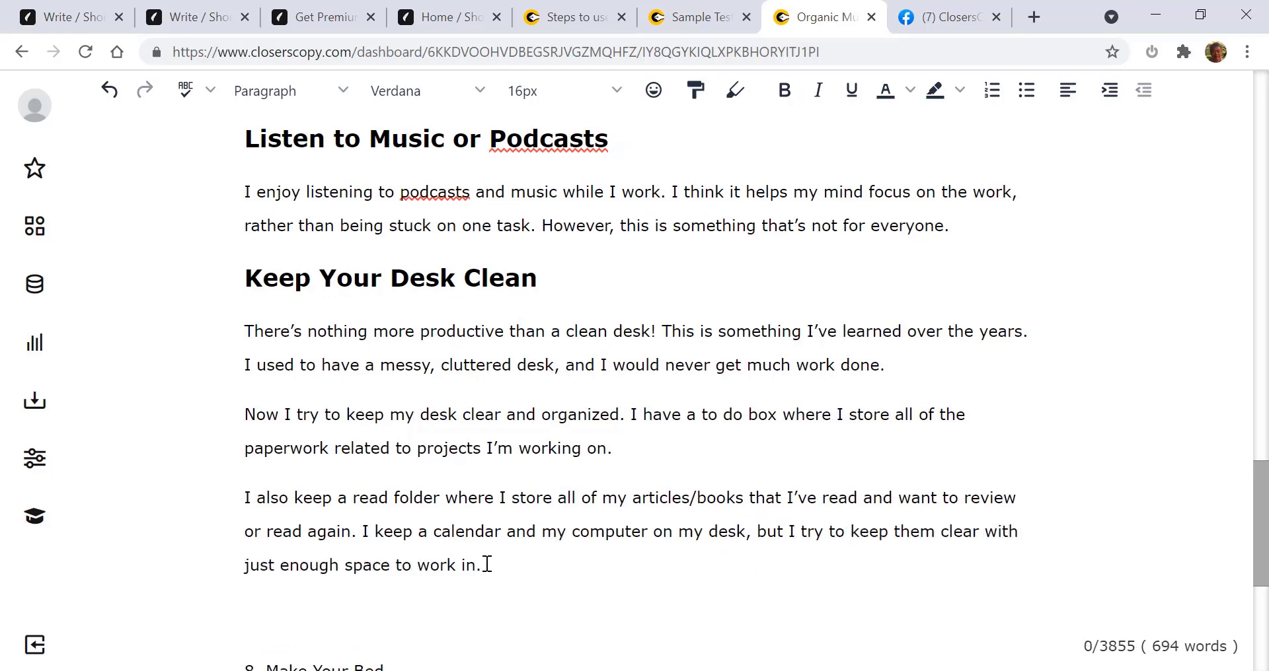
- Expand only the "Keep Your Desk Clean" heading and its three paragraphs to generate a further paragraph
left_click_drag(487, 565, 246, 264)
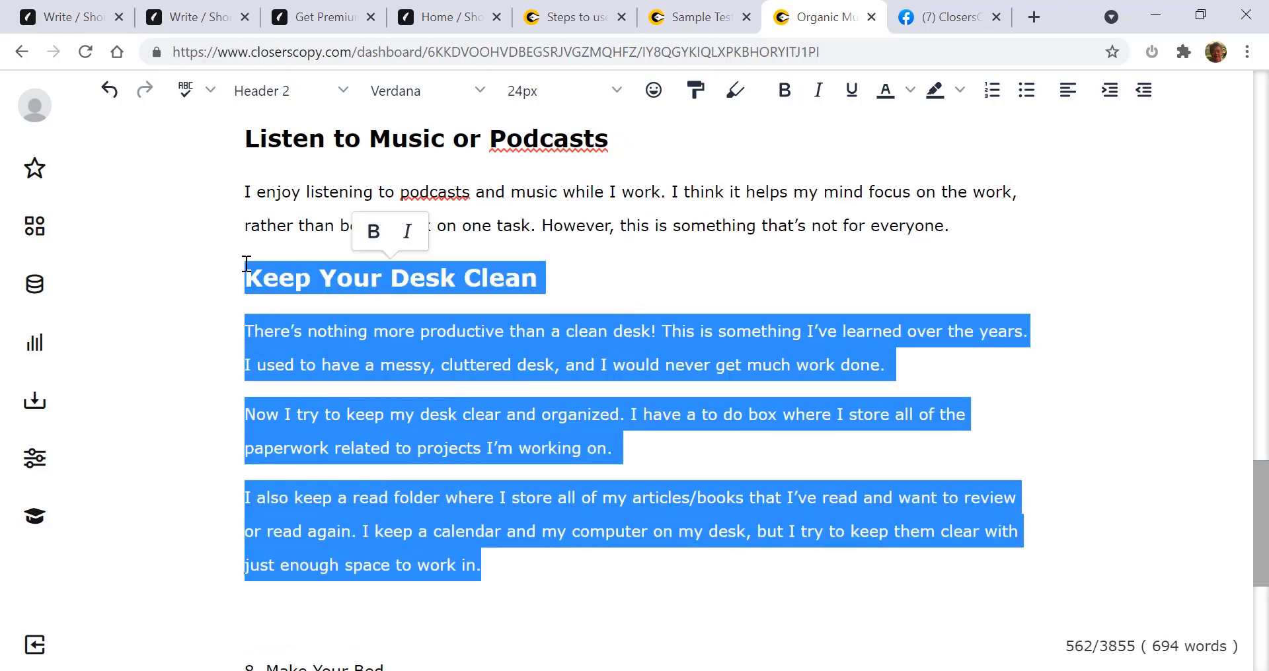
right_click(346, 289)
left_click(404, 312)
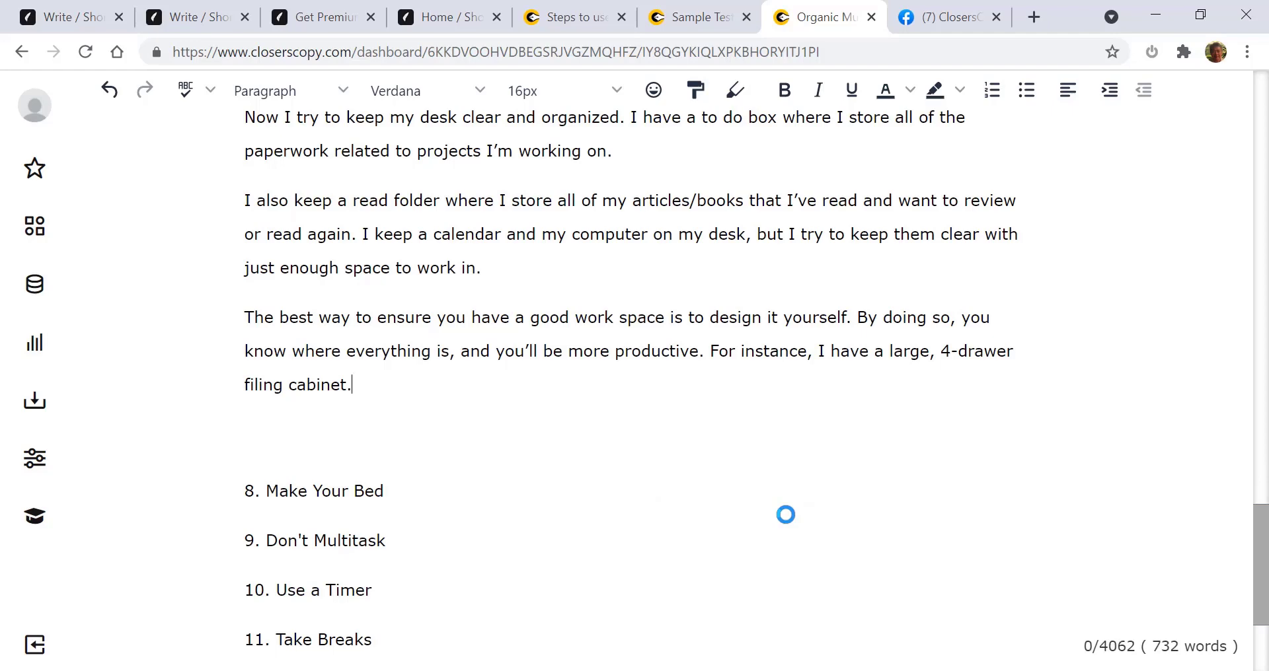
- Delete the blank line after the desk section and the list items "Make Your Bed" and "Don't Multitask"
left_click(291, 426)
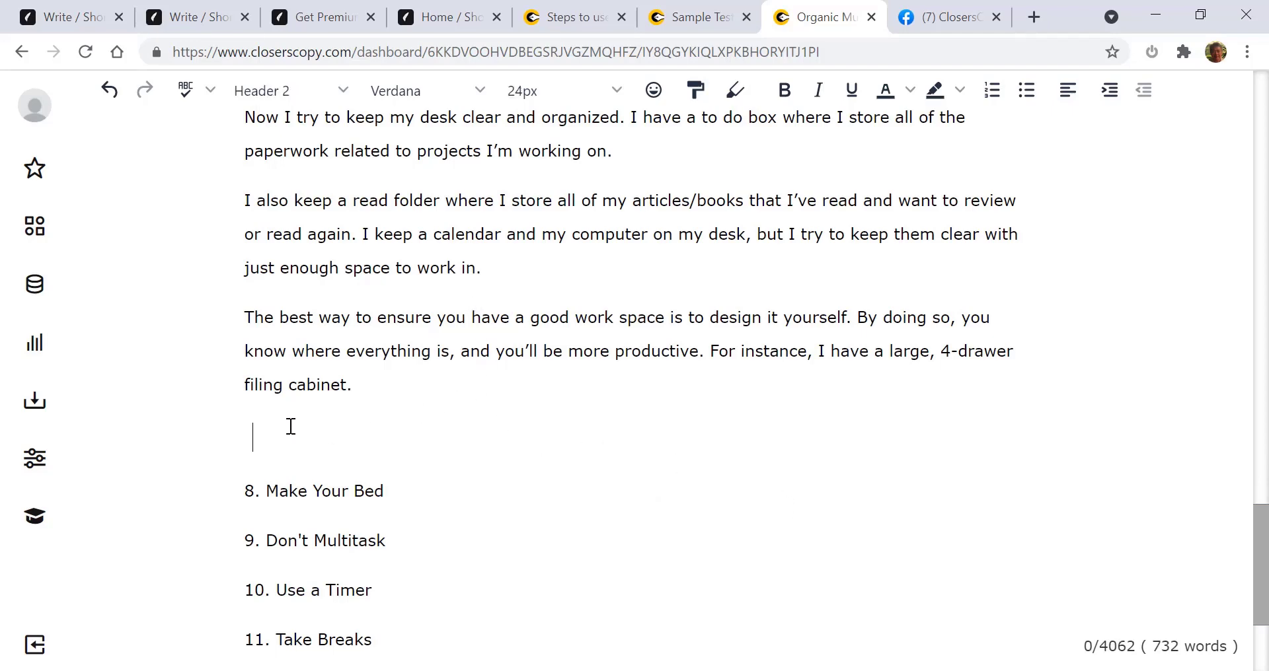
key("Delete")
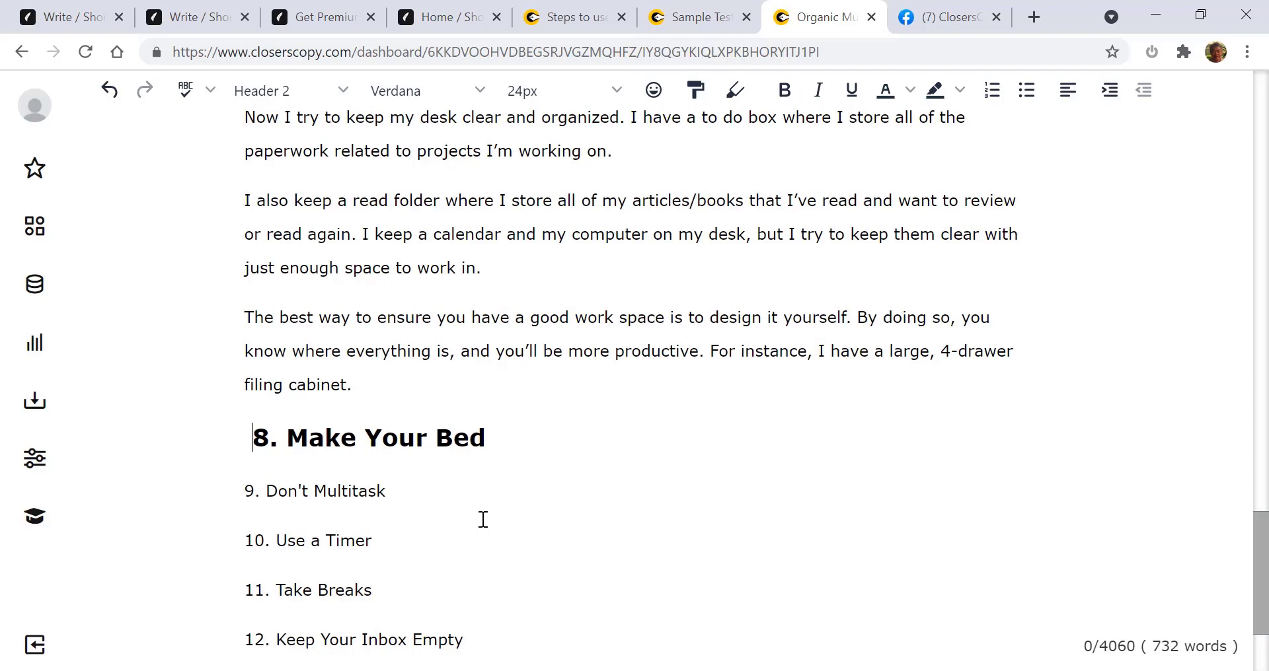
left_click_drag(410, 500, 244, 421)
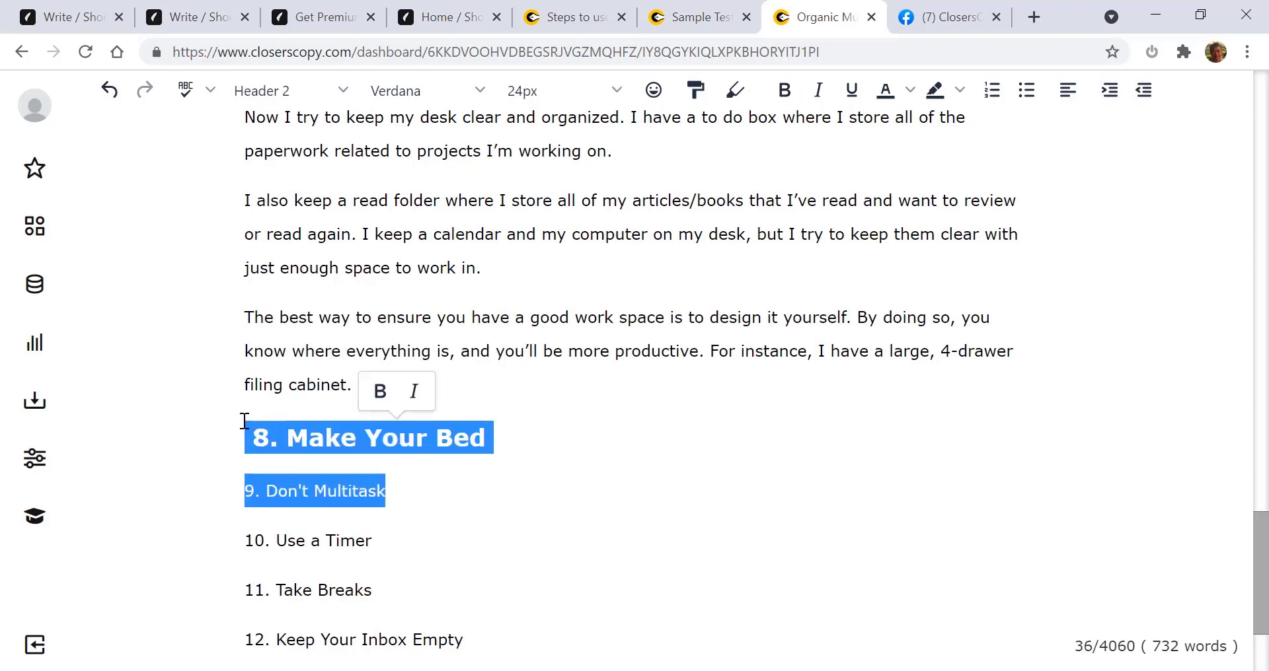
key("Delete")
key("Delete")
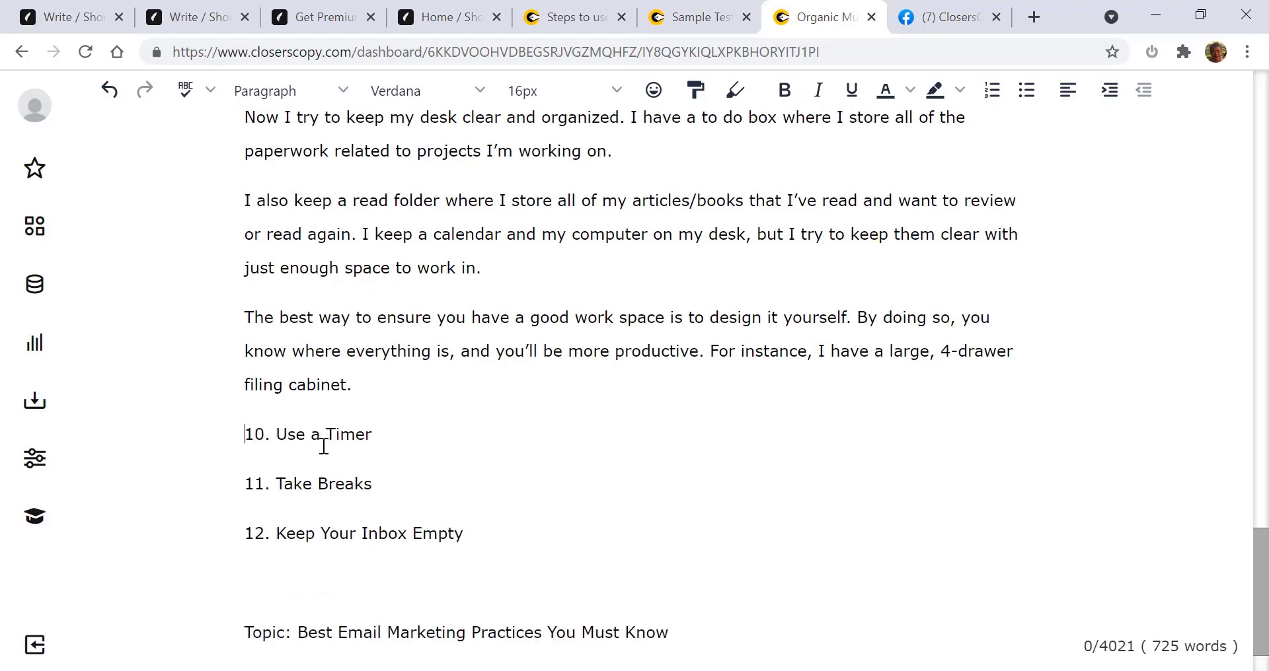
- Strip the list number from "Use a Timer" and format the line as Header 2
left_click_drag(278, 436, 251, 436)
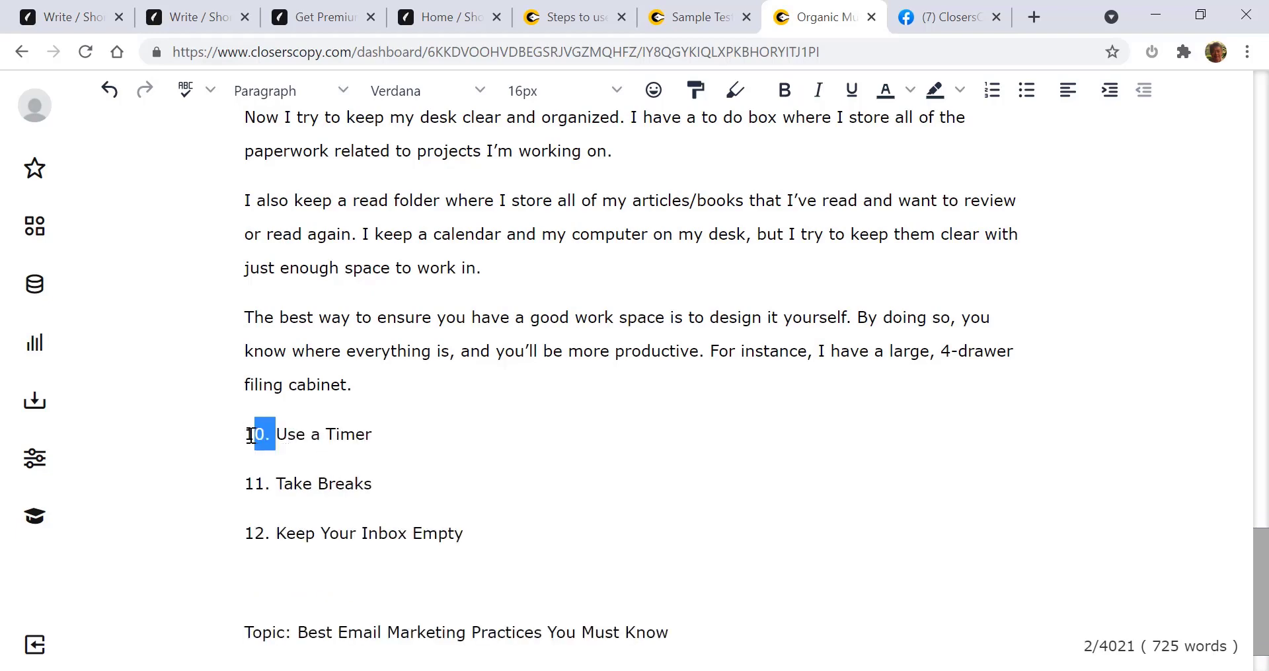
key("Delete")
left_click_drag(359, 434, 247, 434)
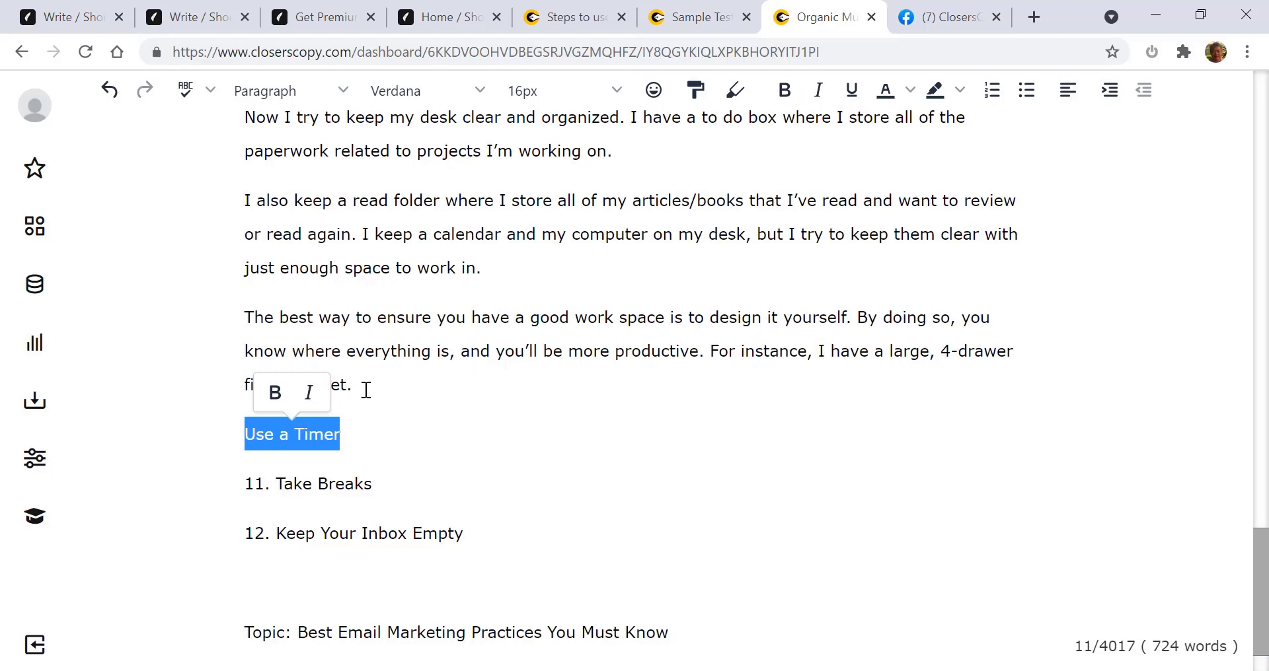
scroll(370, 264, "up", 6)
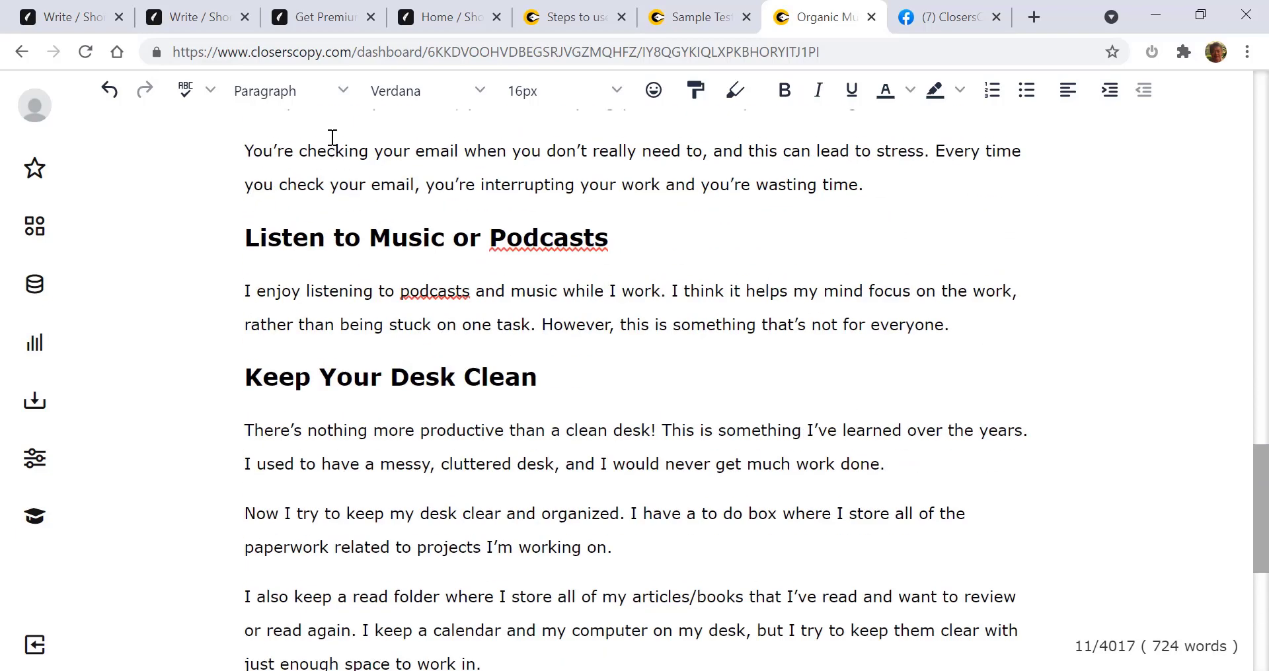
left_click(328, 92)
mouse_move(317, 132)
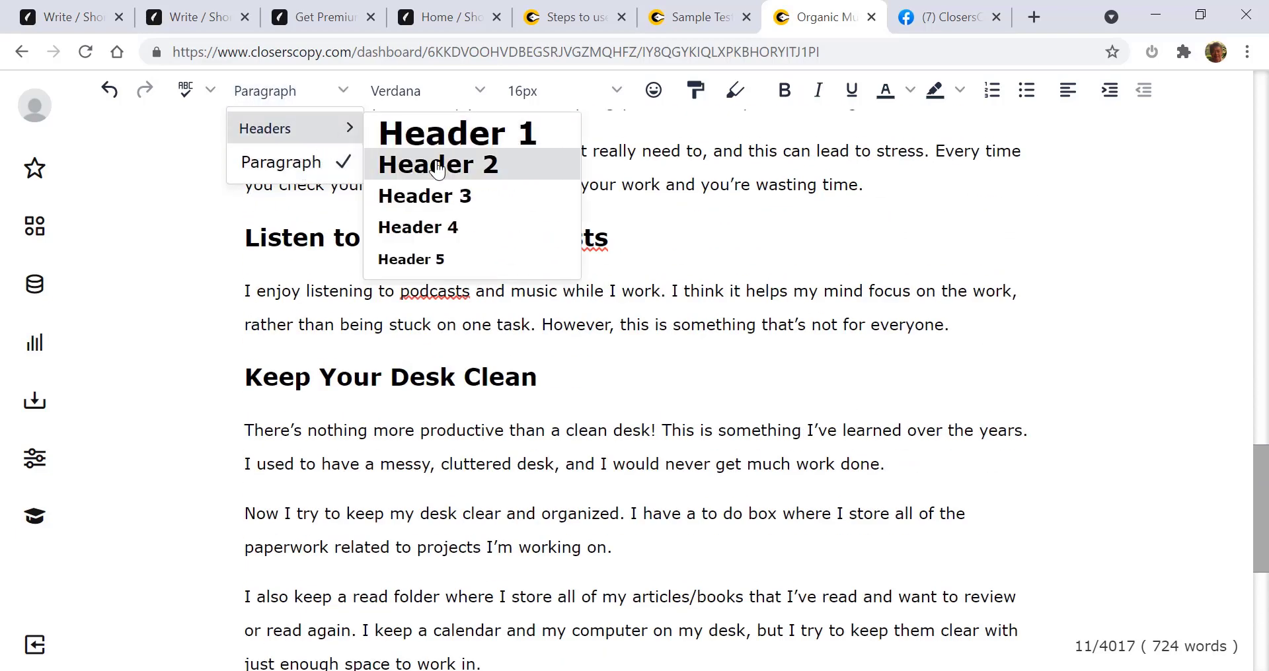
left_click(436, 170)
scroll(529, 396, "down", 5)
left_click(490, 394)
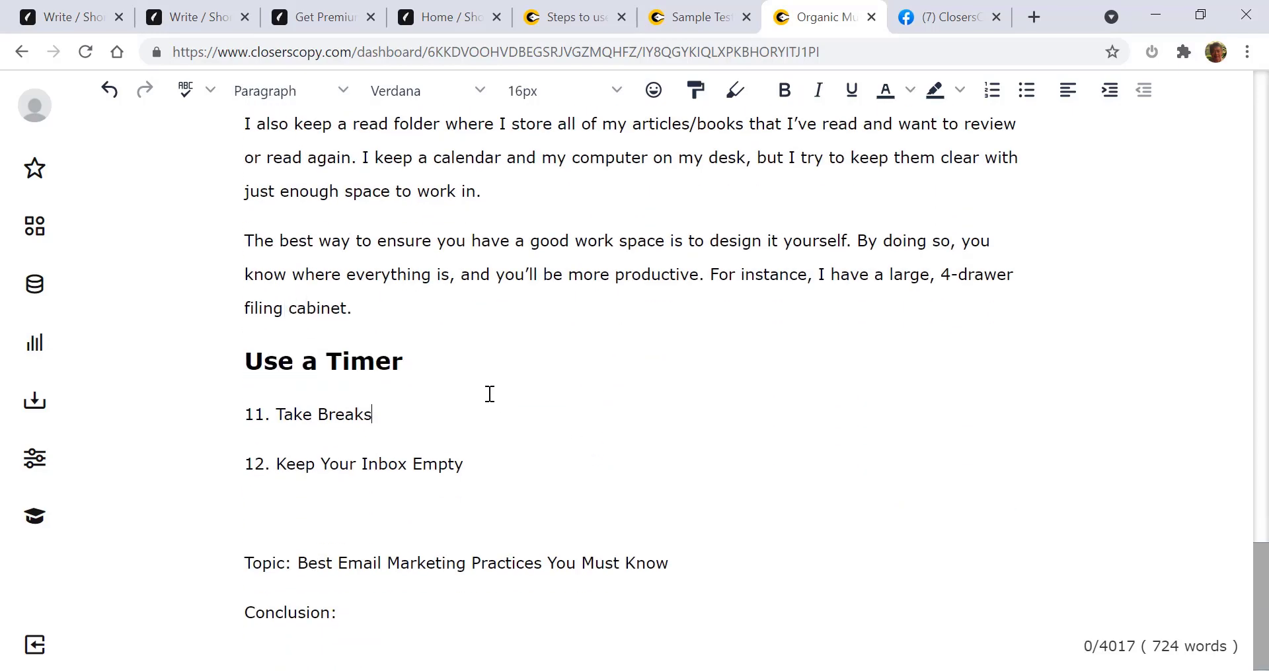
- Expand the text from the first desk paragraph through the "Use a Timer" heading to generate the timer section's first paragraph
left_click_drag(416, 356, 244, 402)
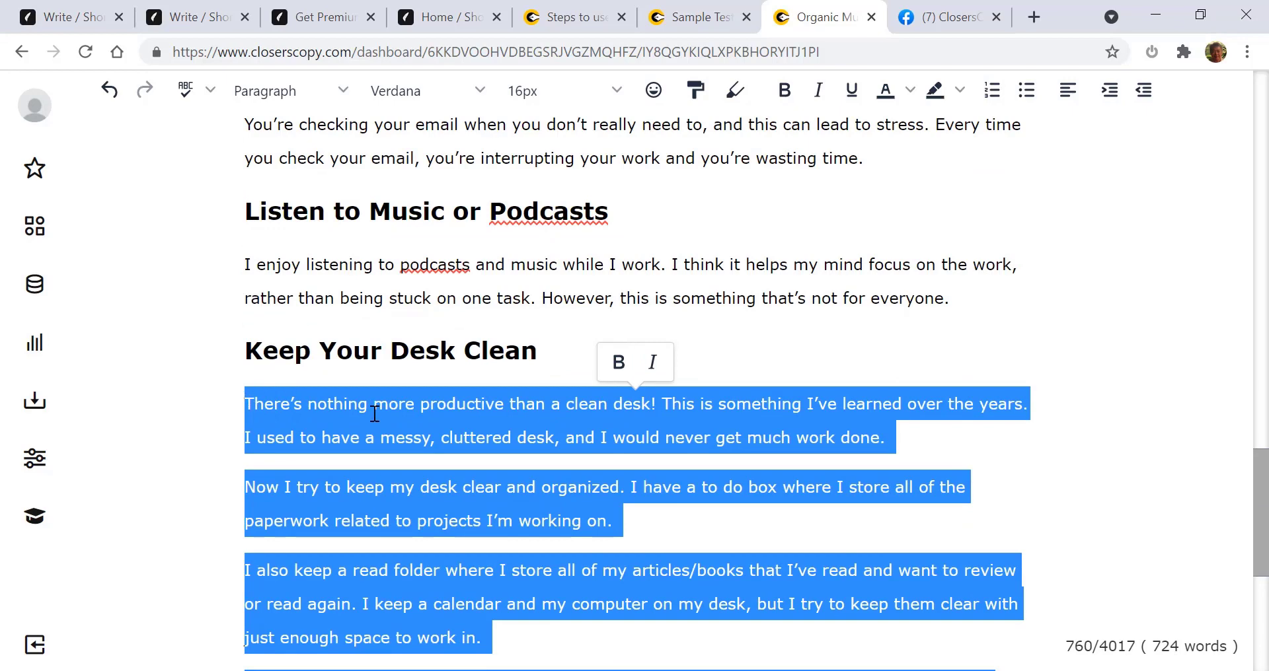
right_click(374, 414)
left_click(439, 147)
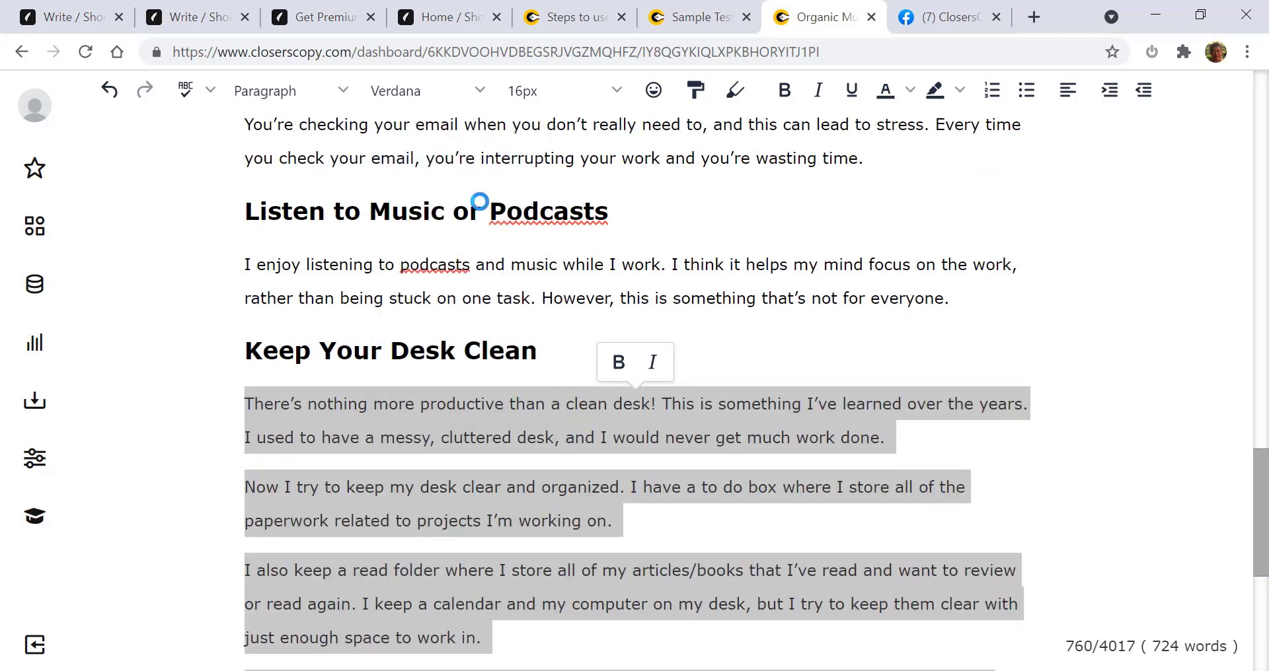
scroll(650, 390, "down", 4)
scroll(651, 390, "down", 4)
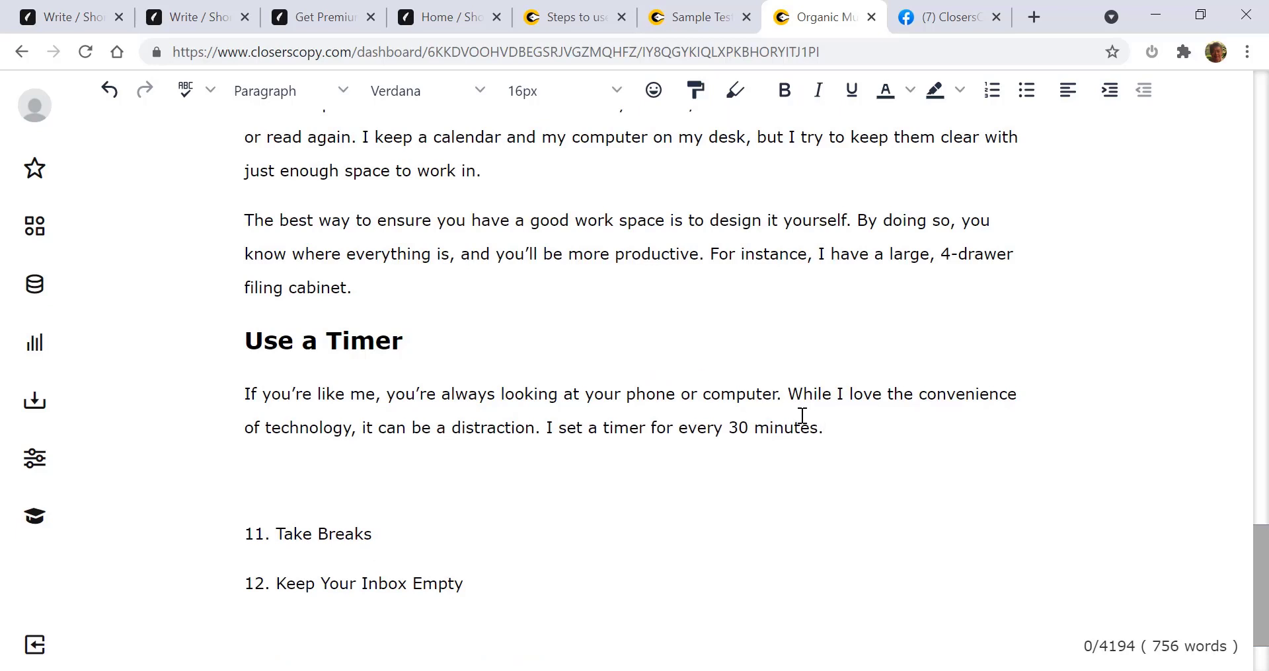
- Expand the text from "The best way to ensure" through the first timer paragraph to generate a second timer paragraph
left_click_drag(857, 435, 230, 330)
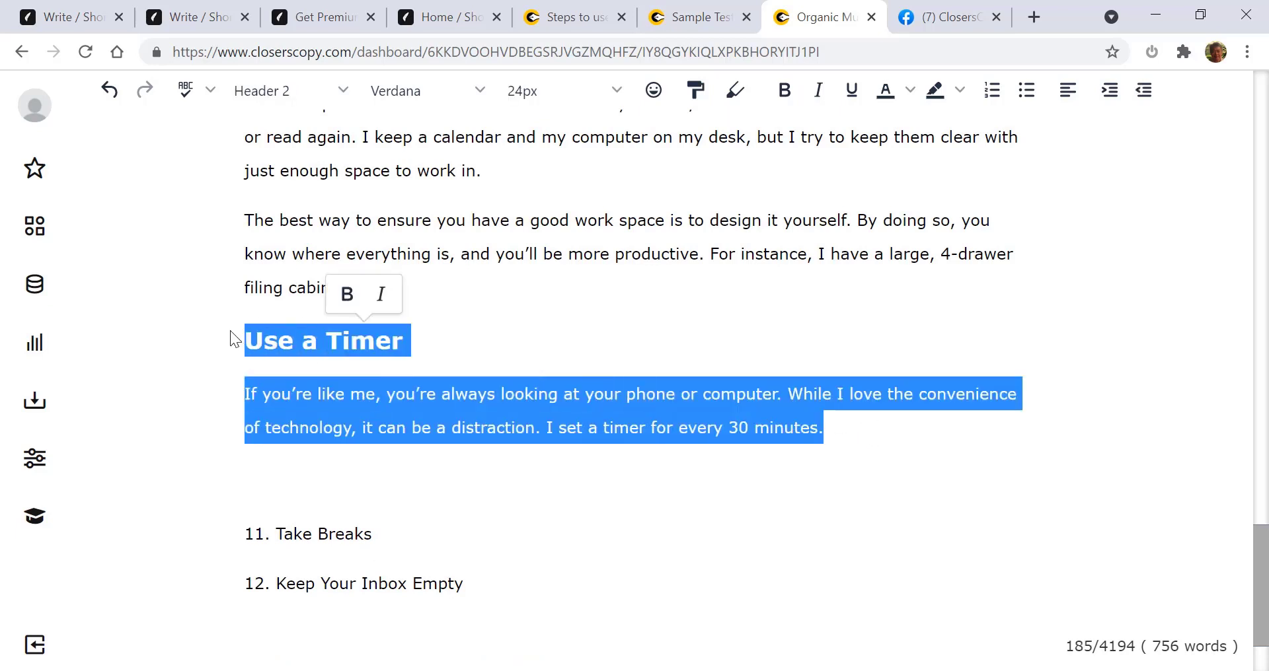
left_click_drag(879, 427, 251, 220)
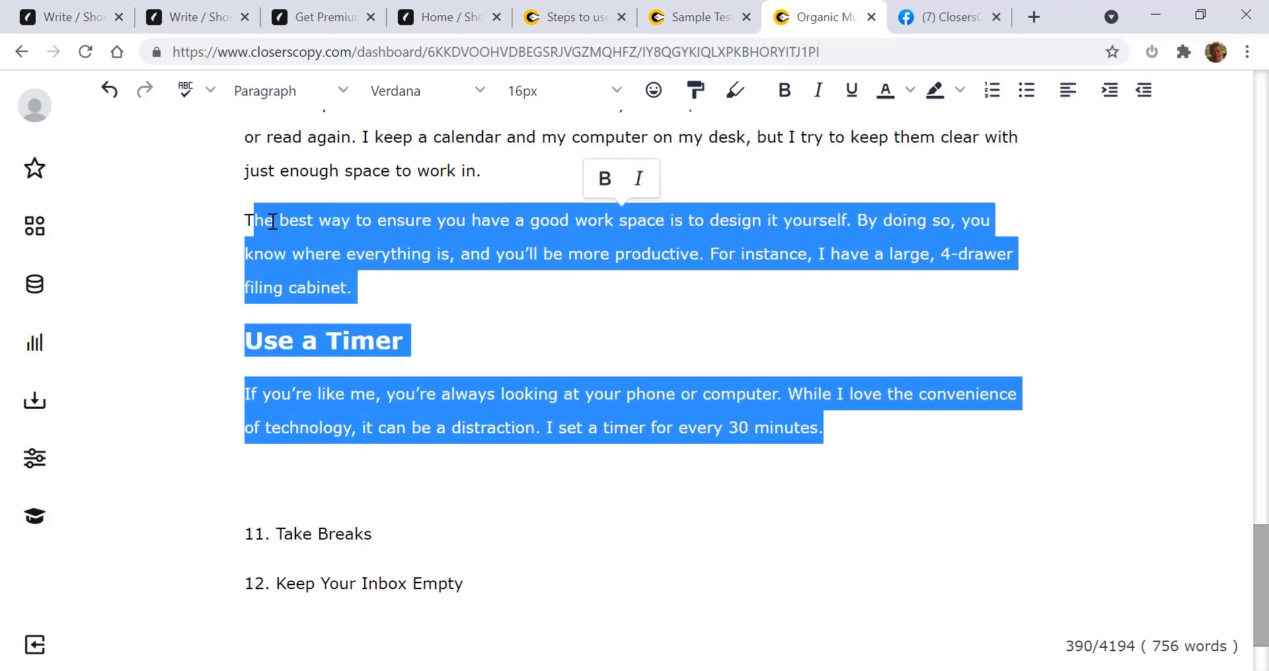
right_click(271, 223)
left_click(889, 451)
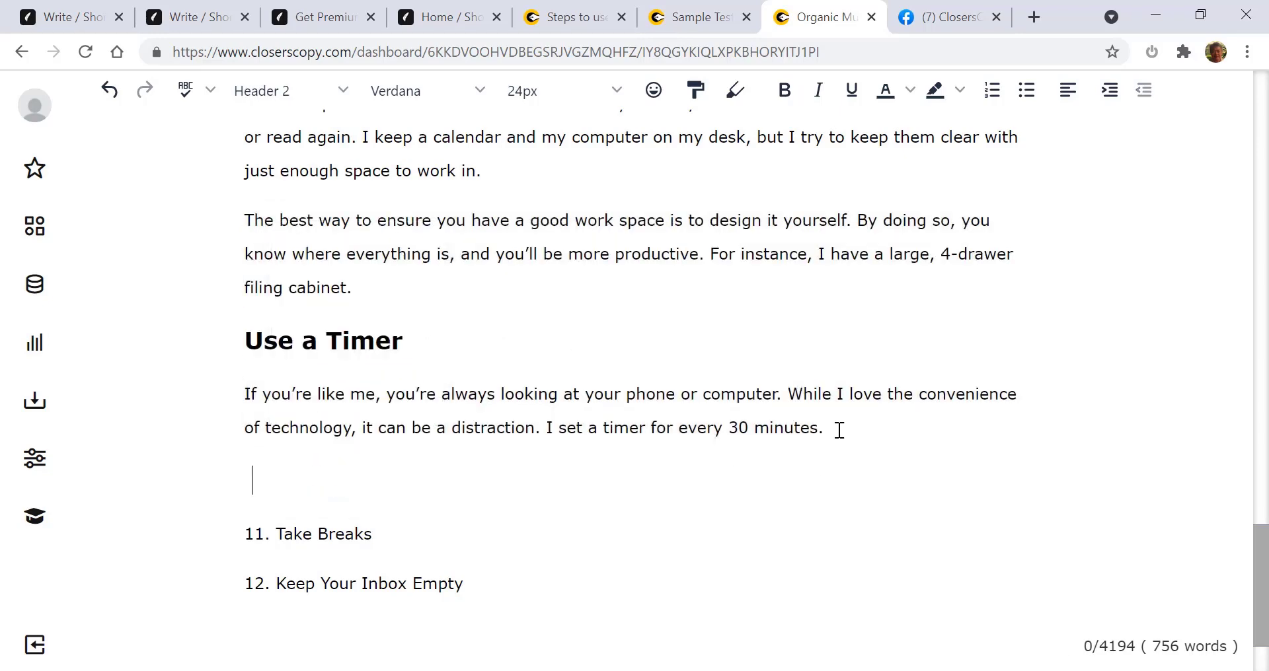
left_click_drag(836, 430, 231, 200)
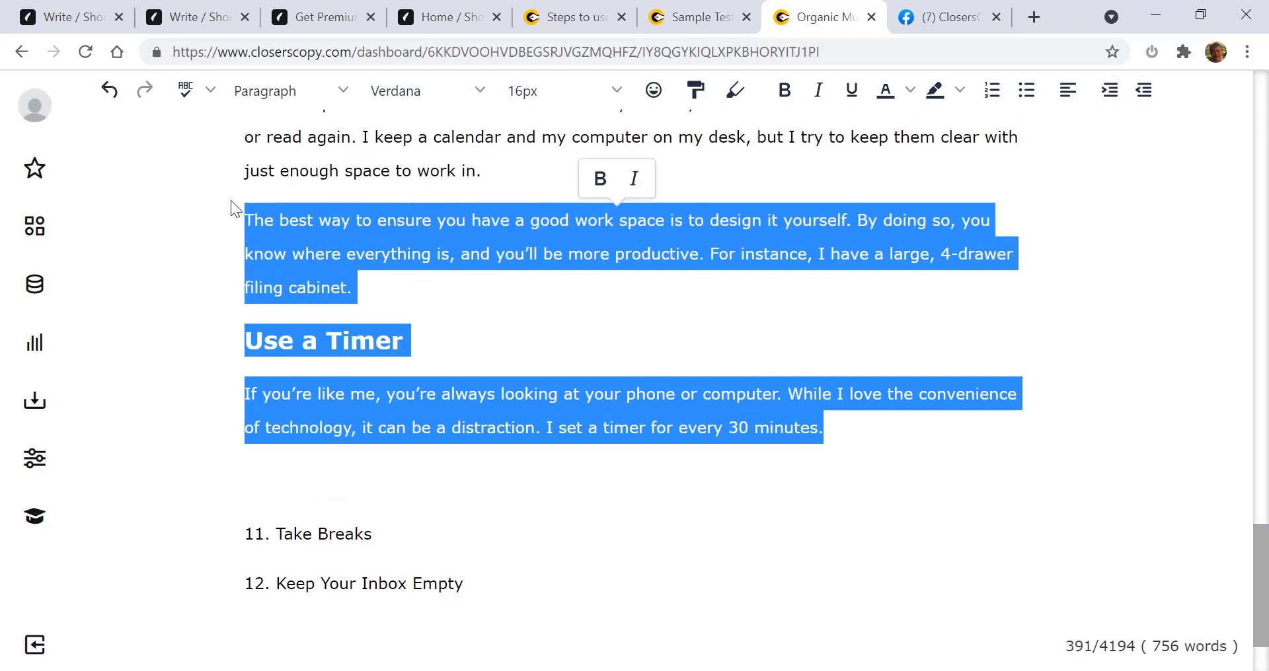
right_click(284, 221)
left_click(351, 242)
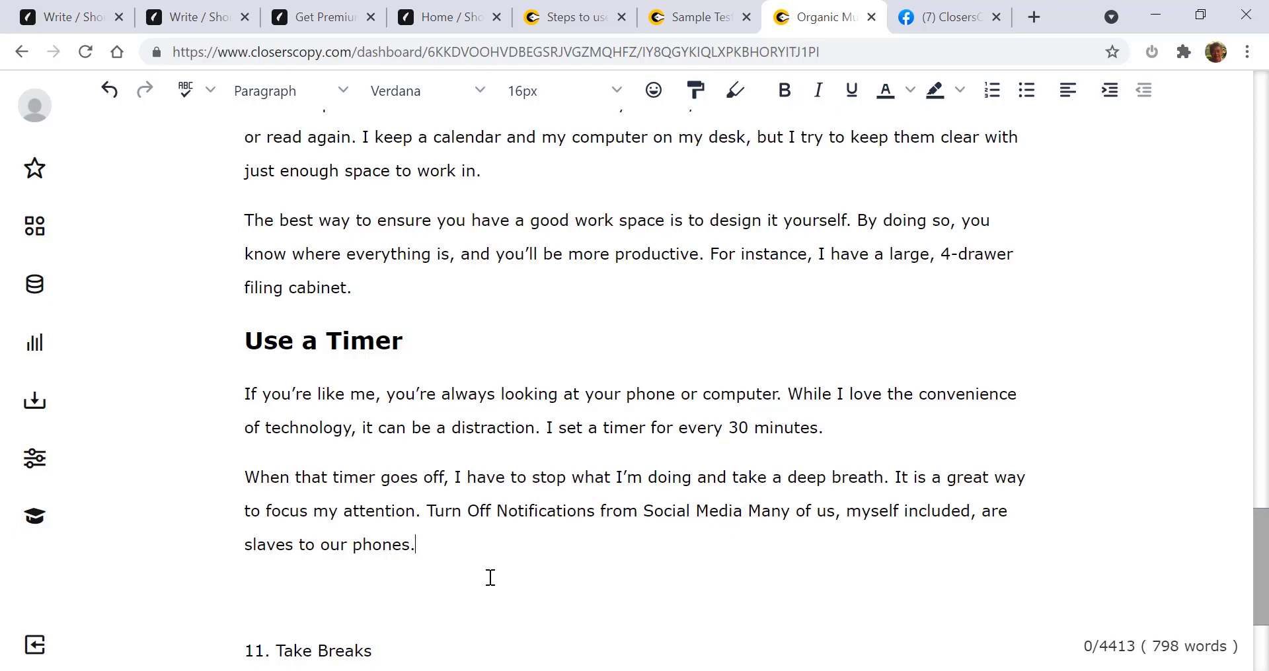
- Try expanding from "The best way to ensure" through the second timer paragraph, and delete the generated text about constantly checking the phone
left_click_drag(417, 546, 246, 214)
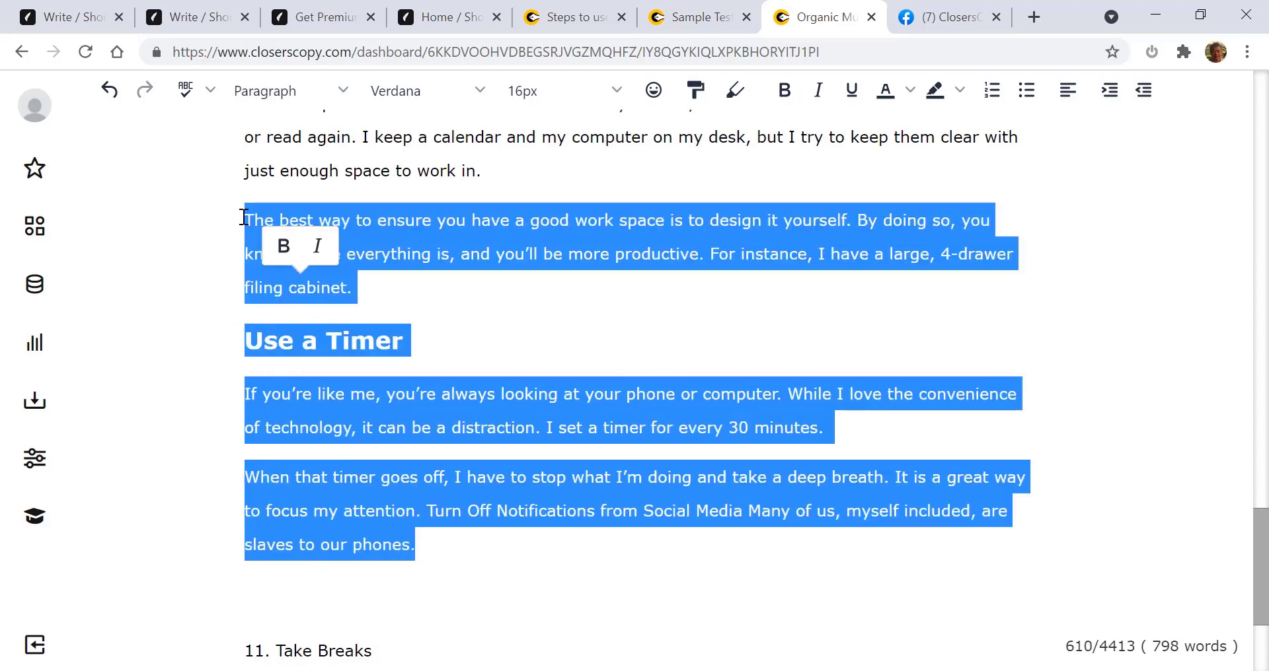
right_click(292, 254)
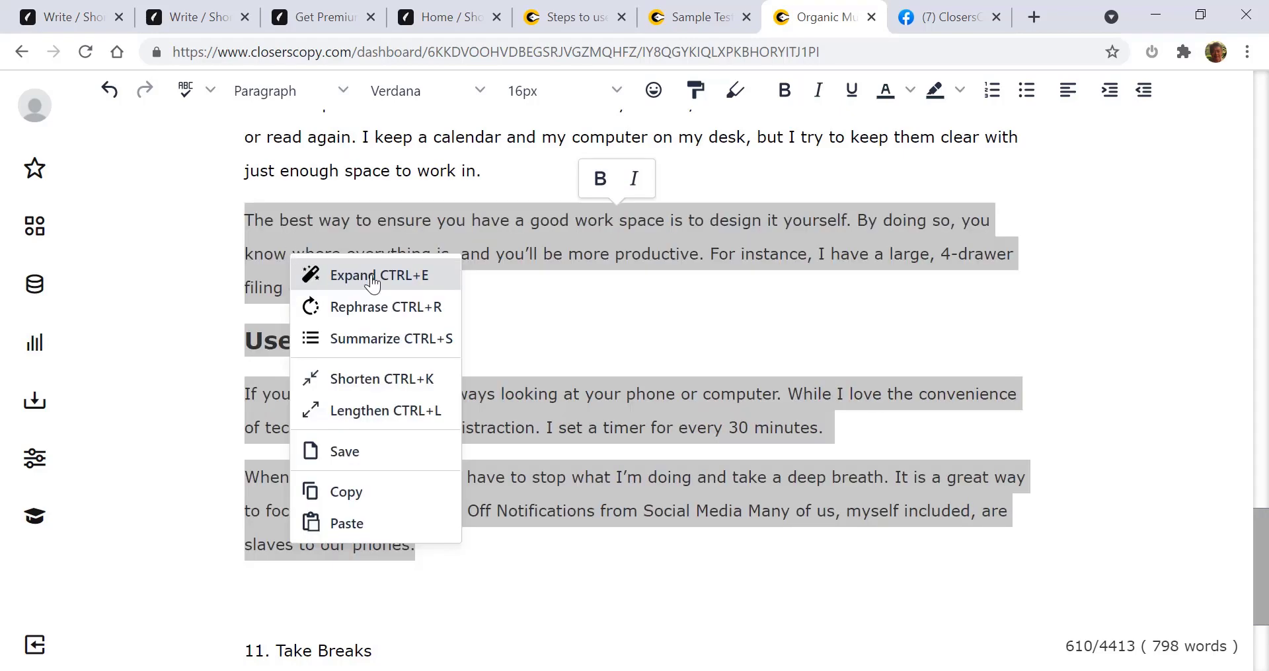
left_click(366, 276)
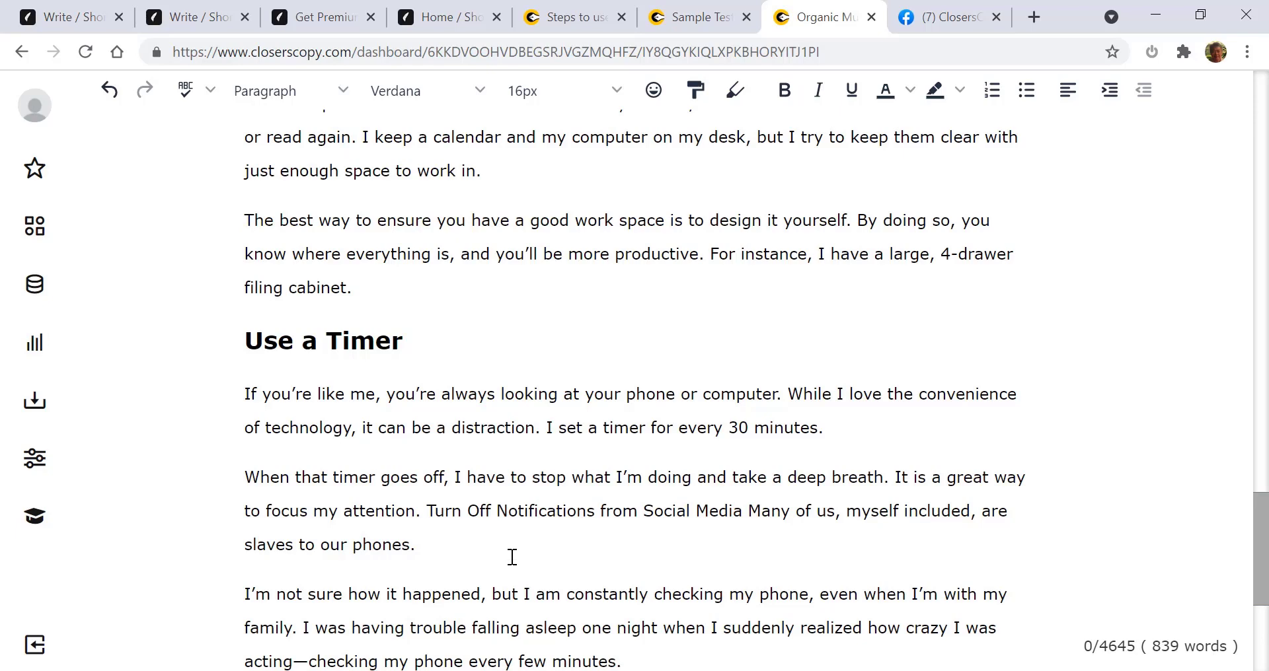
scroll(512, 557, "down", 2)
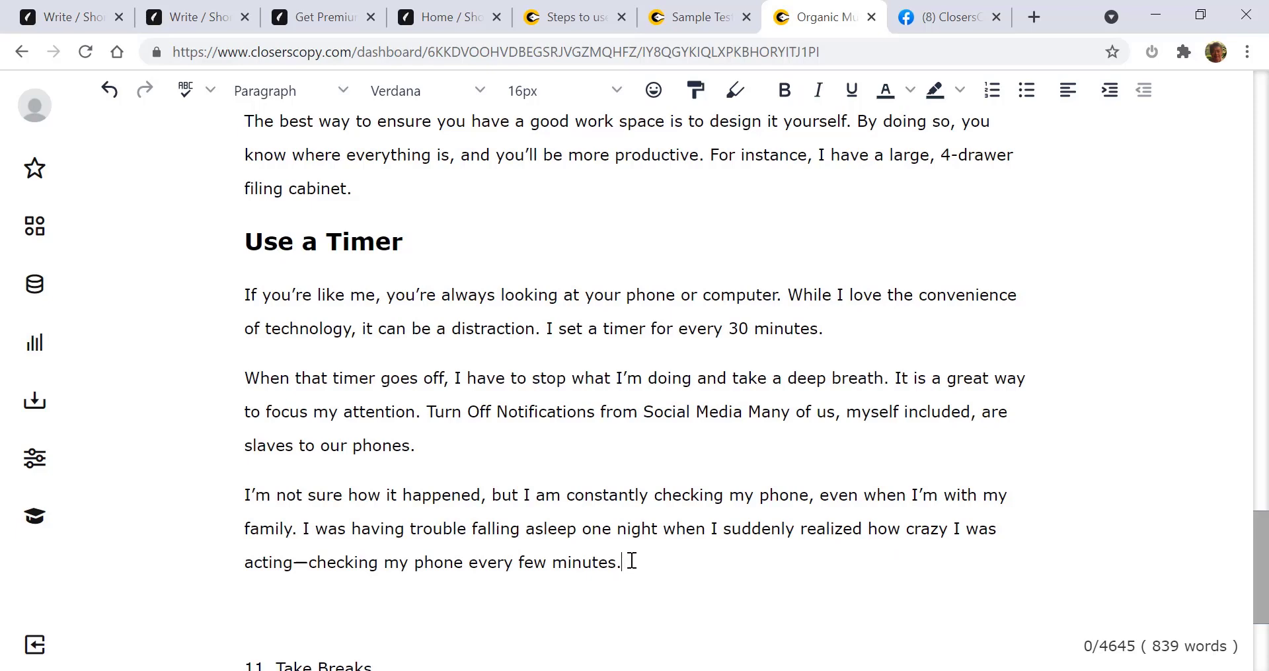
left_click_drag(632, 562, 223, 505)
key("BackSpace")
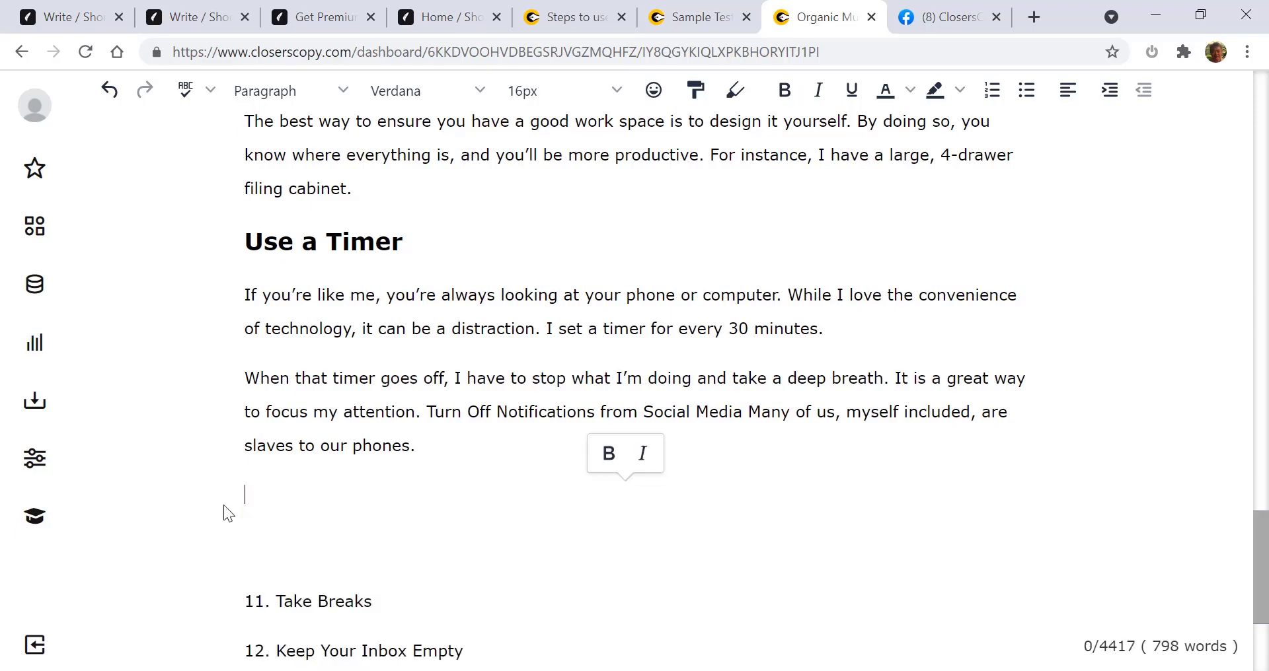
- Expand only the "Use a Timer" heading and its two paragraphs to generate a replacement third paragraph
left_click_drag(433, 444, 244, 243)
right_click(284, 239)
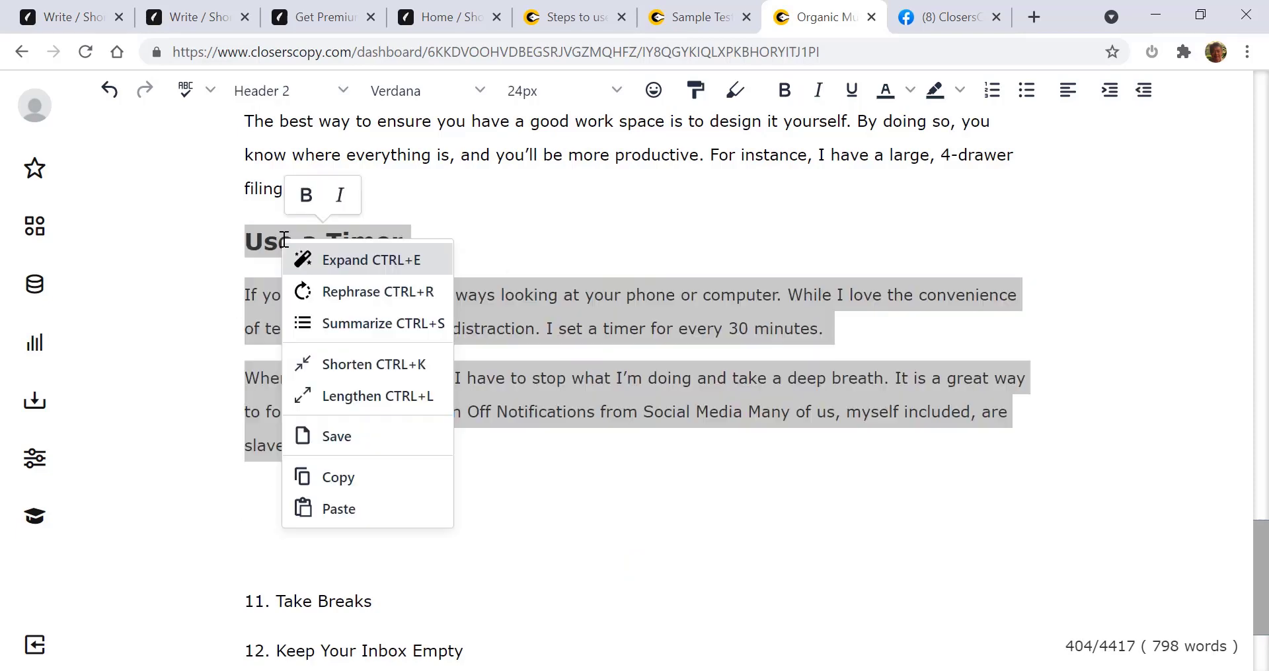
left_click(323, 259)
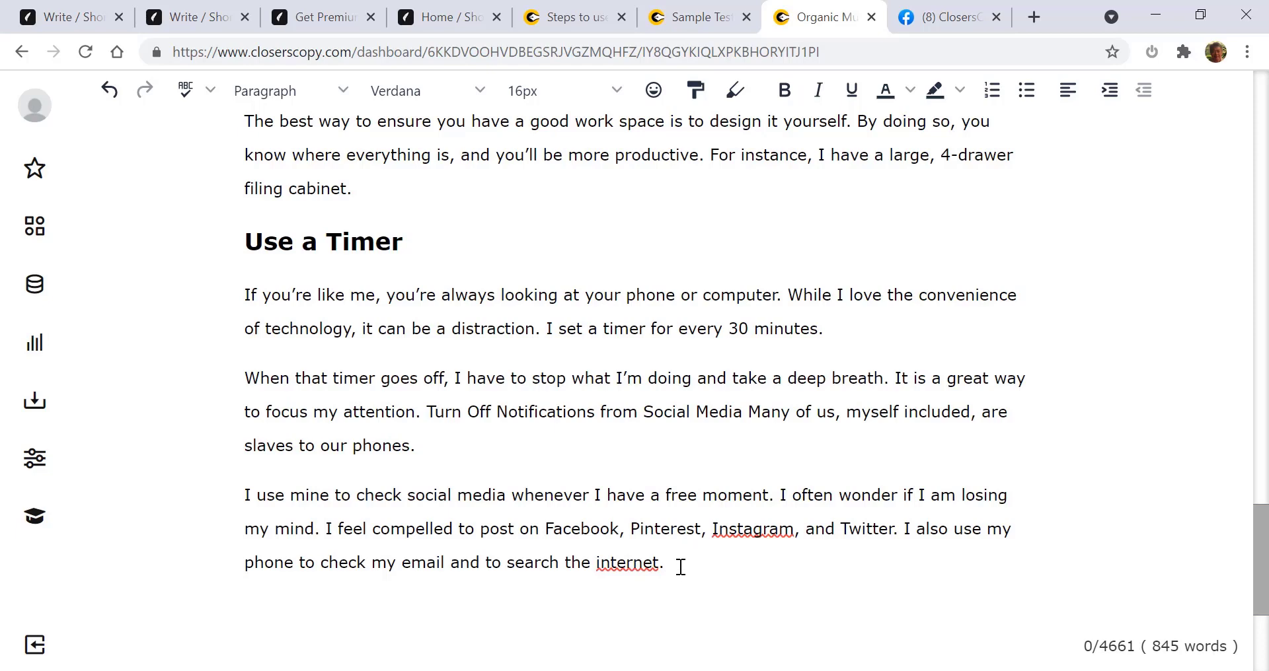
- Delete the generated third timer paragraph about checking social media and email
left_click_drag(681, 567, 195, 473)
key("BackSpace")
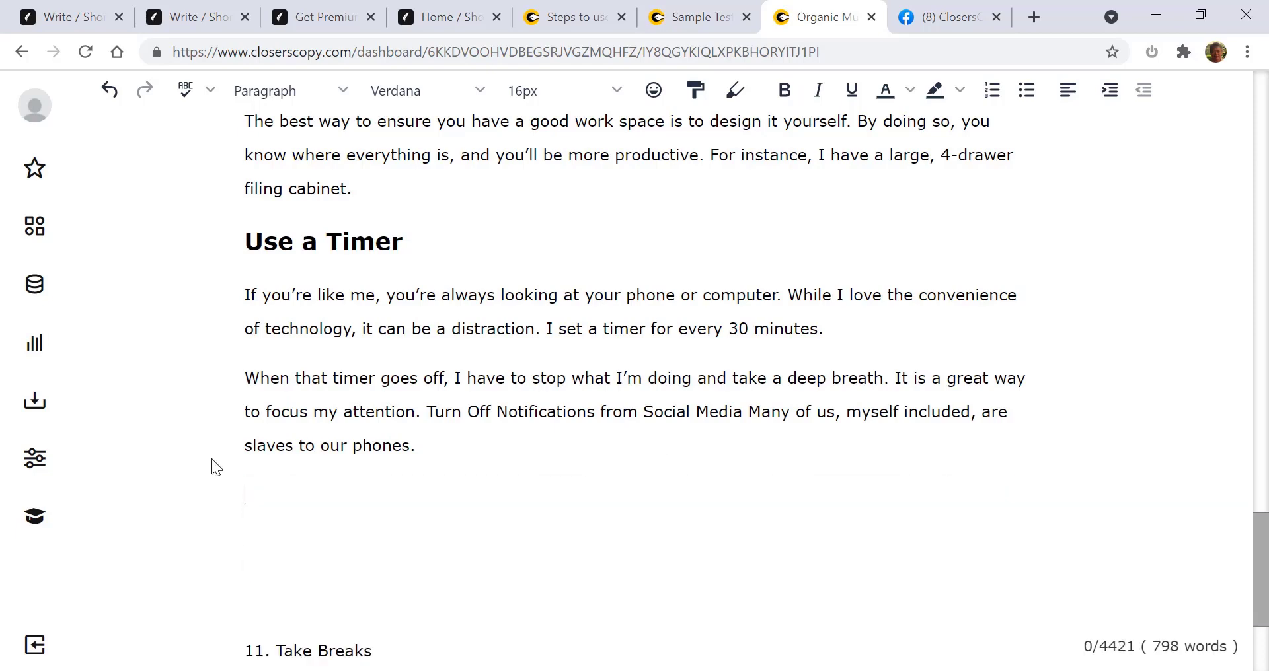
- Try expanding the "Use a Timer" heading and its two paragraphs, and delete the generated text about Facebook Messenger
left_click_drag(437, 454, 284, 247)
right_click(284, 247)
left_click(337, 267)
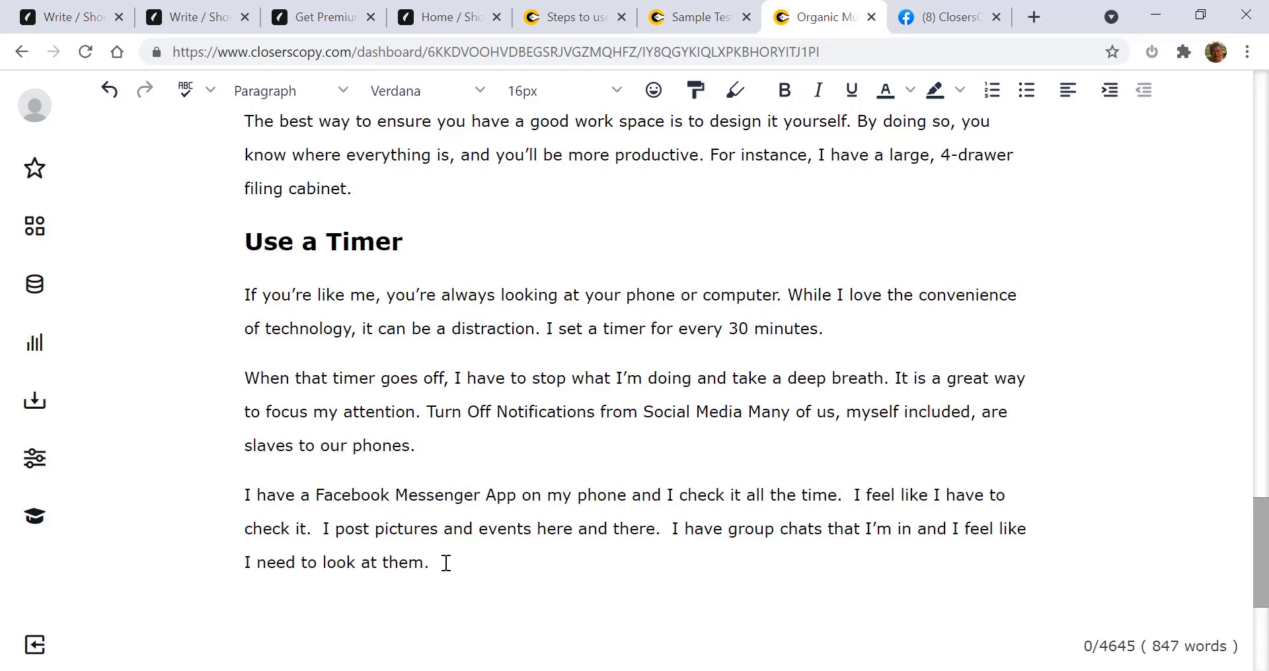
left_click_drag(444, 564, 235, 494)
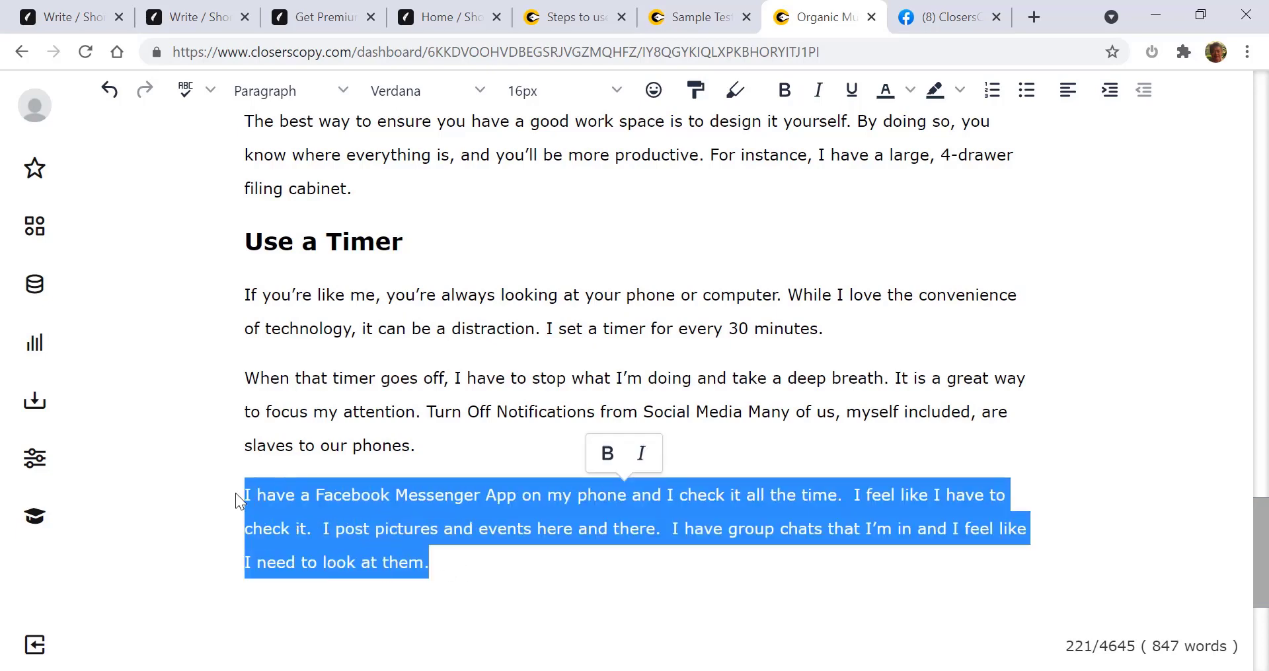
key("BackSpace")
- Remove the blank lines above item 11 and strip its number so the line reads "Take Breaks"
key("Delete")
key("Delete")
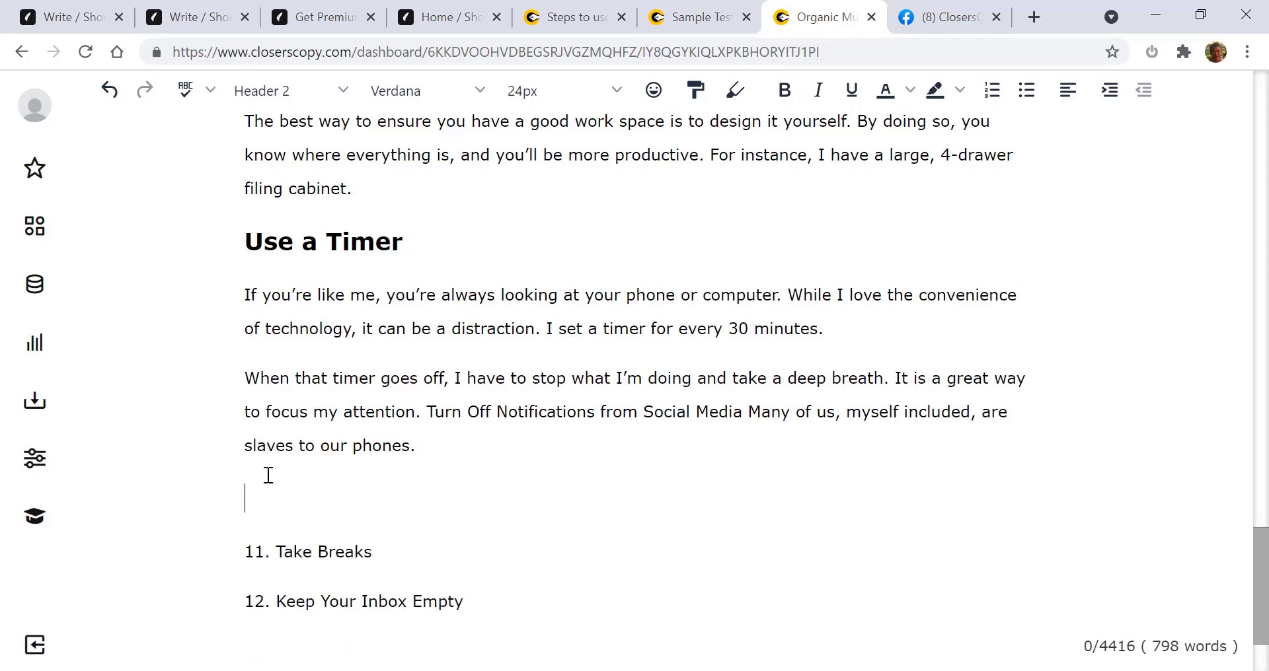
key("Delete")
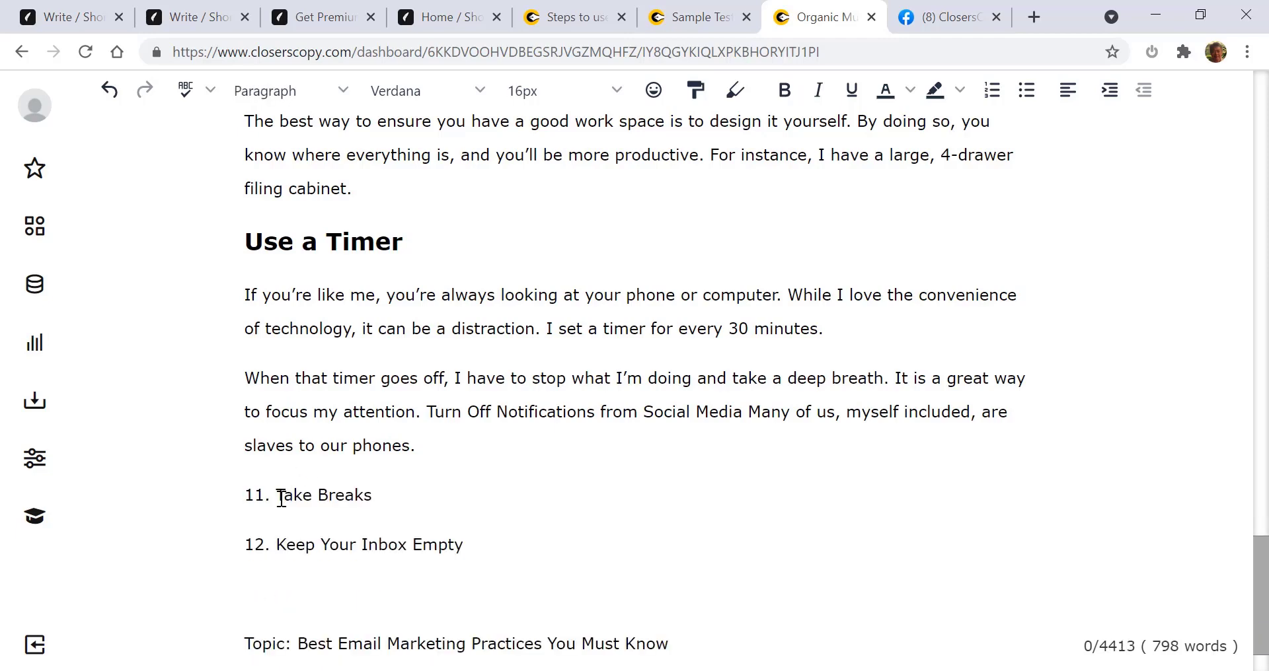
left_click_drag(281, 497, 226, 493)
key("BackSpace")
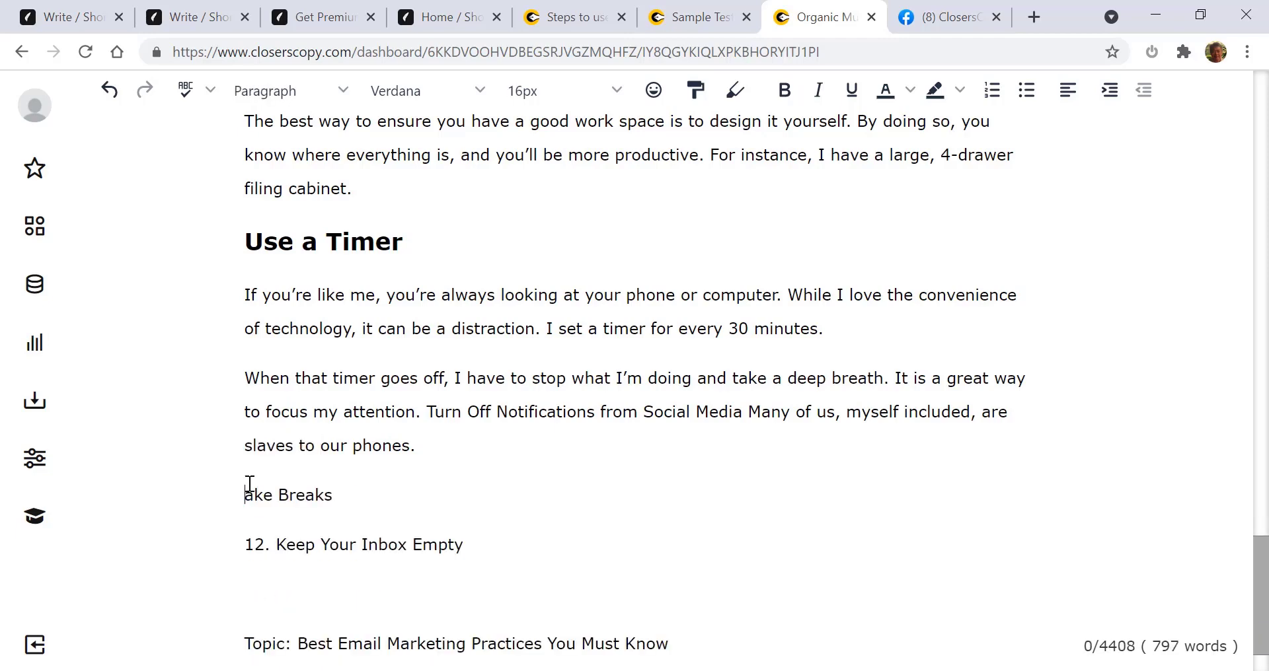
type("T")
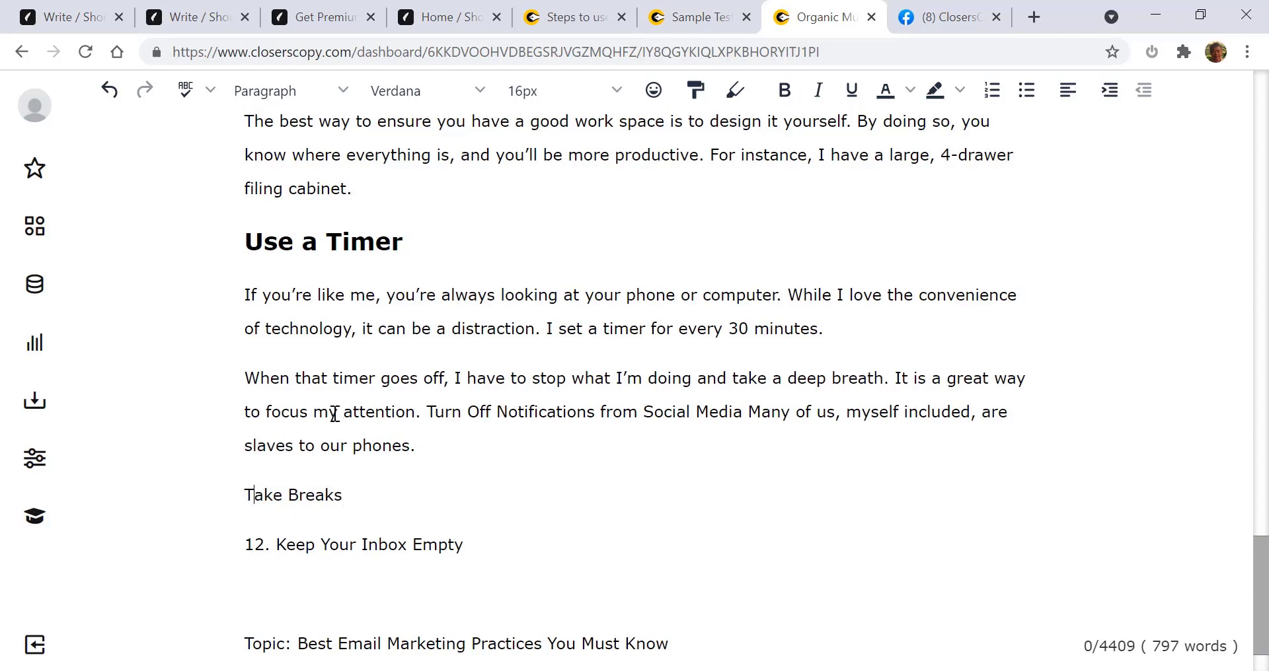
- Format the "Take Breaks" line as a Header 2 heading
left_click_drag(342, 495, 240, 493)
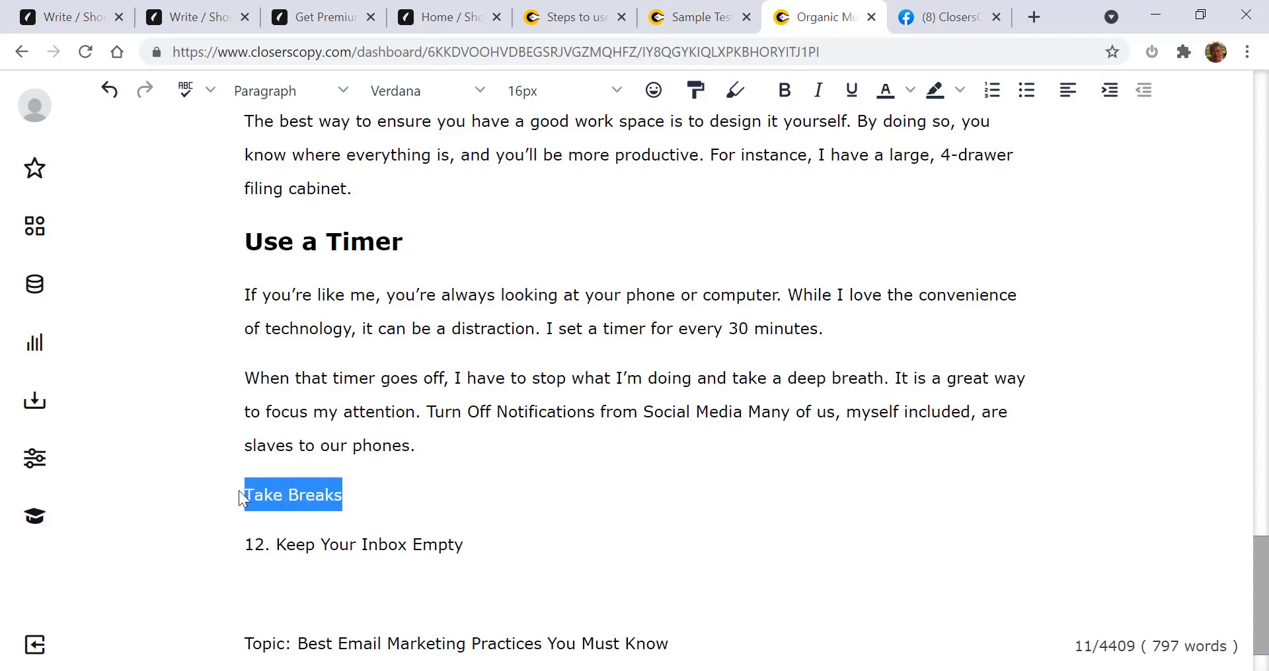
left_click(281, 96)
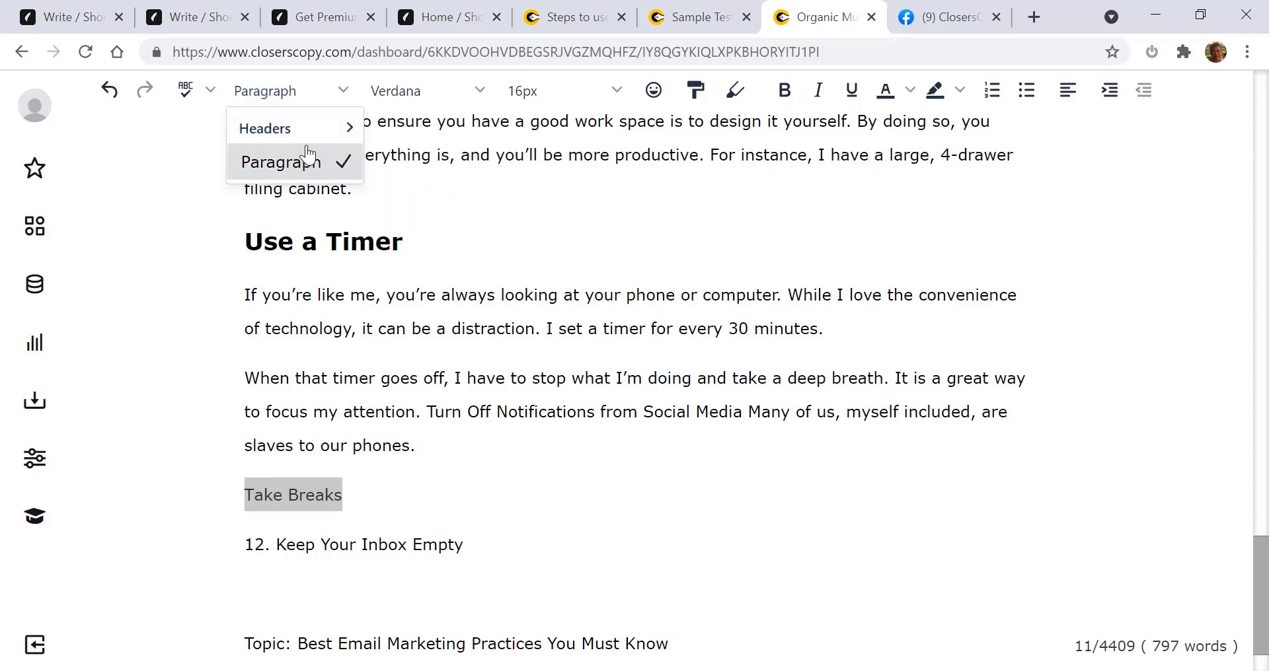
mouse_move(284, 128)
left_click(438, 162)
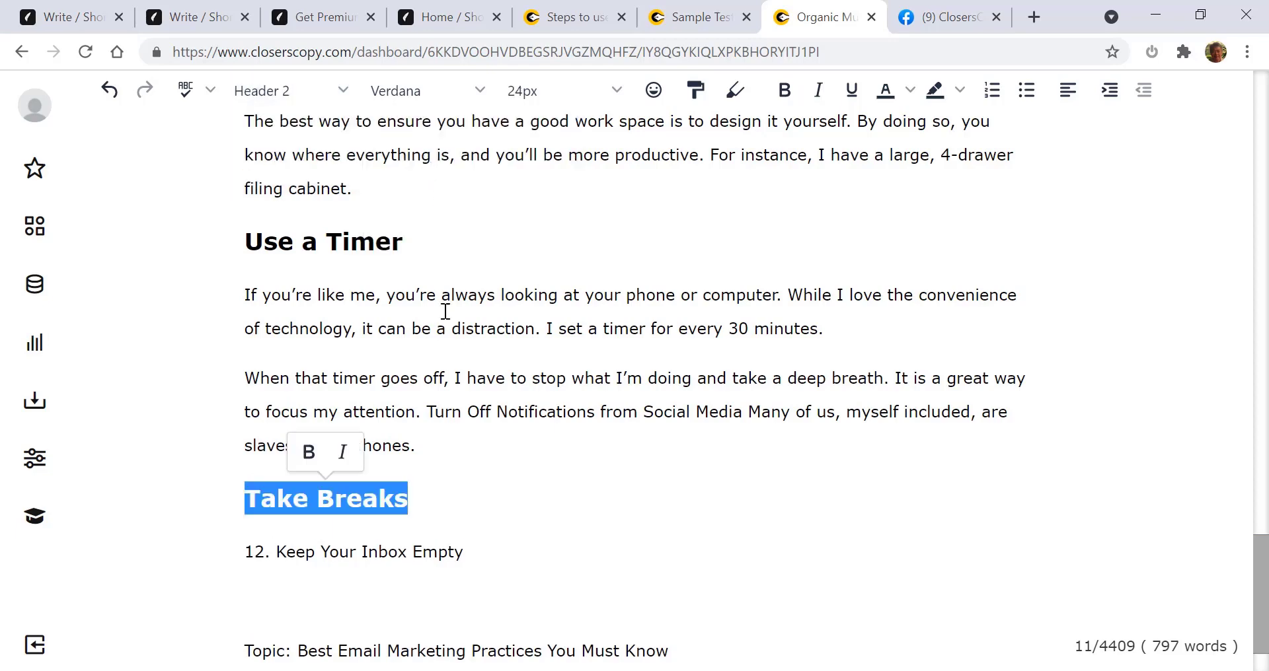
- Expand the text from the "Use a Timer" heading through the "Take Breaks" heading to generate the breaks section's first paragraph
left_click(457, 506)
left_click_drag(430, 501, 239, 245)
right_click(311, 240)
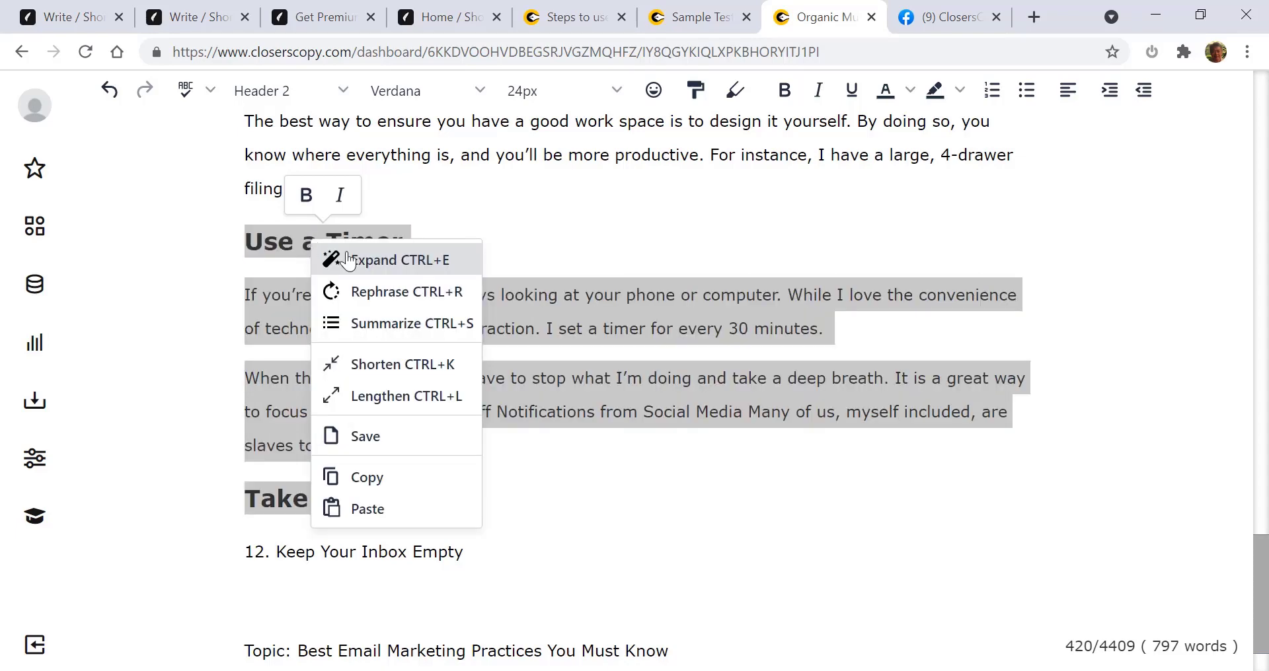
left_click(362, 262)
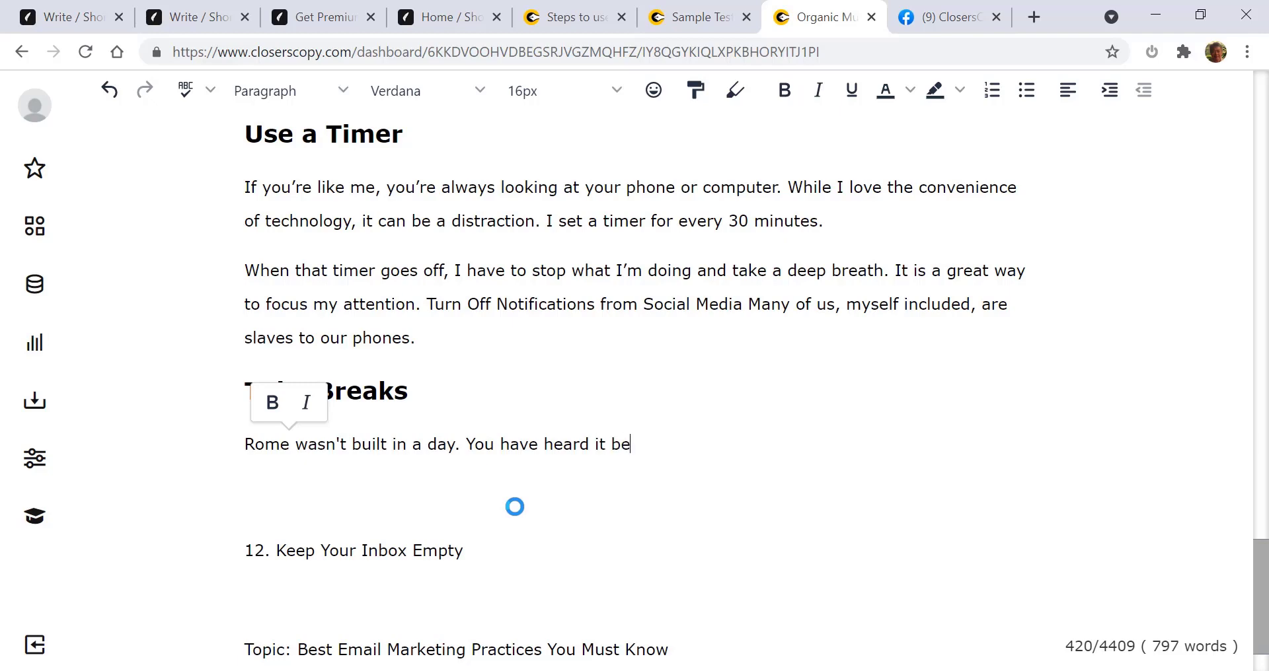
type("but that does")
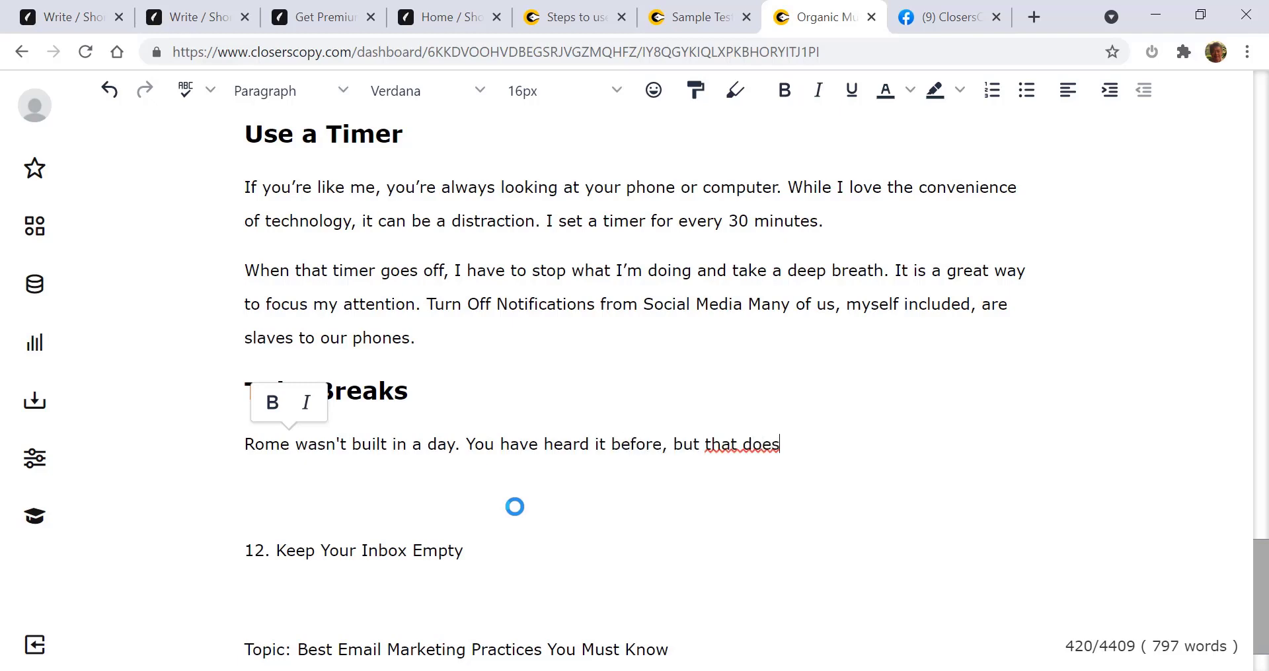
type("n't make it any l")
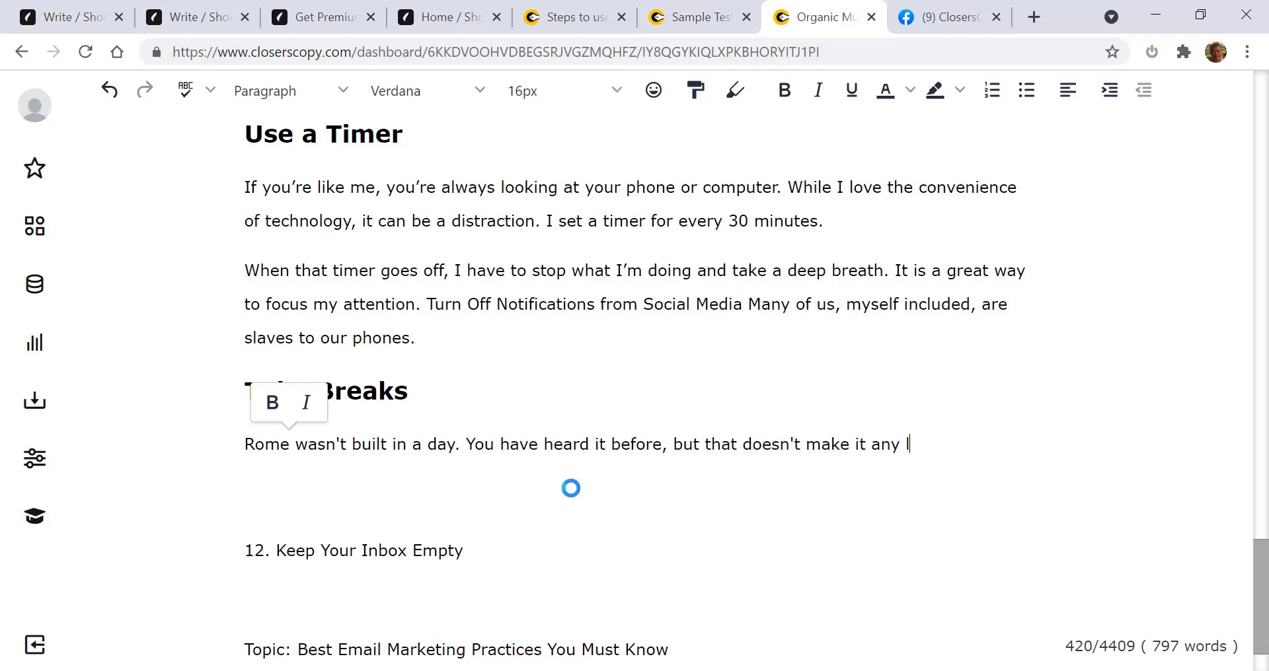
type("ess true. When yo")
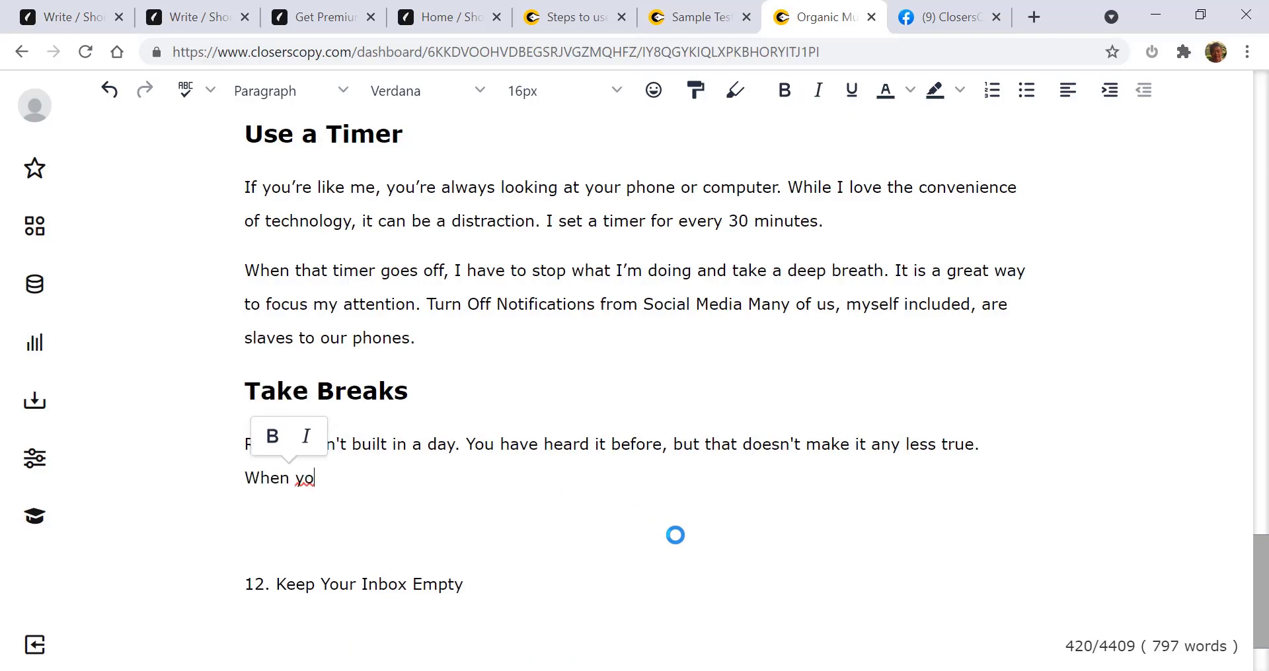
type("u are working towards ")
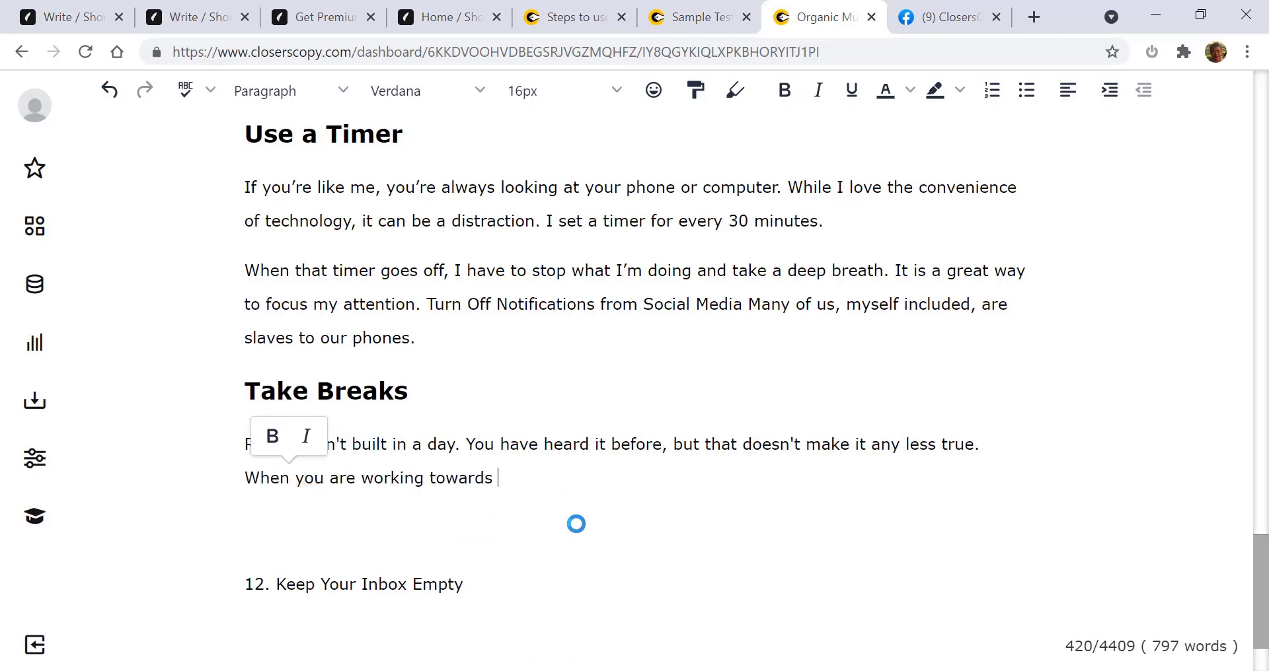
type("something, whether it is a goal or an objective, taking breaks is important.")
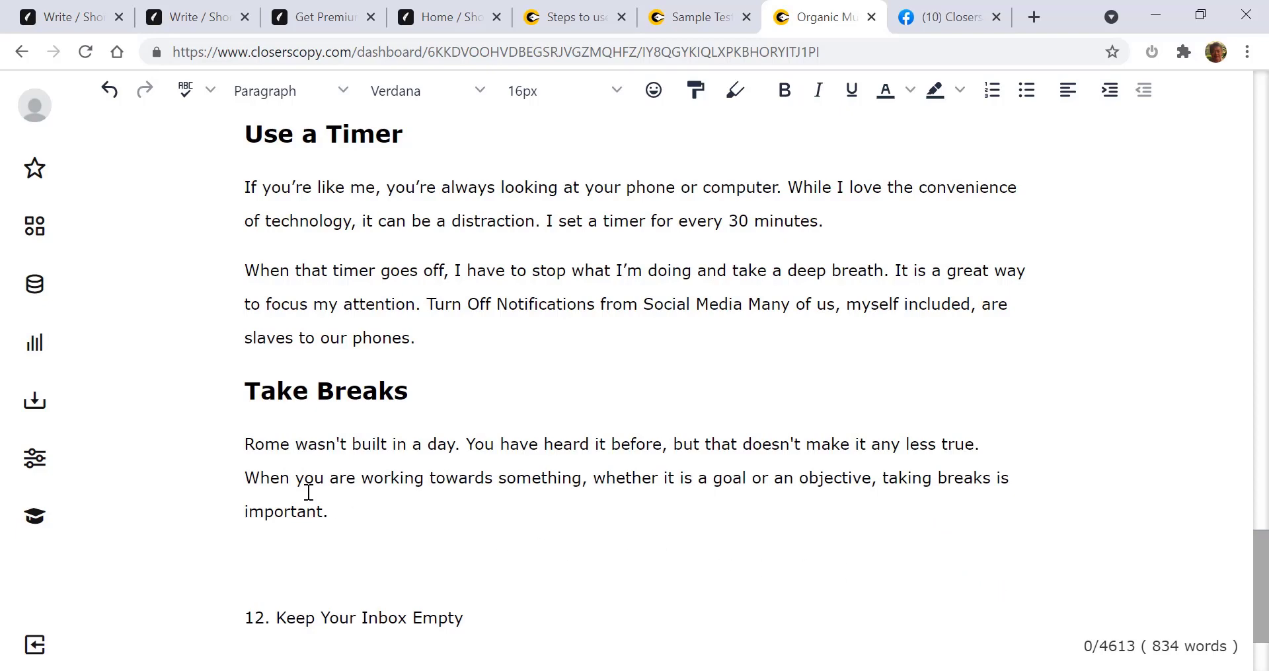
- Expand the "Take Breaks" heading and its first paragraph to generate a second paragraph
left_click_drag(328, 511, 232, 374)
right_click(308, 396)
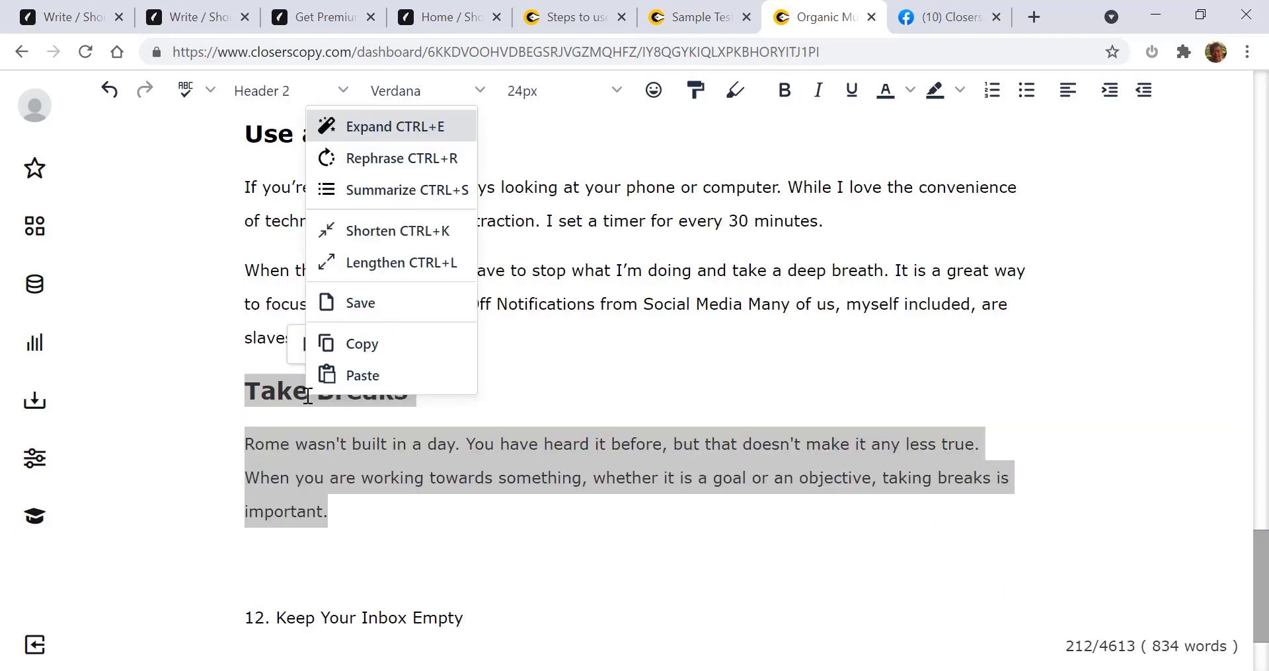
left_click(384, 129)
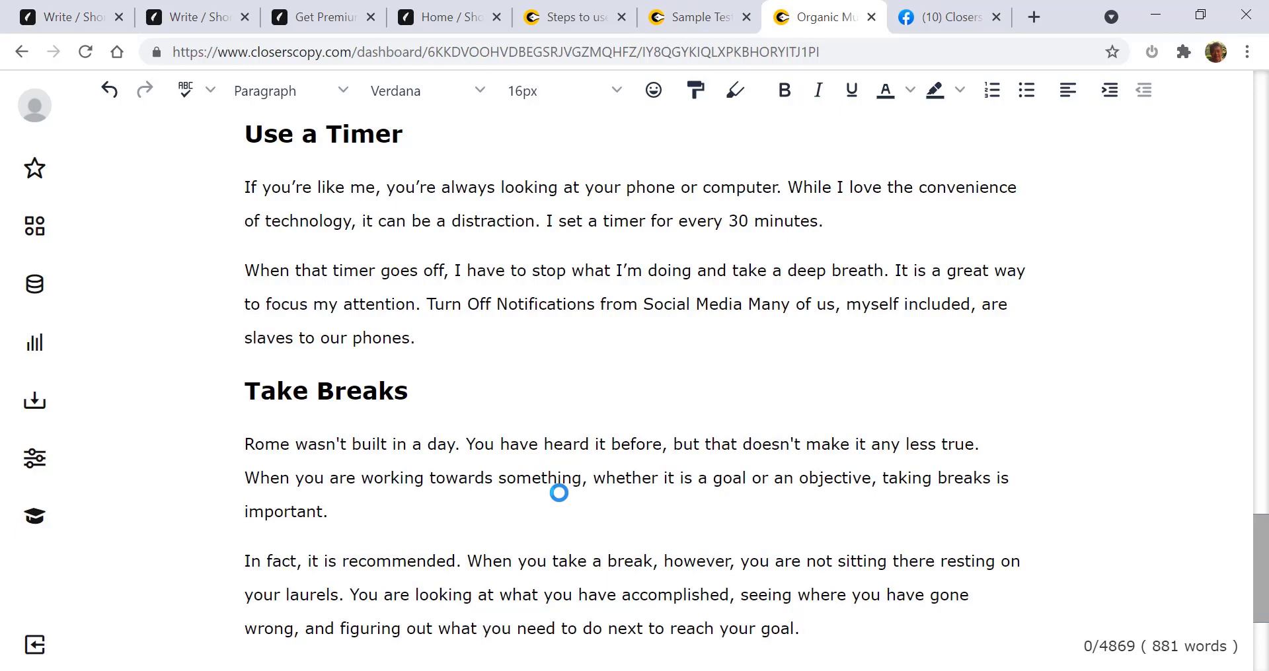
- Expand only the two paragraphs under "Take Breaks" to generate a third paragraph
scroll(559, 493, "down", 4)
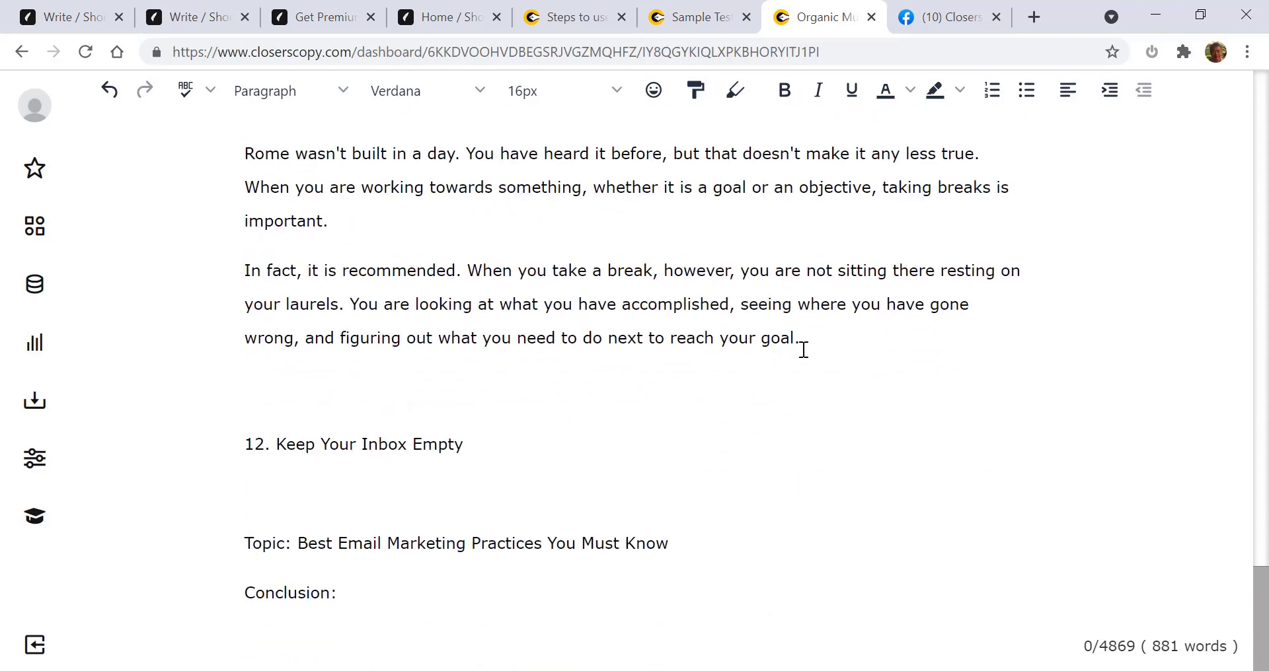
left_click_drag(804, 337, 245, 137)
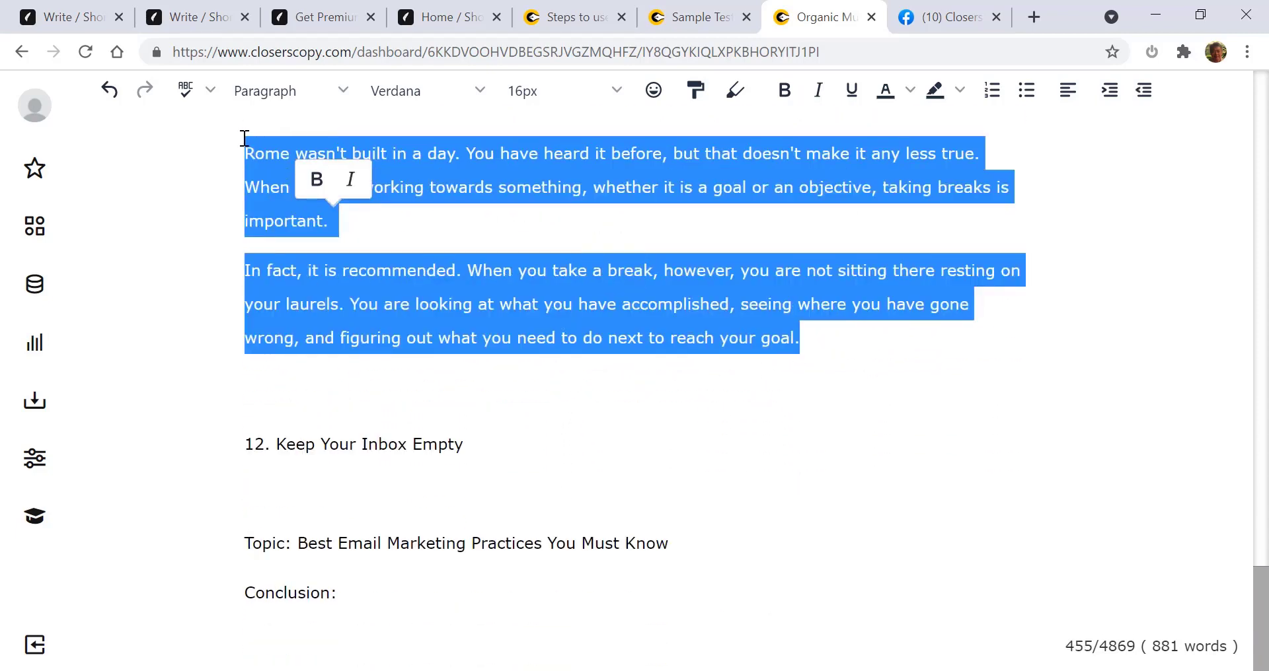
scroll(473, 288, "up", 1)
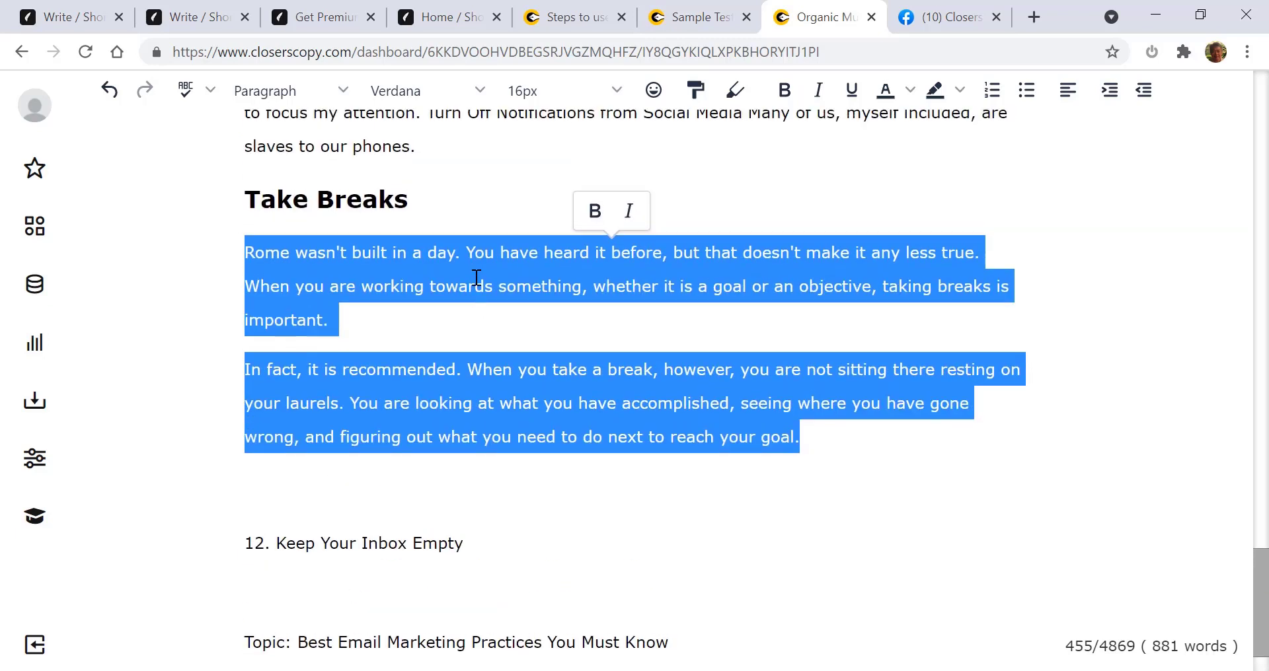
right_click(476, 276)
left_click(557, 296)
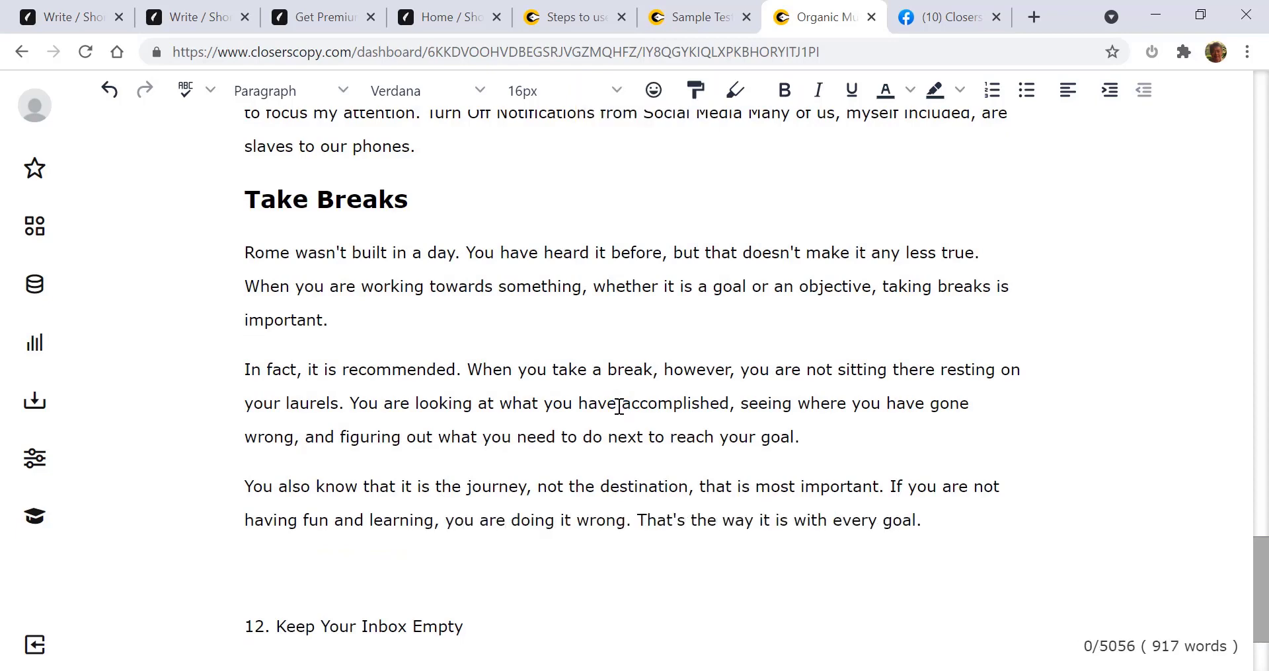
- Delete the "12. Keep Your Inbox Empty" item and the blank lines above the "Topic: Best Email Marketing Practices You Must Know" line
left_click(309, 558)
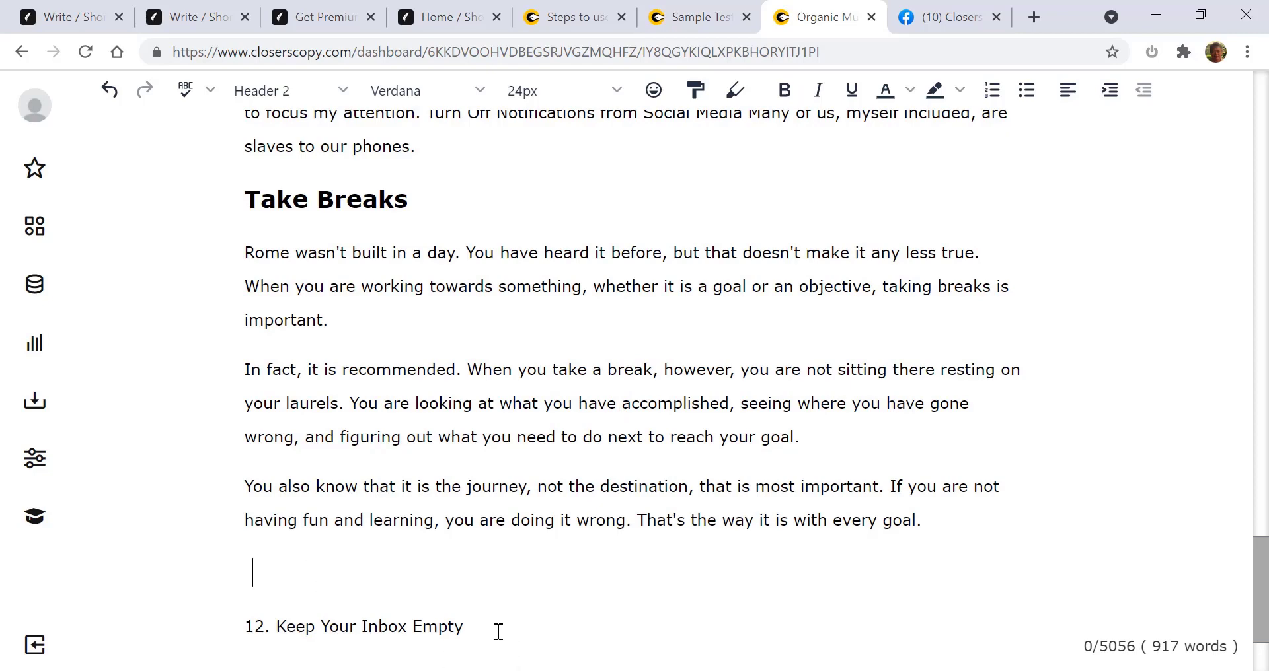
left_click_drag(498, 632, 204, 579)
key("BackSpace")
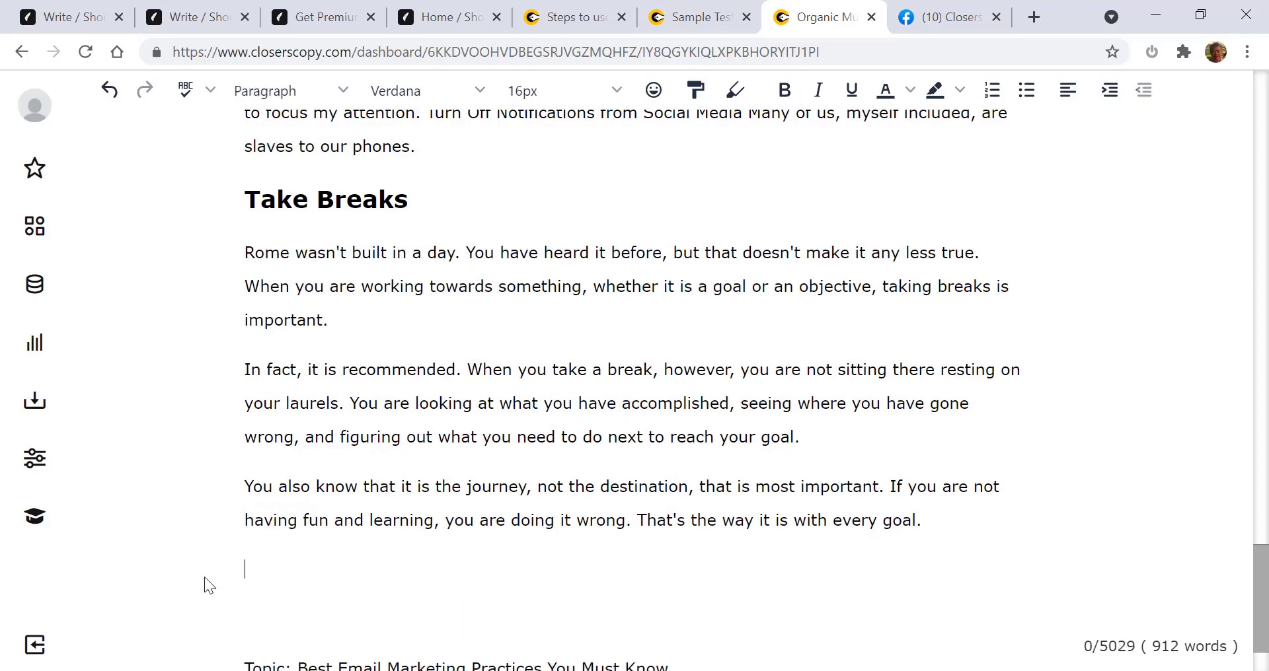
key("Delete")
key("Delete")
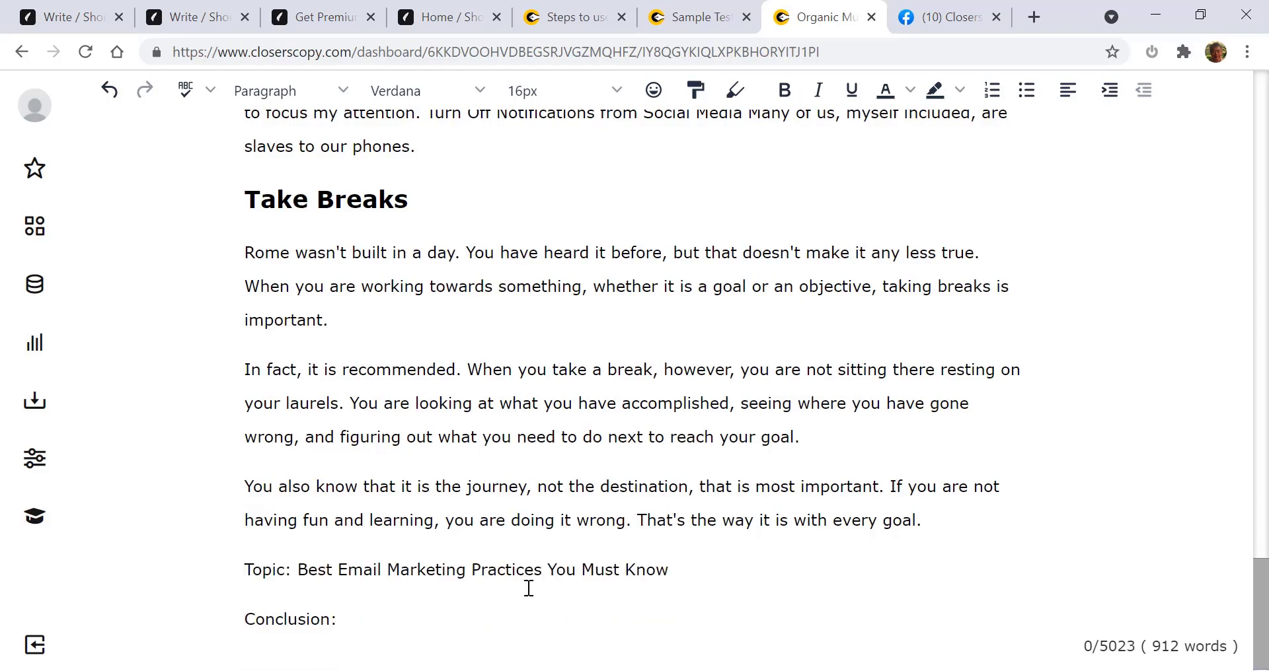
- Check the tip headings throughout the article and change the number in the title so it reads "9 Productivity Tips to Get More Done"
scroll(665, 595, "up", 15)
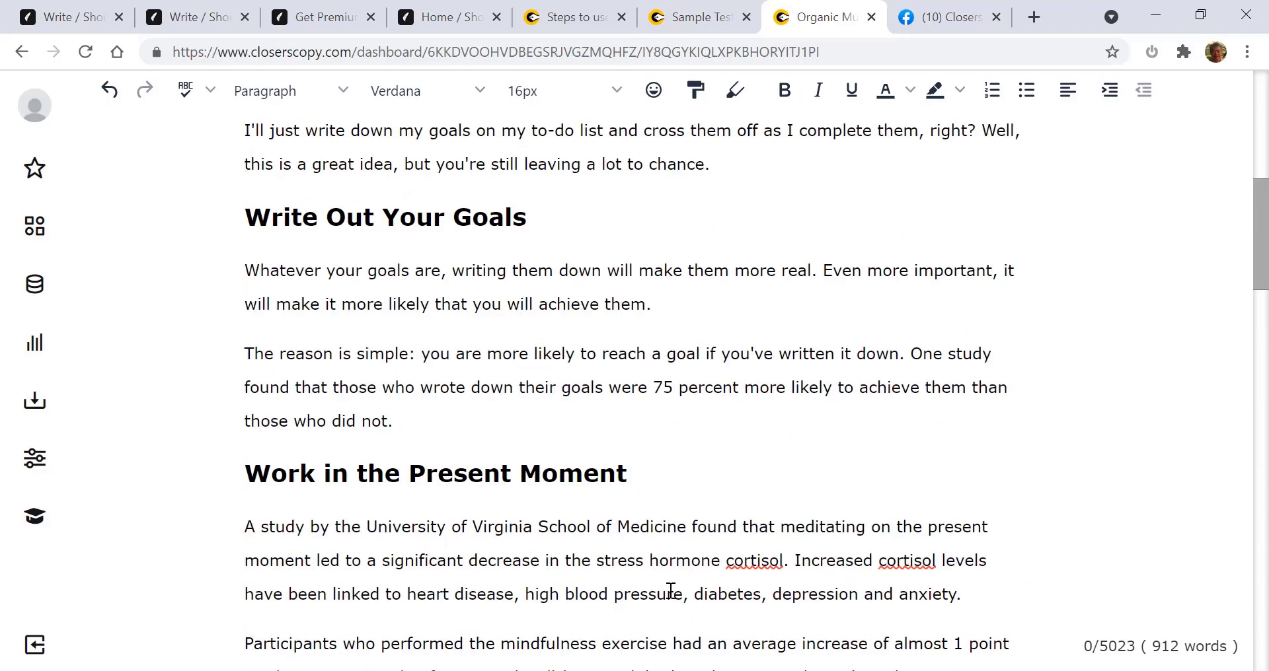
scroll(670, 590, "up", 8)
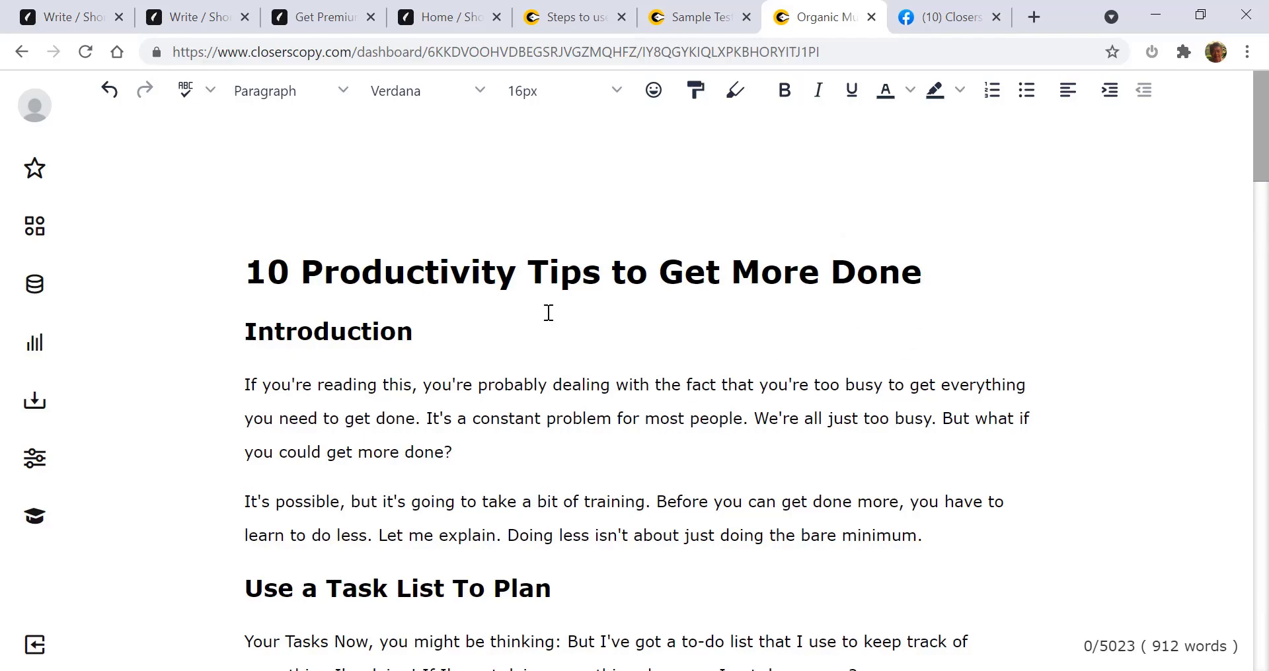
scroll(457, 402, "down", 3)
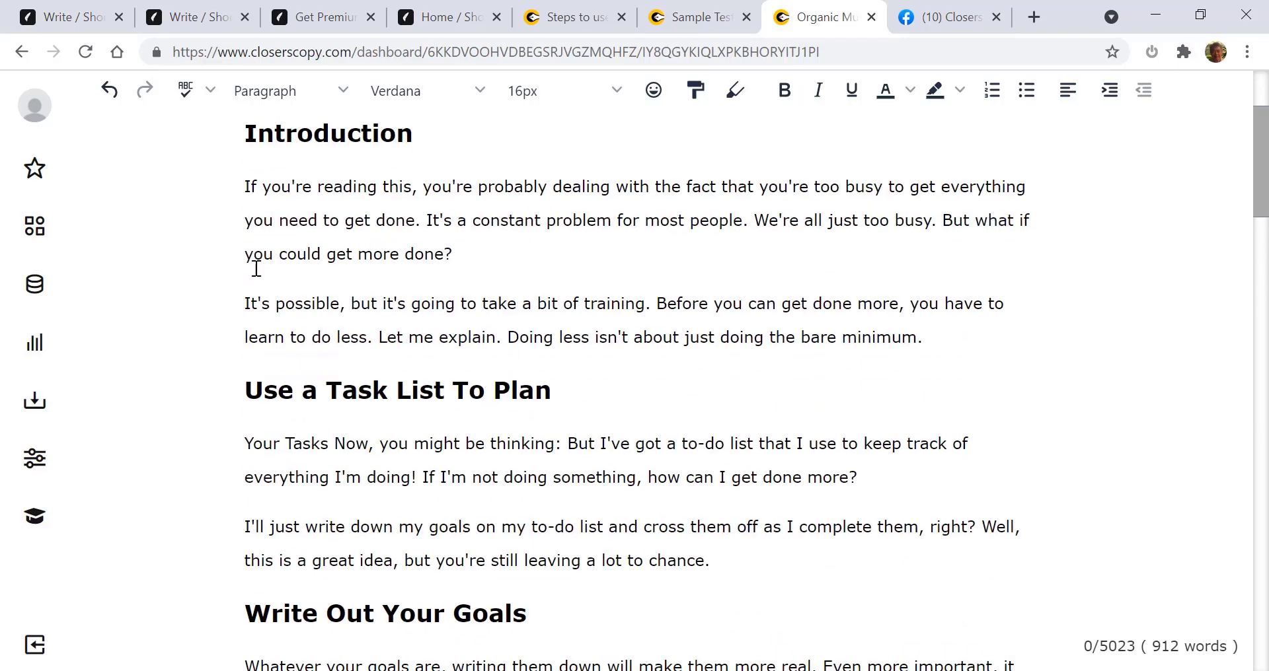
scroll(403, 403, "down", 11)
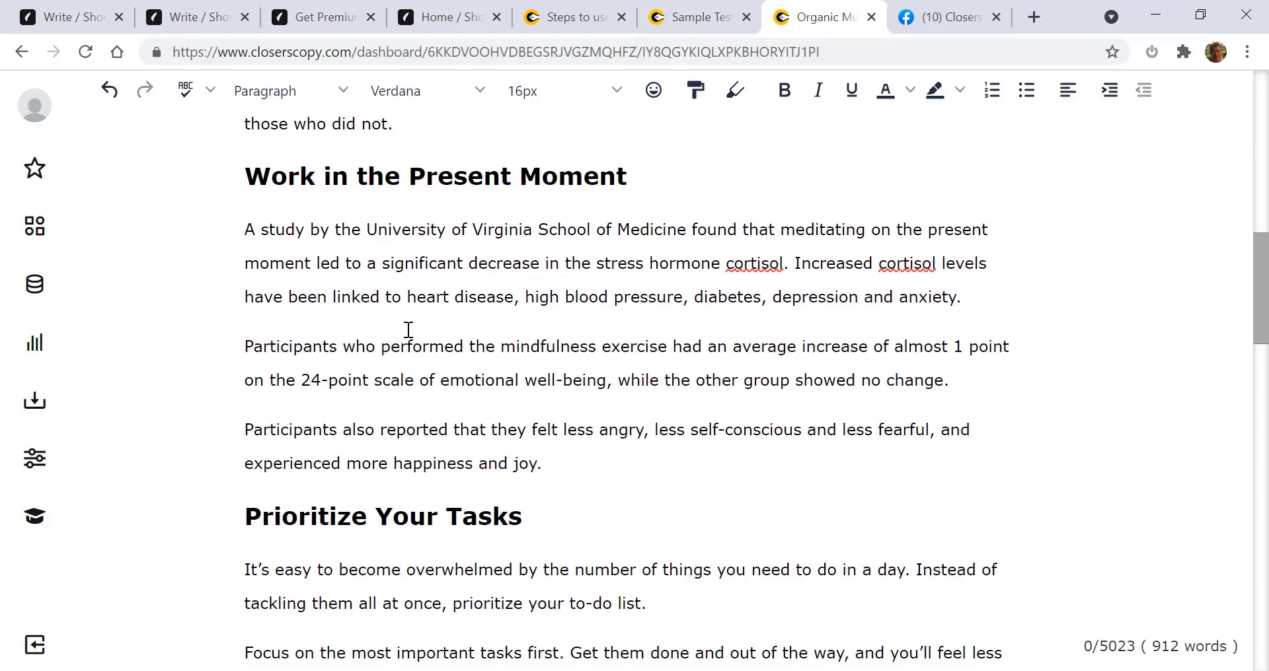
scroll(409, 330, "down", 12)
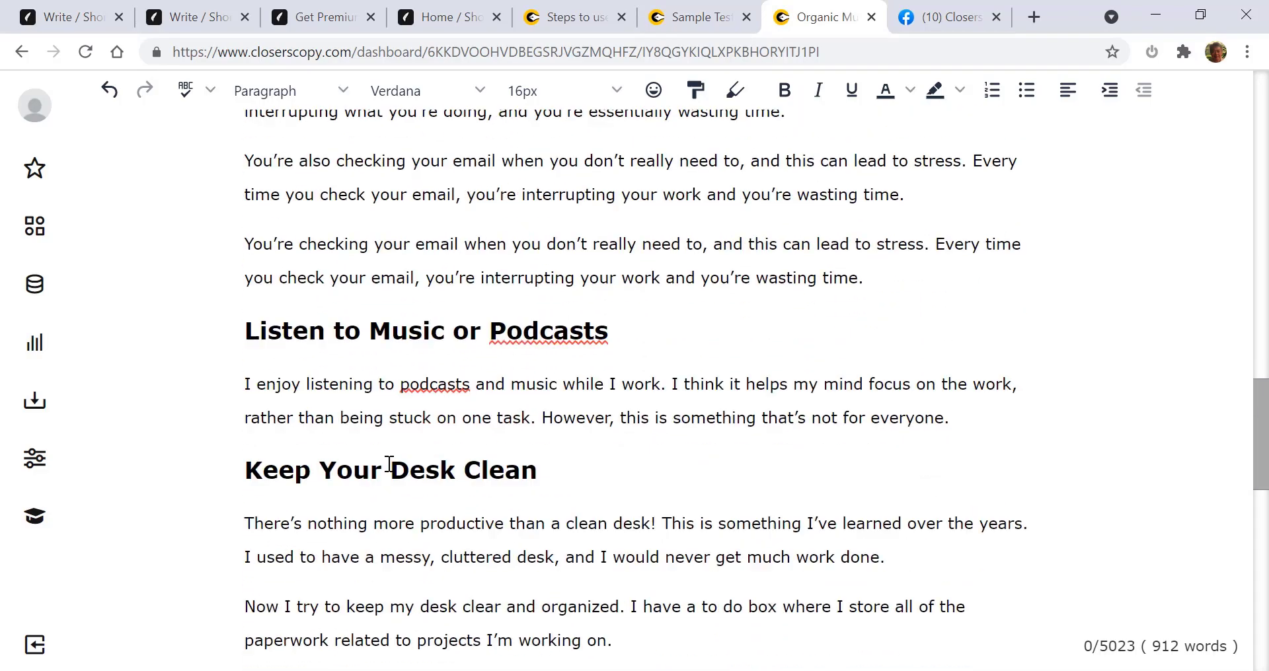
scroll(390, 466, "down", 12)
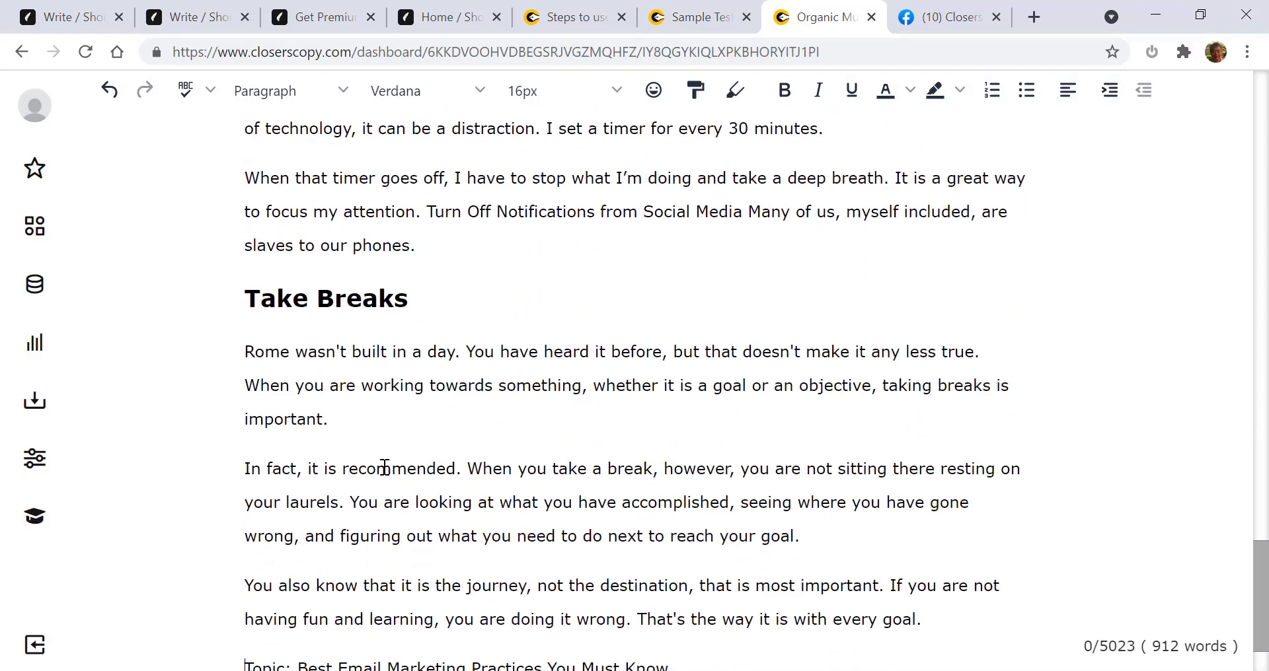
scroll(384, 467, "down", 2)
scroll(403, 453, "up", 20)
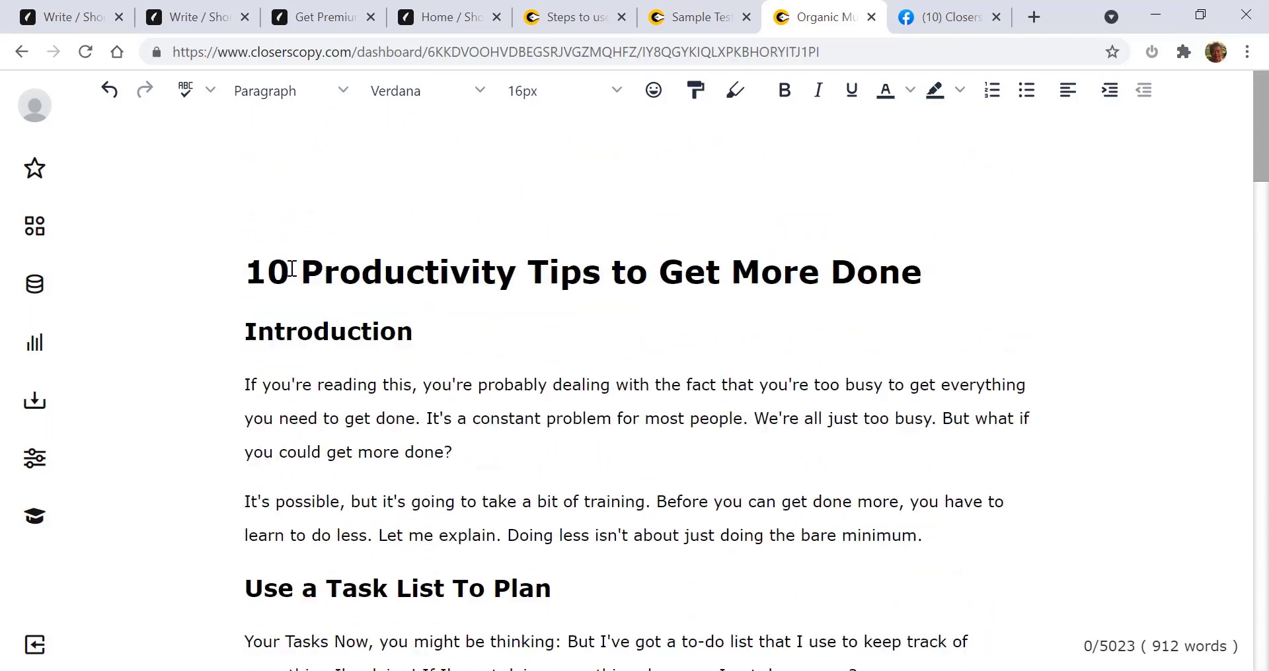
left_click_drag(292, 269, 246, 271)
type("9")
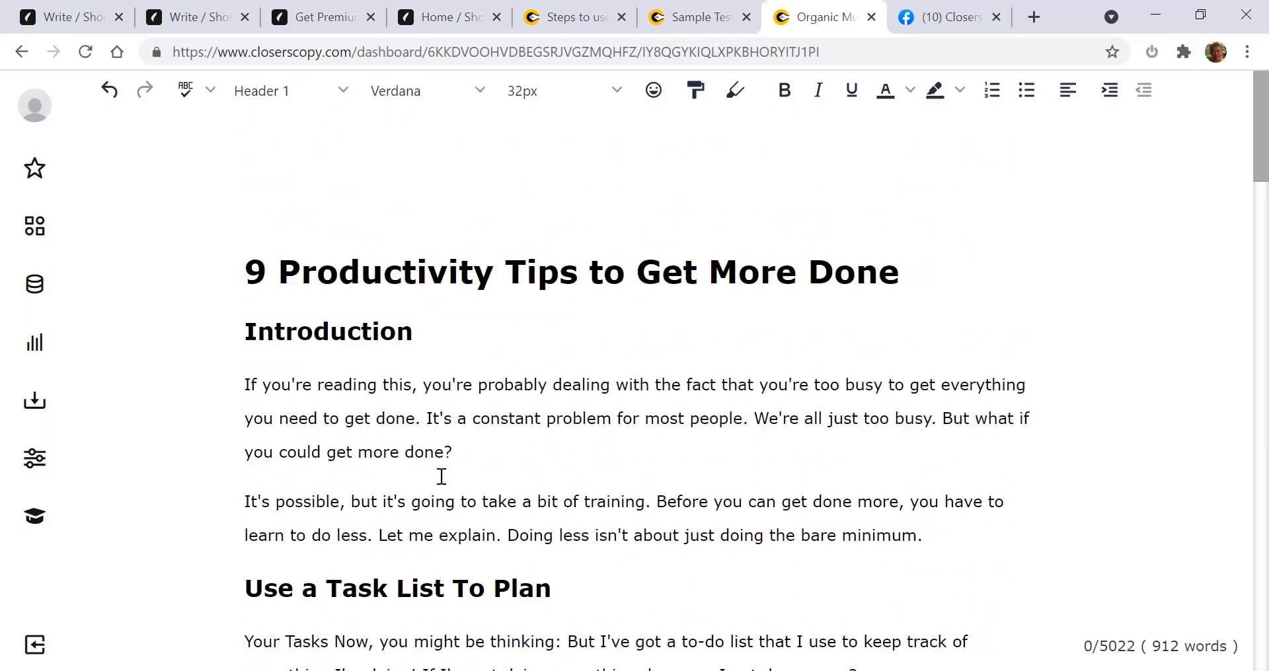
scroll(441, 476, "down", 20)
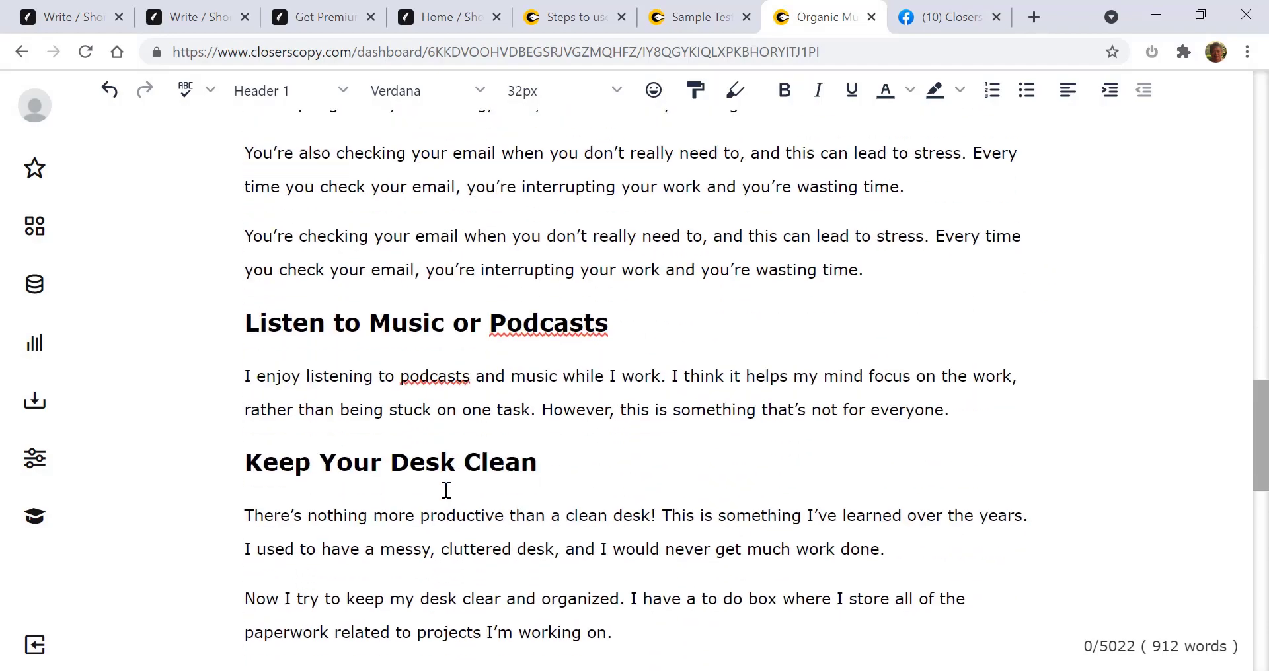
- Copy the article title "9 Productivity Tips to Get More Done" and paste it over the old topic in the "Topic:" line above "Conclusion:"
scroll(446, 490, "down", 15)
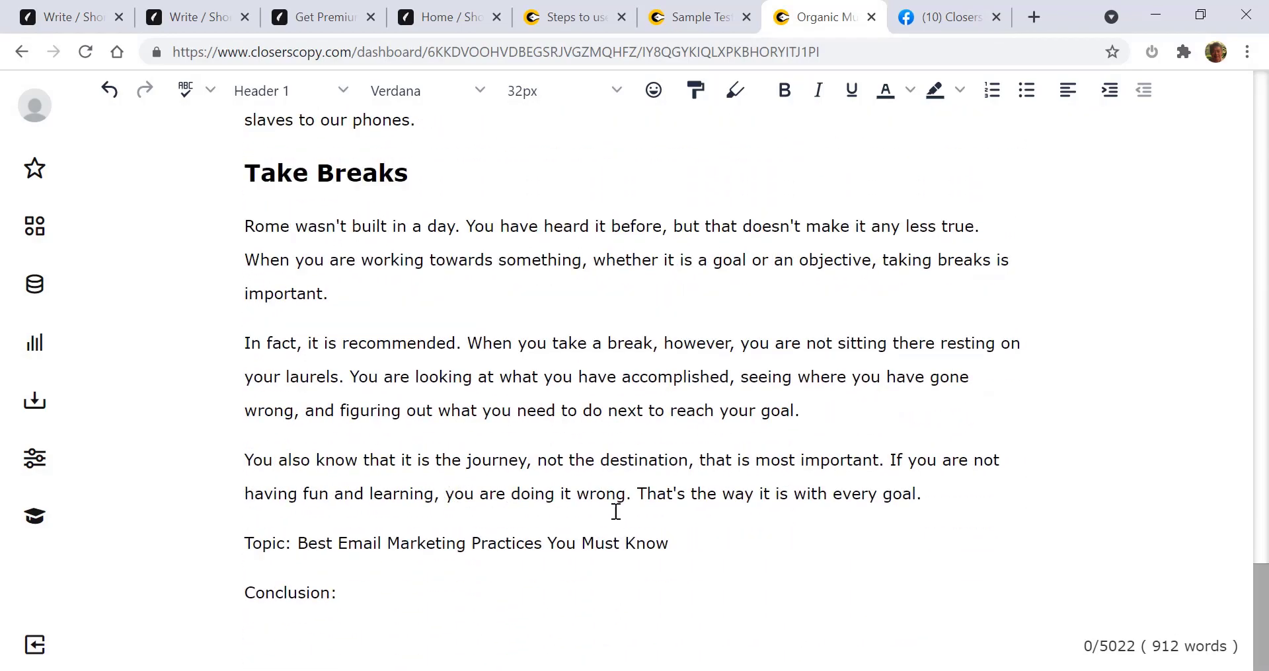
scroll(745, 526, "up", 20)
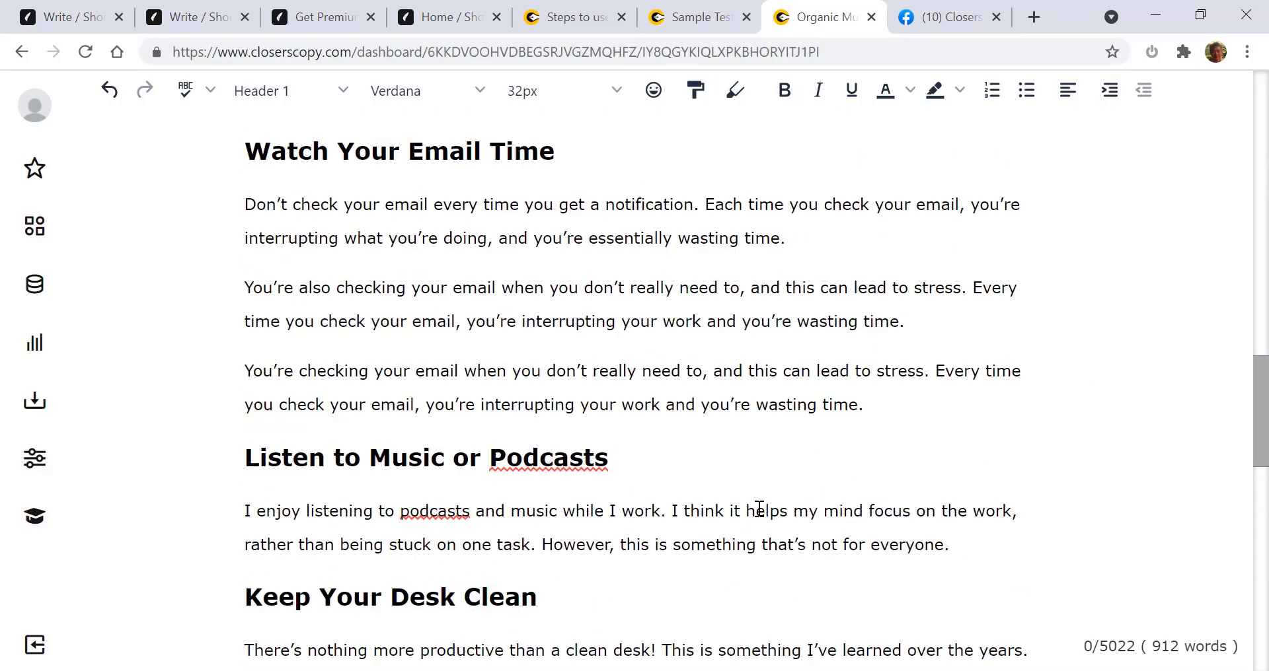
scroll(751, 455, "up", 2)
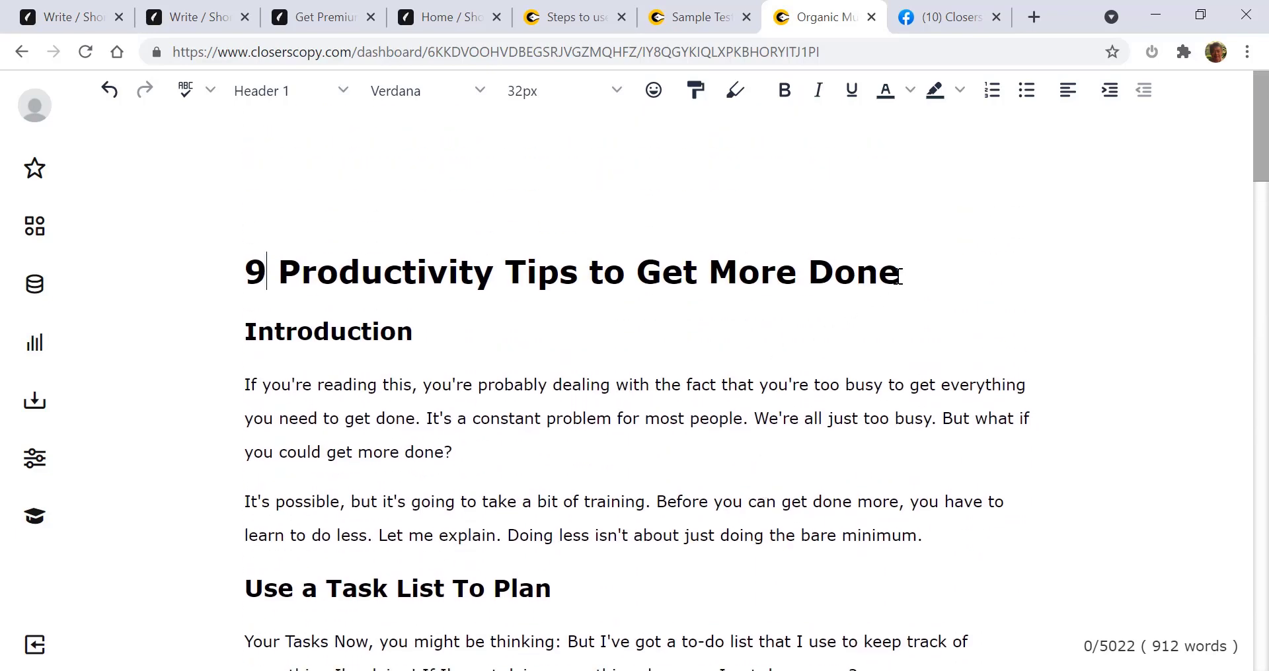
left_click_drag(918, 271, 248, 268)
key("ctrl+c")
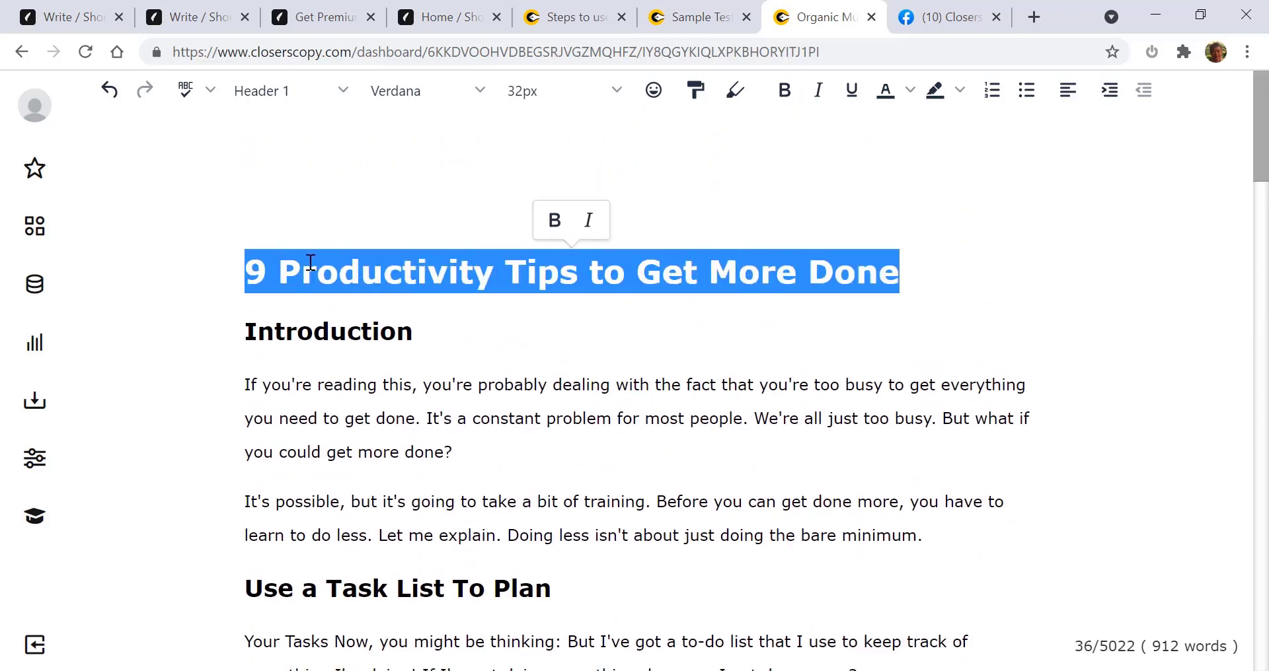
right_click(310, 262)
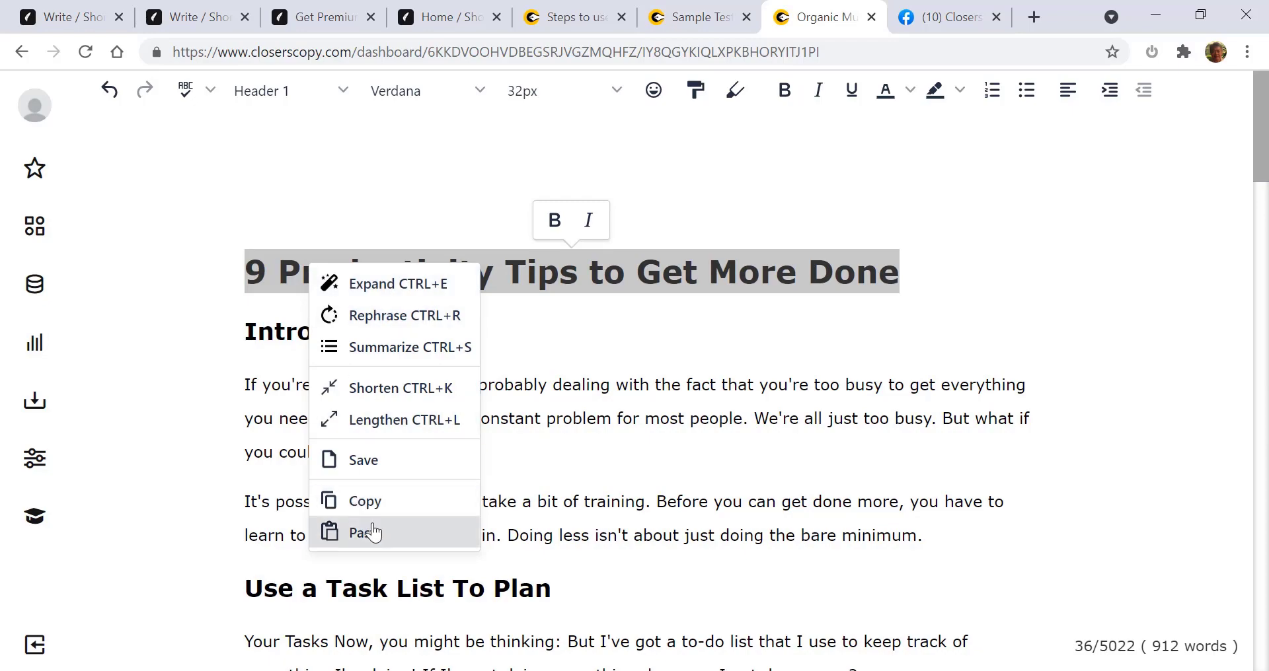
left_click(370, 500)
left_click(453, 493)
scroll(496, 503, "down", 15)
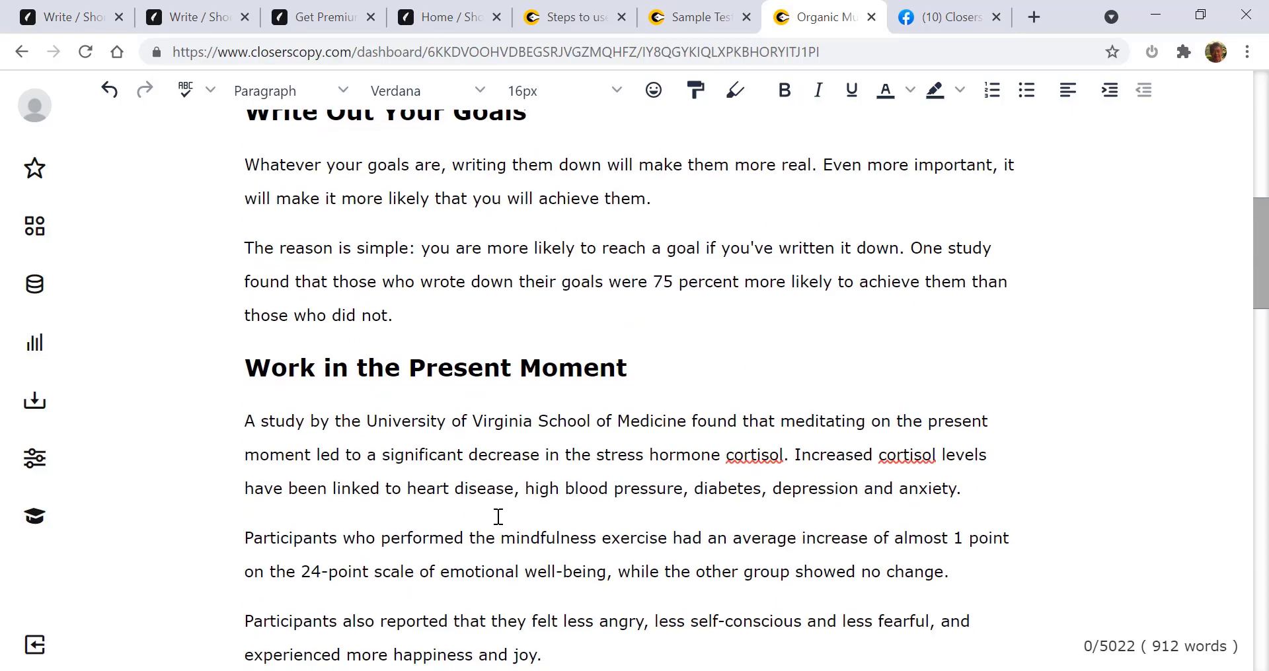
scroll(499, 503, "down", 5)
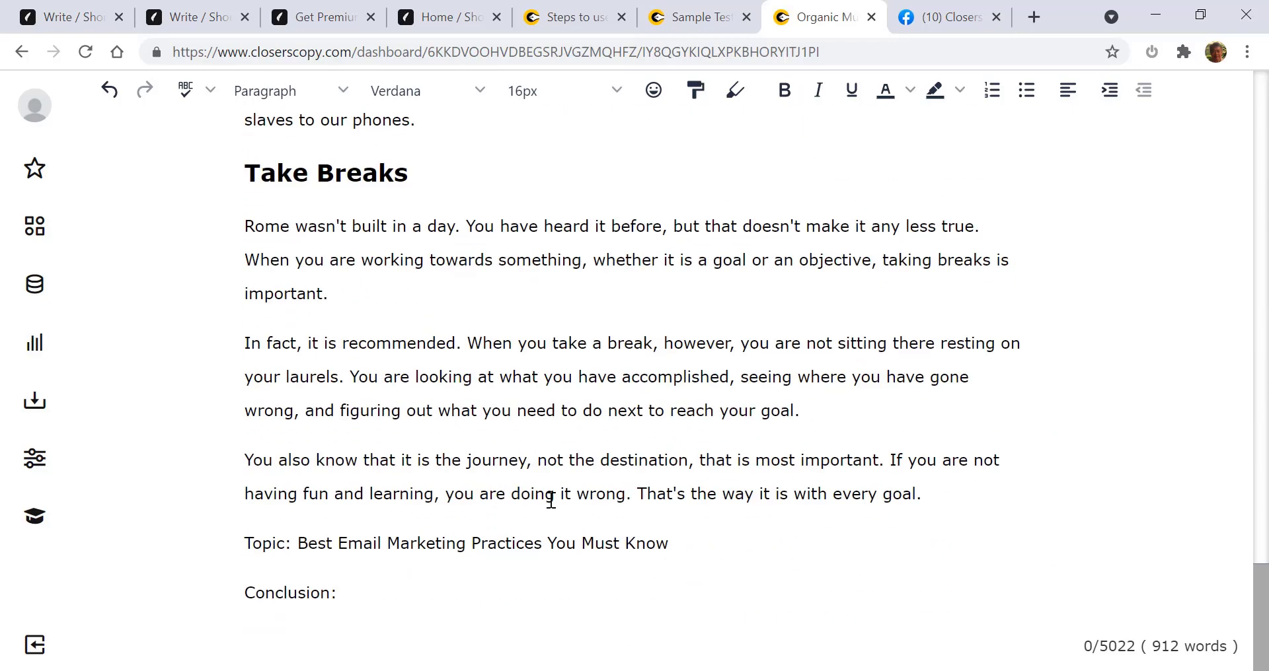
left_click_drag(678, 546, 299, 547)
key("ctrl+v")
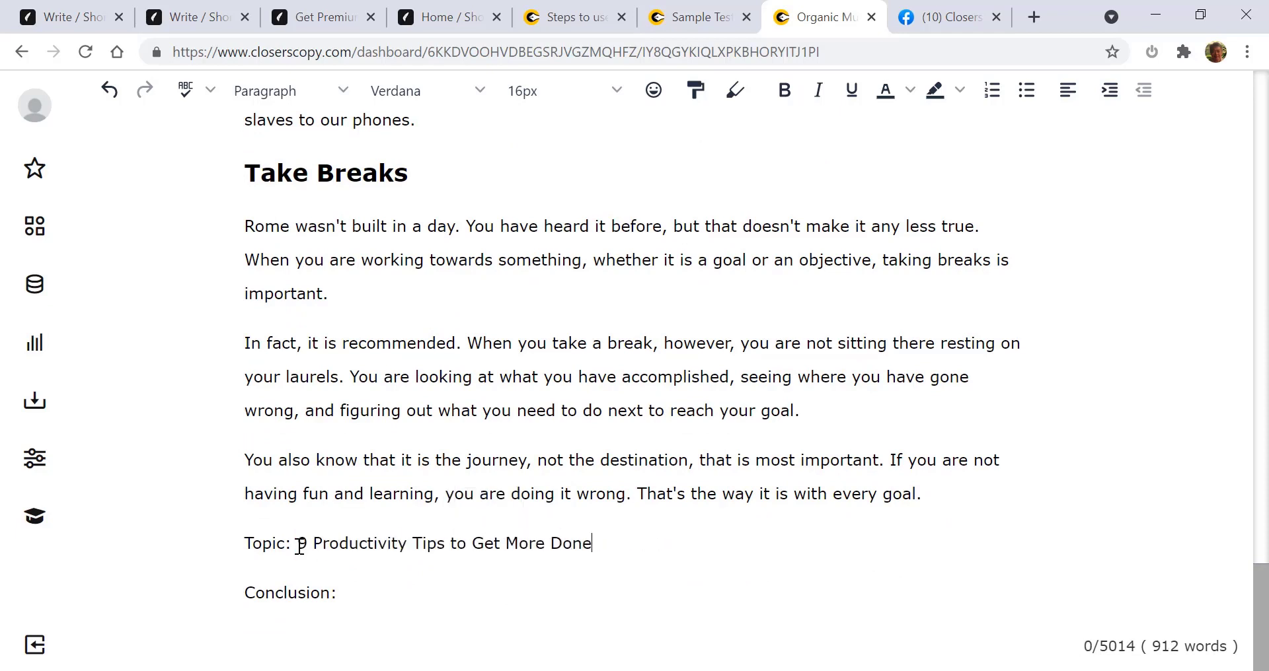
- Try expanding only the "Topic:" and "Conclusion:" lines and delete the generated paragraph about the upcoming book
left_click_drag(366, 595, 230, 543)
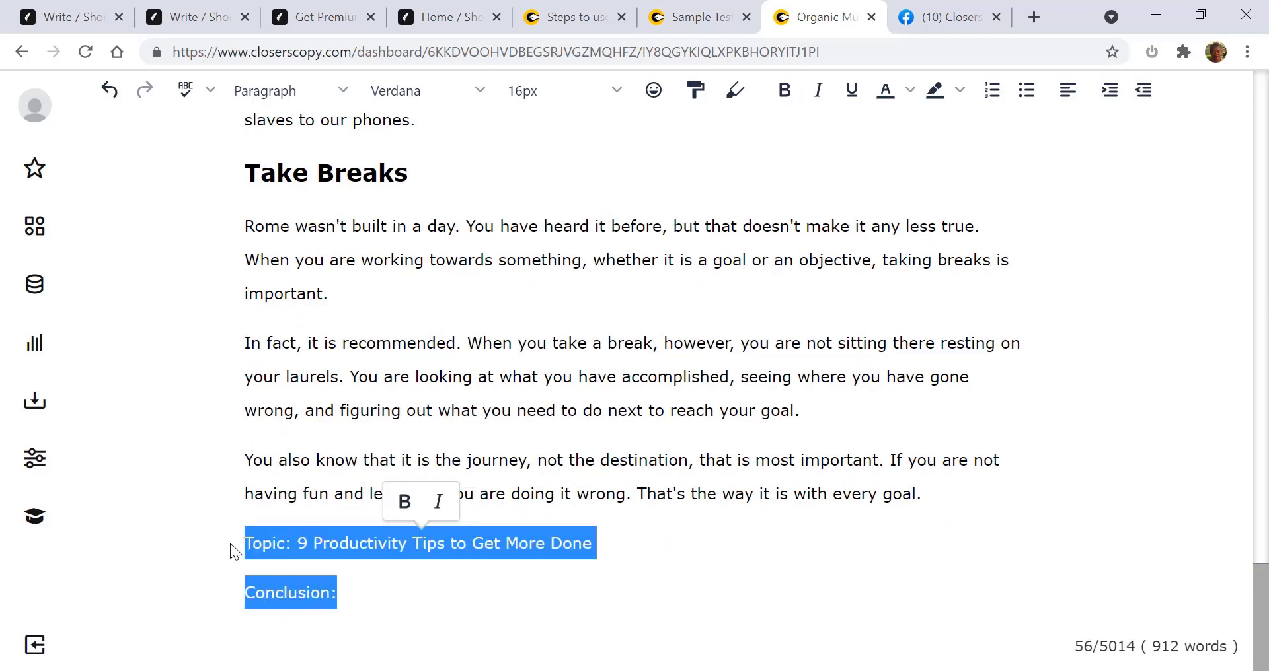
right_click(335, 535)
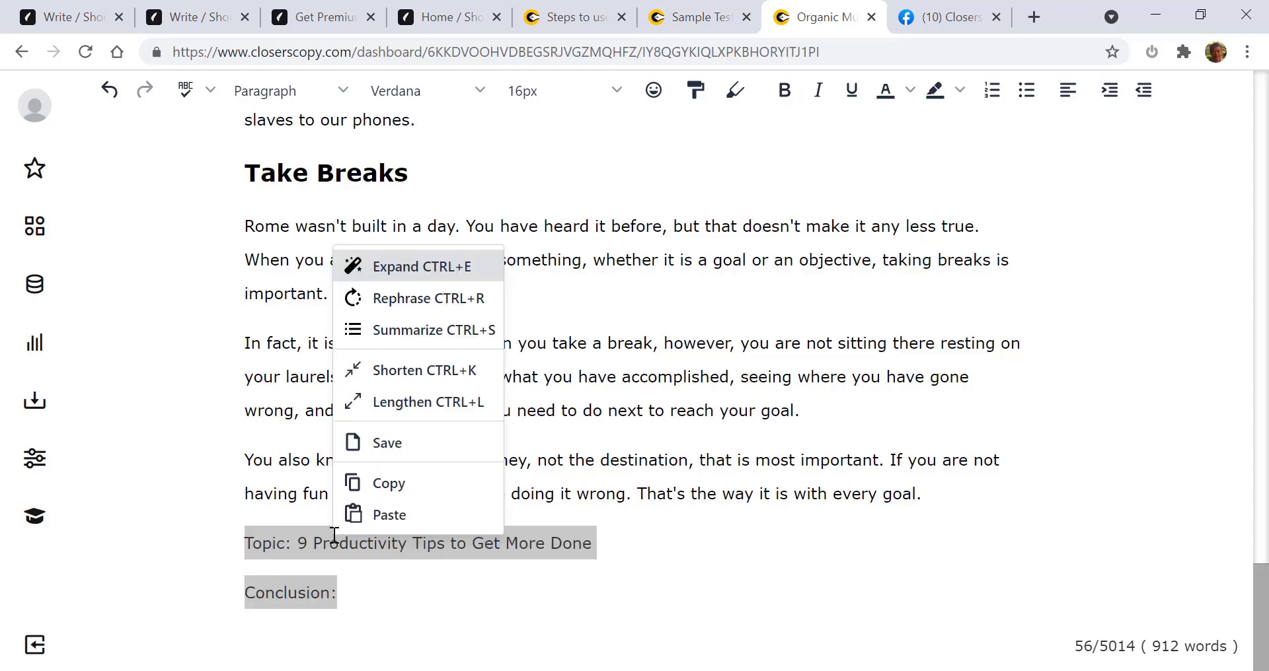
left_click(409, 267)
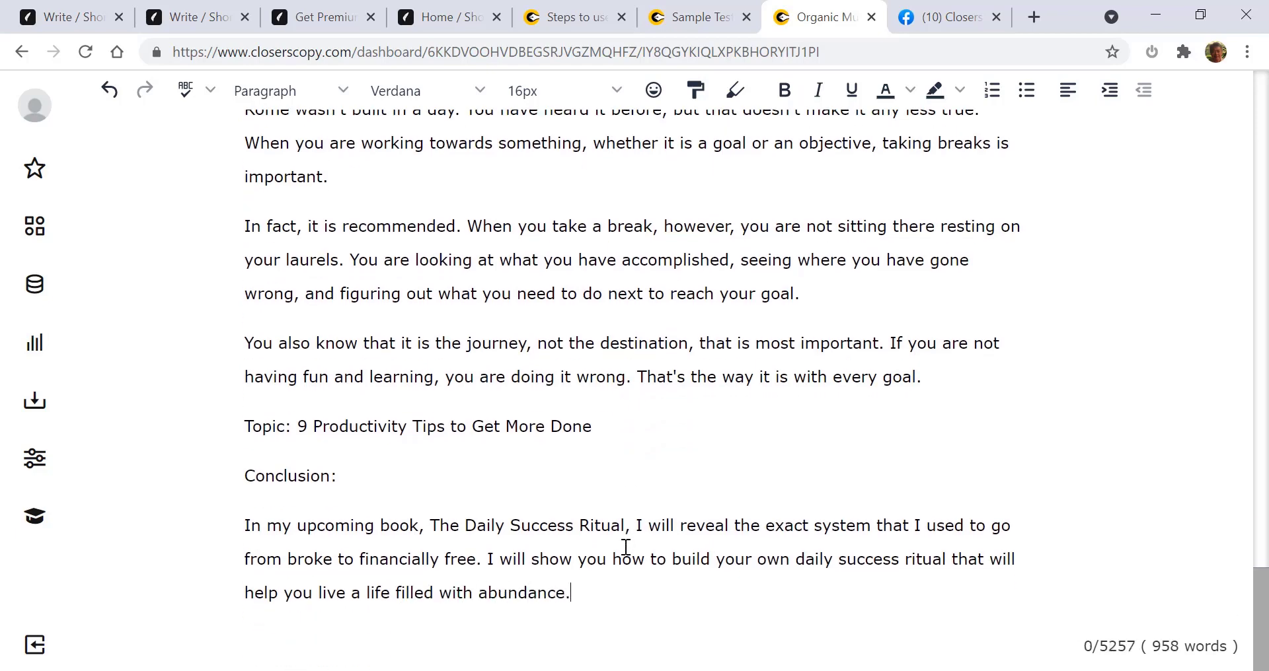
left_click_drag(598, 599, 237, 497)
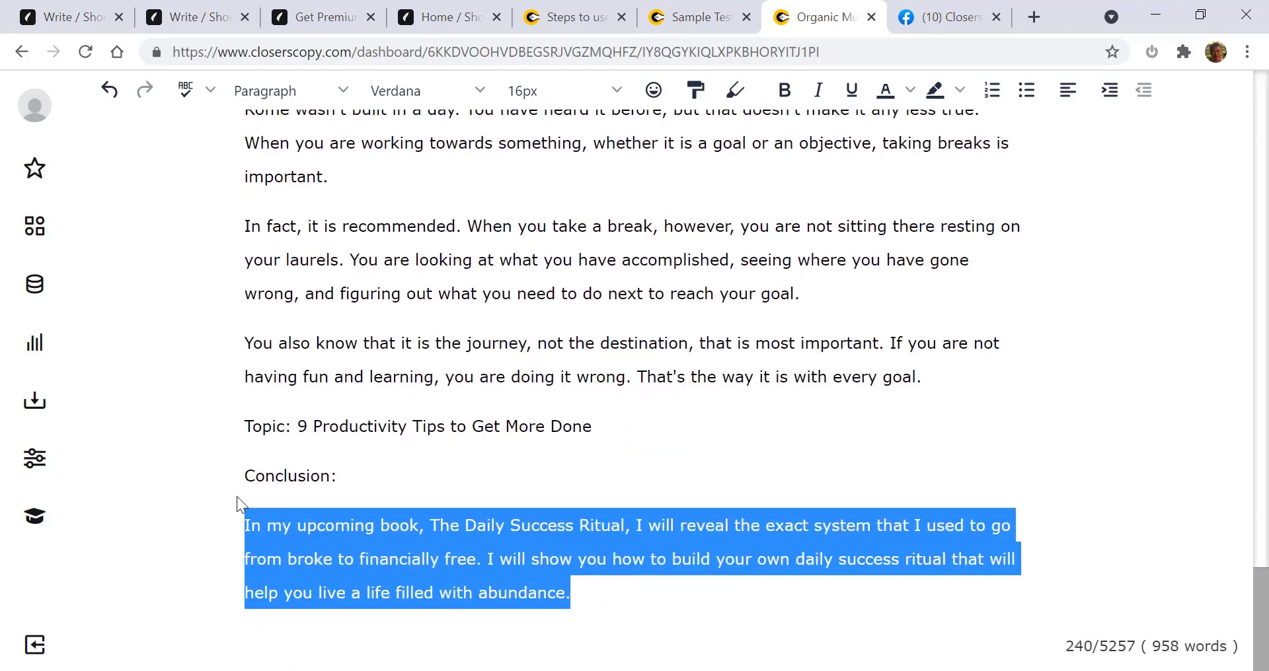
key("BackSpace")
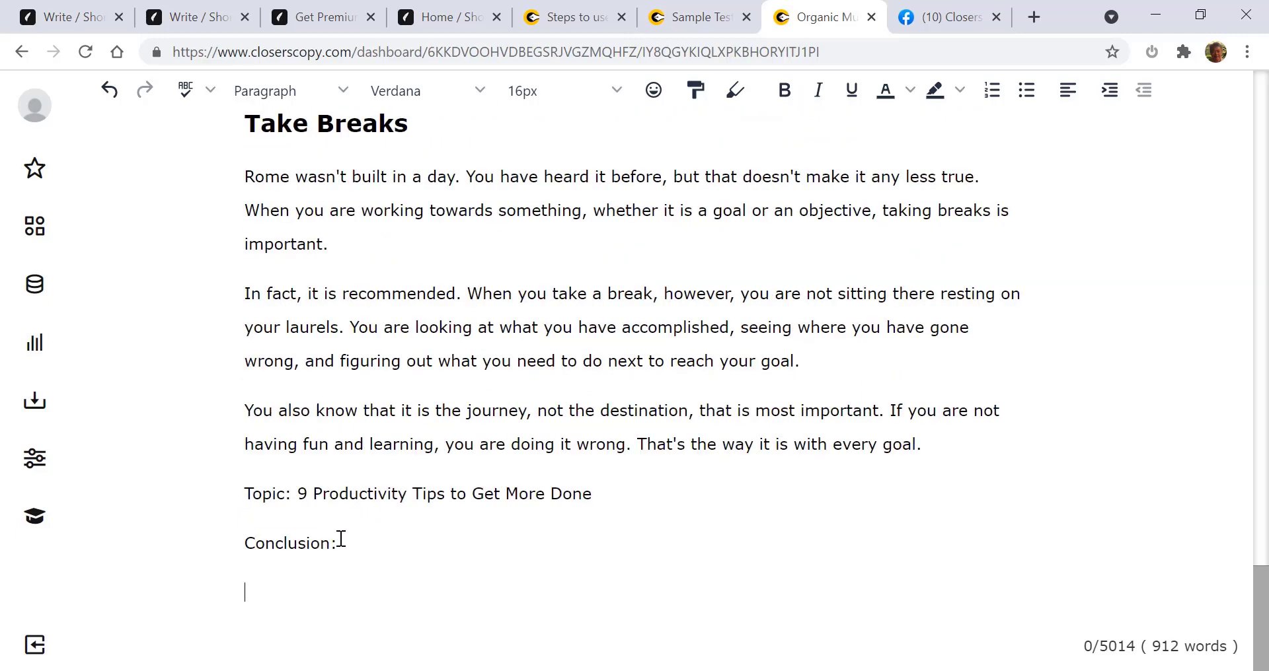
- Expand the whole article, from the title down to "Conclusion:", to generate the first conclusion paragraph
left_click_drag(340, 539, 240, 268)
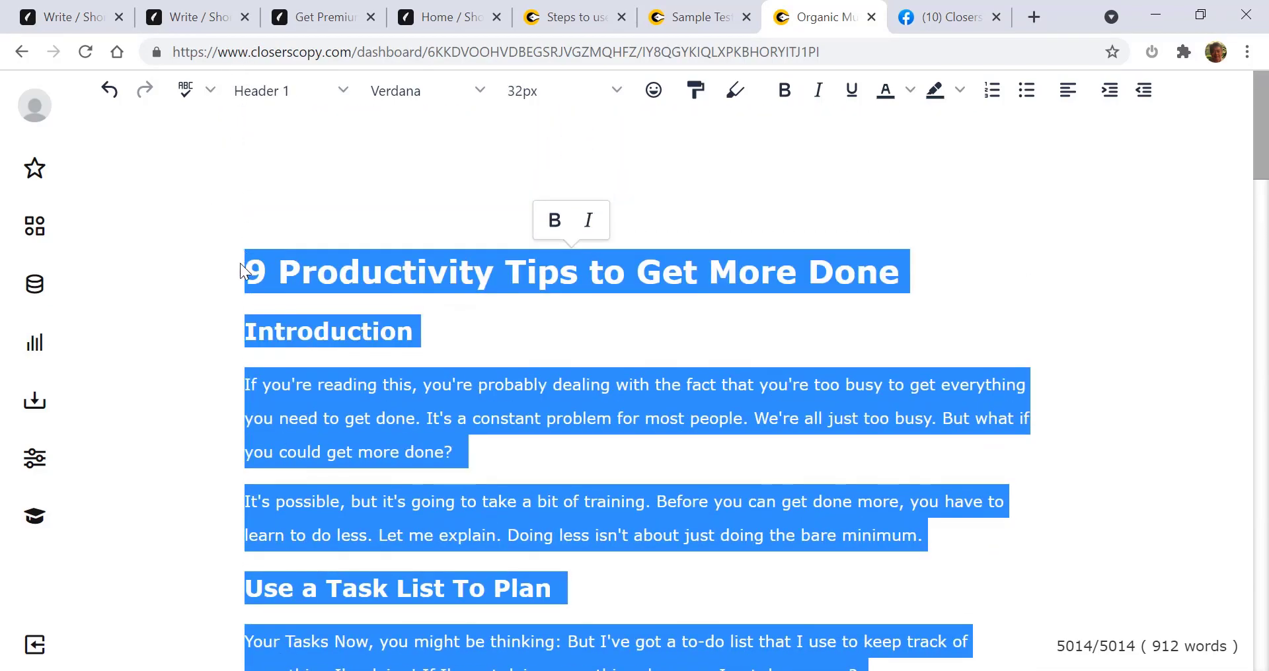
right_click(320, 274)
left_click(389, 297)
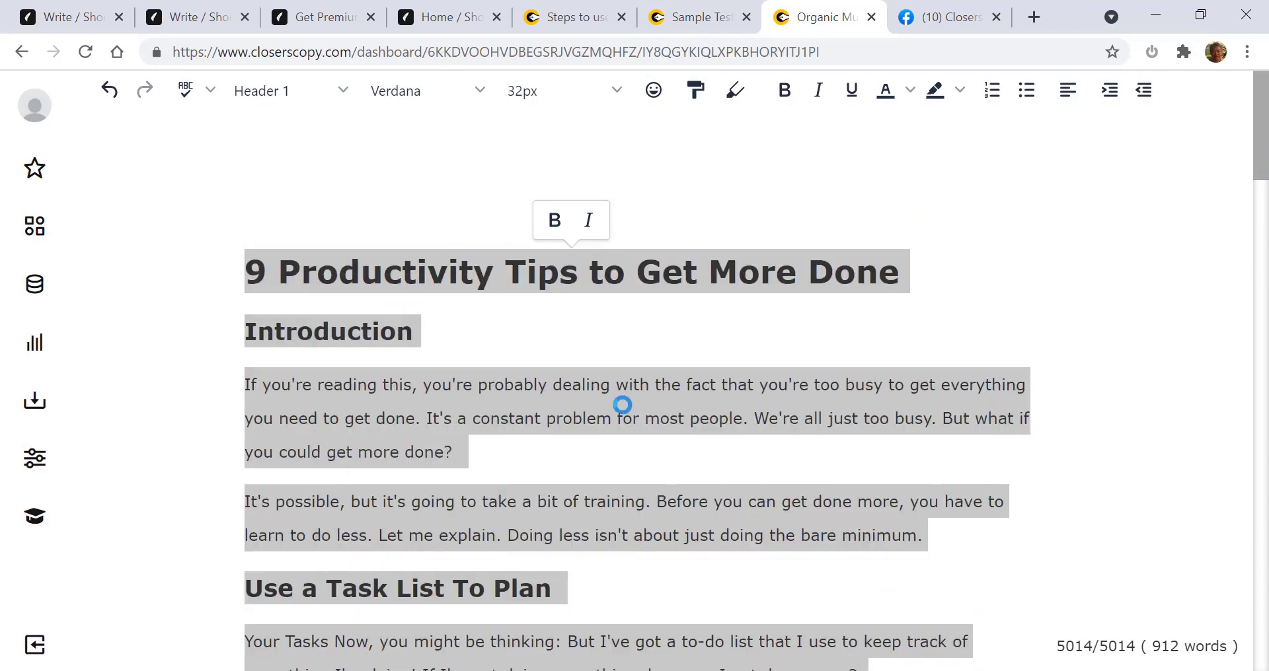
scroll(622, 405, "down", 20)
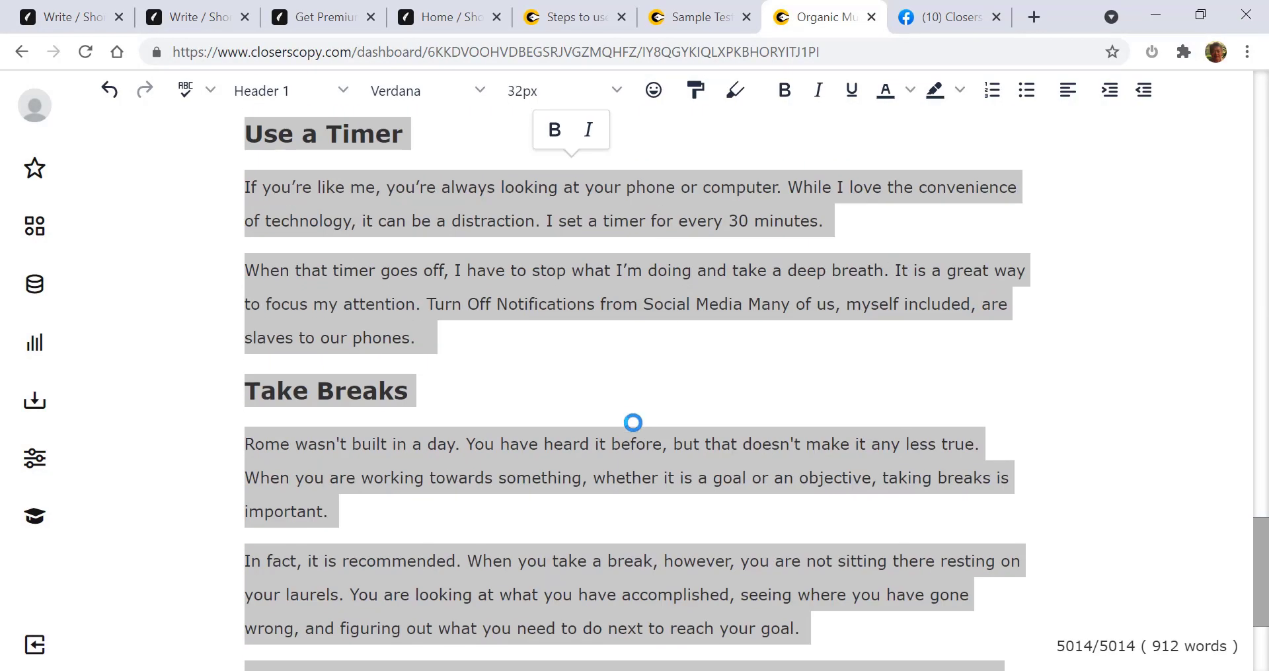
scroll(633, 422, "down", 4)
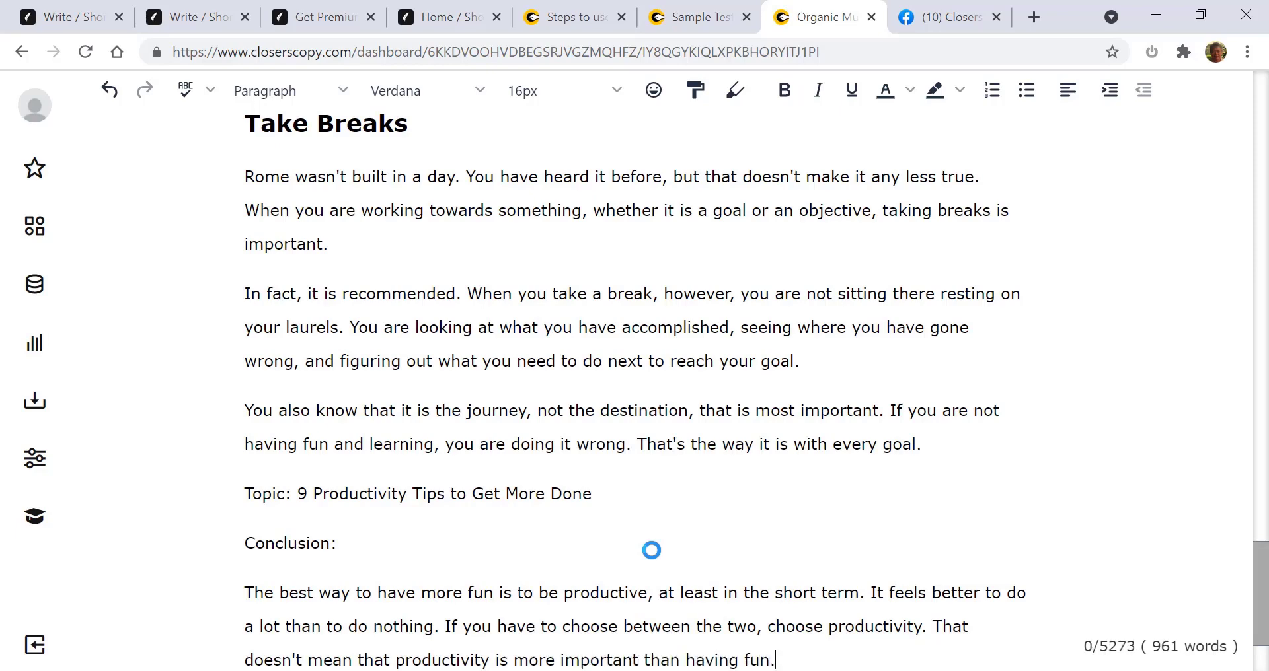
scroll(689, 501, "down", 3)
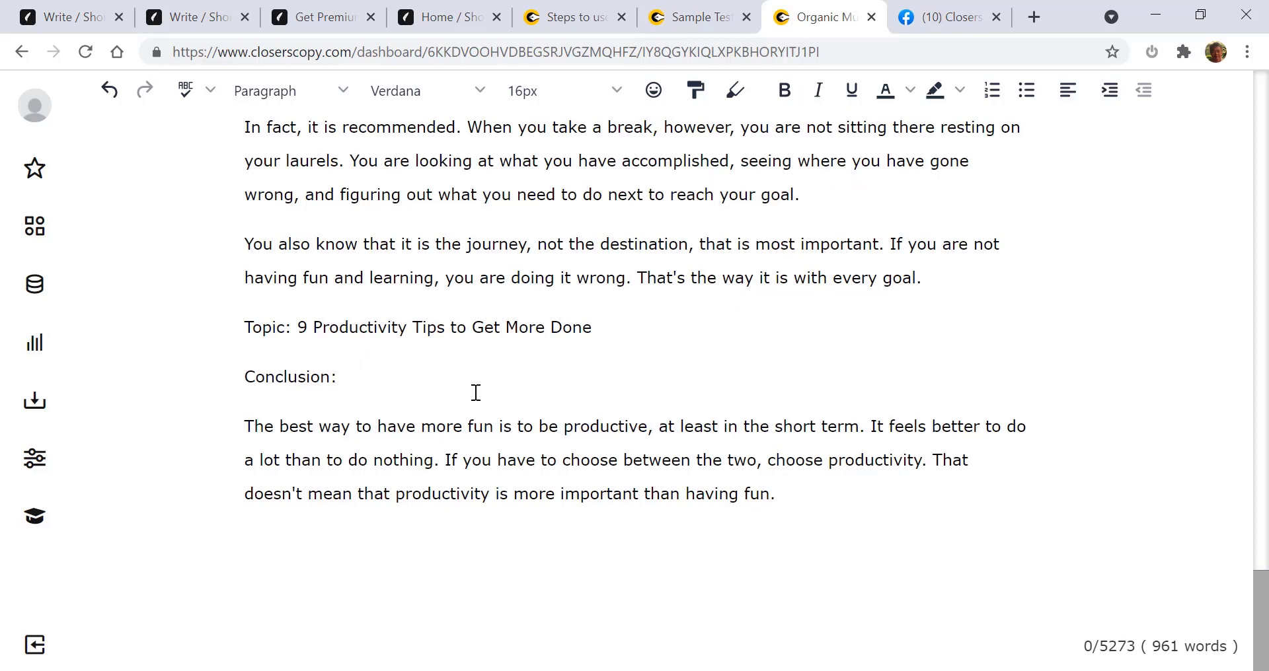
- Expand the "Topic:" line, the "Conclusion:" line and the first conclusion paragraph to generate a second paragraph
left_click_drag(786, 493, 371, 310)
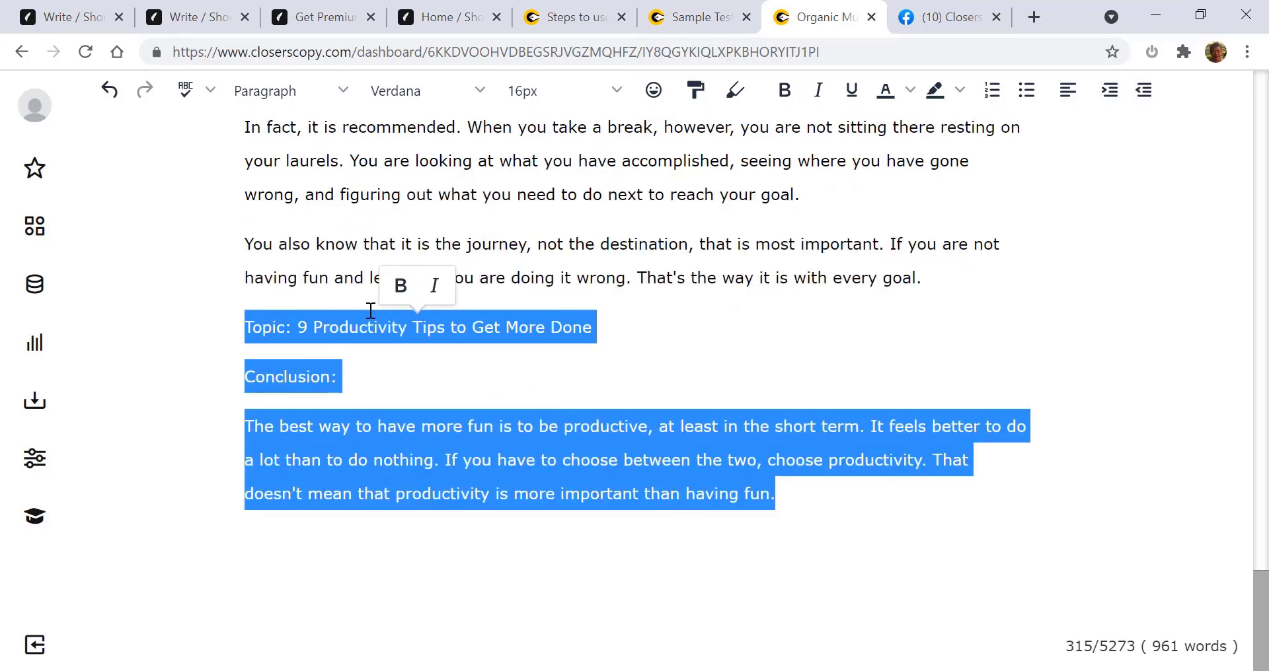
right_click(427, 328)
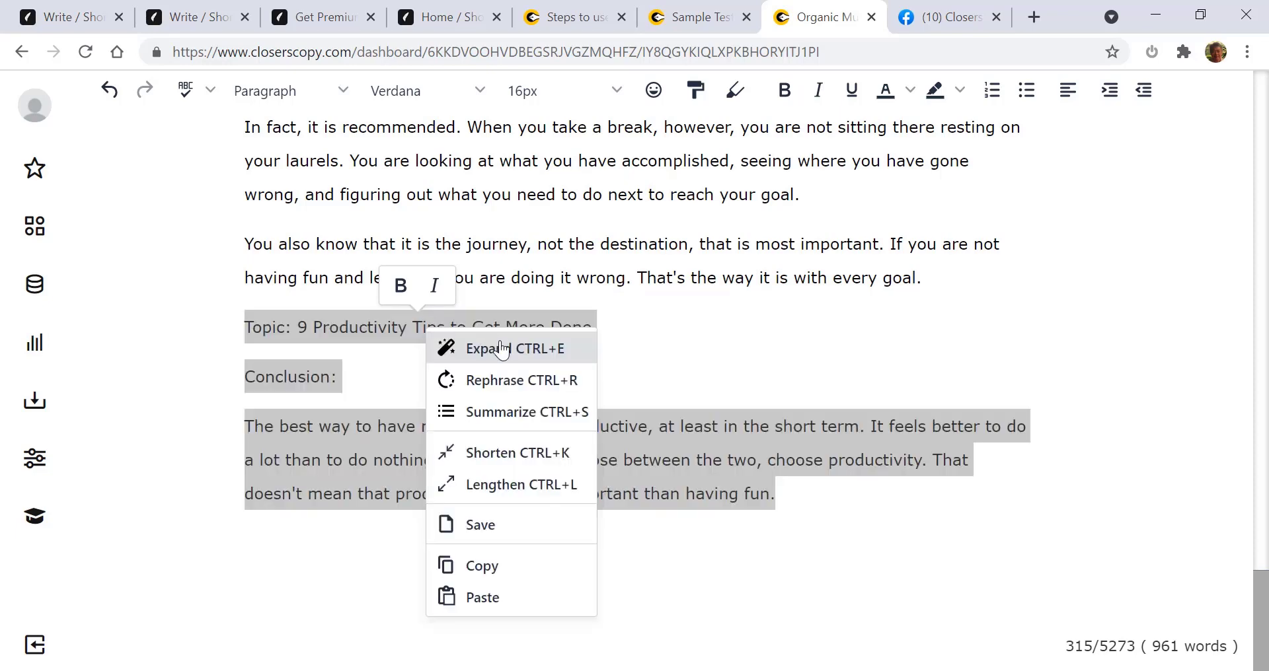
left_click(489, 345)
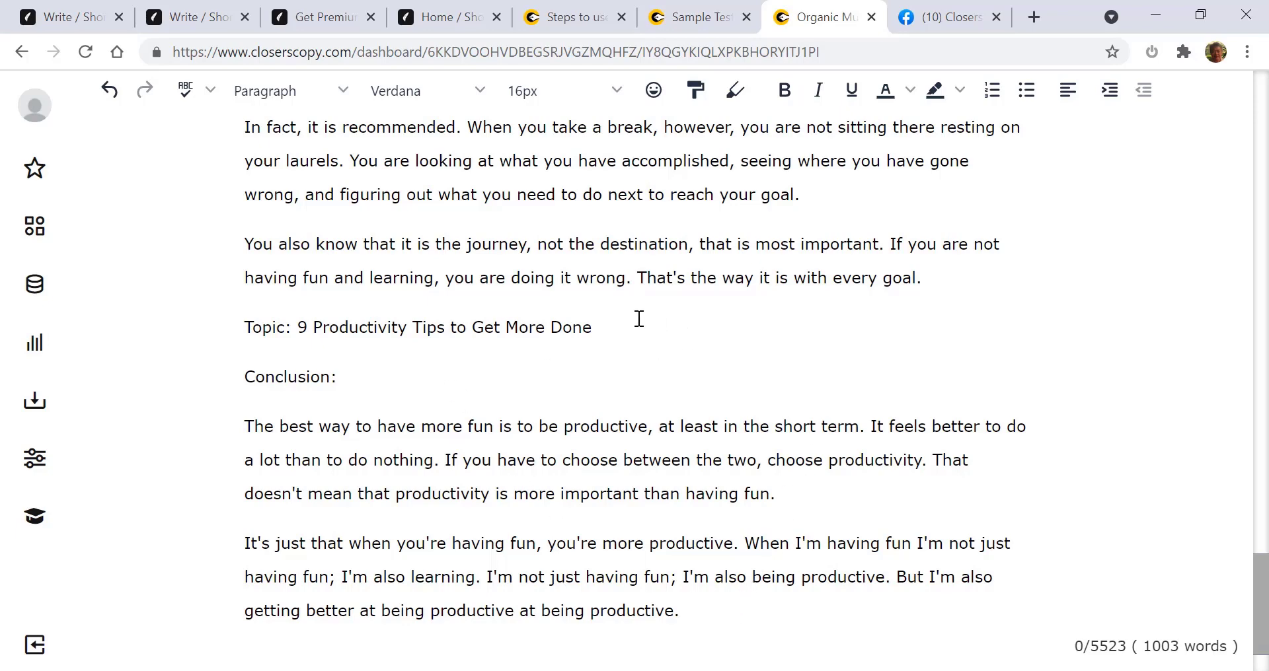
- Delete the "Topic: 9 Productivity Tips to Get More Done" line and its leftover blank line above "Conclusion:"
left_click_drag(639, 319, 224, 325)
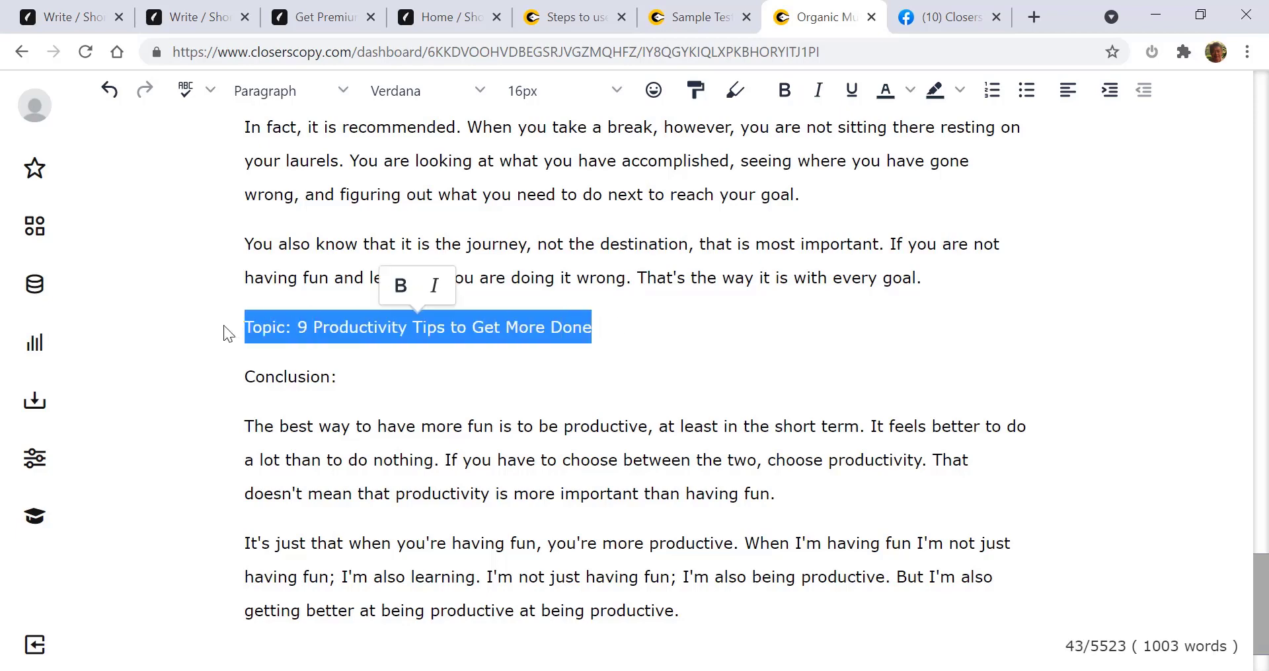
key("Delete")
key("Delete")
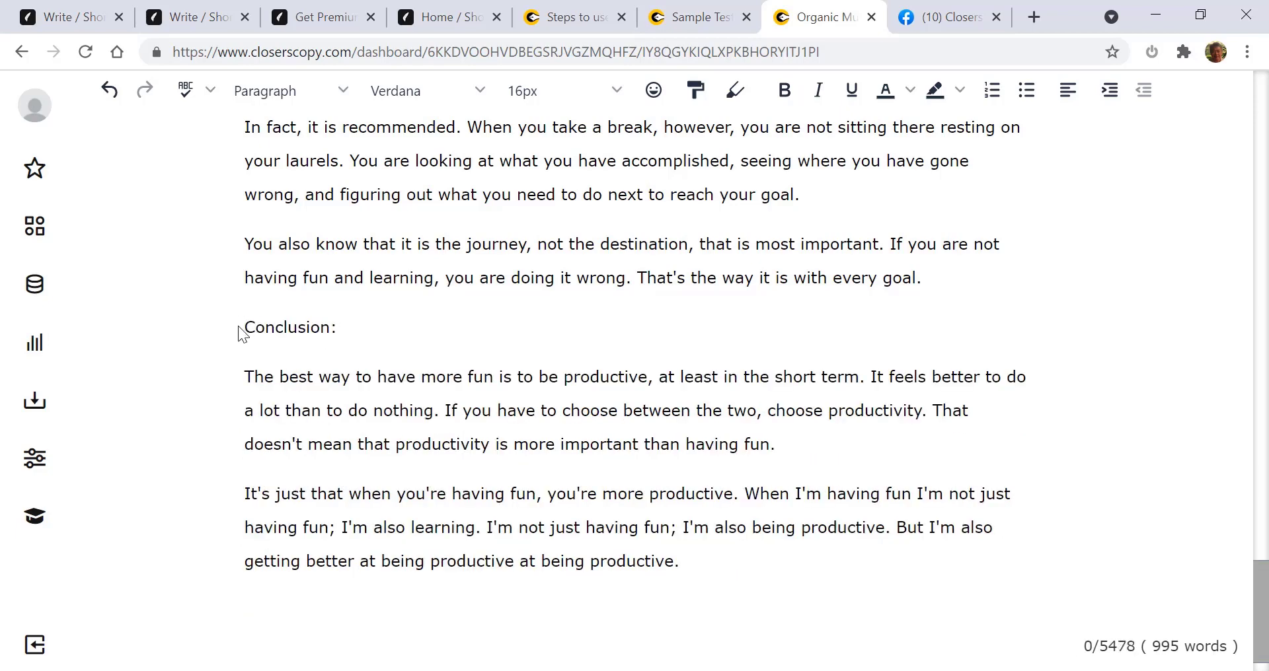
- Format the "Conclusion:" line as a Header 2 heading
triple_click(238, 326)
left_click(333, 104)
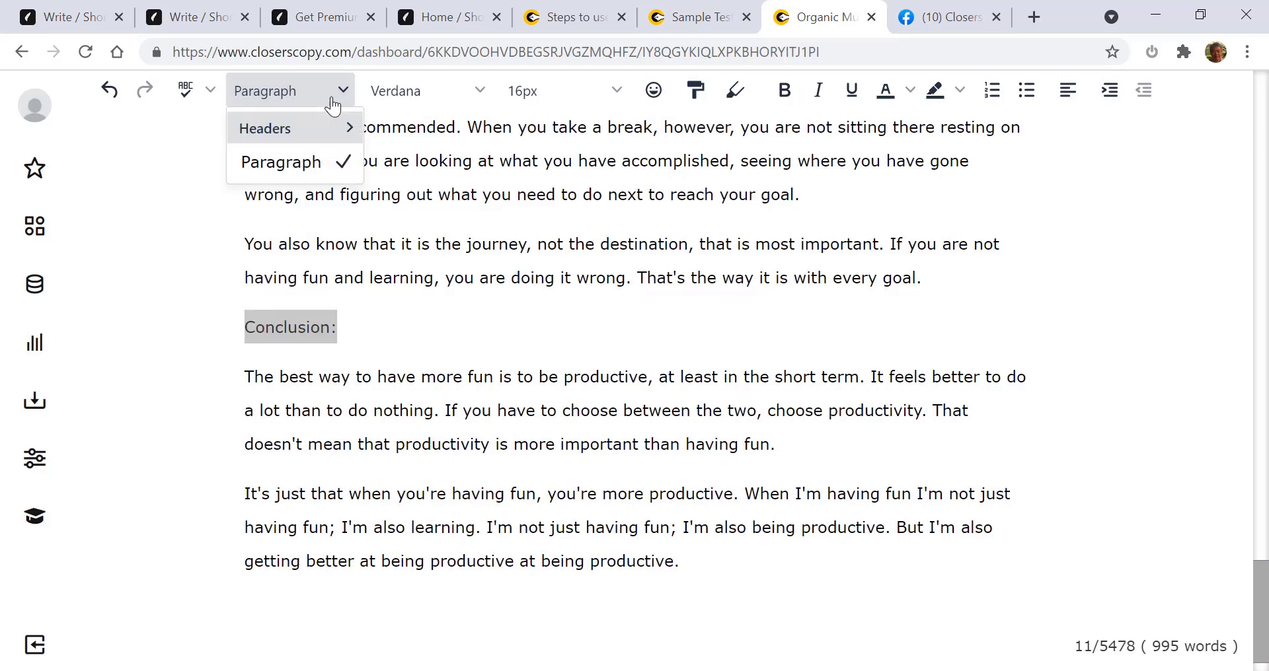
mouse_move(333, 129)
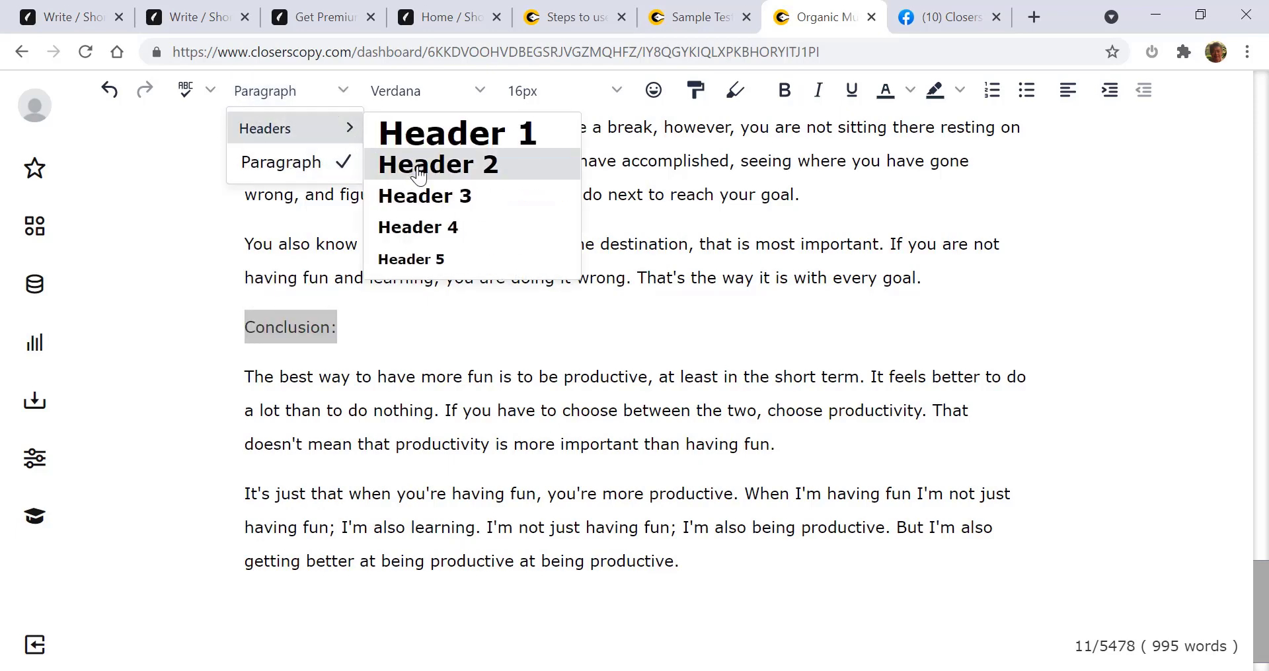
left_click(419, 170)
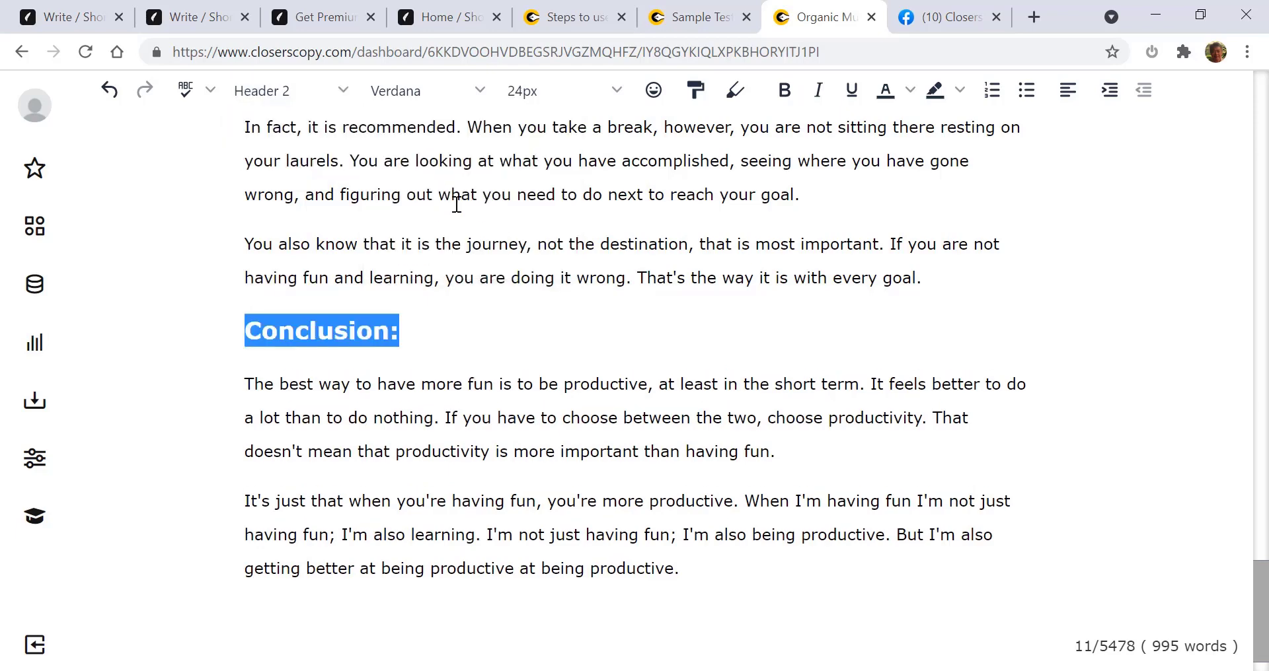
left_click(795, 474)
- Review the article from the title and introduction through the first tip sections
scroll(796, 473, "up", 20)
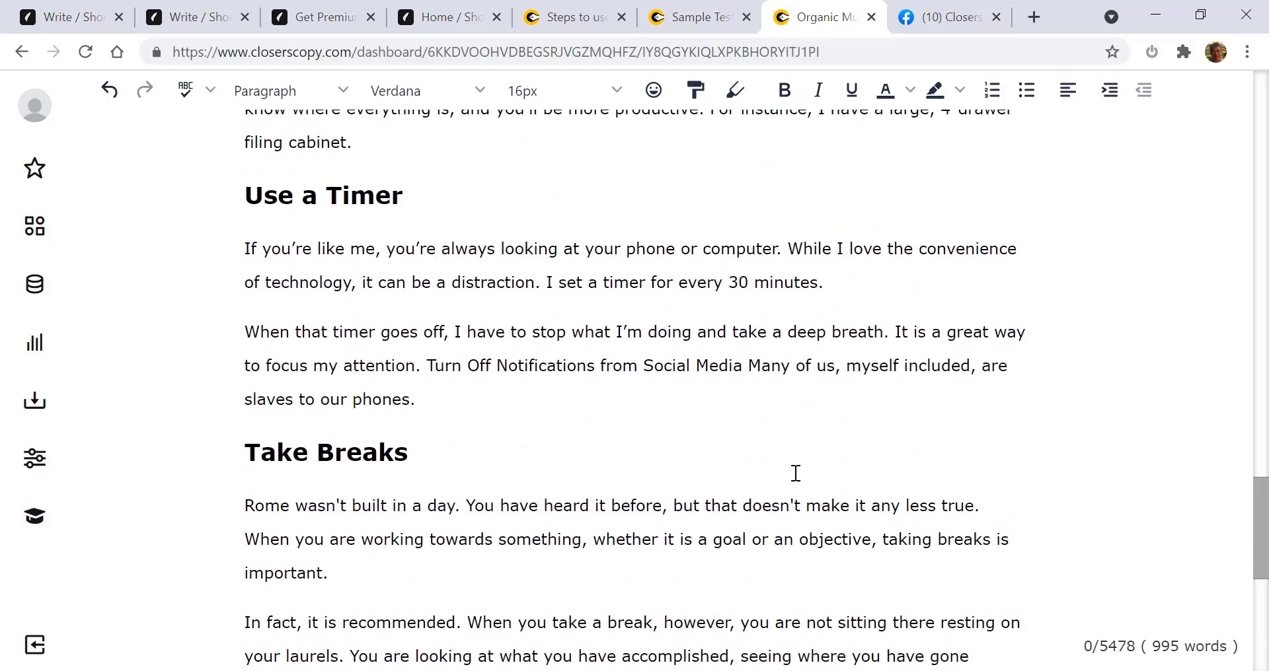
scroll(796, 473, "up", 20)
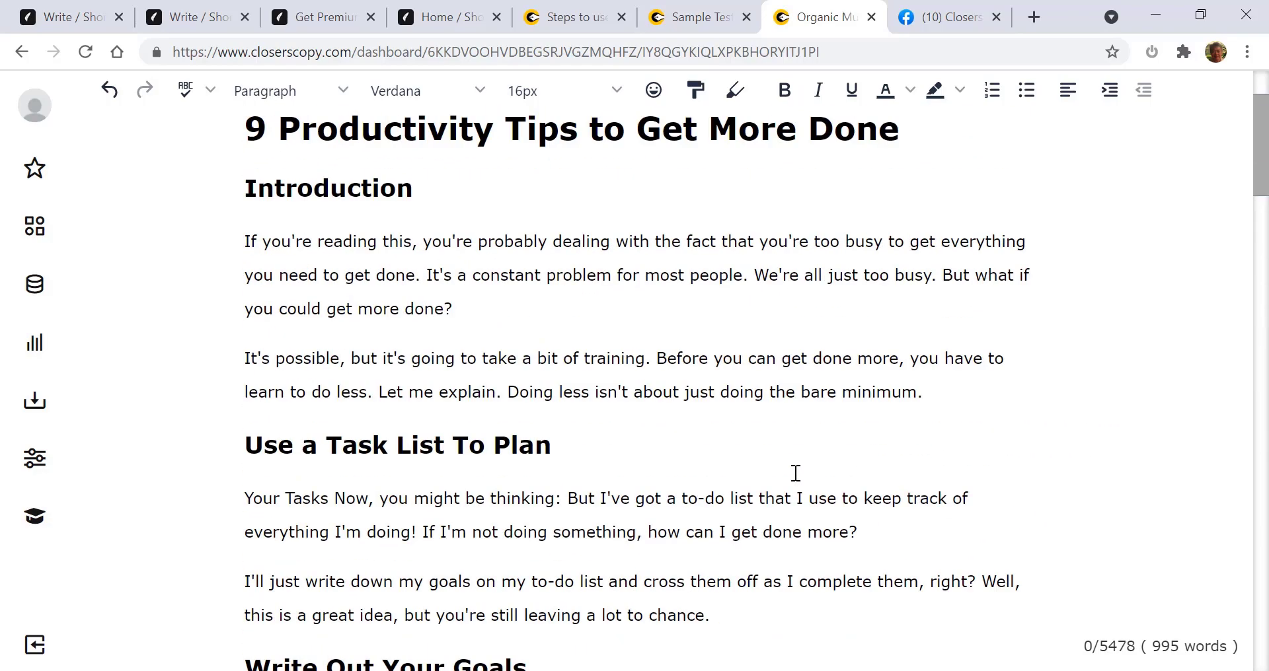
scroll(796, 473, "up", 3)
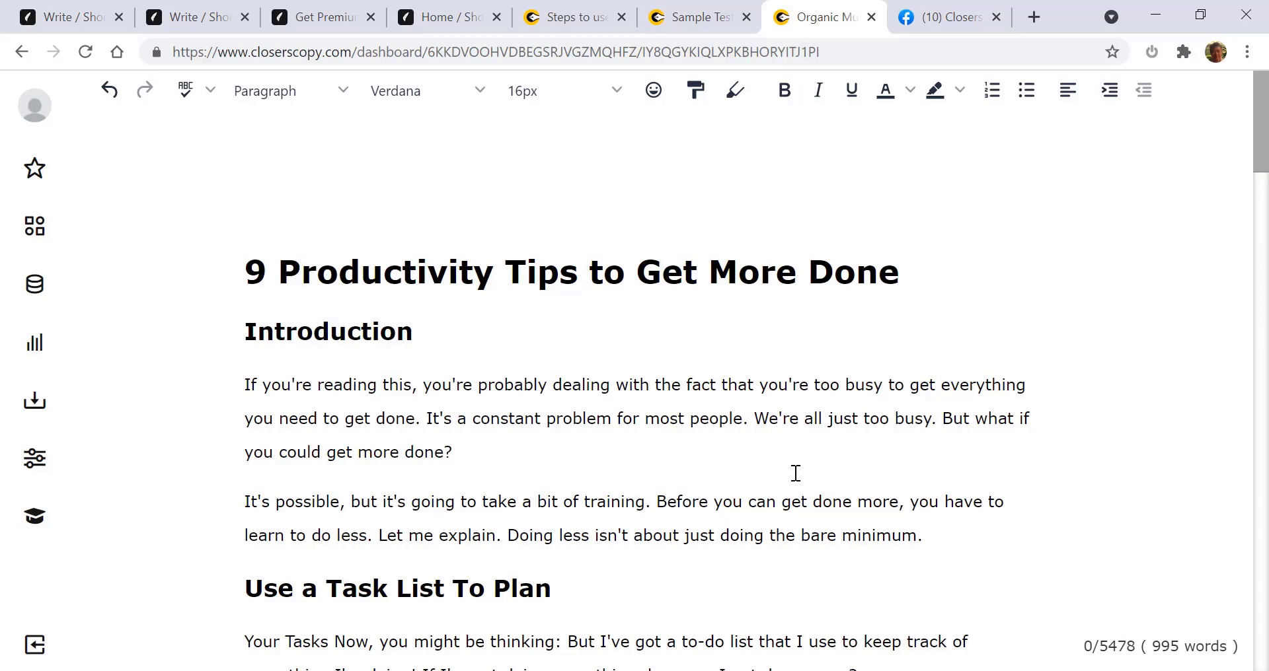
scroll(796, 473, "down", 3)
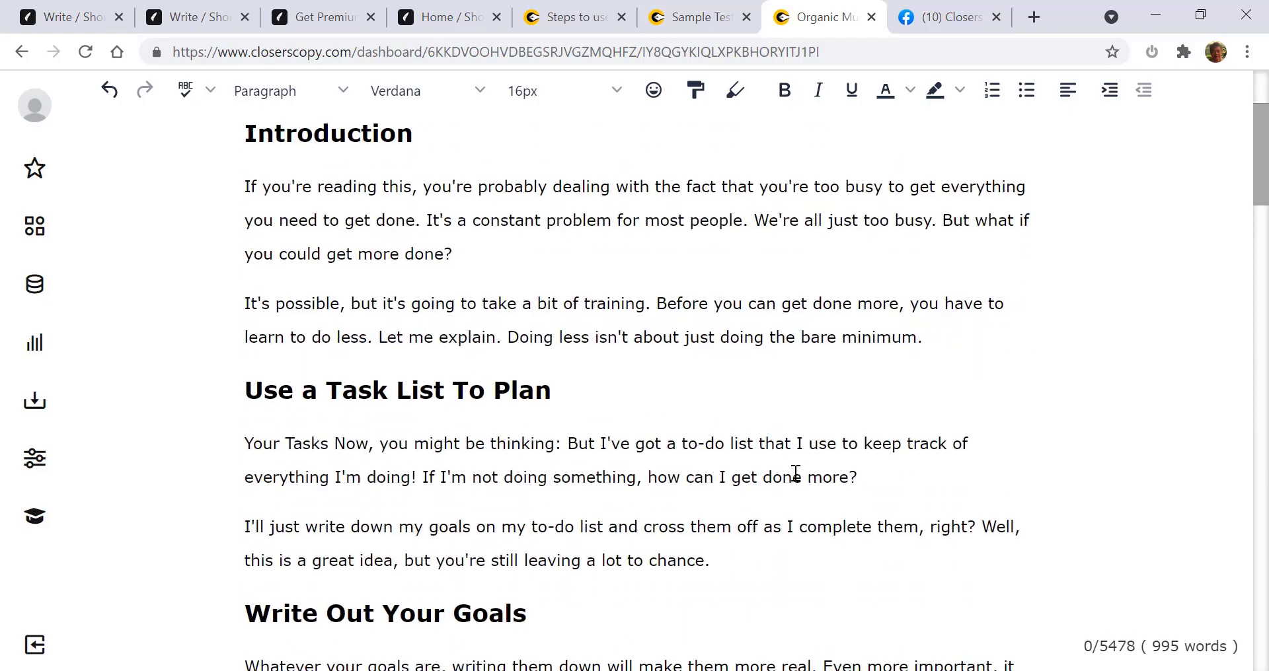
scroll(795, 473, "down", 3)
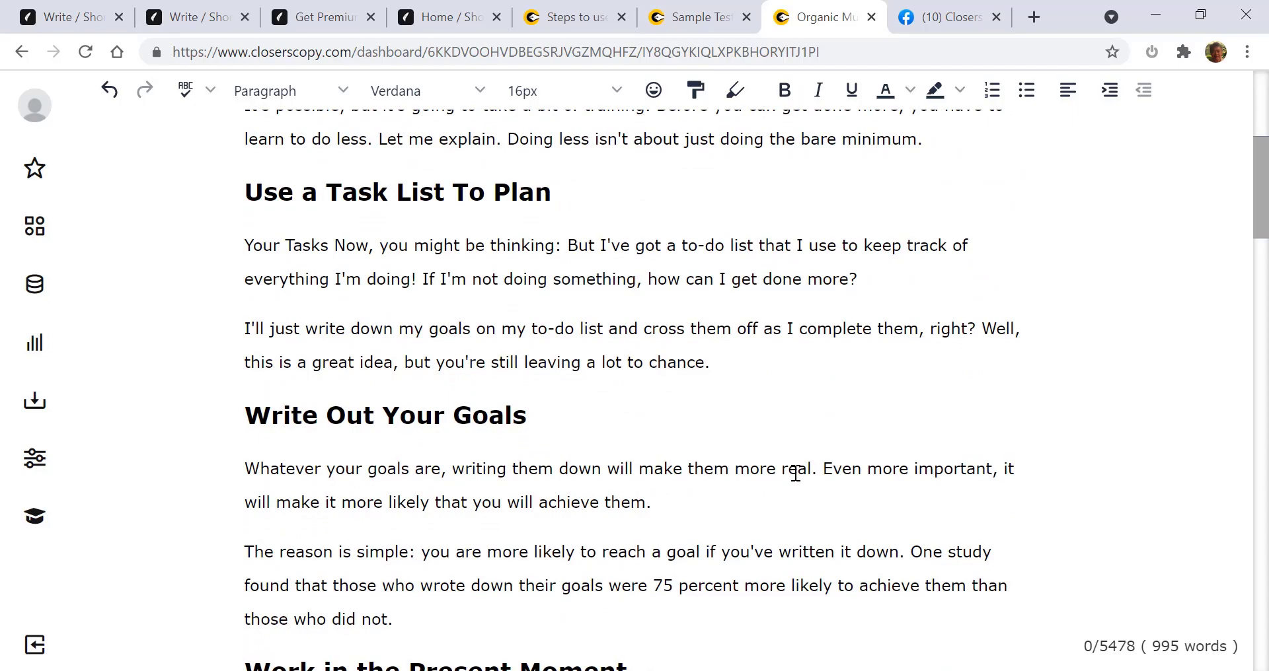
scroll(796, 473, "down", 7)
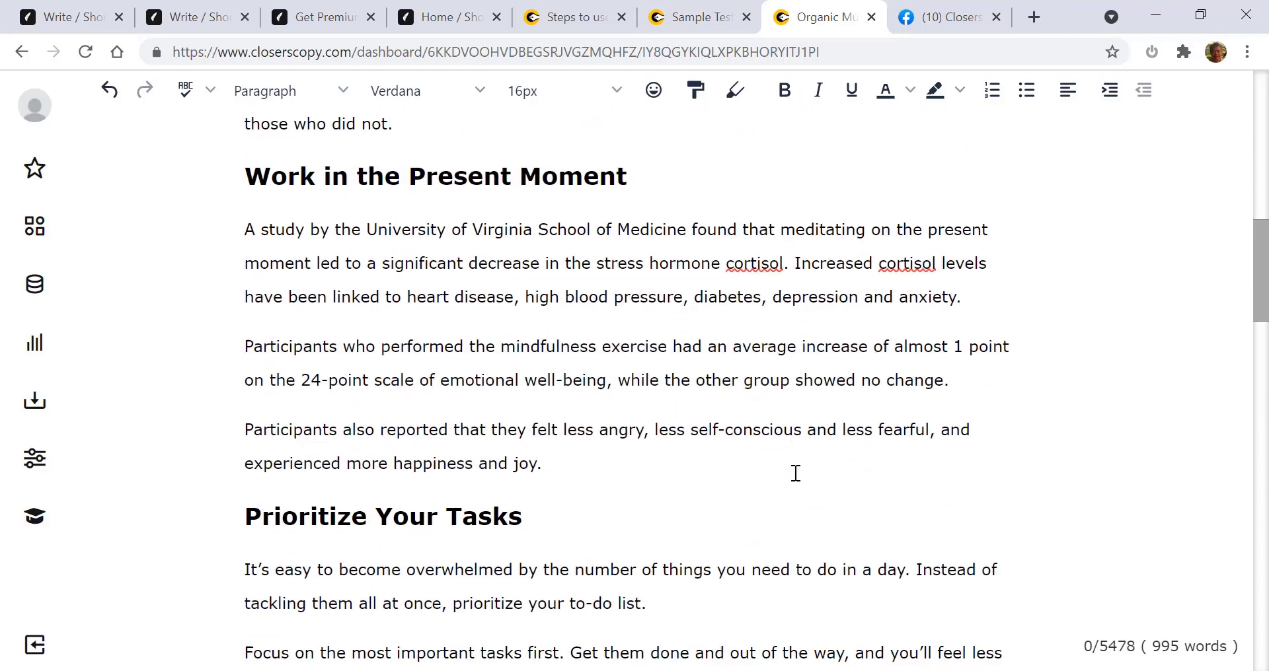
scroll(795, 473, "up", 13)
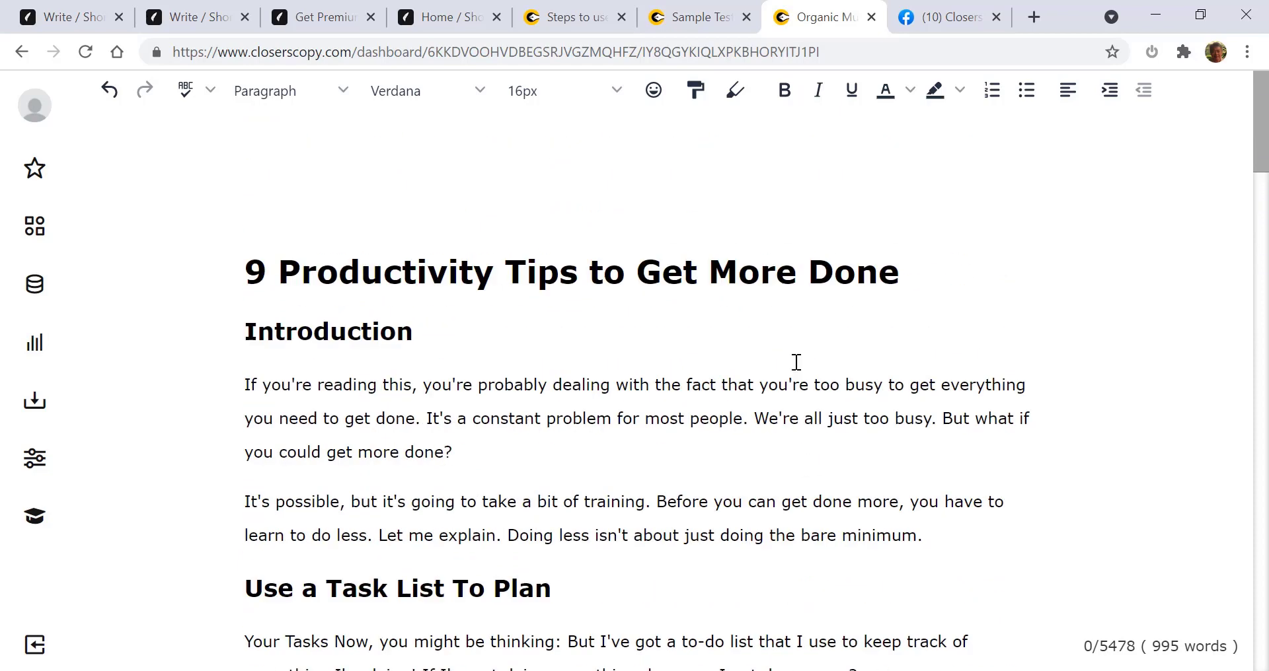
- Review the EXPAND steps document from its title through templates 2.1 to 2.4, and glance at the sample templates document
left_click(581, 20)
scroll(792, 424, "up", 5)
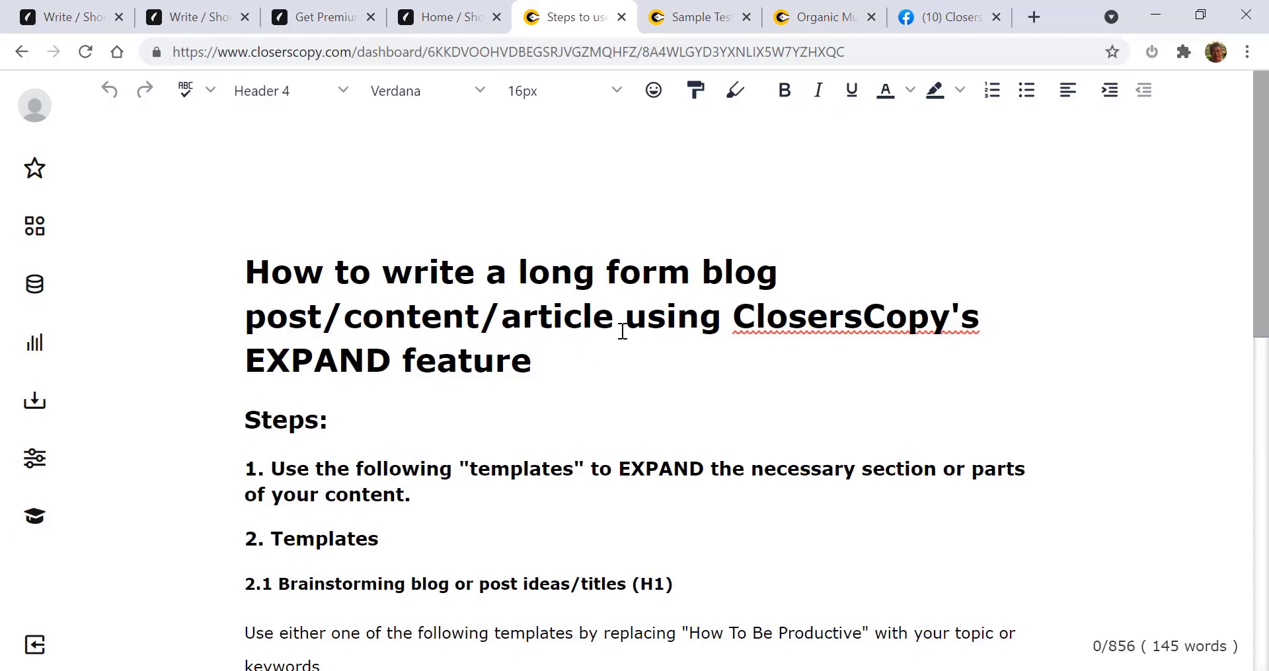
scroll(522, 405, "down", 3)
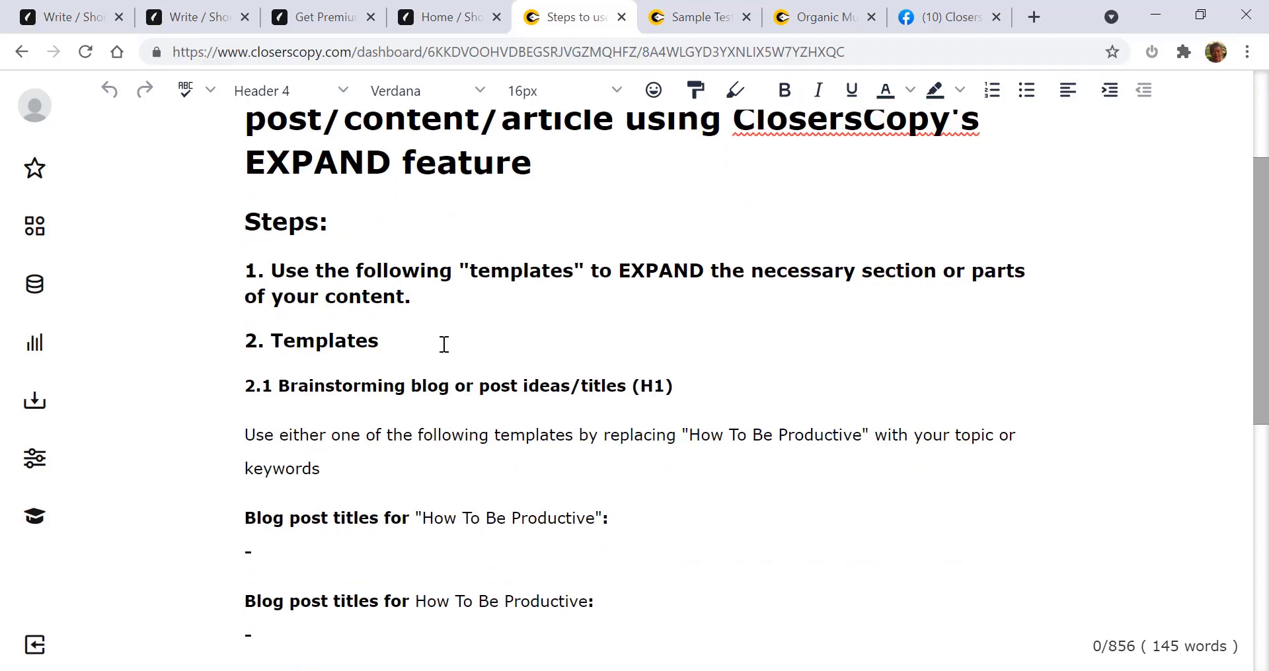
scroll(446, 347, "down", 1)
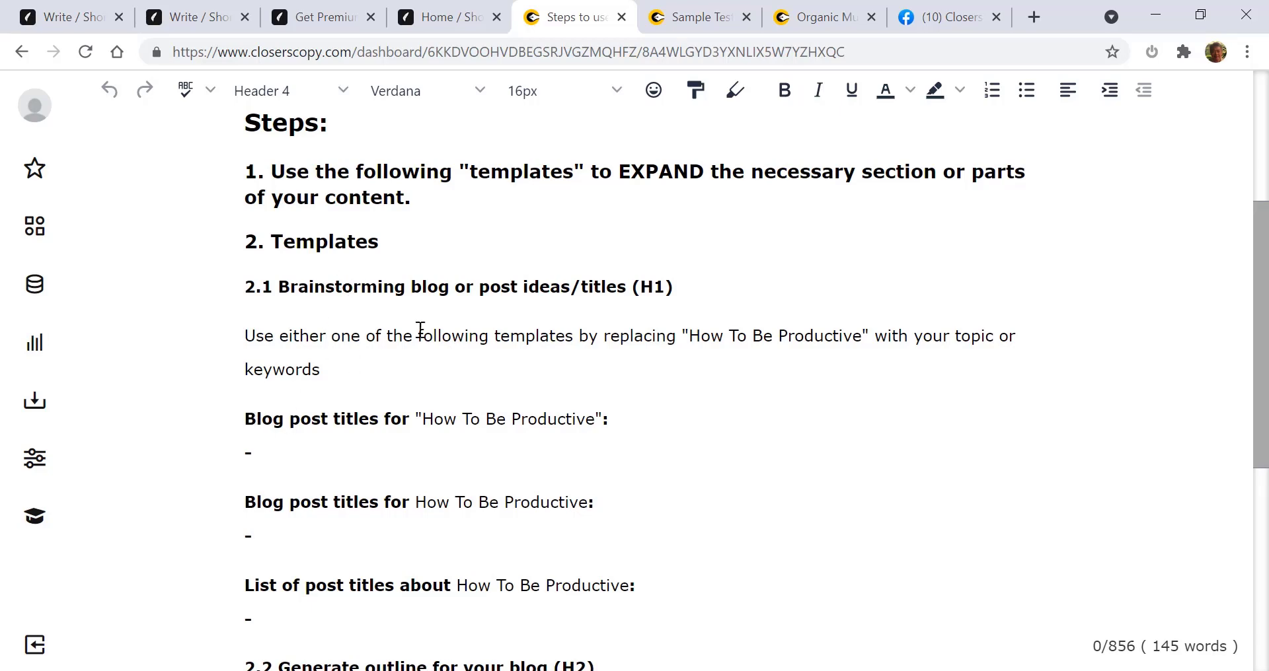
scroll(404, 437, "down", 3)
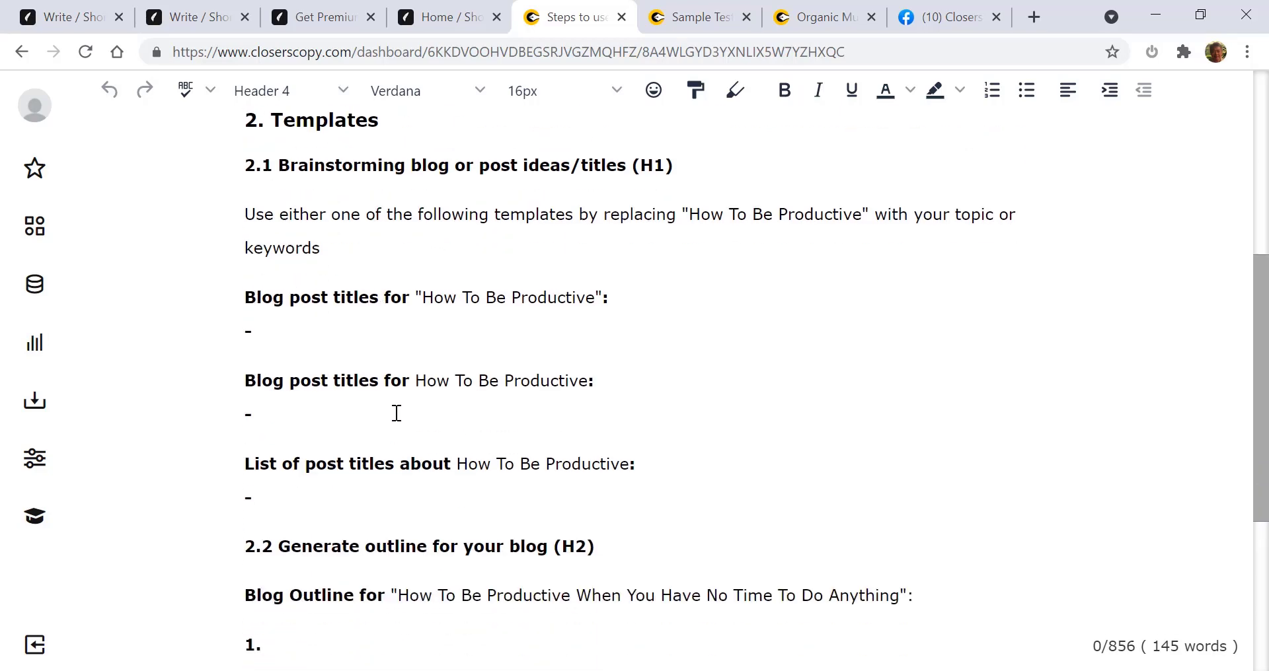
left_click_drag(245, 214, 703, 405)
left_click(691, 459)
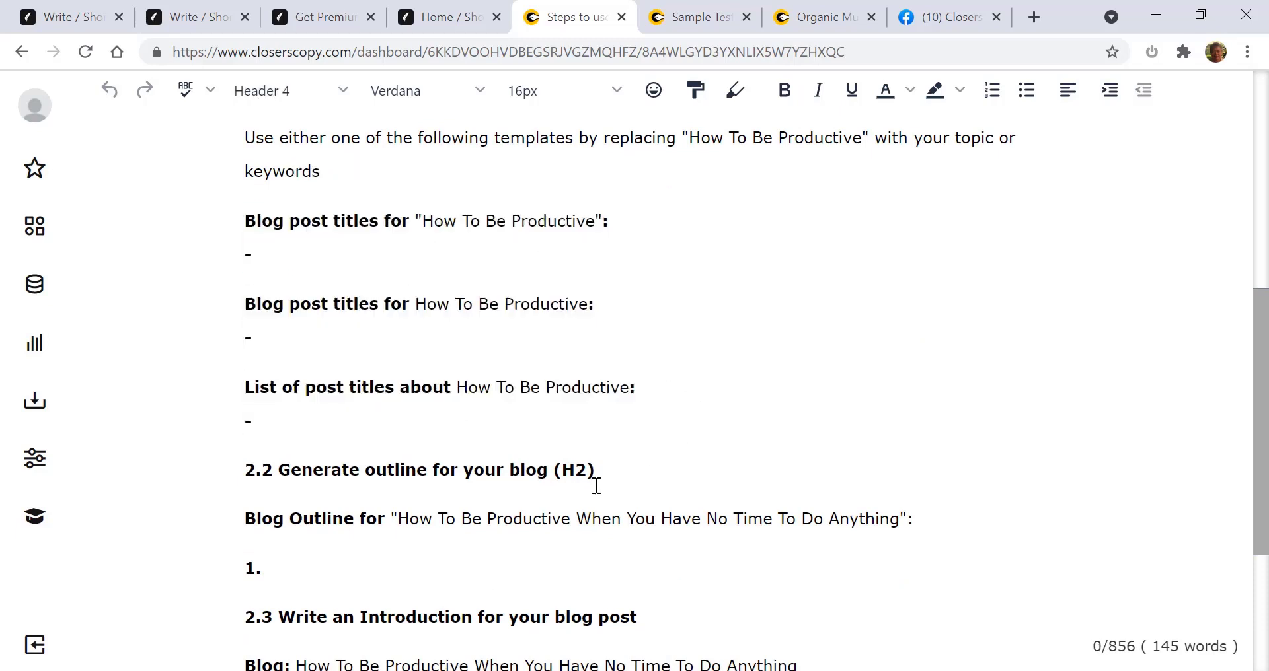
scroll(595, 487, "down", 3)
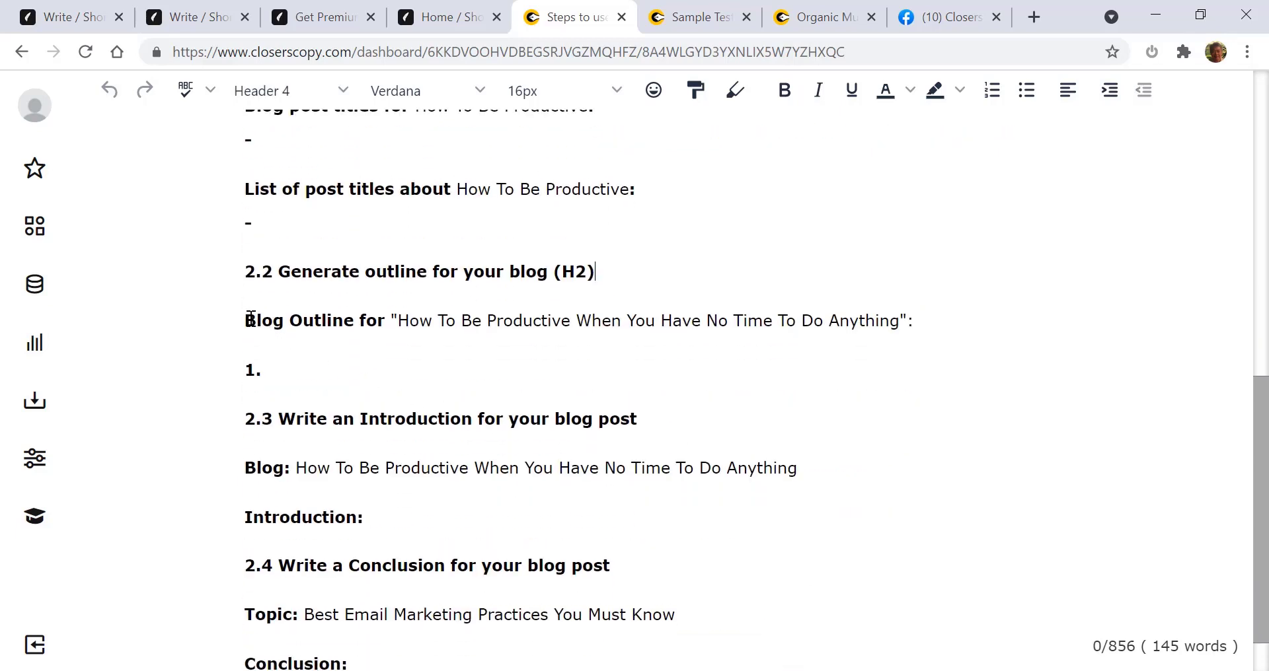
scroll(438, 426, "down", 1)
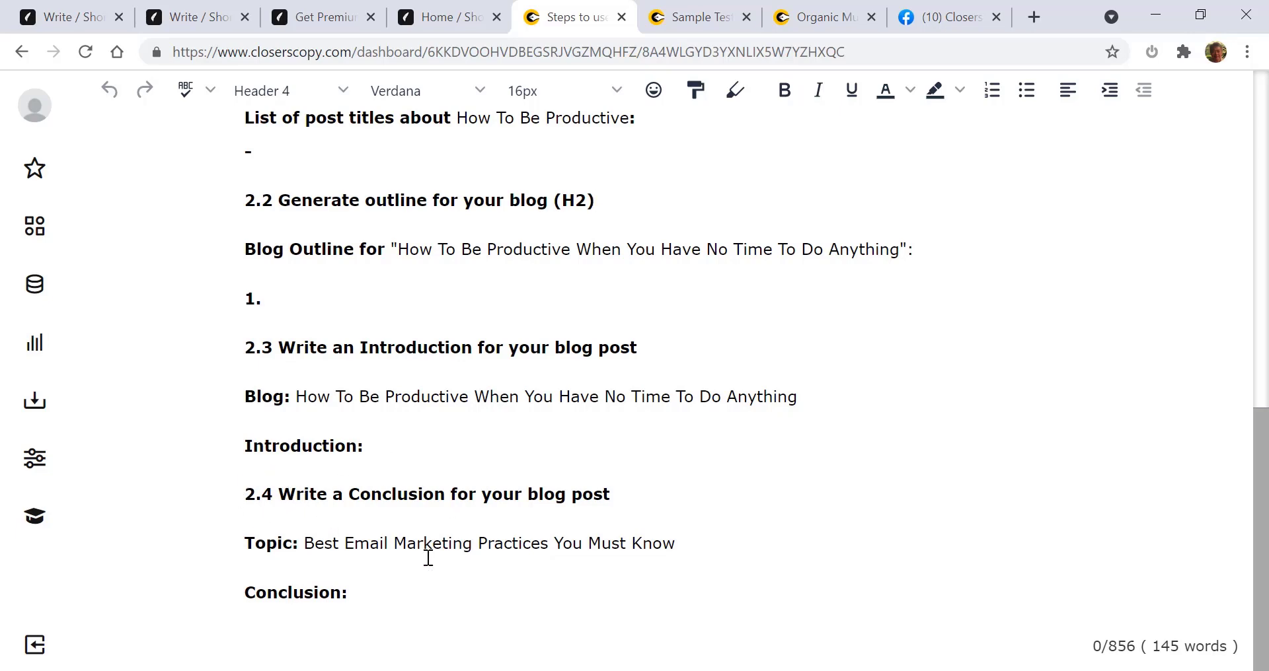
scroll(475, 542, "up", 9)
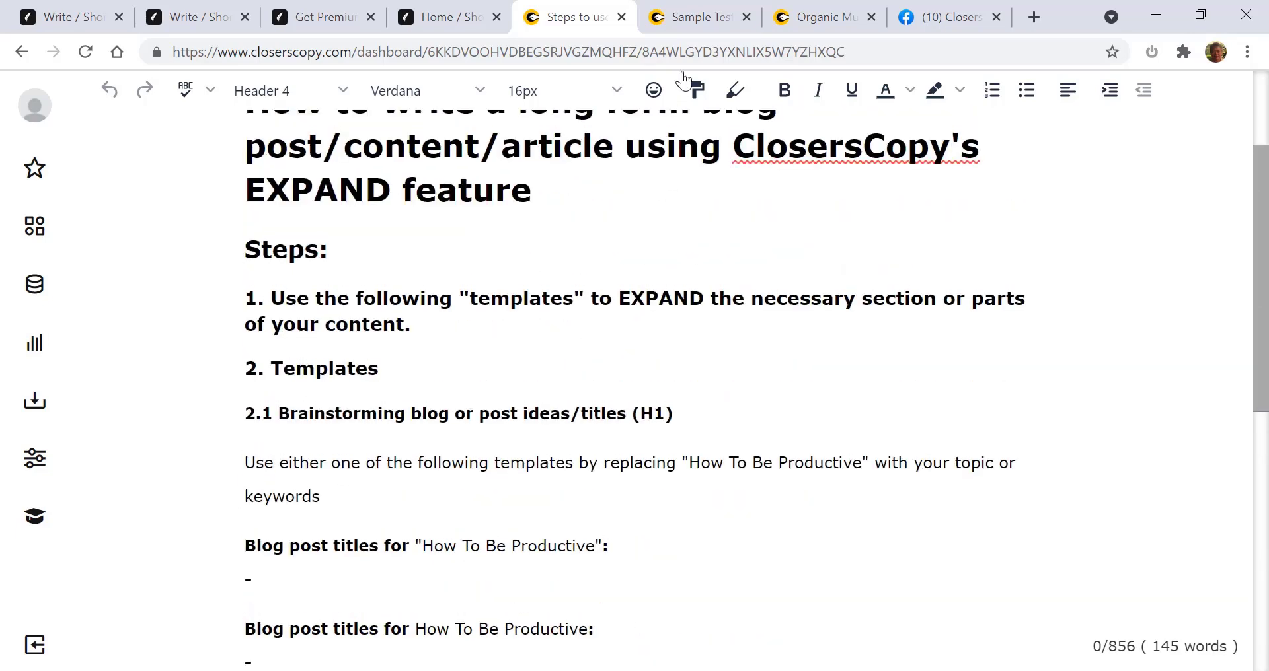
left_click(708, 21)
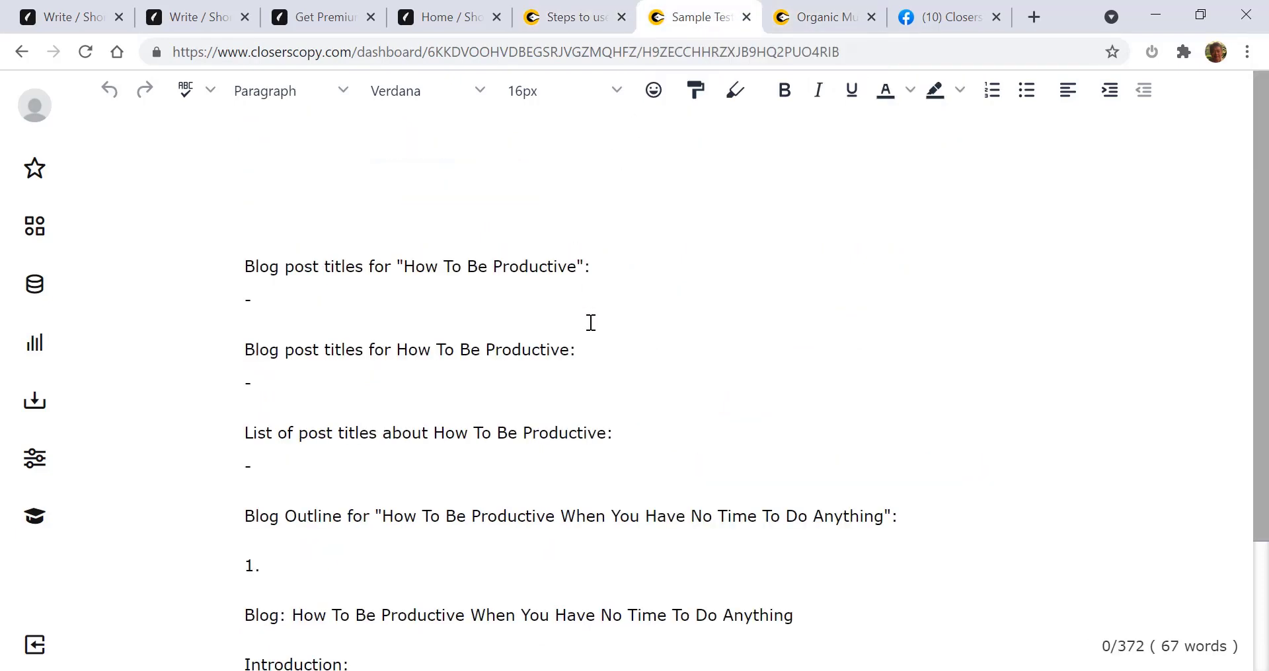
- Look through the productivity article from its title down to the sections on email time and music or podcasts
left_click(834, 27)
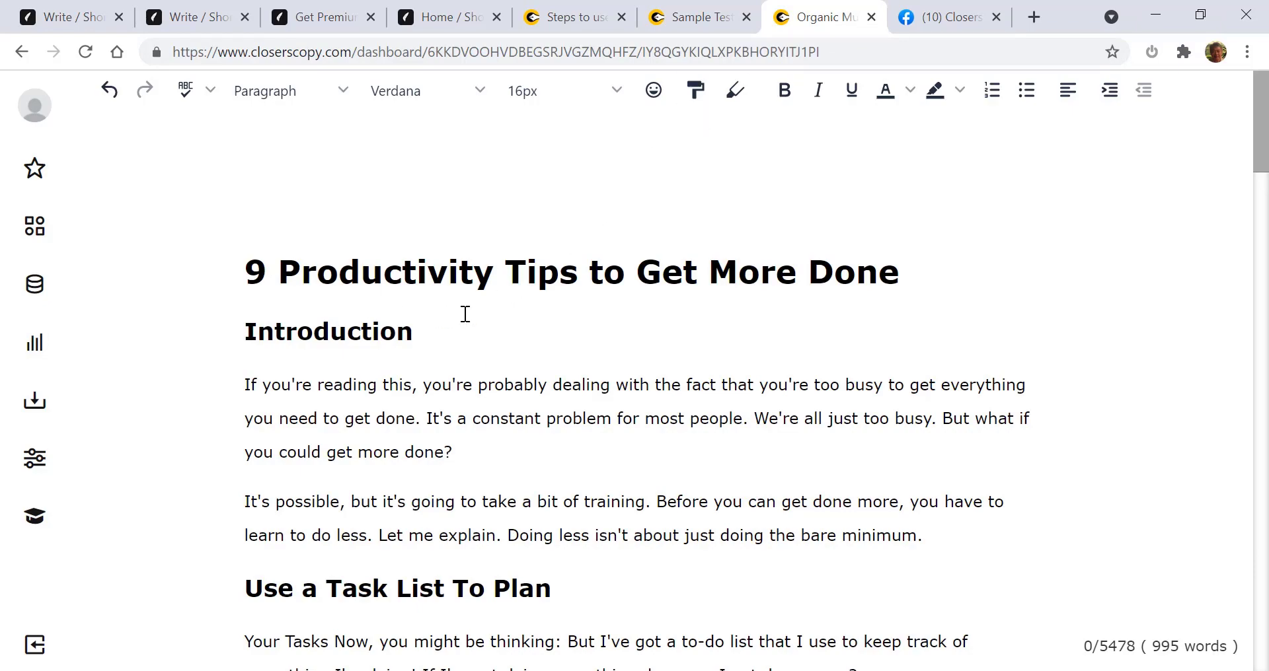
scroll(465, 314, "down", 15)
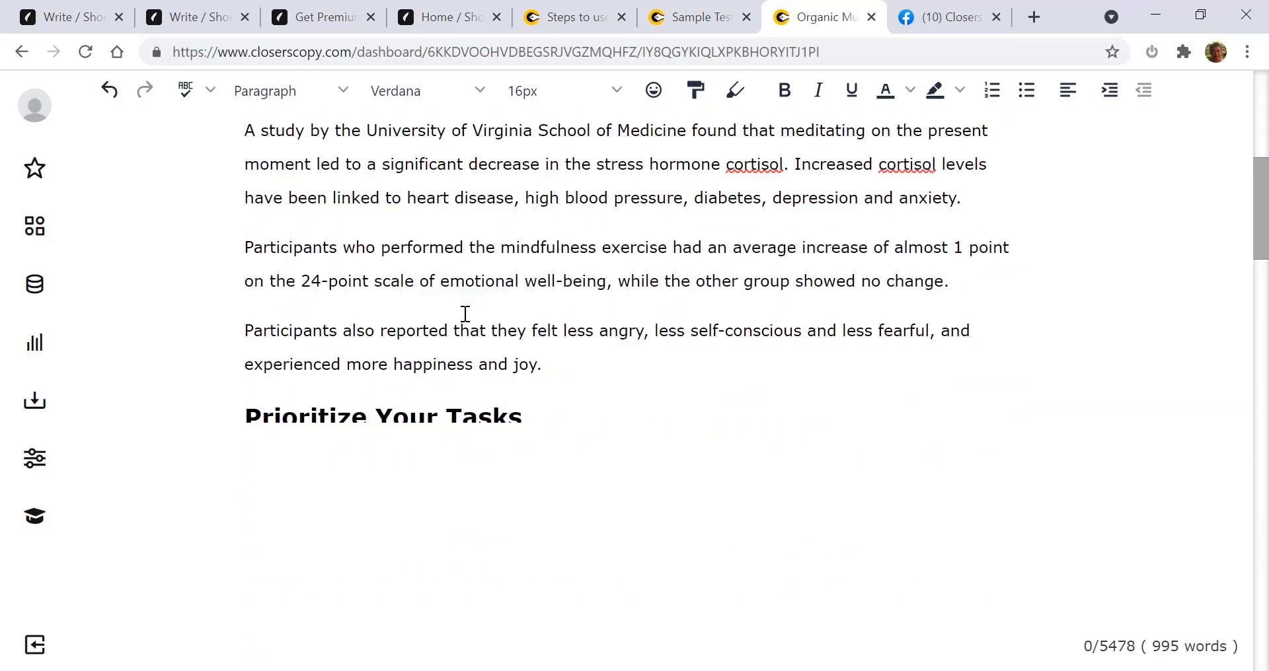
scroll(465, 314, "down", 5)
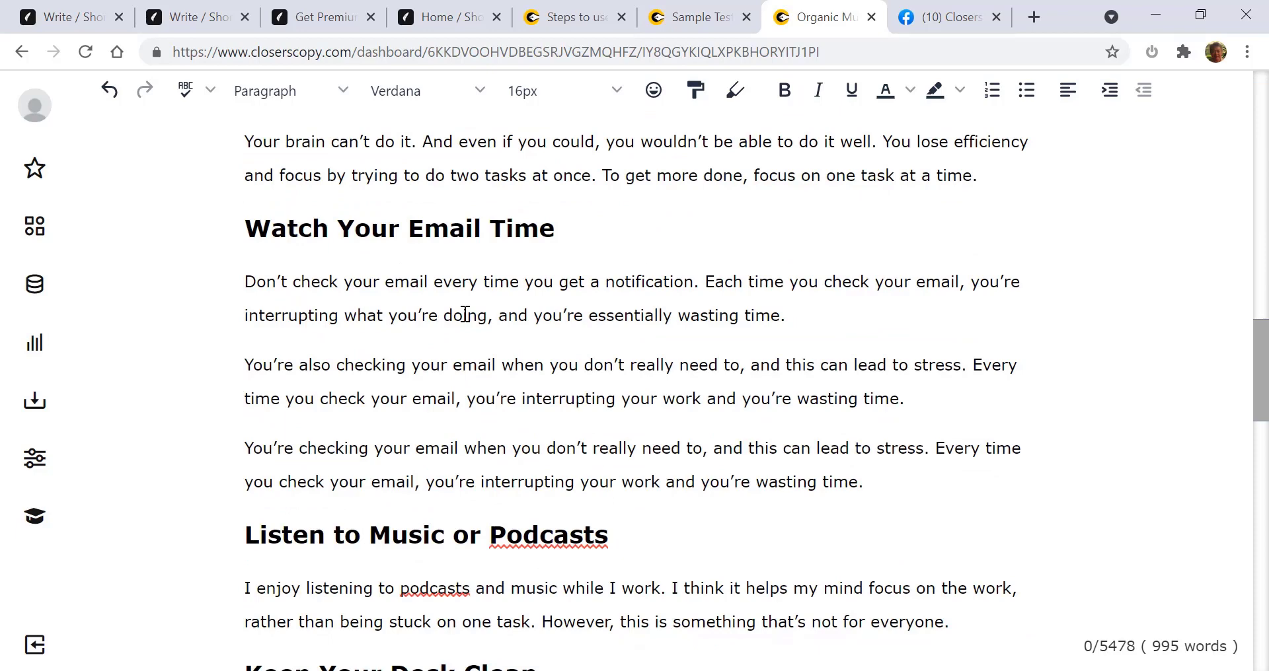
- Switch to ShortlyAI and review the "What's Next" outline and the draft about ShortlyAI being acquired by Jarvis
left_click(78, 23)
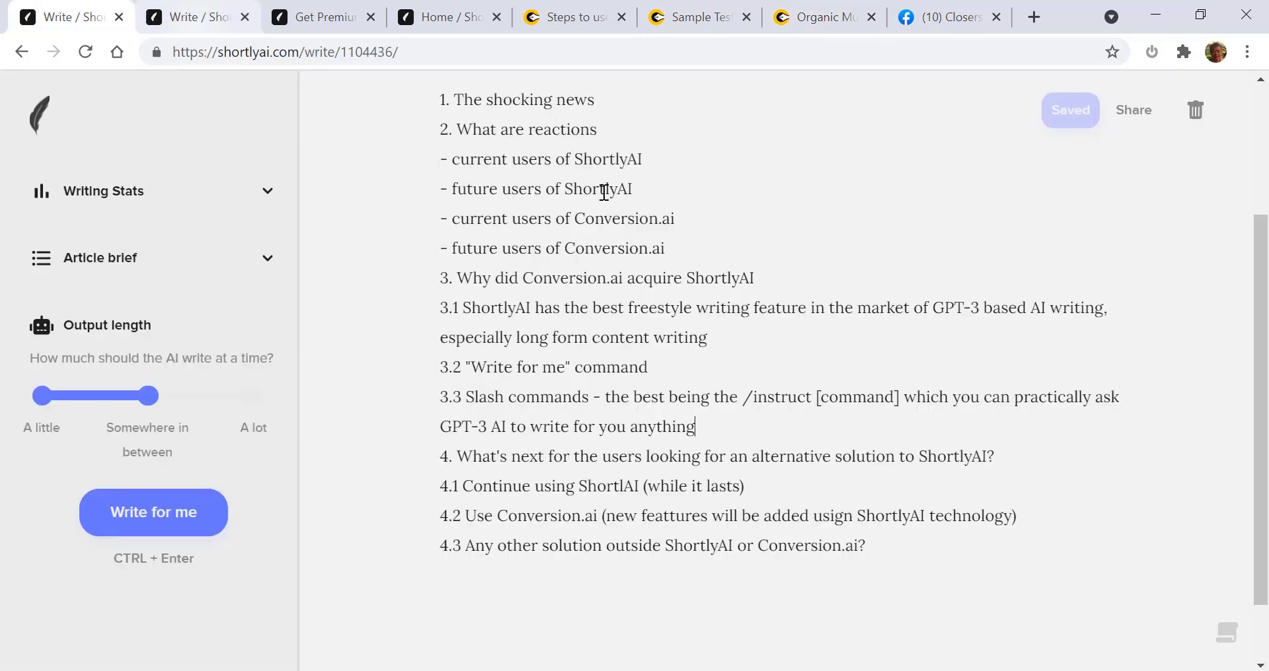
scroll(599, 258, "up", 3)
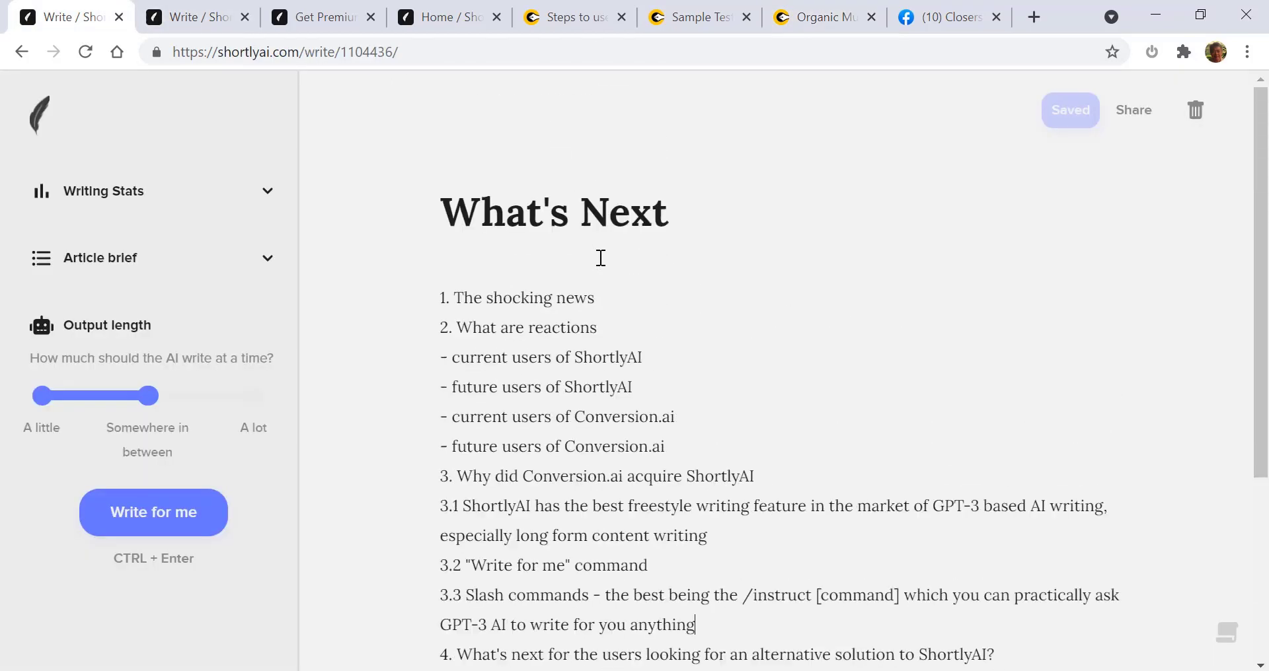
scroll(599, 257, "down", 4)
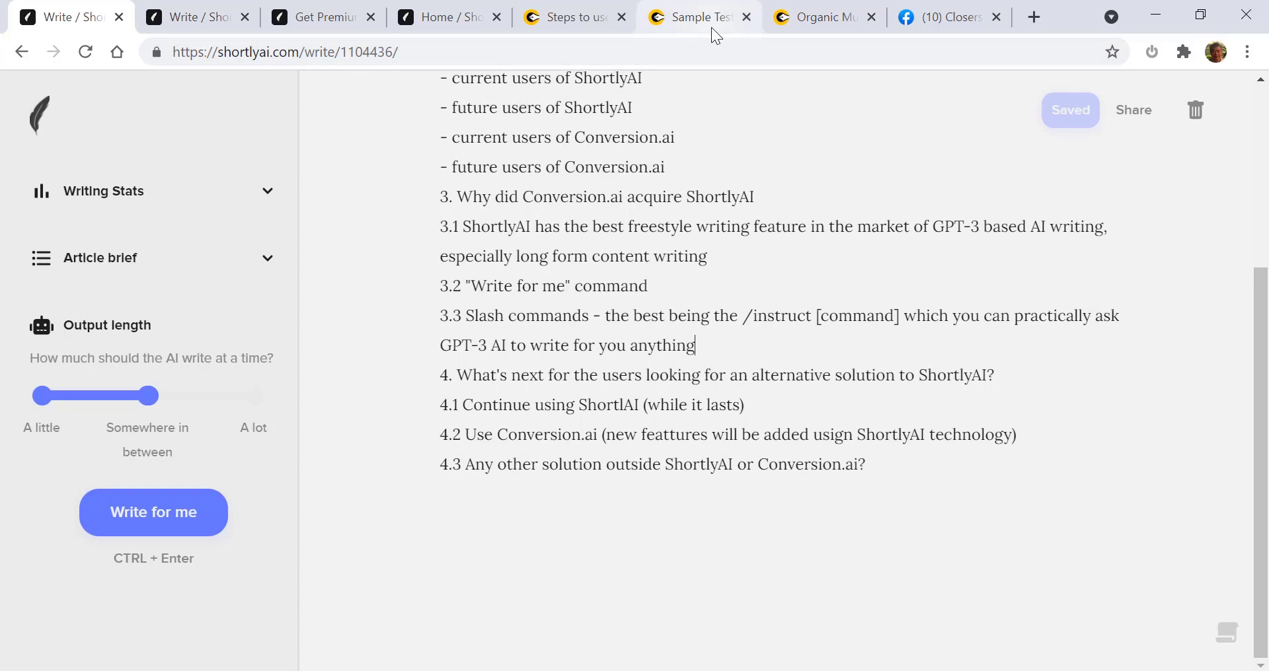
left_click(216, 21)
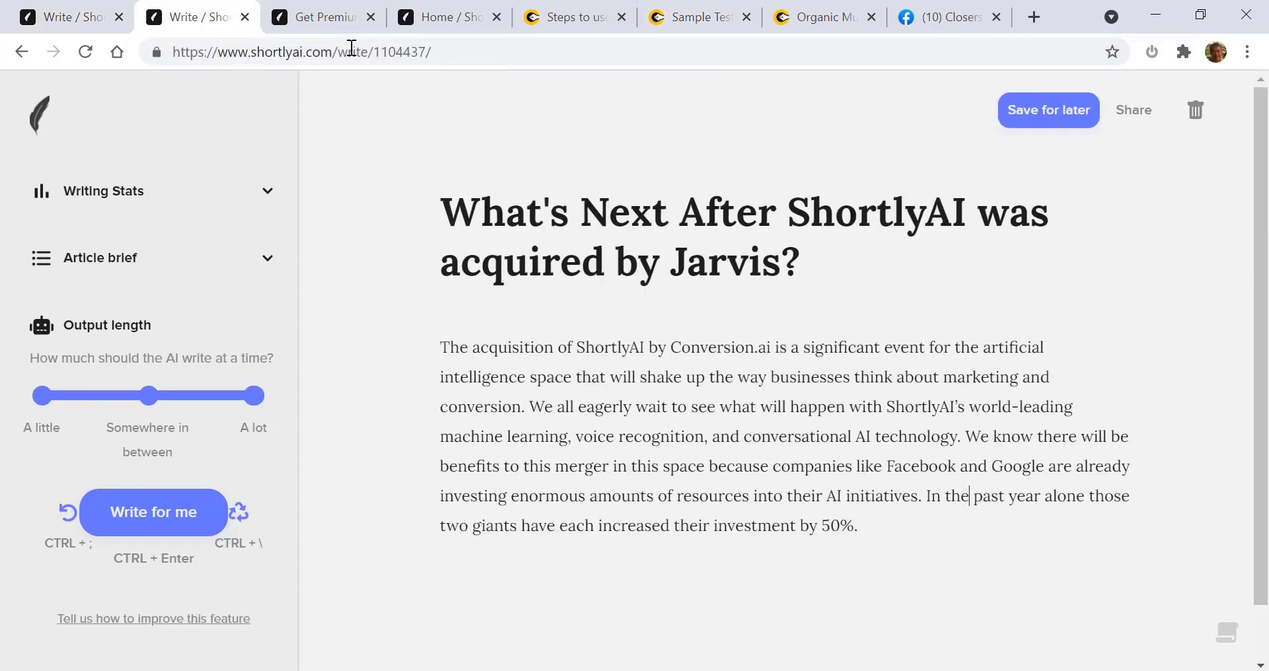
left_click(86, 21)
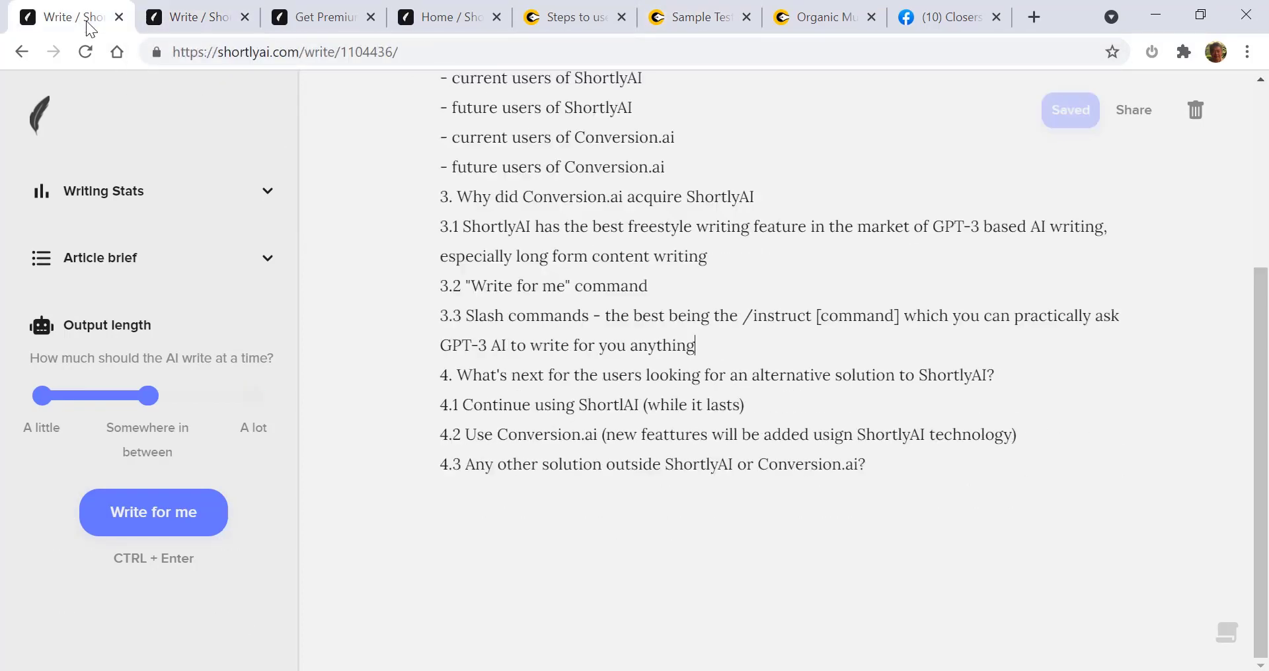
left_click(808, 23)
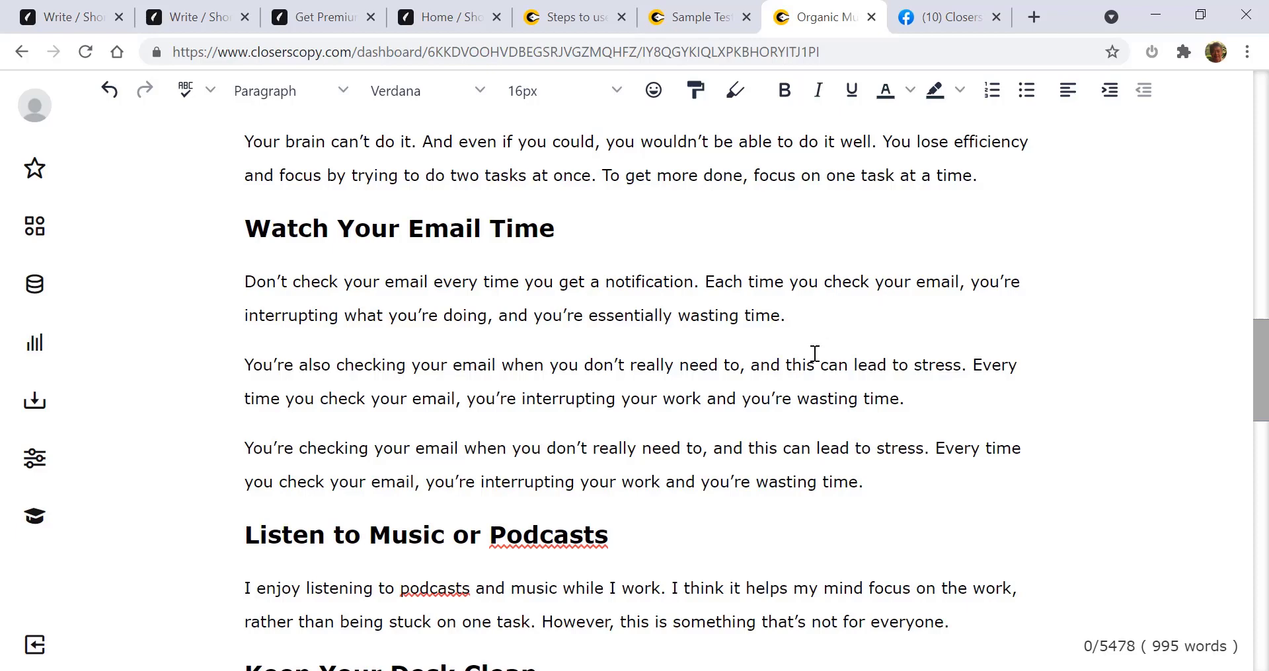
scroll(815, 354, "down", 20)
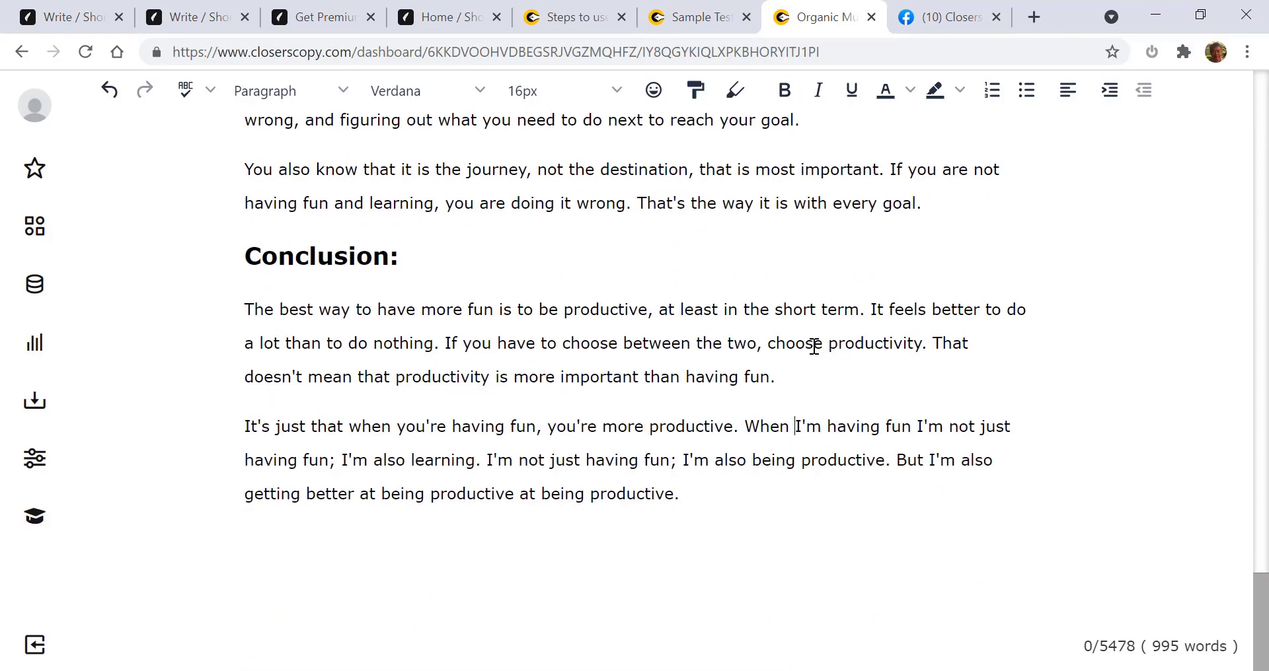
left_click(742, 509)
key("Return")
key("Return")
type("htttp")
key("BackSpace")
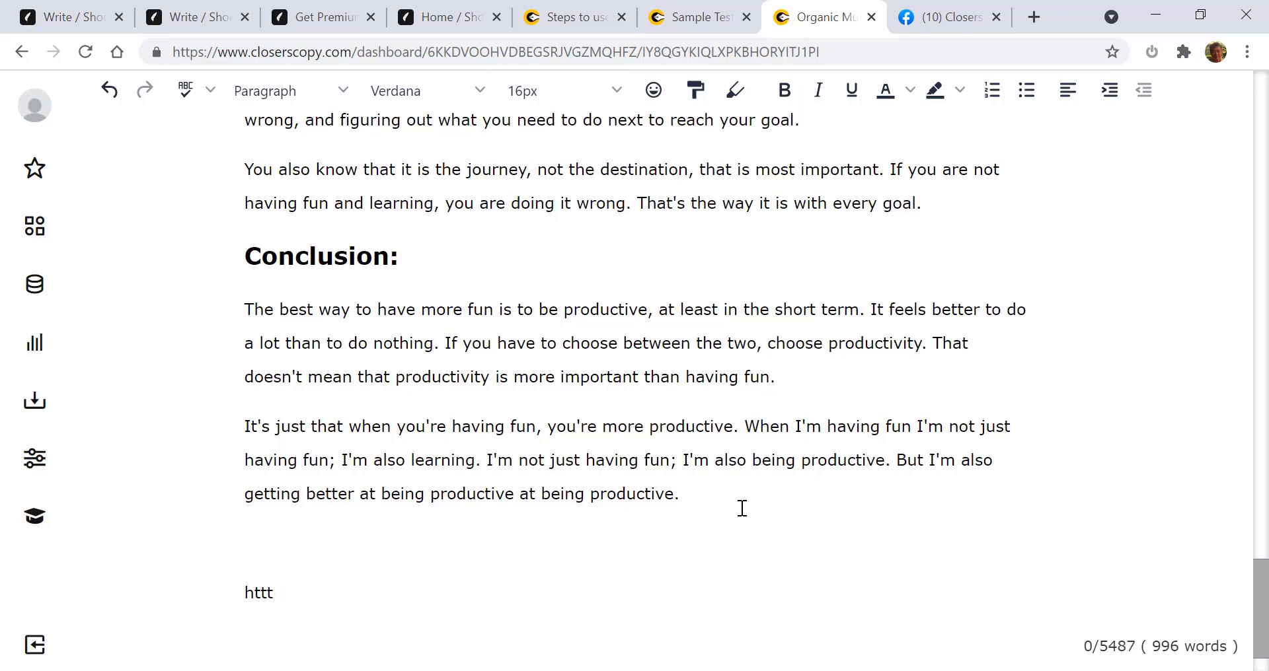
key("BackSpace")
type("ps://downoa")
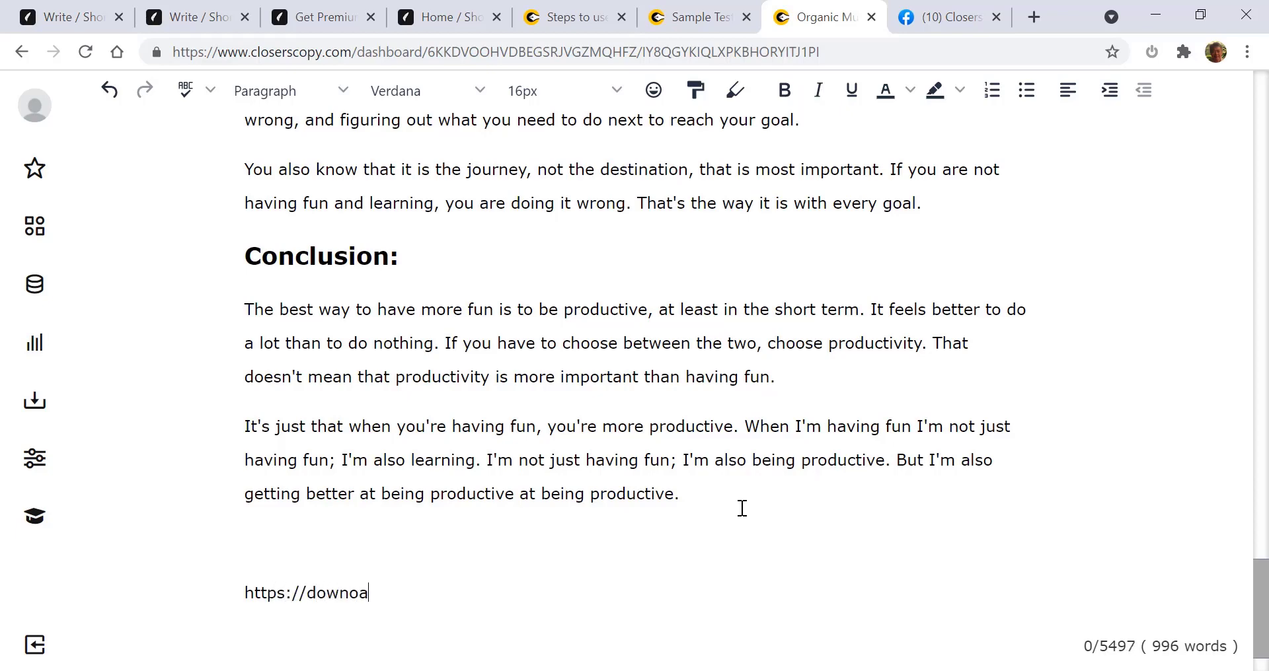
type("dsio.com/go")
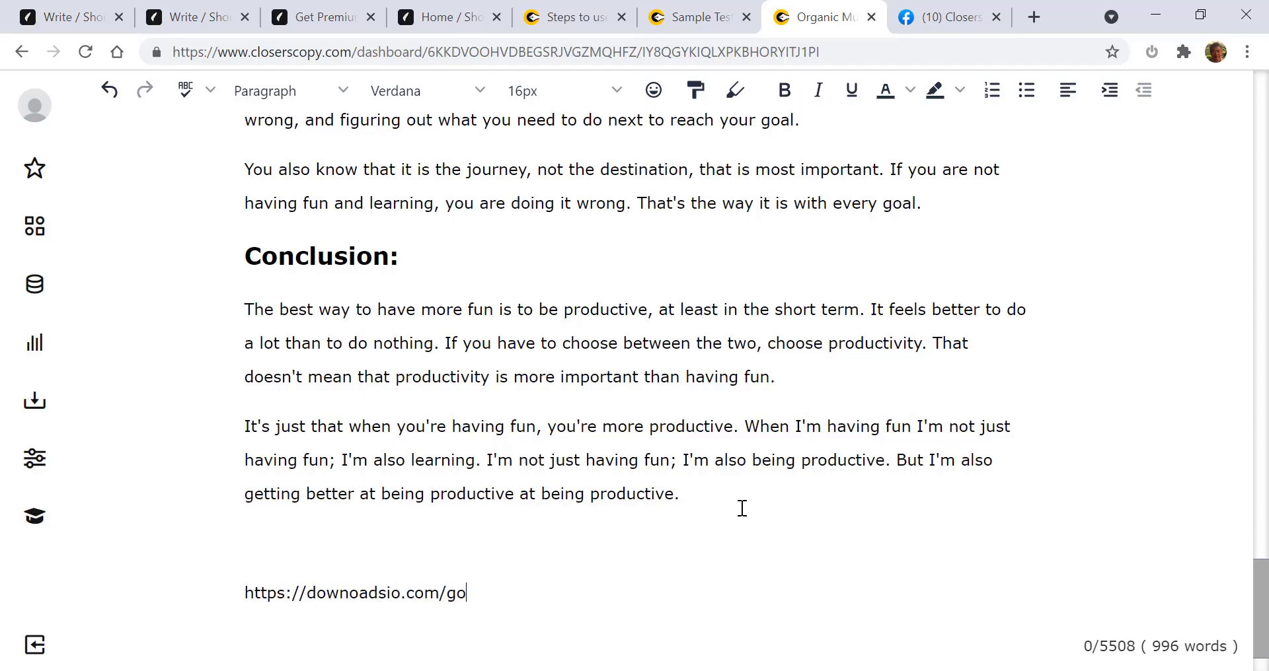
- Complete the link below the conclusion with the path /closerscopy
type("/clsoesrco")
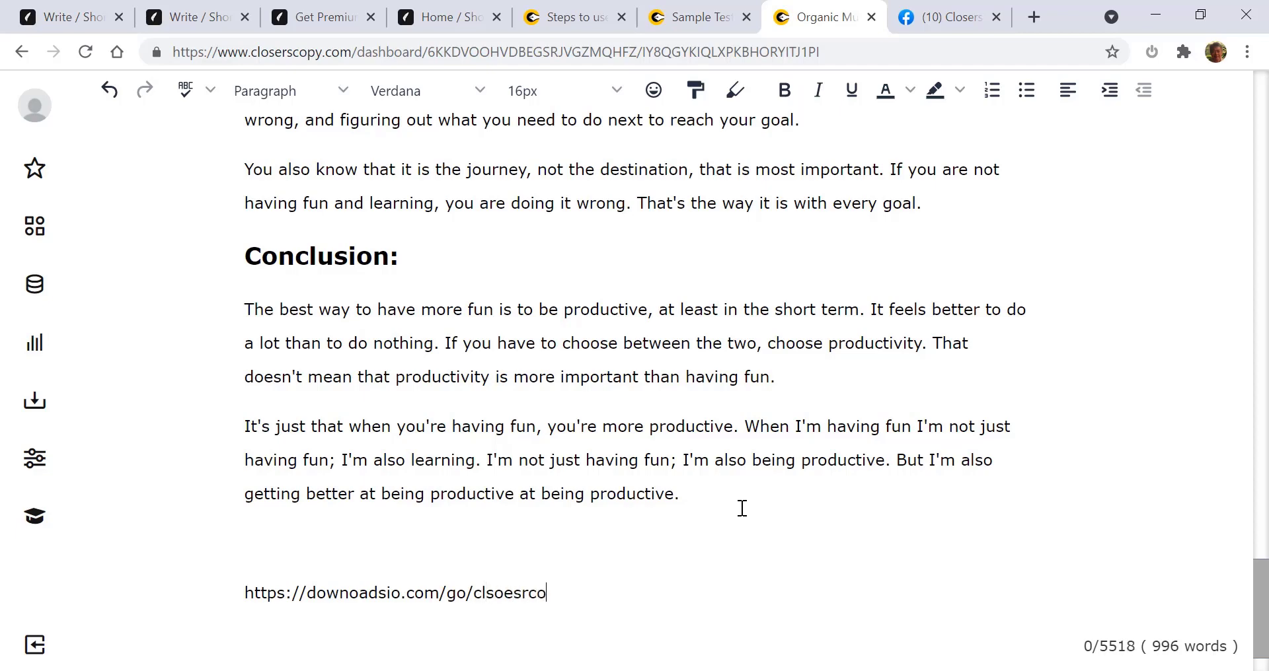
type("py")
left_click(489, 598)
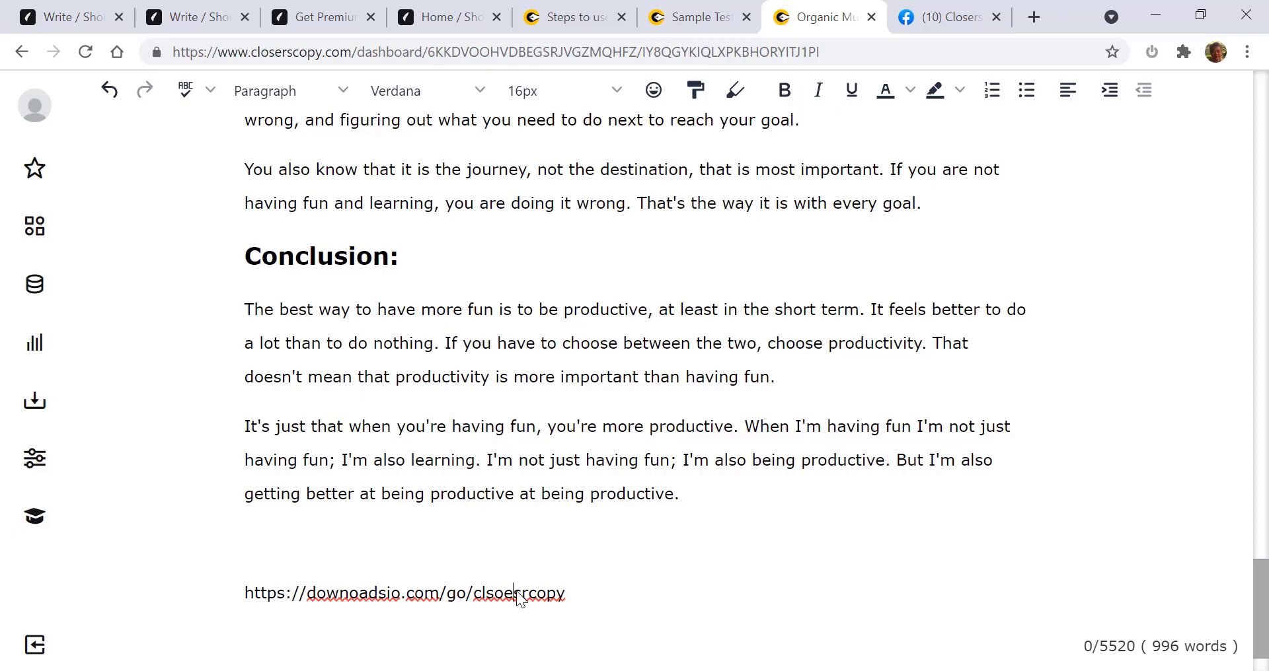
double_click(519, 595)
type("c")
type("loserscipy")
key("BackSpace")
key("BackSpace")
key("BackSpace")
type("opy")
- Add a line below the link reading "Coupon code DOWNLOADSILO FOR 15%"
key("Return")
type("Coupon")
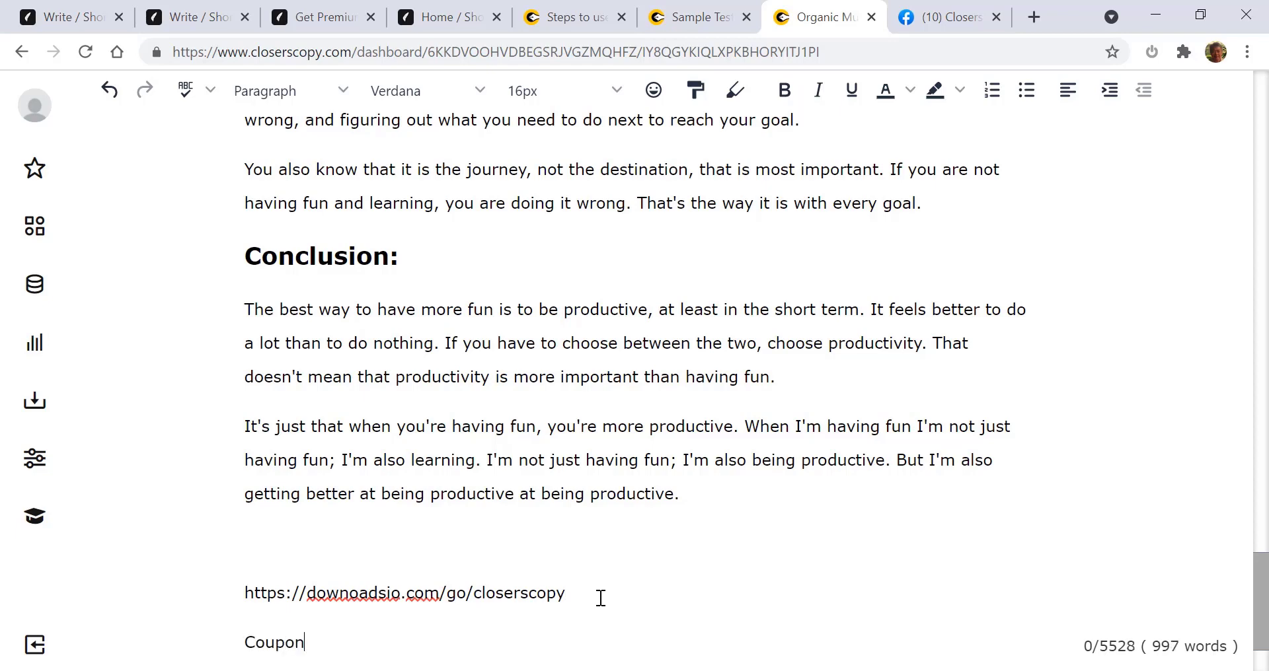
type(" code")
key("Caps_Lock")
type("DOWNL")
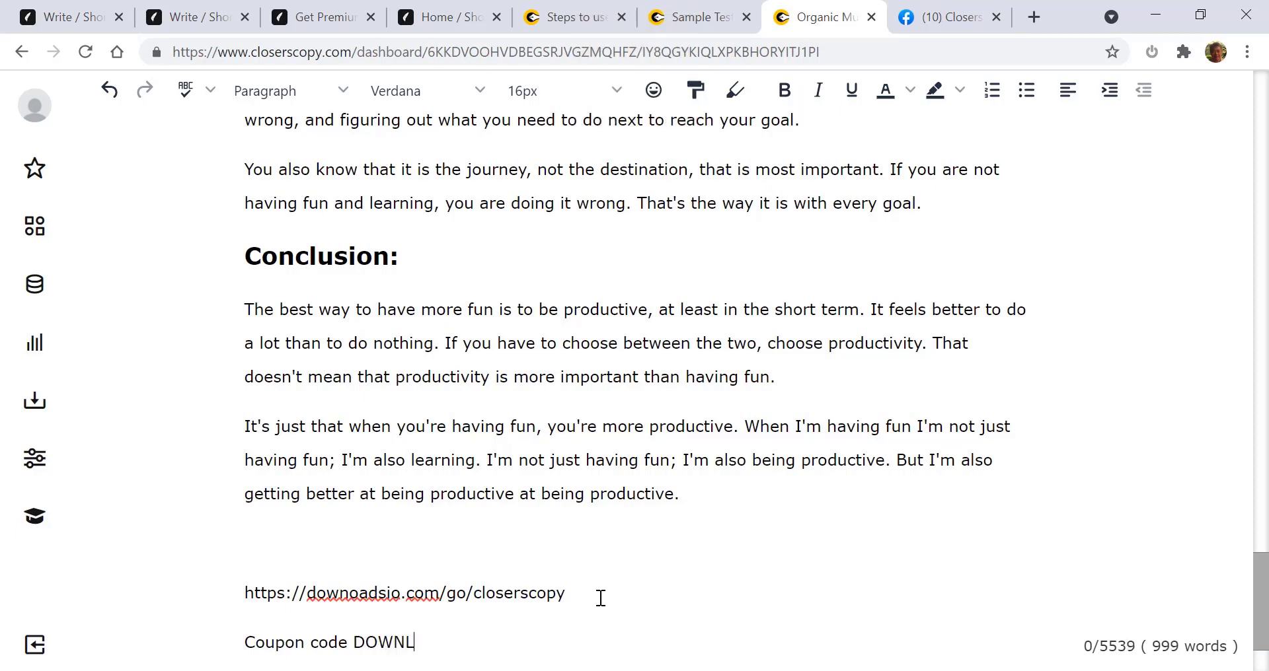
type("OADSILO")
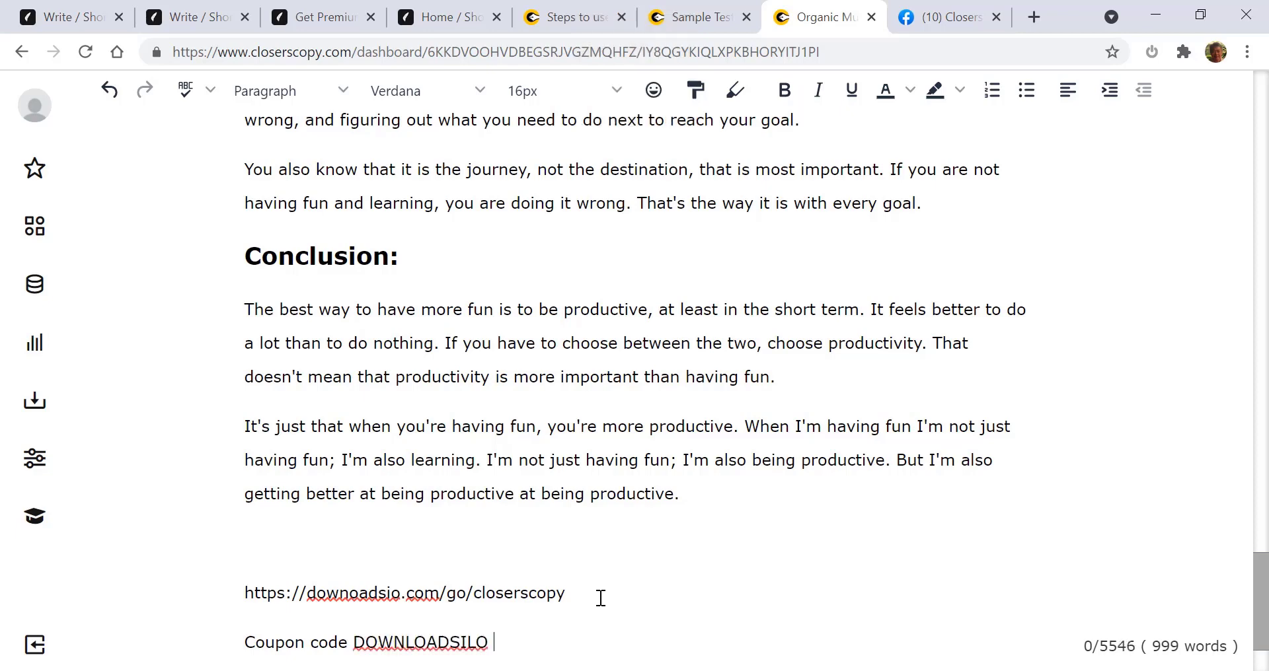
type("  FOR 1")
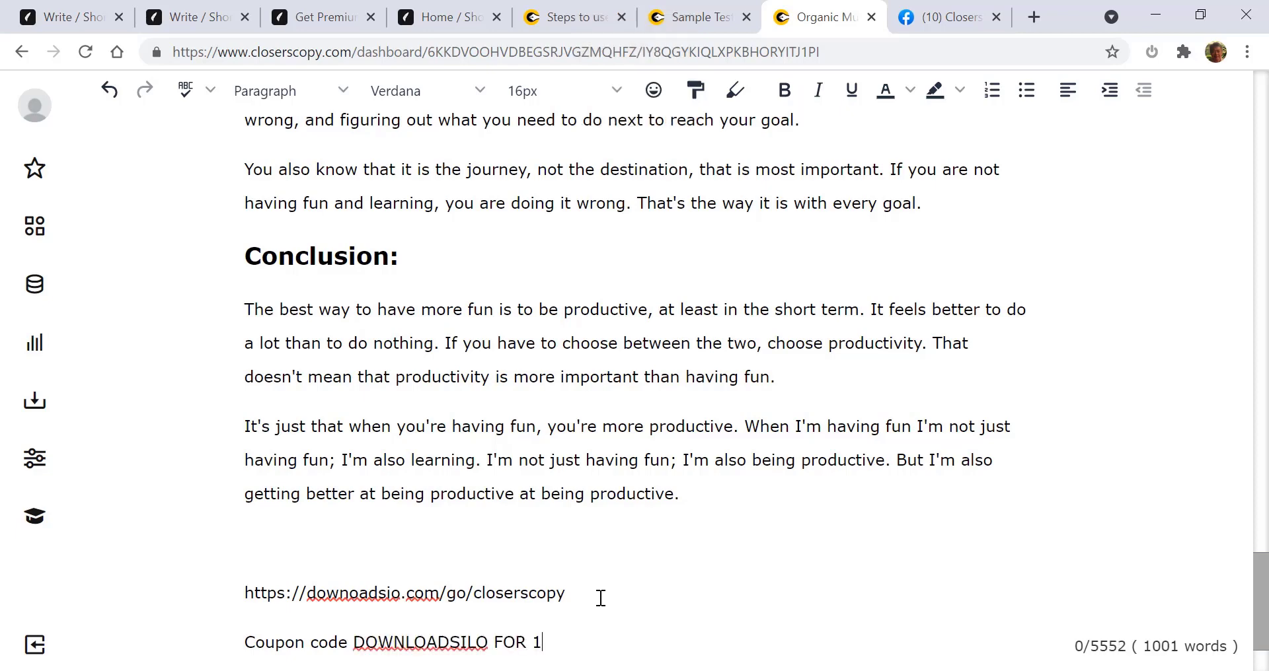
type("5%")
- Replace "FOR" in the coupon line with lowercase "to get a" before "15%", with single spacing
key("BackSpace")
key("BackSpace")
key("BackSpace")
type("TOGET A")
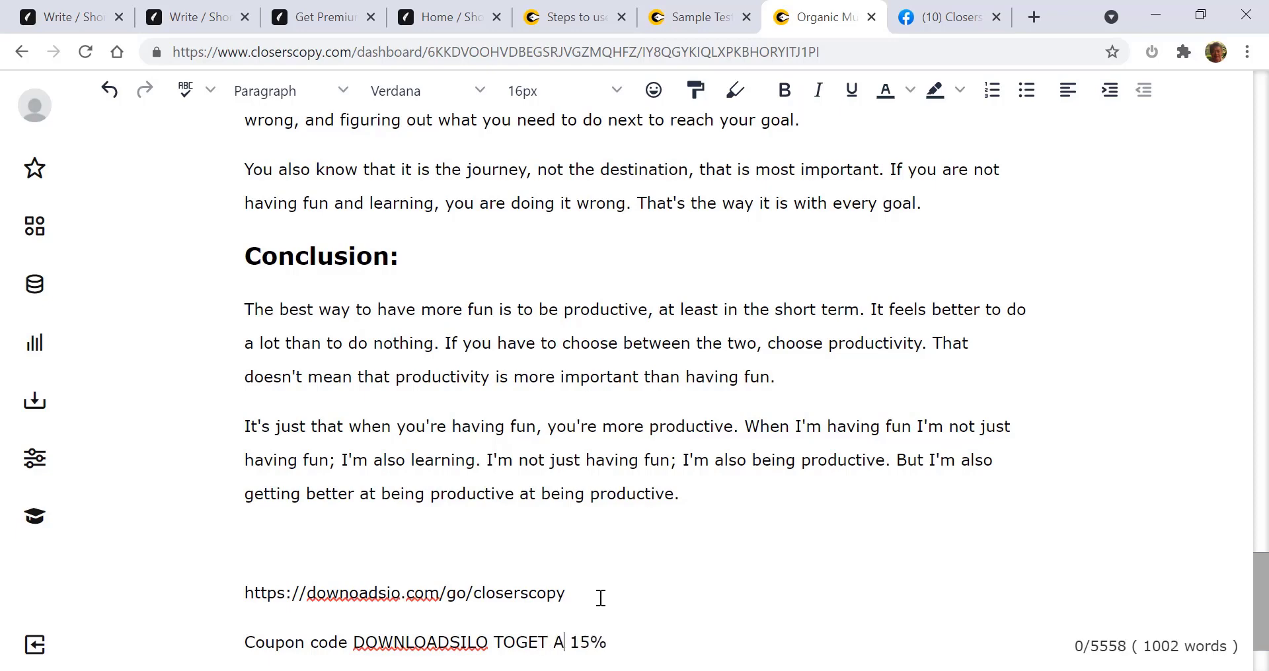
key("Caps_Lock")
key("BackSpace")
key("BackSpace")
key("BackSpace")
key("BackSpace")
key("BackSpace")
key("BackSpace")
key("BackSpace")
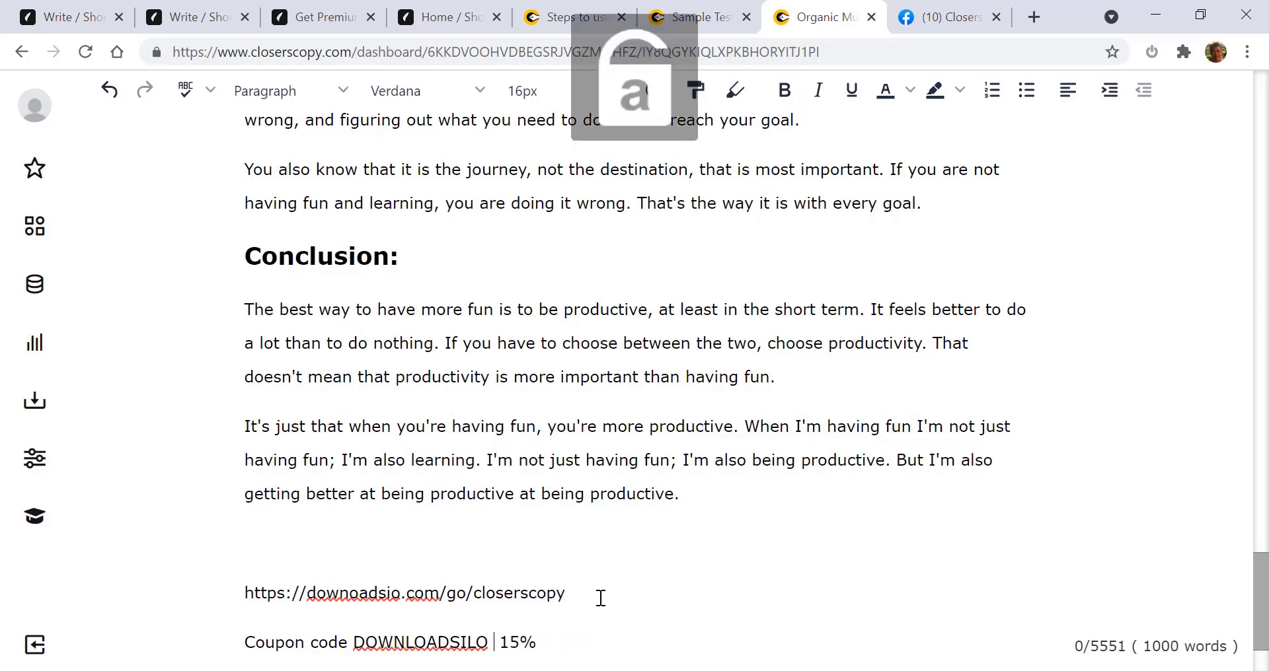
type("t")
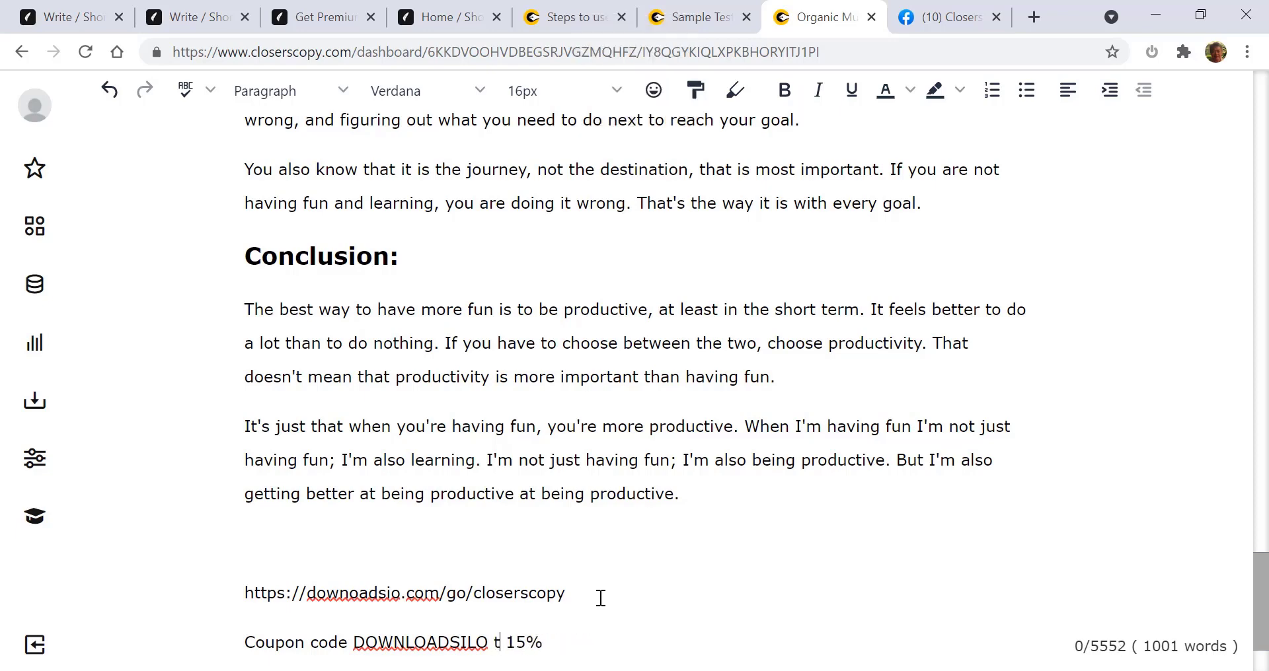
type("o get a")
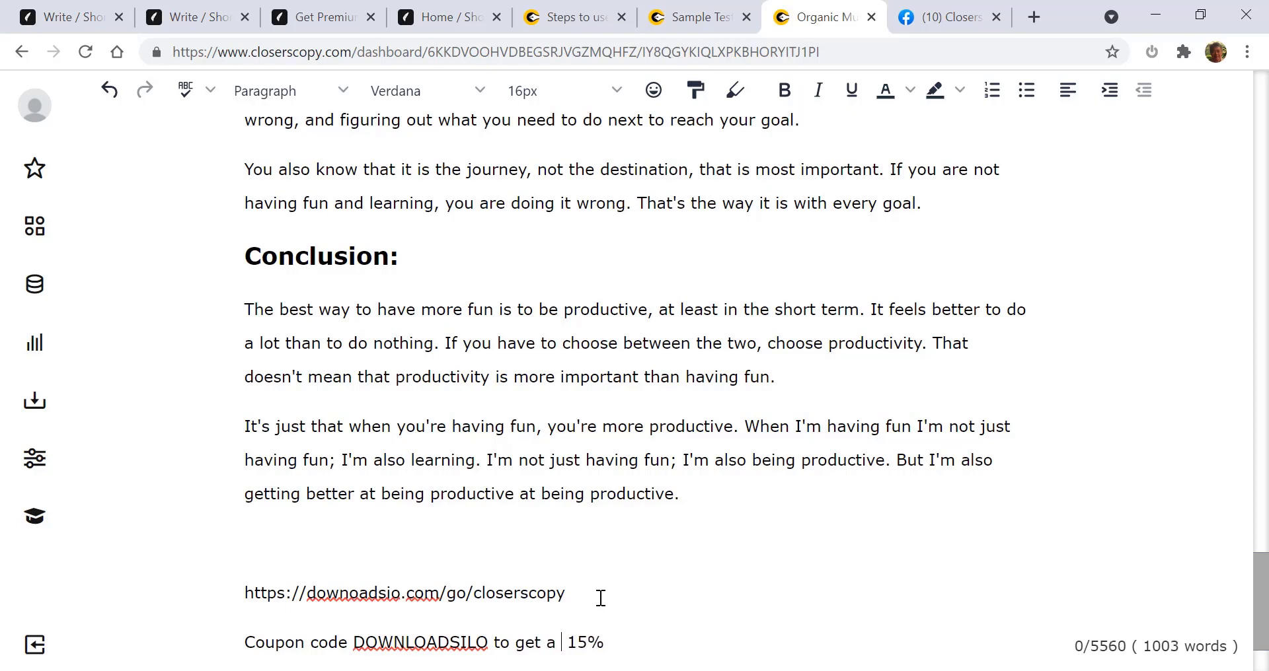
key("Delete")
- Finish the coupon line with the word "discount" after "15%"
left_click(629, 642)
type("dsicount")
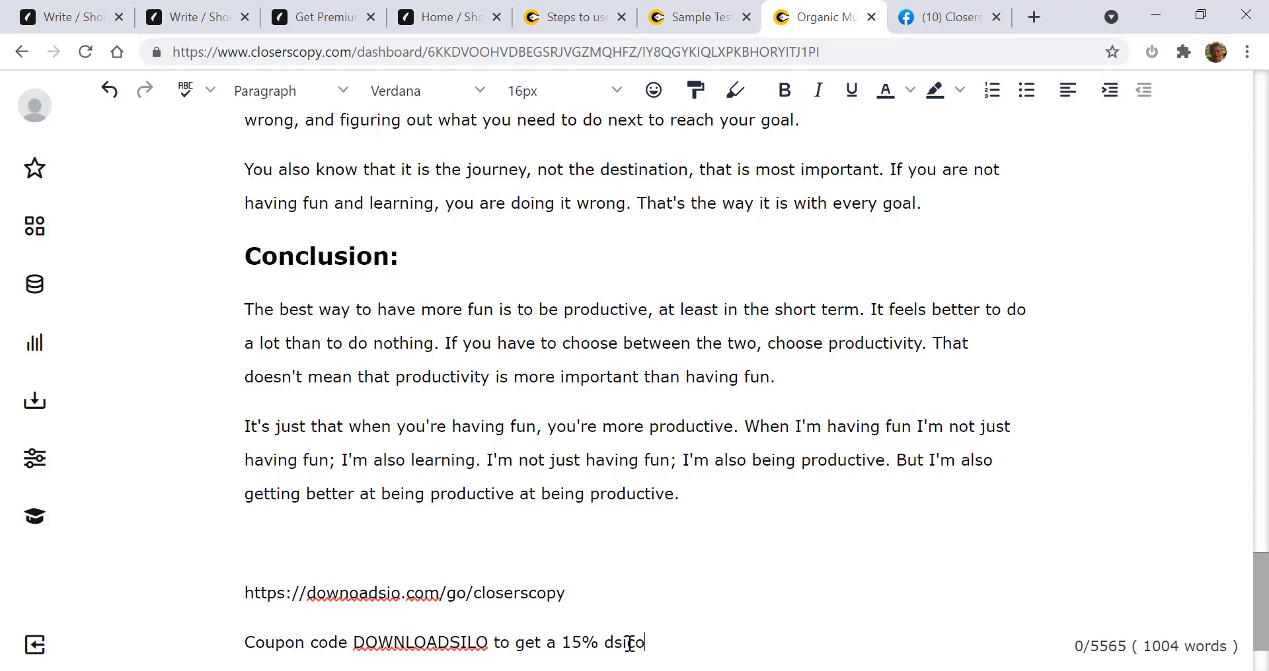
key("BackSpace")
key("BackSpace")
key("BackSpace")
key("BackSpace")
key("BackSpace")
key("BackSpace")
key("BackSpace")
type("si")
key("BackSpace")
key("BackSpace")
type("iscount")
- Make the coupon code DOWNLOADSILO bold
left_click_drag(489, 642, 351, 643)
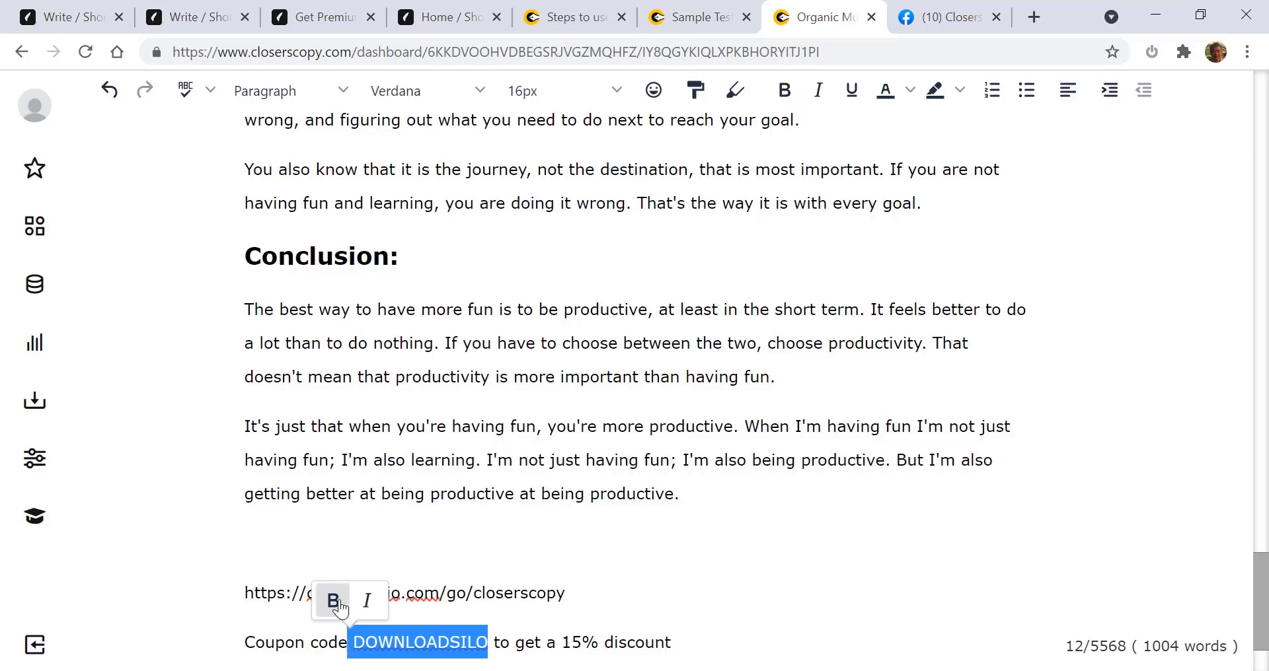
left_click(335, 602)
left_click(703, 581)
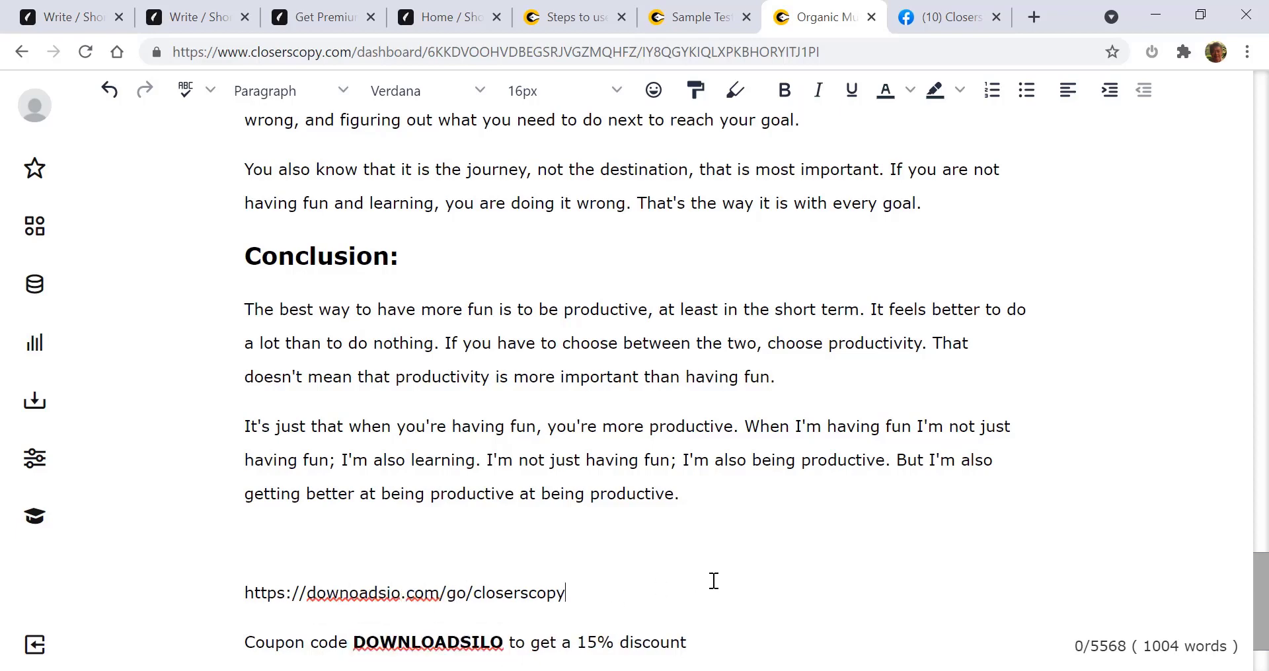
scroll(711, 586, "down", 2)
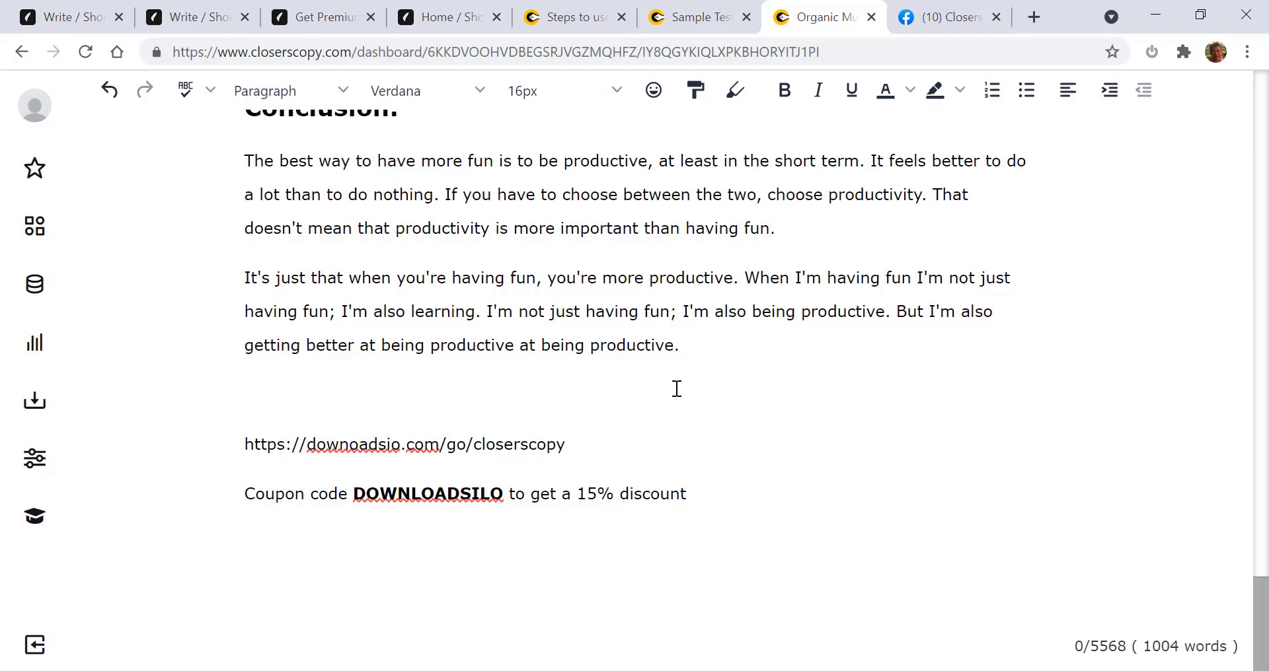
scroll(694, 407, "up", 6)
scroll(752, 419, "up", 12)
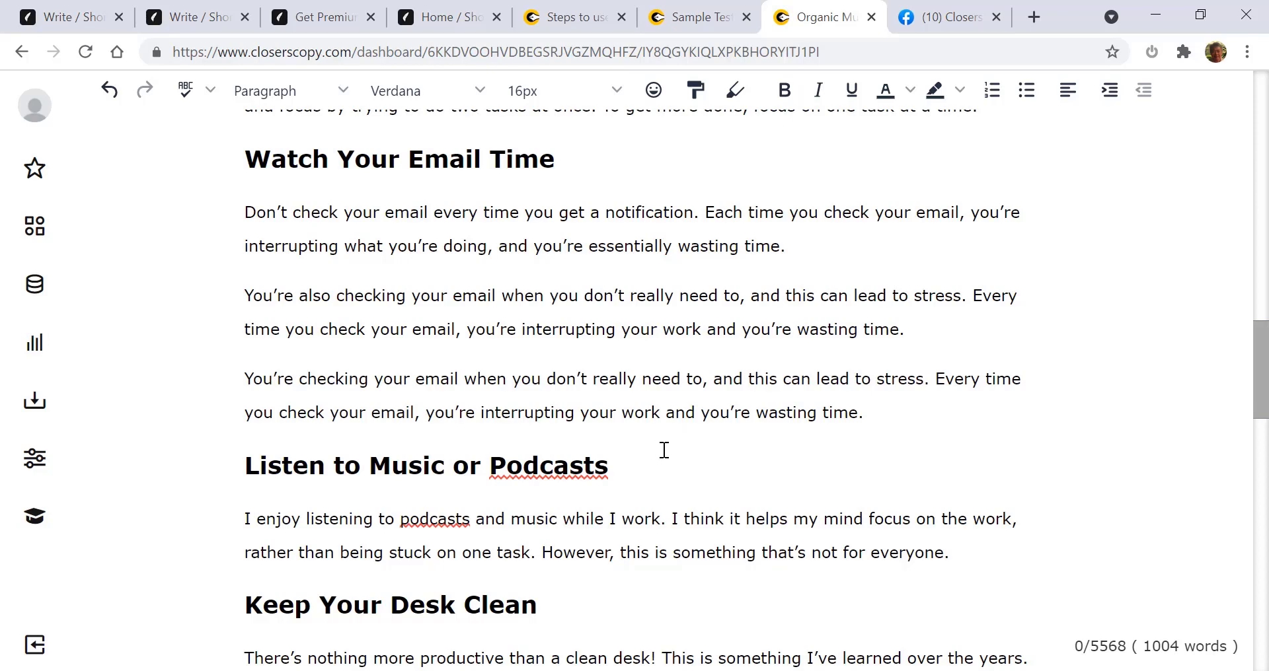
scroll(666, 457, "down", 20)
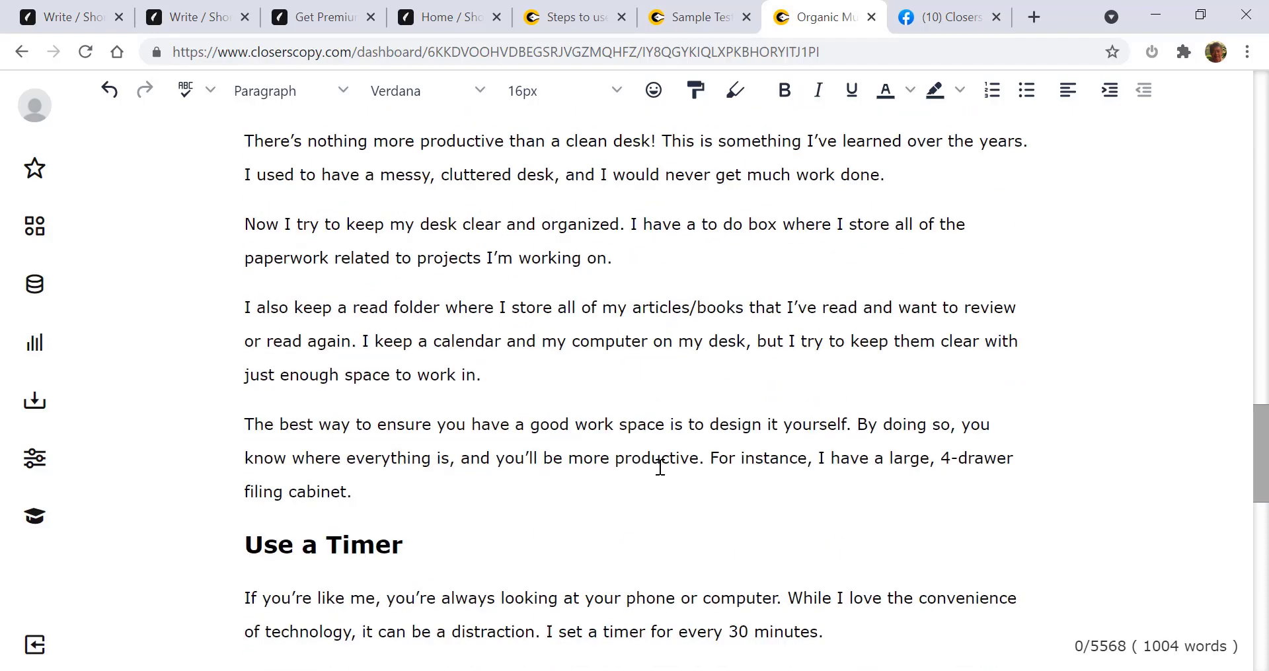
scroll(659, 467, "down", 2)
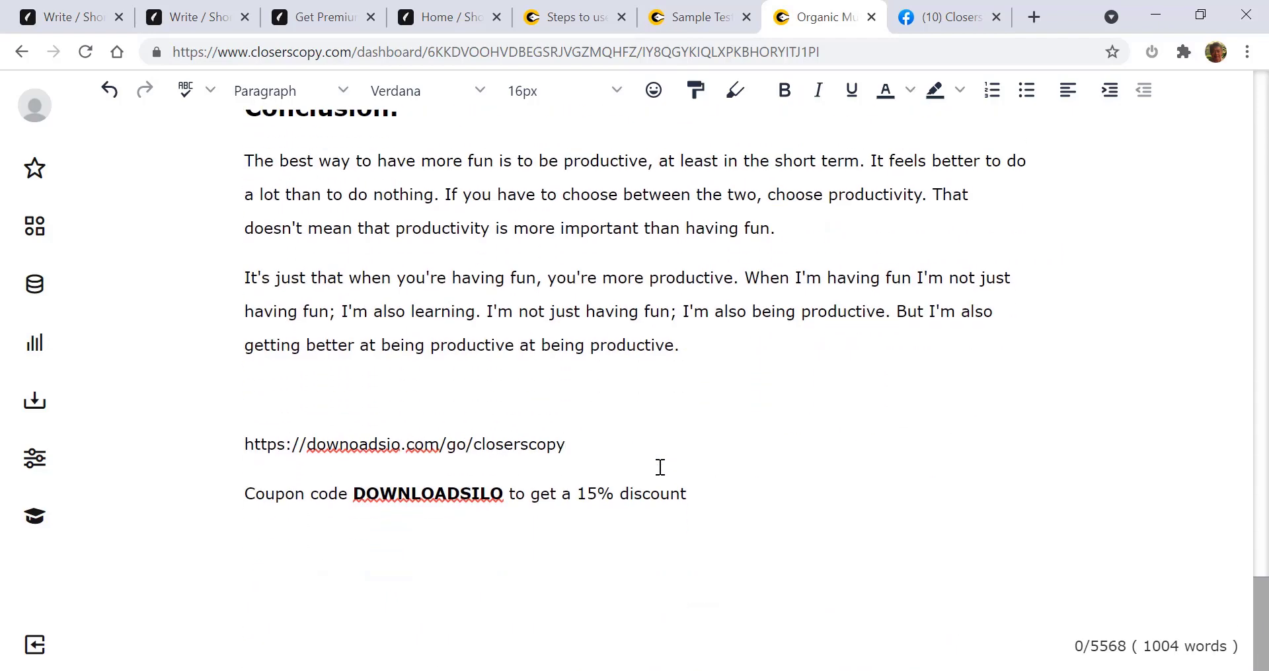
left_click(349, 445)
type("l")
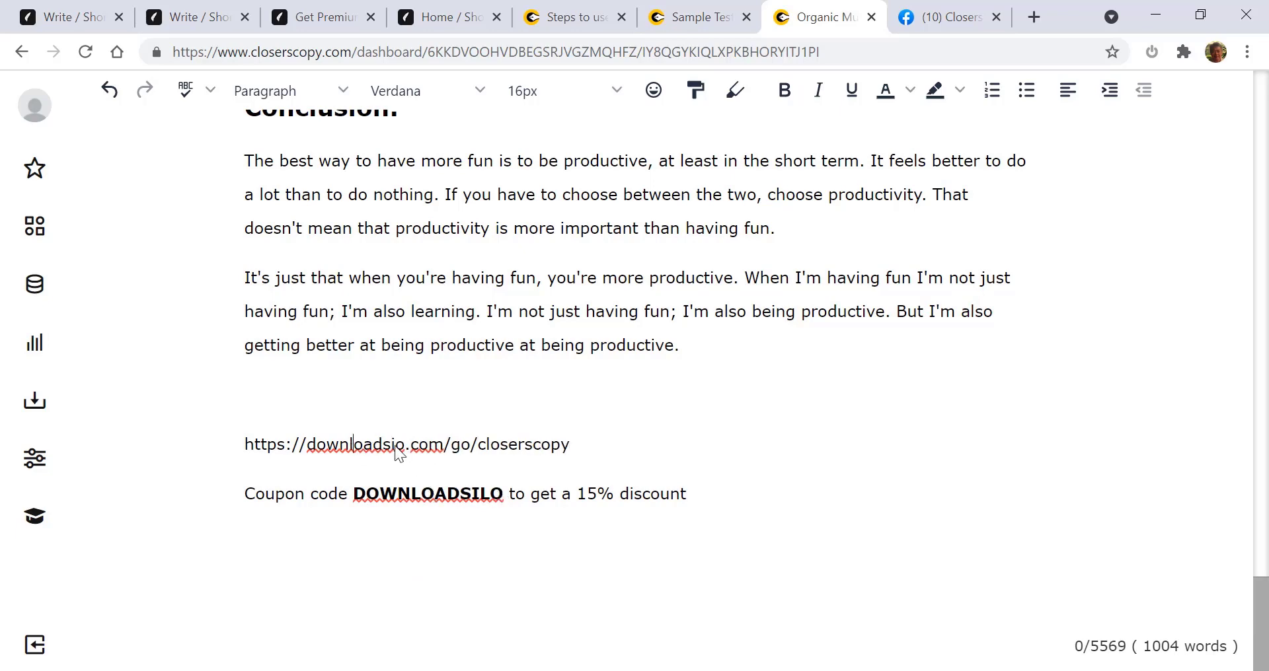
left_click(396, 444)
type("l")
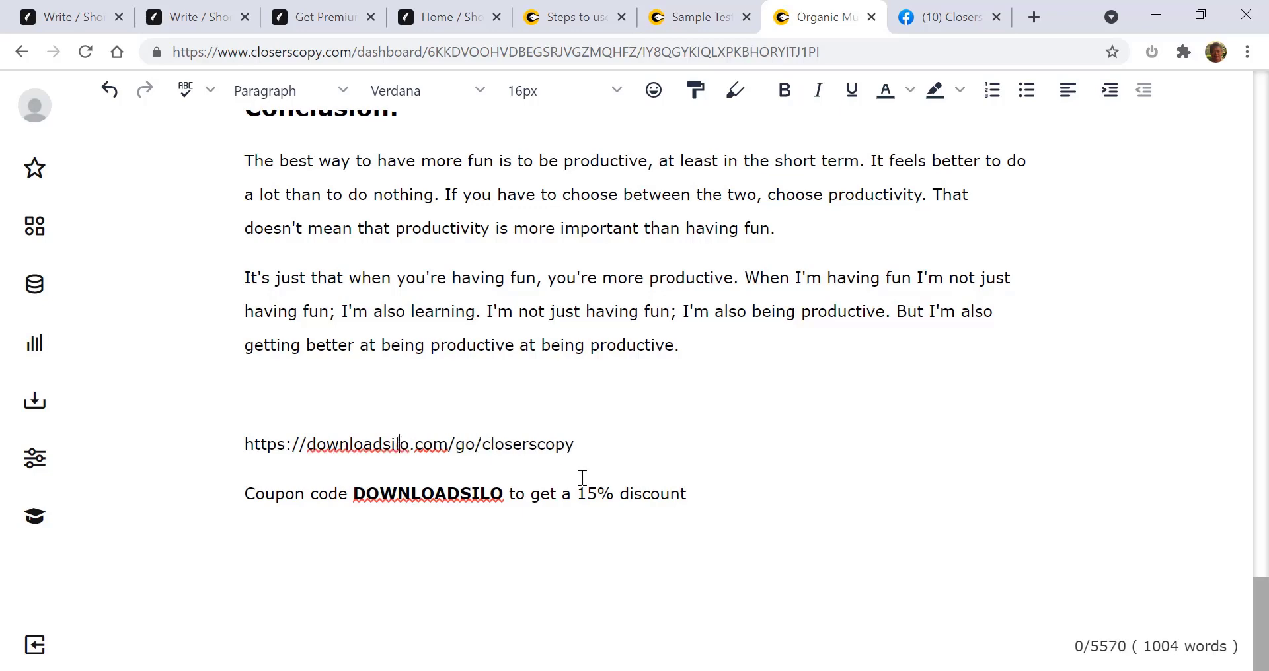